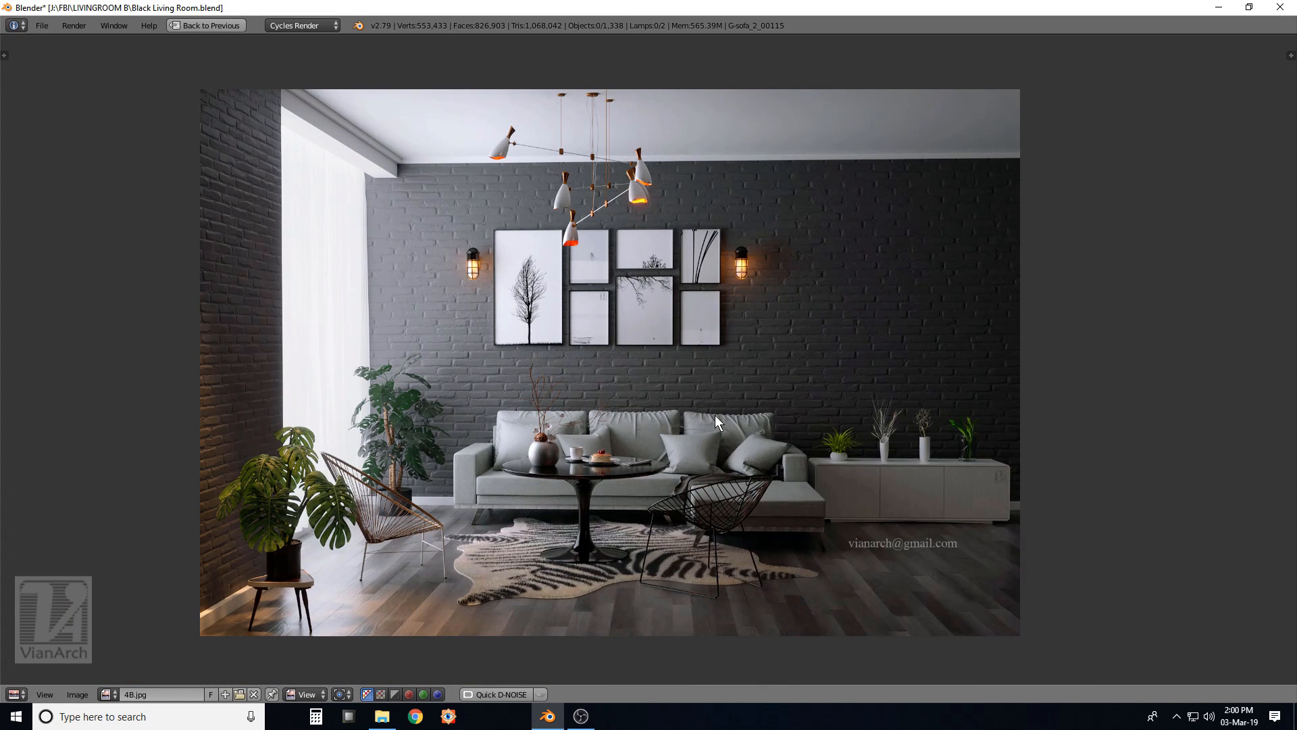
Preview the living room scene through the camera in a maximized viewport with rendered shading, then restore the layout and solid shading.
{"action": "key", "text": "ctrl+Up"}
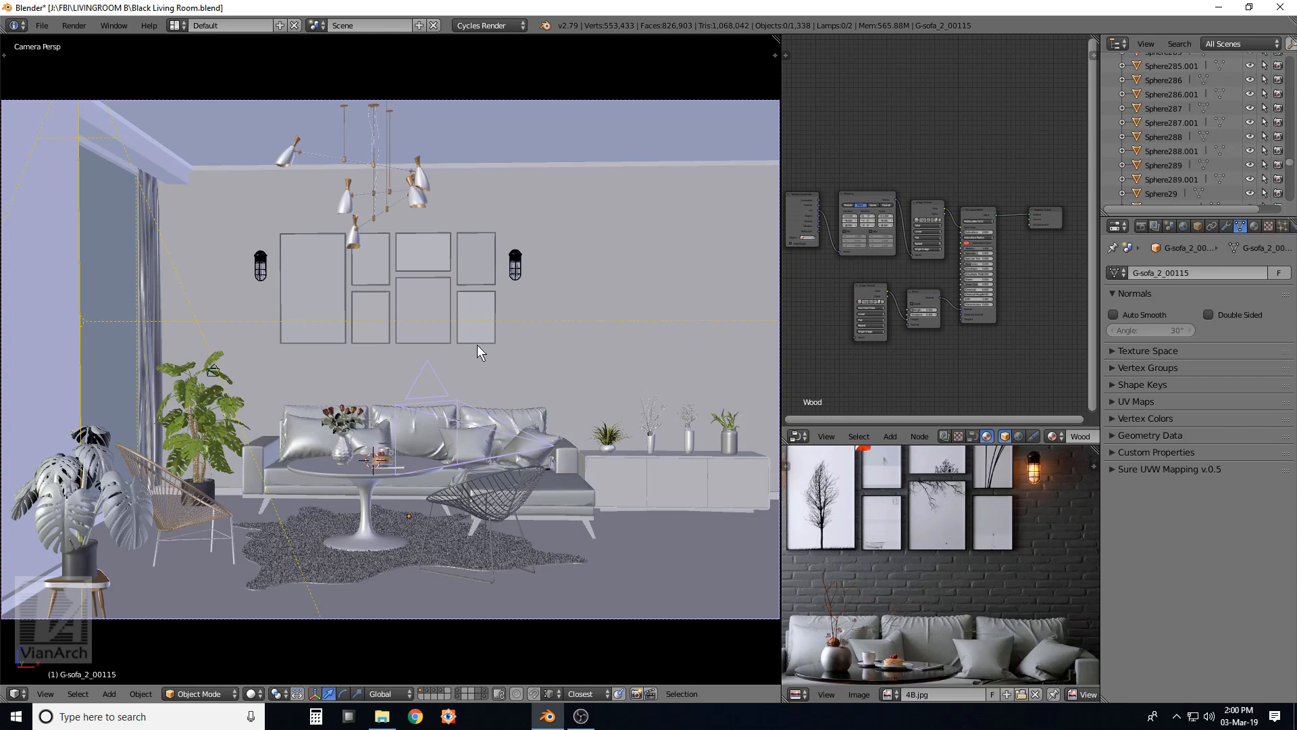
{"action": "key", "text": "ctrl+Up"}
{"action": "scroll", "coordinate": [477, 345], "scroll_direction": "down", "scroll_amount": 2}
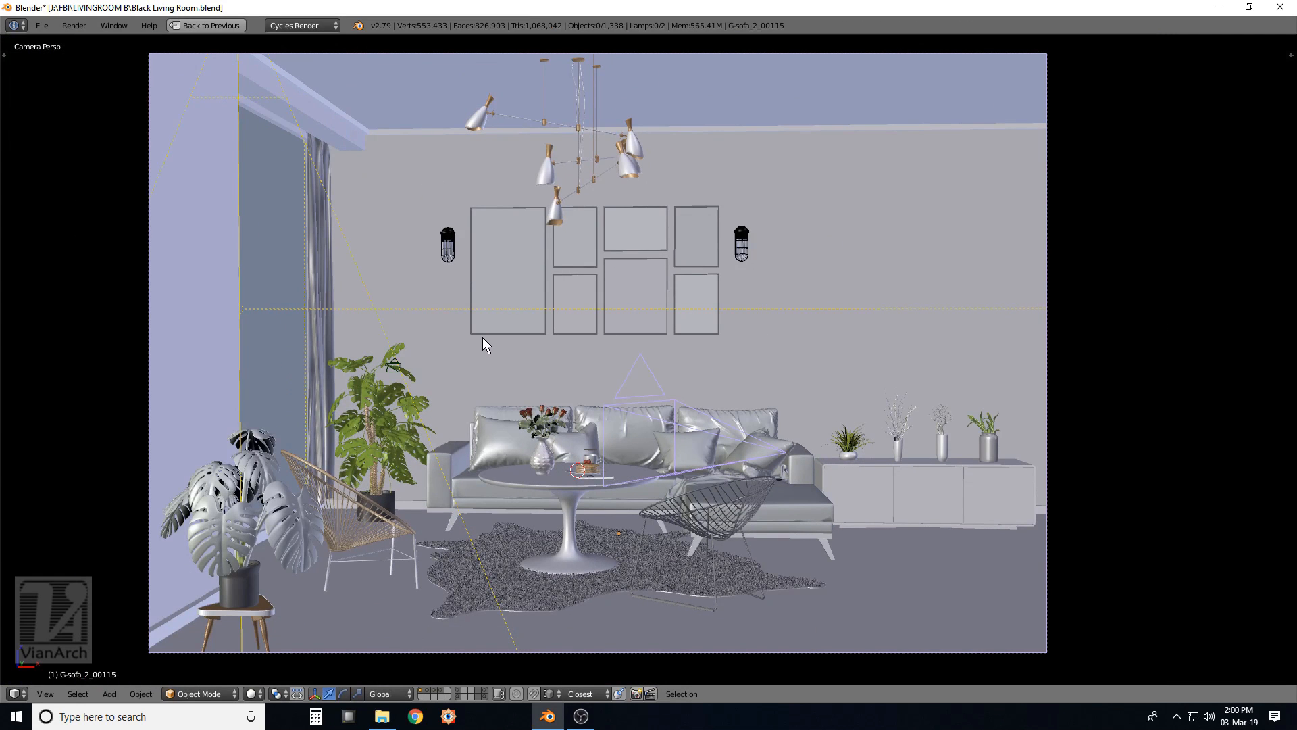
{"action": "key", "text": "shift+z"}
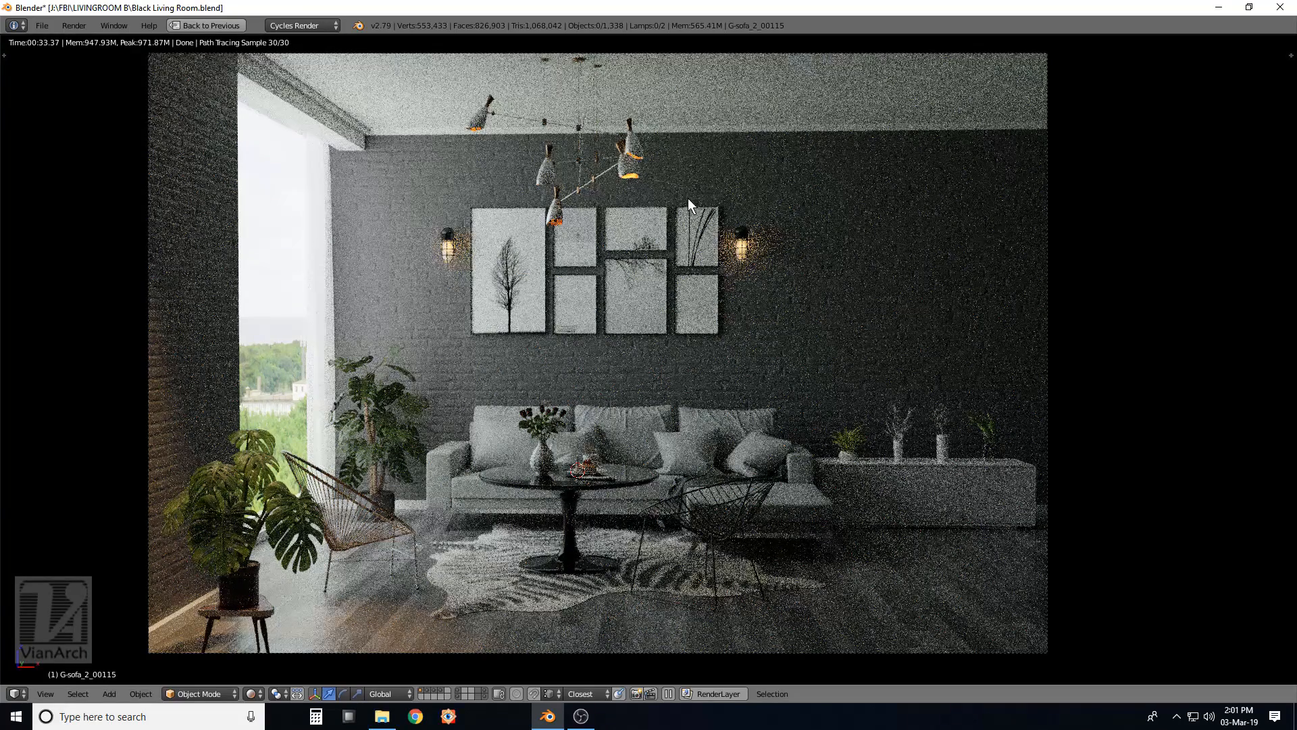
{"action": "key", "text": "ctrl+Up"}
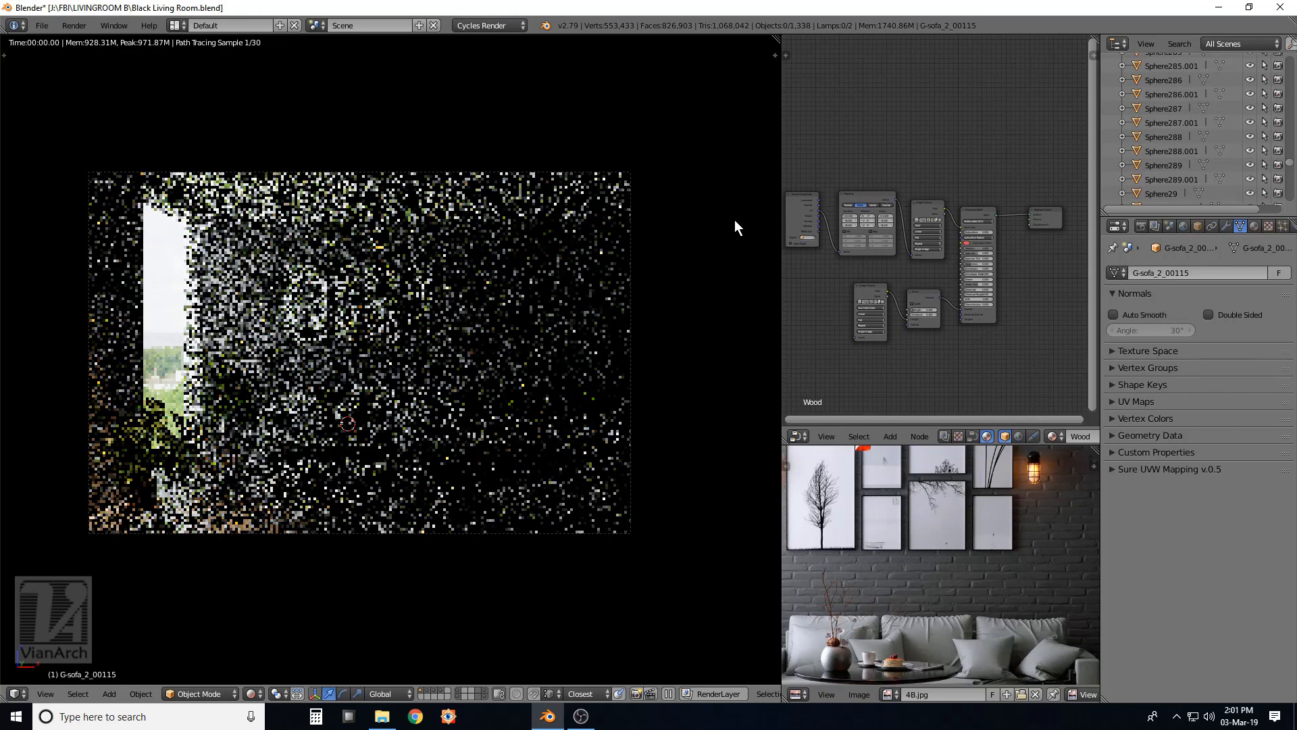
{"action": "key", "text": "shift+z"}
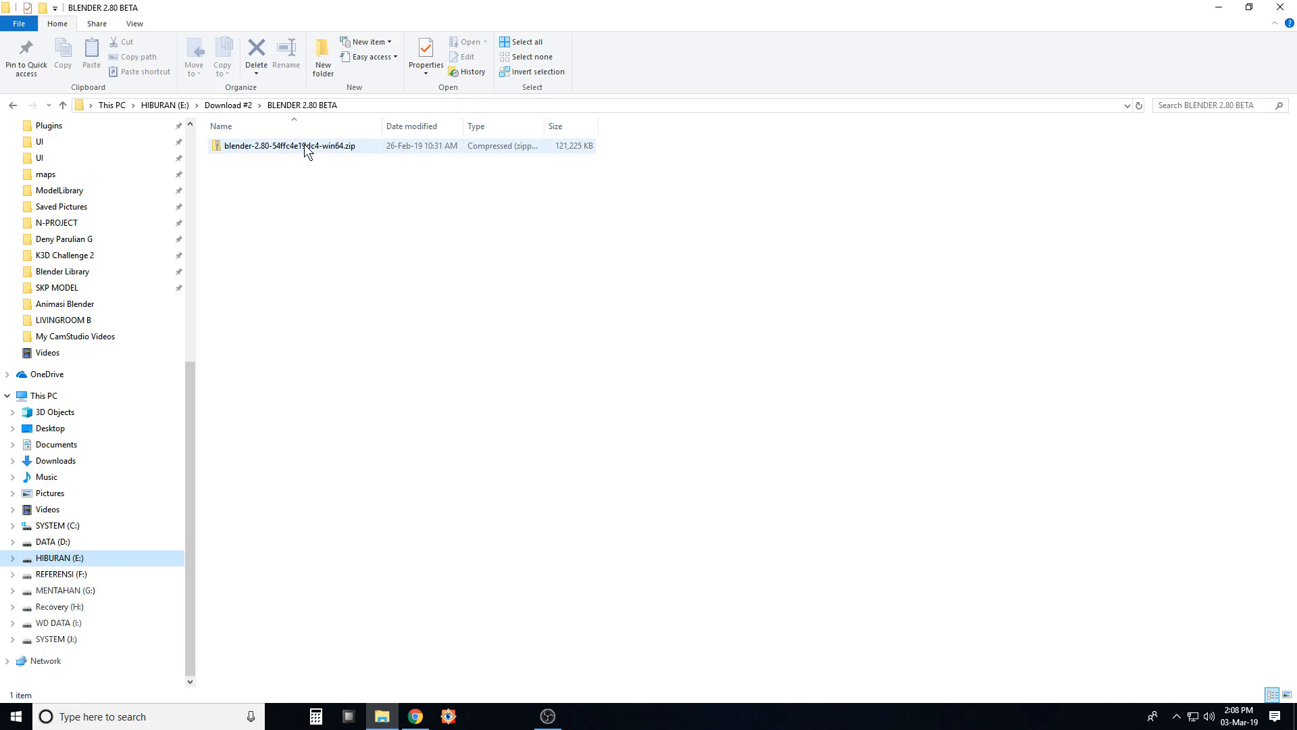
Extract blender-2.80-54ffc4e19dc4-win64.zip into the BLENDER 2.80 BETA folder with 7-Zip.
{"action": "right_click", "coordinate": [305, 143]}
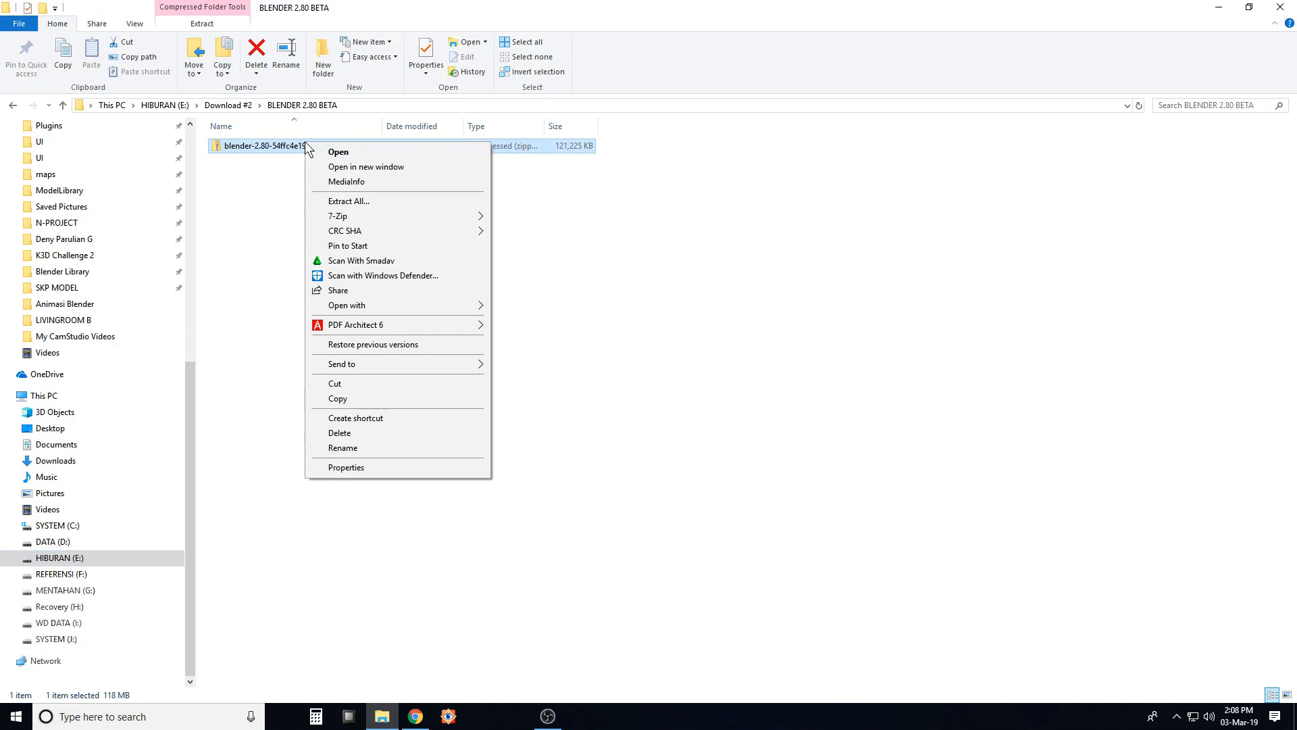
{"action": "mouse_move", "coordinate": [412, 215]}
{"action": "left_click", "coordinate": [566, 261]}
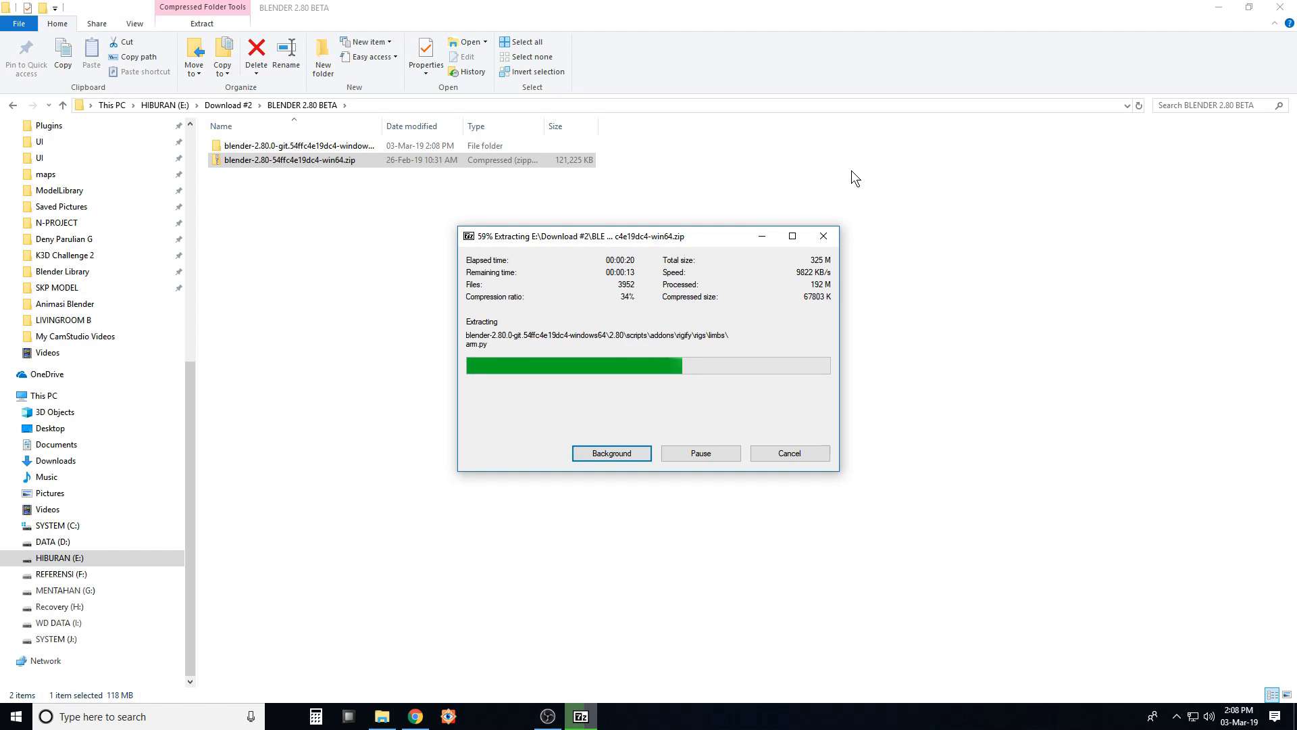
Launch Blender 2.80 Beta from the extracted folder and dismiss its splash screen.
{"action": "double_click", "coordinate": [295, 146]}
{"action": "scroll", "coordinate": [290, 223], "scroll_direction": "down", "scroll_amount": 10}
{"action": "double_click", "coordinate": [266, 368]}
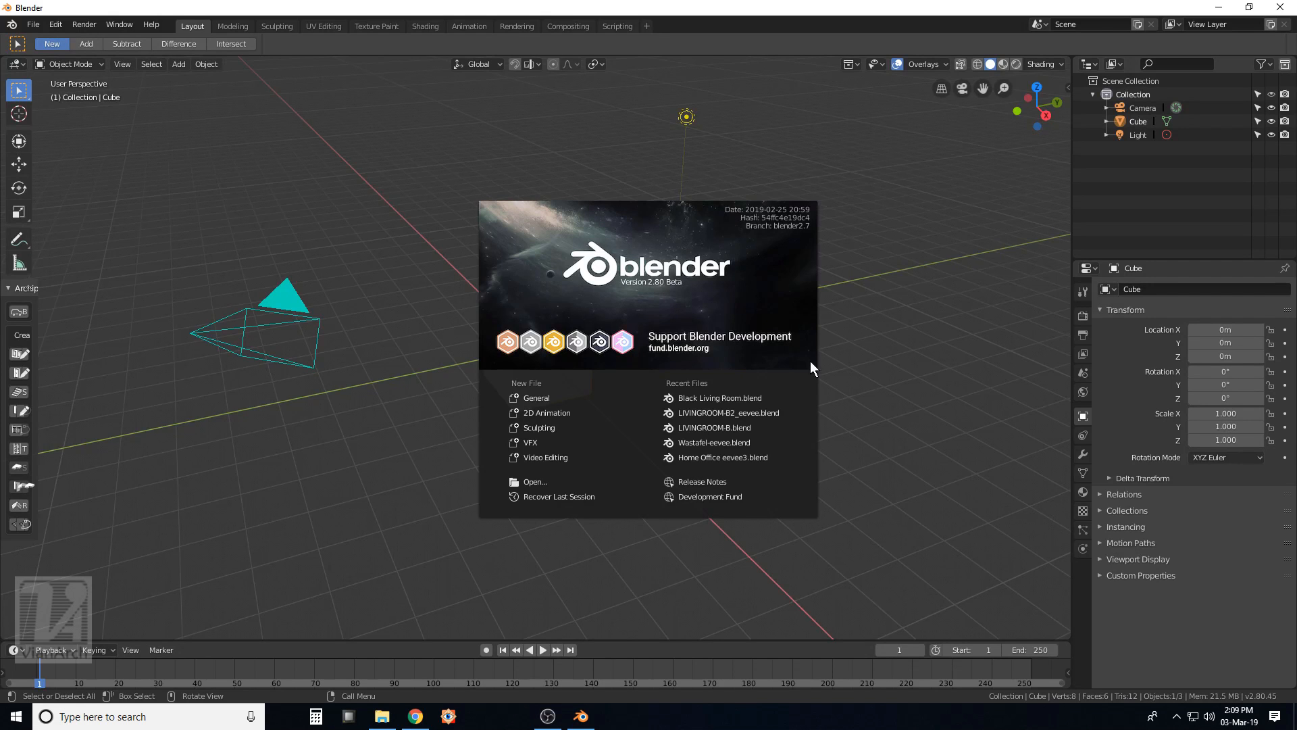
{"action": "left_click", "coordinate": [873, 320]}
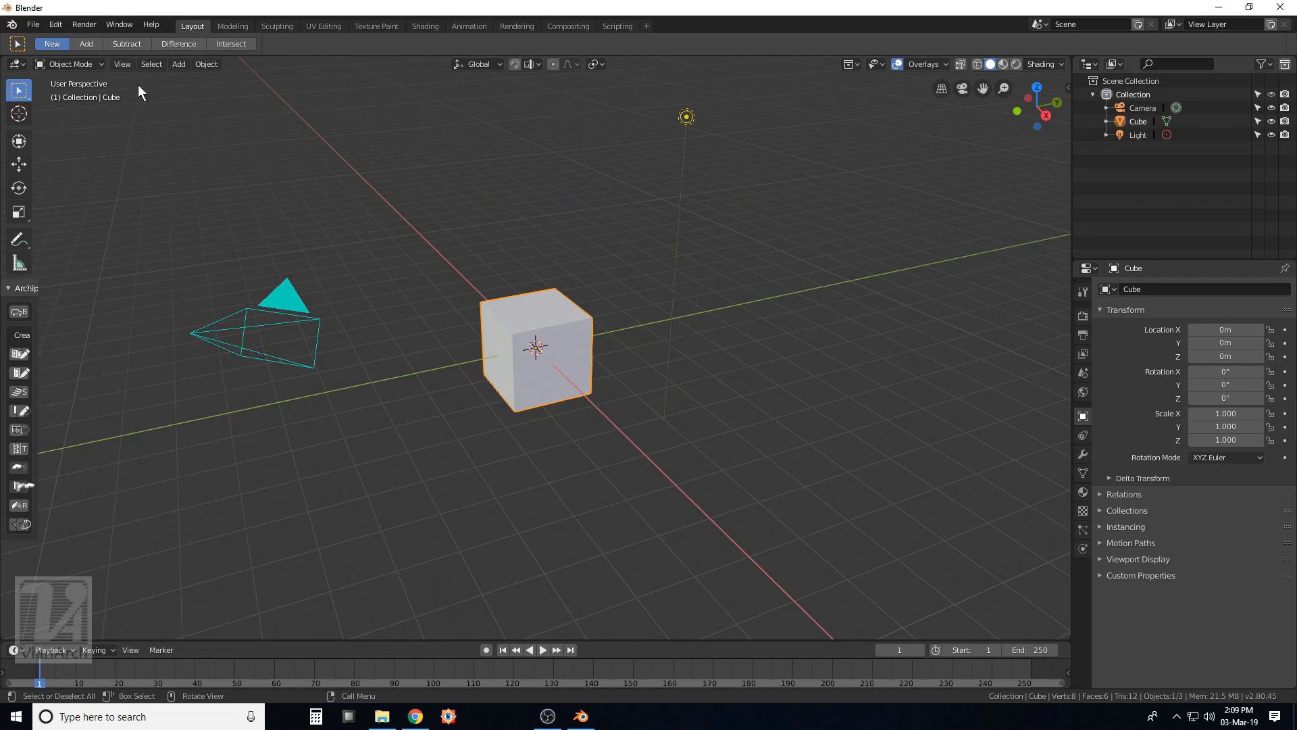
Open Black Living Room.blend from the LIVINGROOM B folder.
{"action": "left_click", "coordinate": [33, 25]}
{"action": "left_click", "coordinate": [46, 54]}
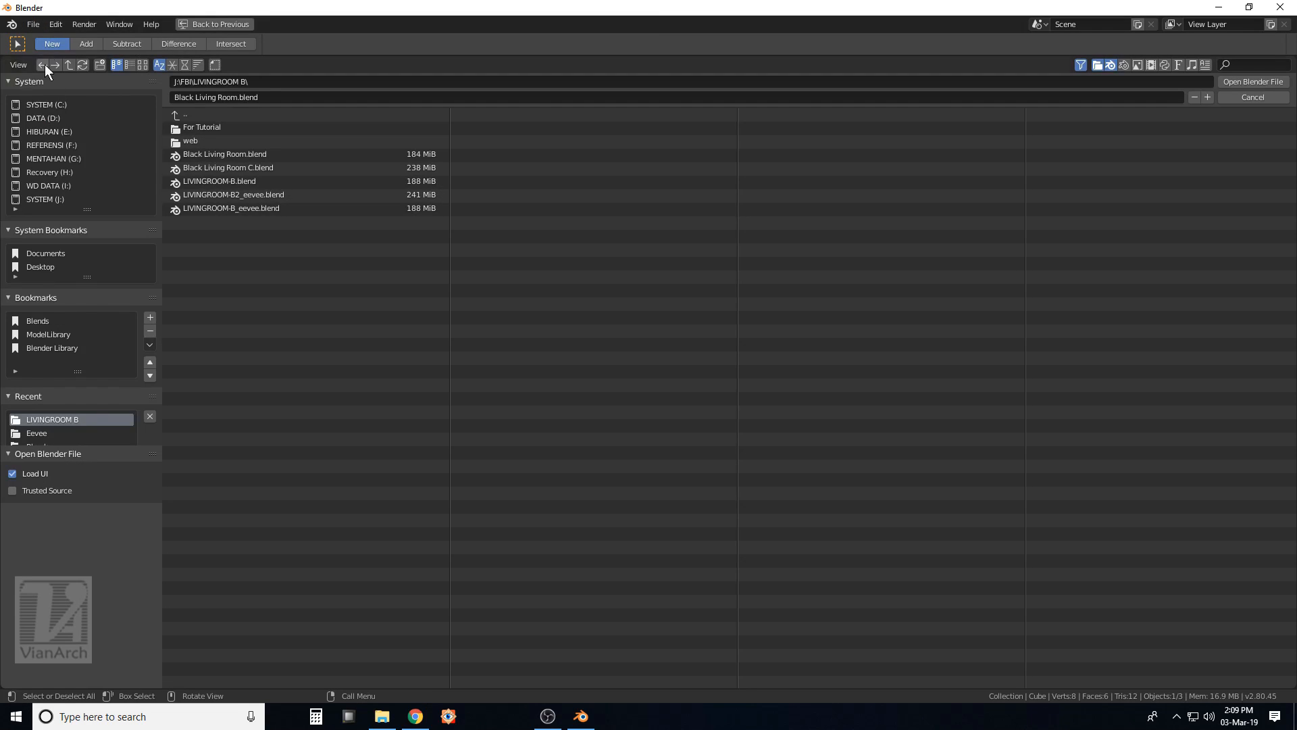
{"action": "left_click", "coordinate": [260, 154]}
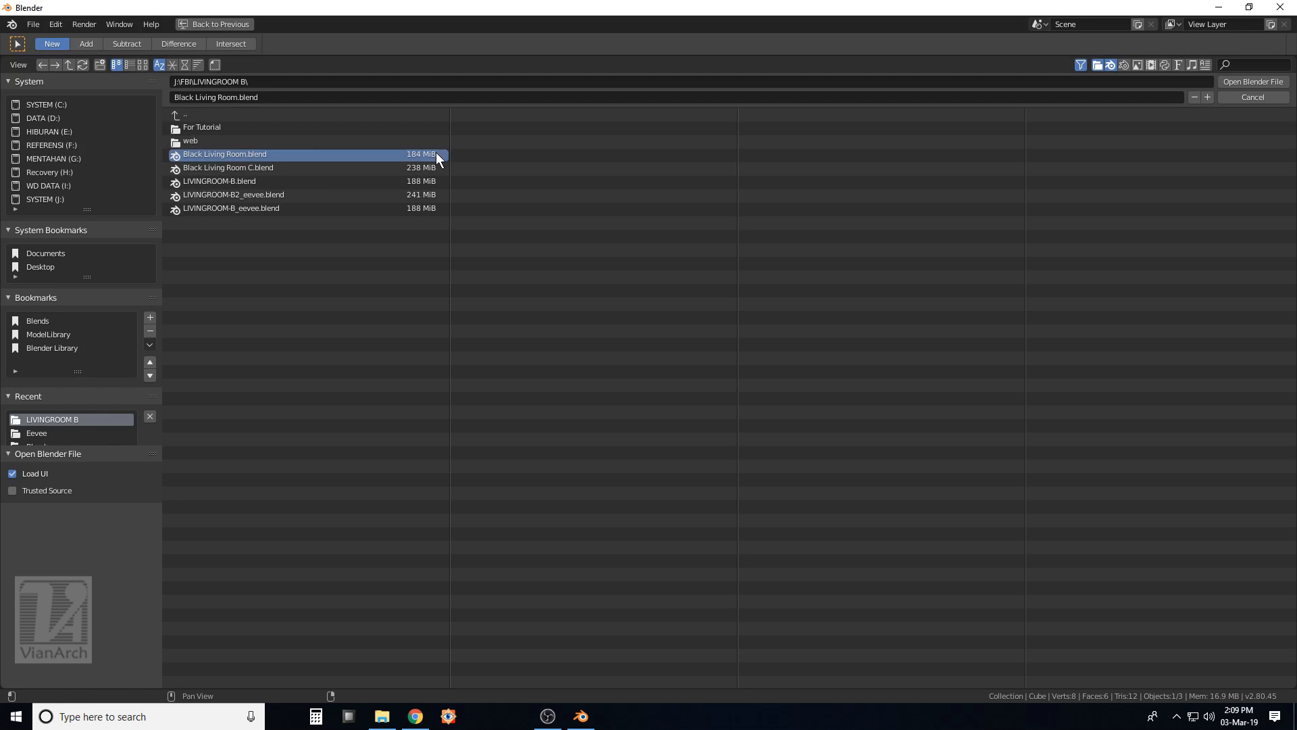
{"action": "left_click", "coordinate": [1245, 83]}
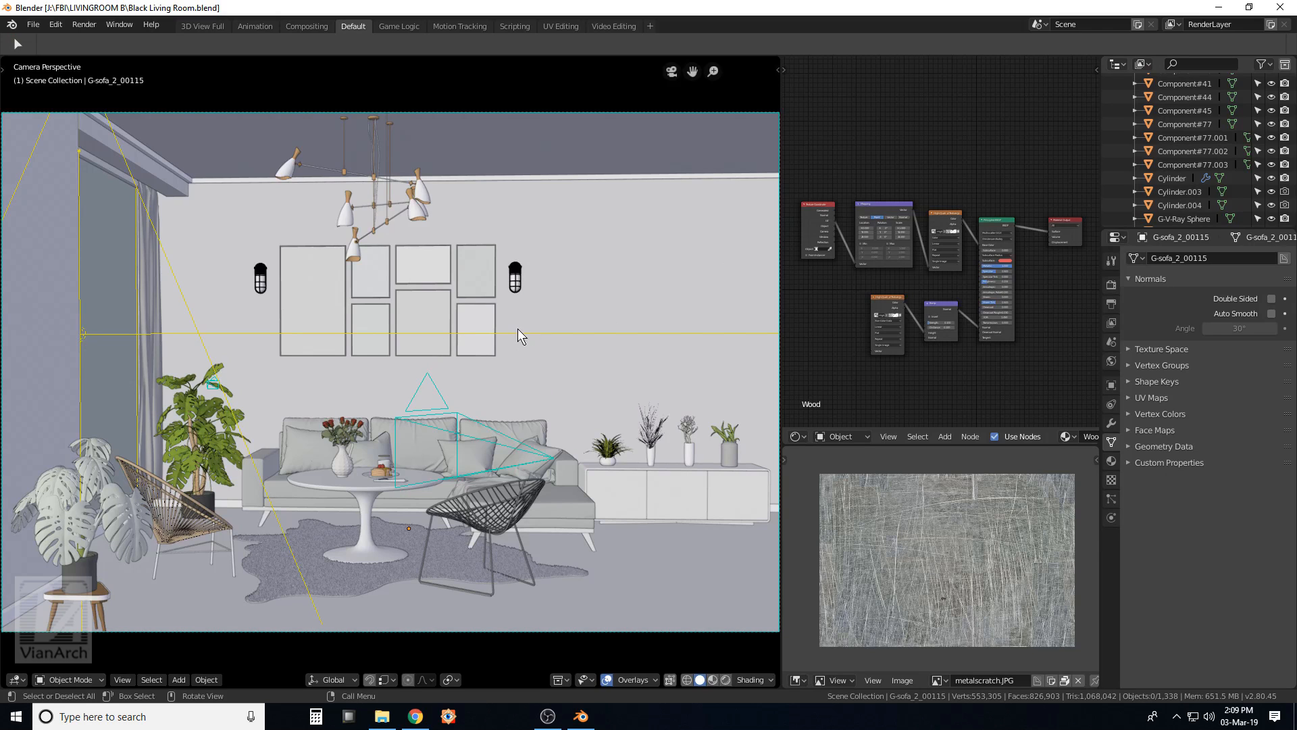
Set the render engine to Eevee and display the viewport in rendered shading.
{"action": "left_click", "coordinate": [1111, 285]}
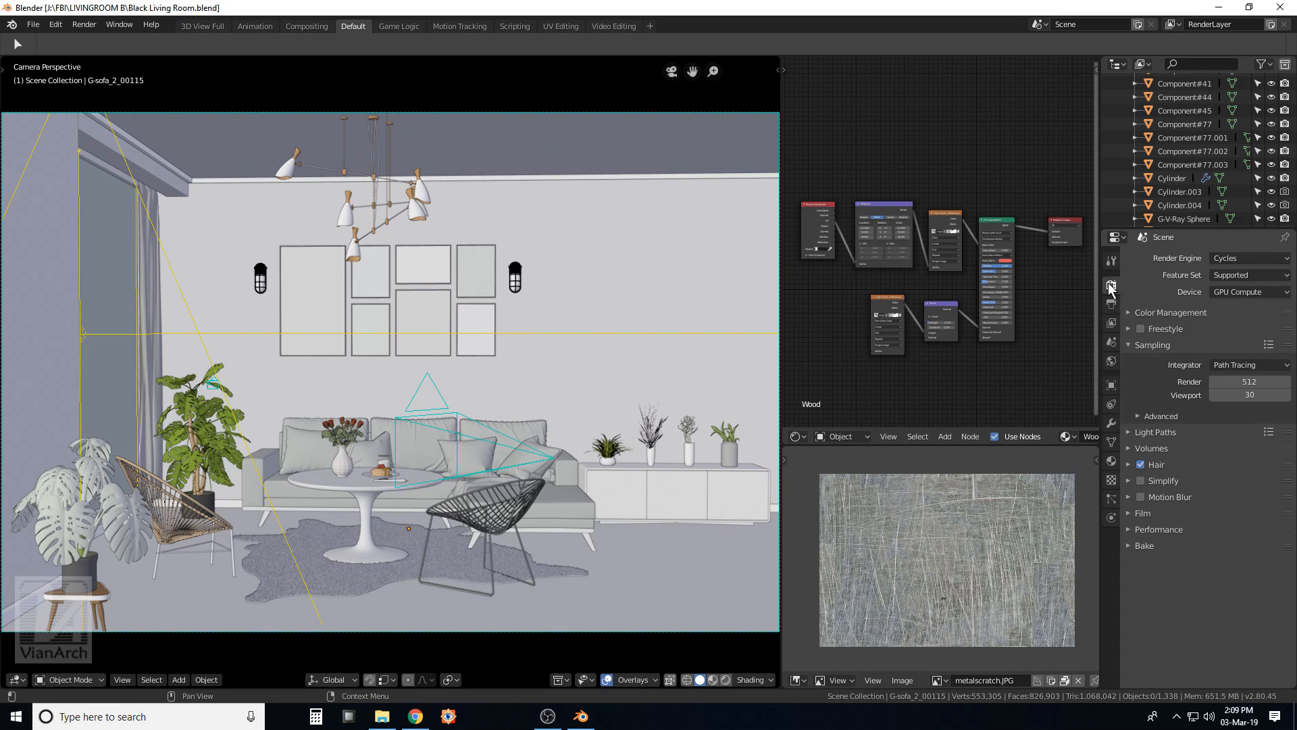
{"action": "left_click", "coordinate": [1228, 262]}
{"action": "left_click", "coordinate": [1236, 263]}
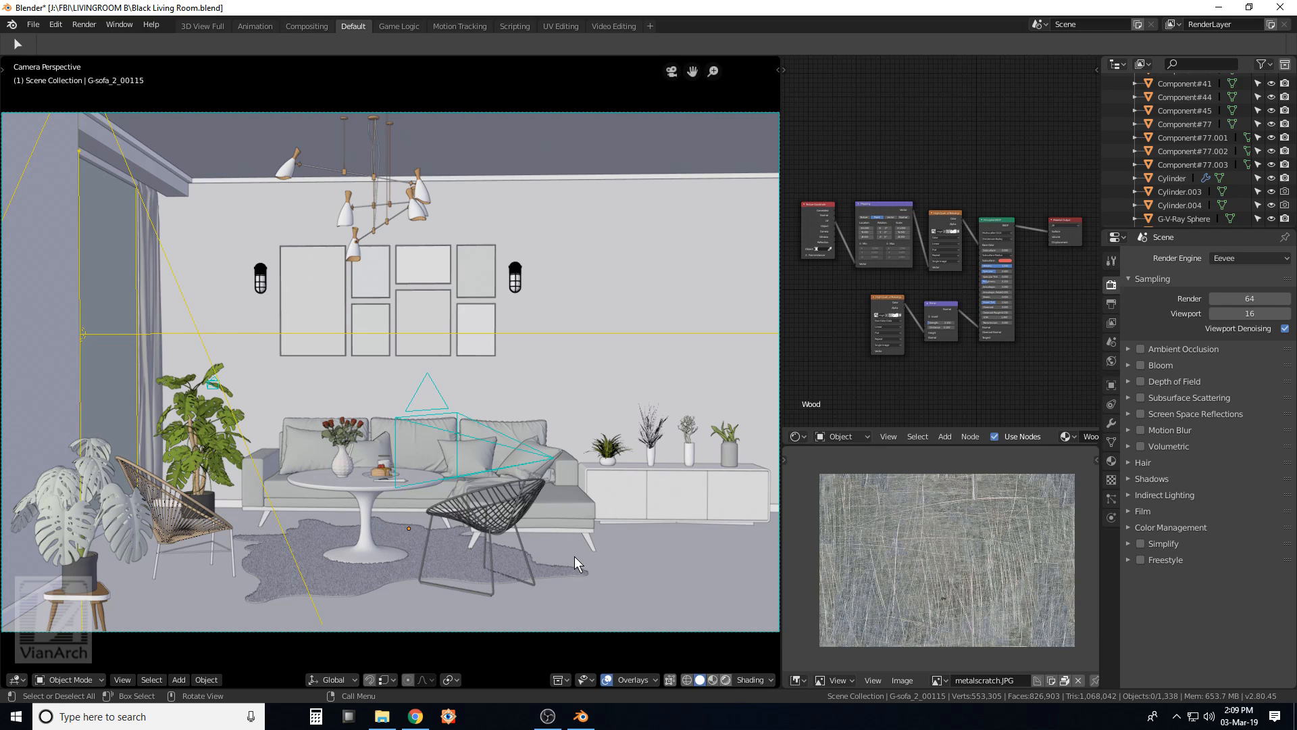
{"action": "key", "text": "shift+z"}
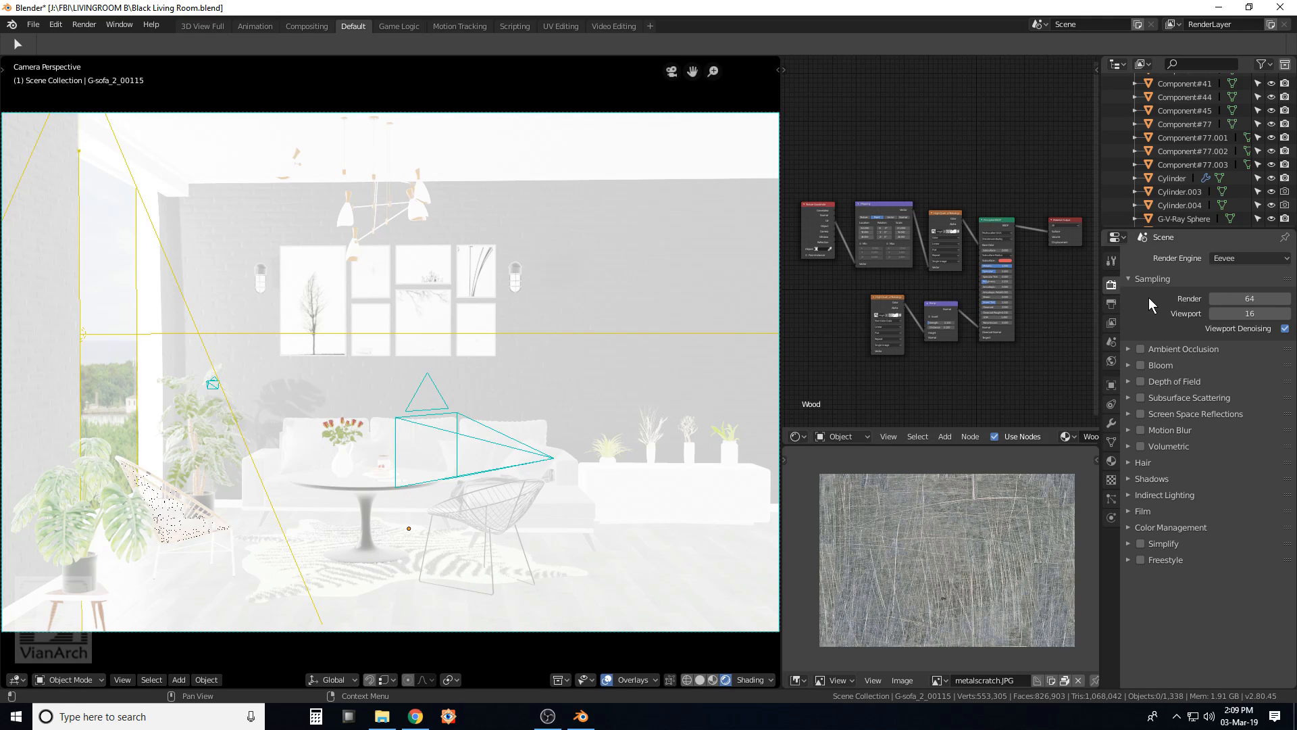
Set the Color Management exposure to 0.
{"action": "left_click", "coordinate": [1129, 526]}
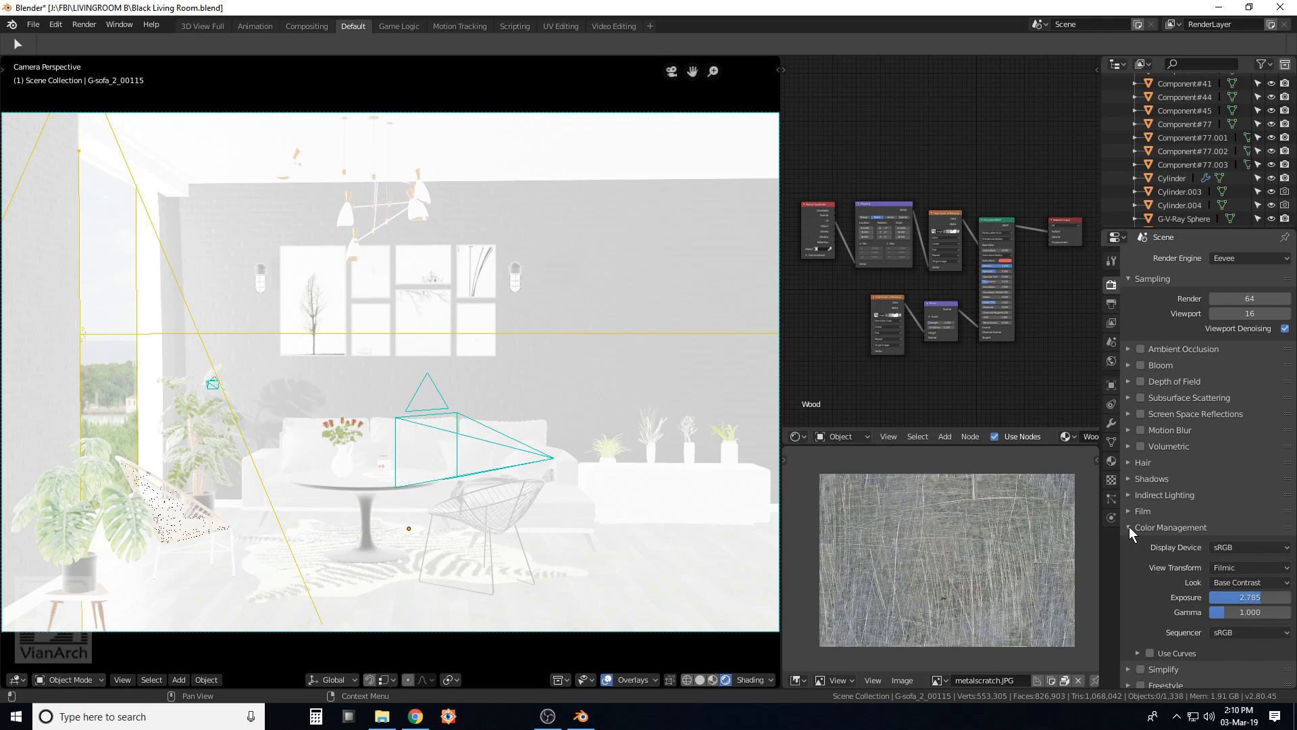
{"action": "left_click", "coordinate": [1247, 600]}
{"action": "type", "text": "0"}
{"action": "key", "text": "Return"}
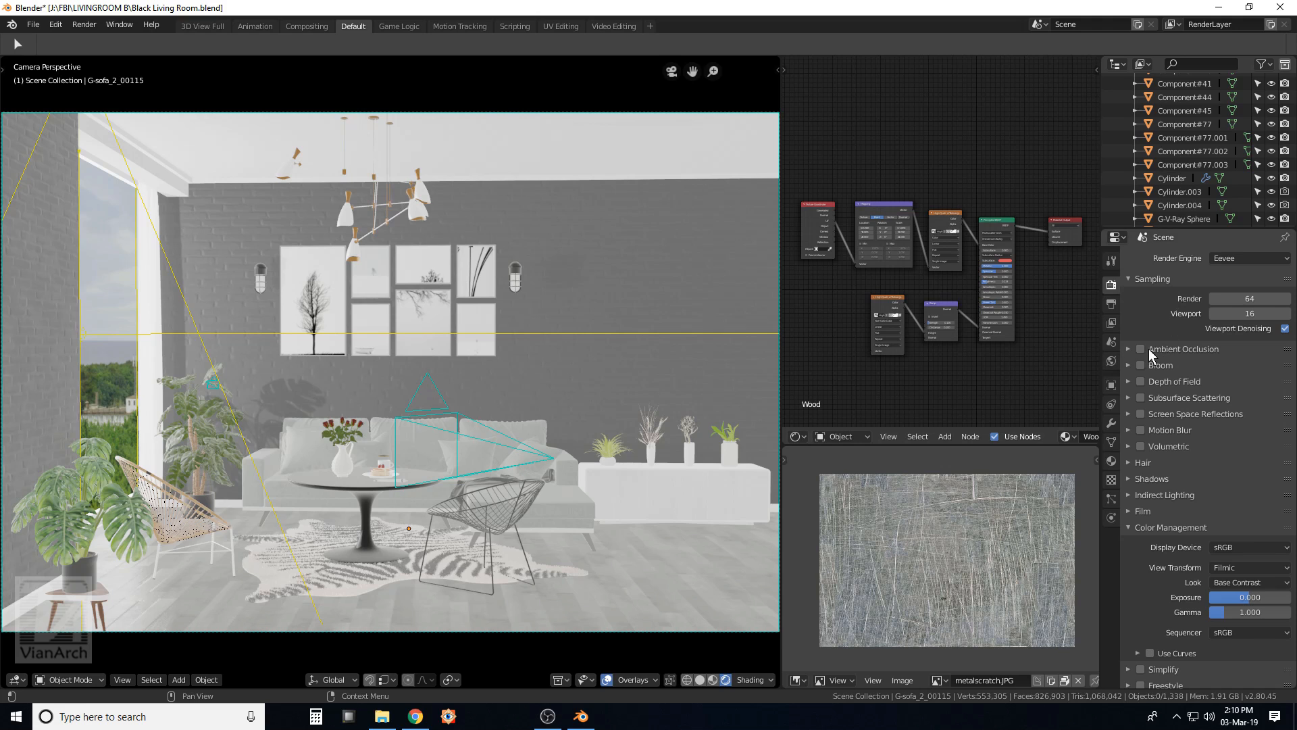
Enable Ambient Occlusion and Screen Space Reflections with Refraction, reducing the reflections' edge fading to 0.002.
{"action": "left_click", "coordinate": [1126, 348]}
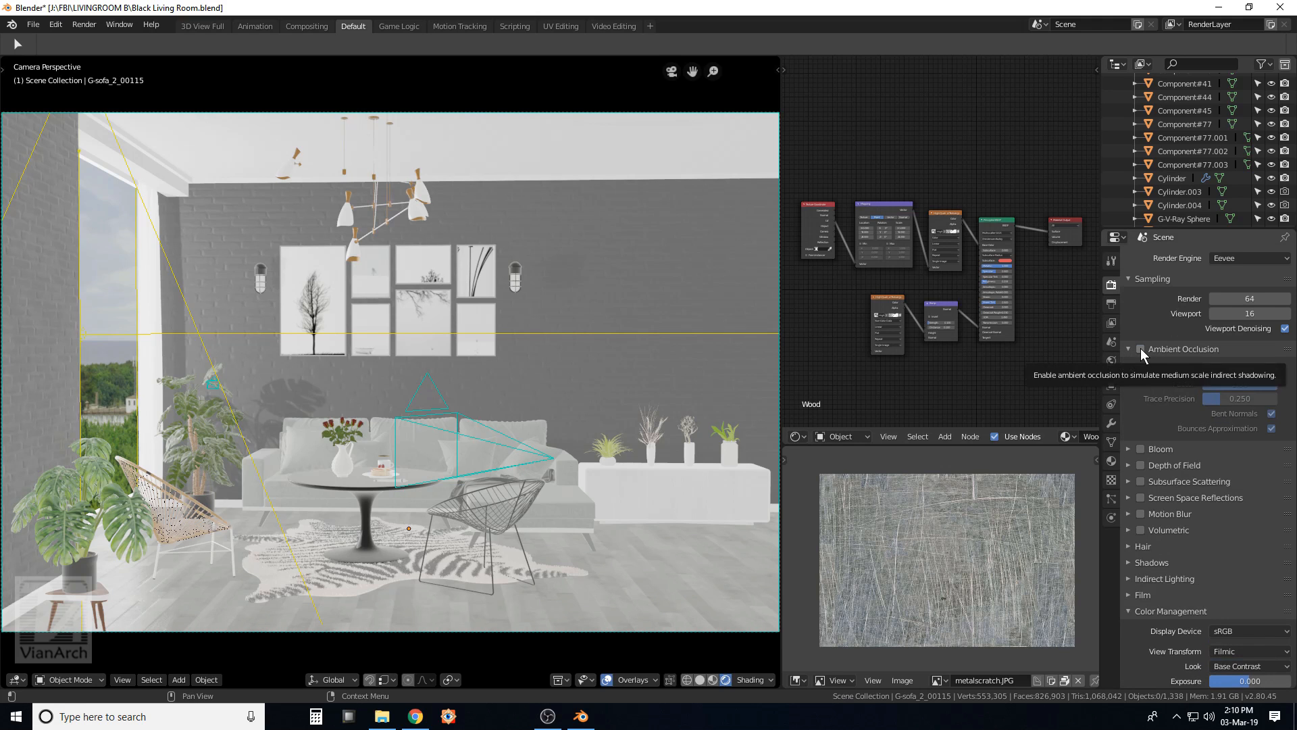
{"action": "left_click", "coordinate": [1140, 348]}
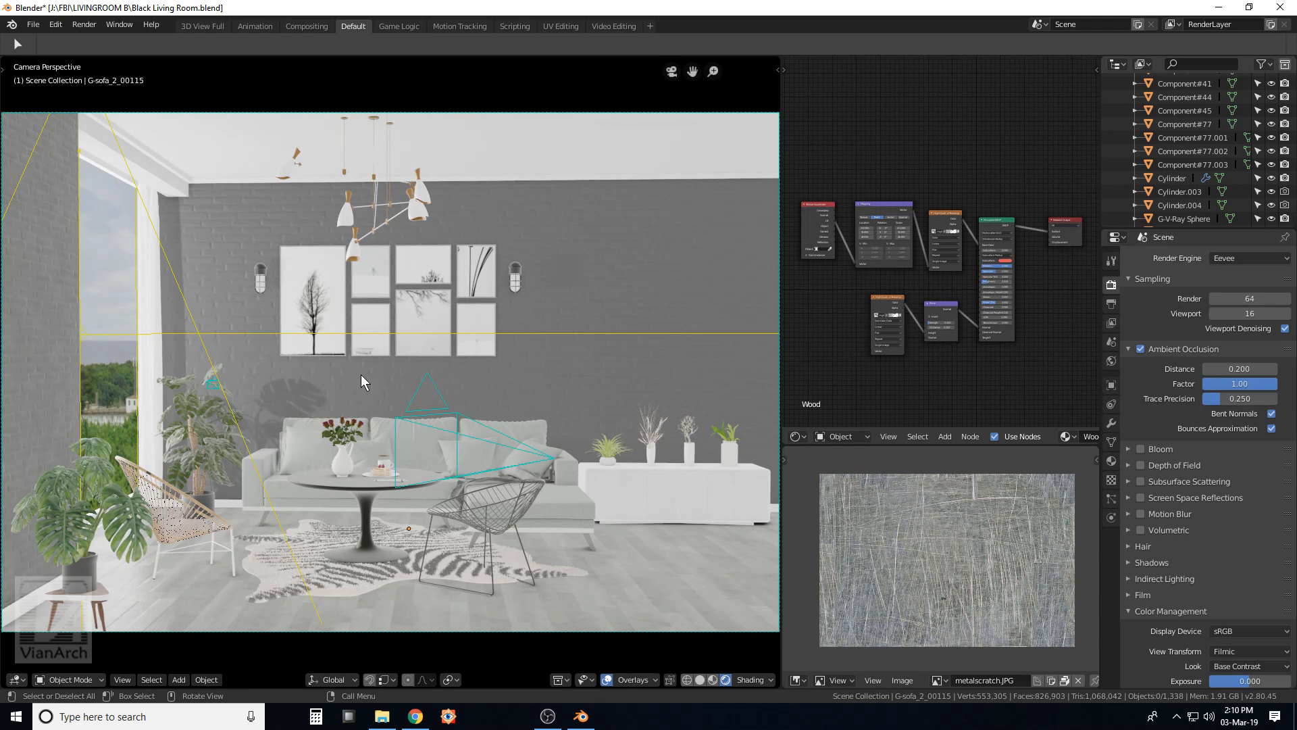
{"action": "left_click", "coordinate": [1127, 497]}
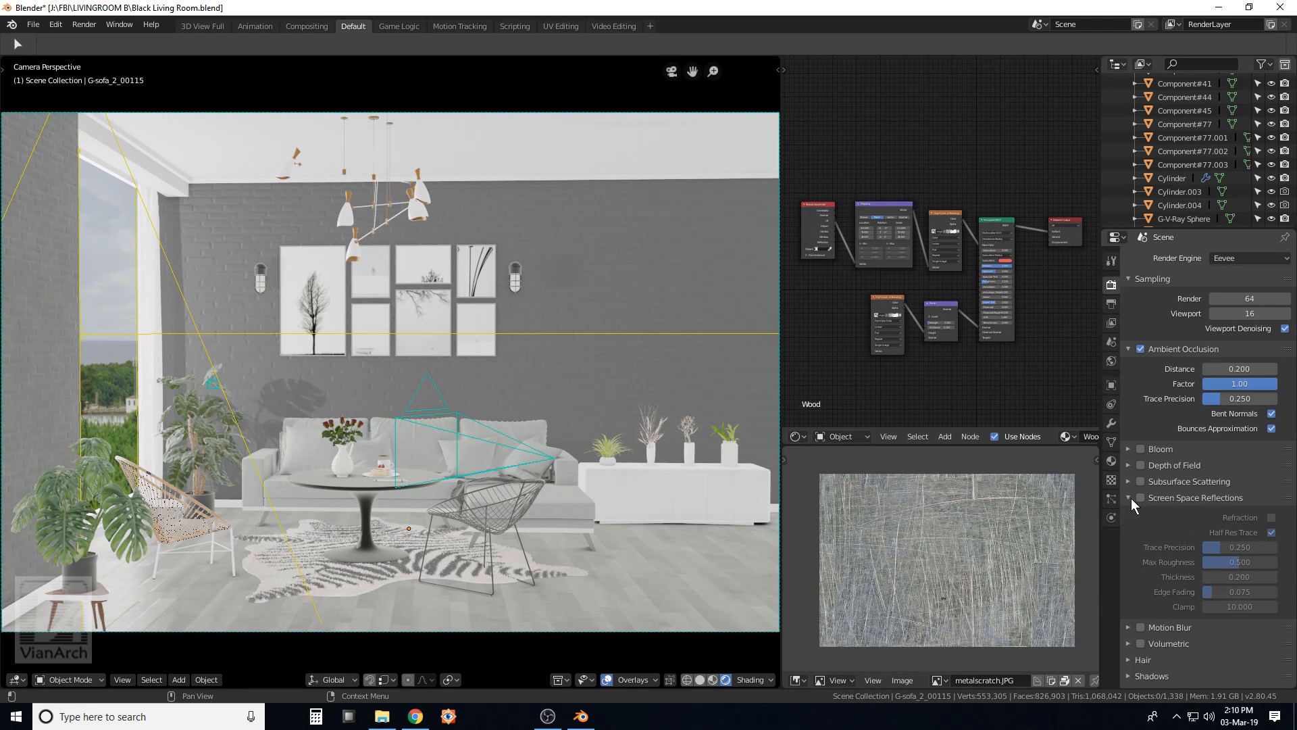
{"action": "left_click", "coordinate": [1139, 498]}
{"action": "left_click", "coordinate": [1272, 517]}
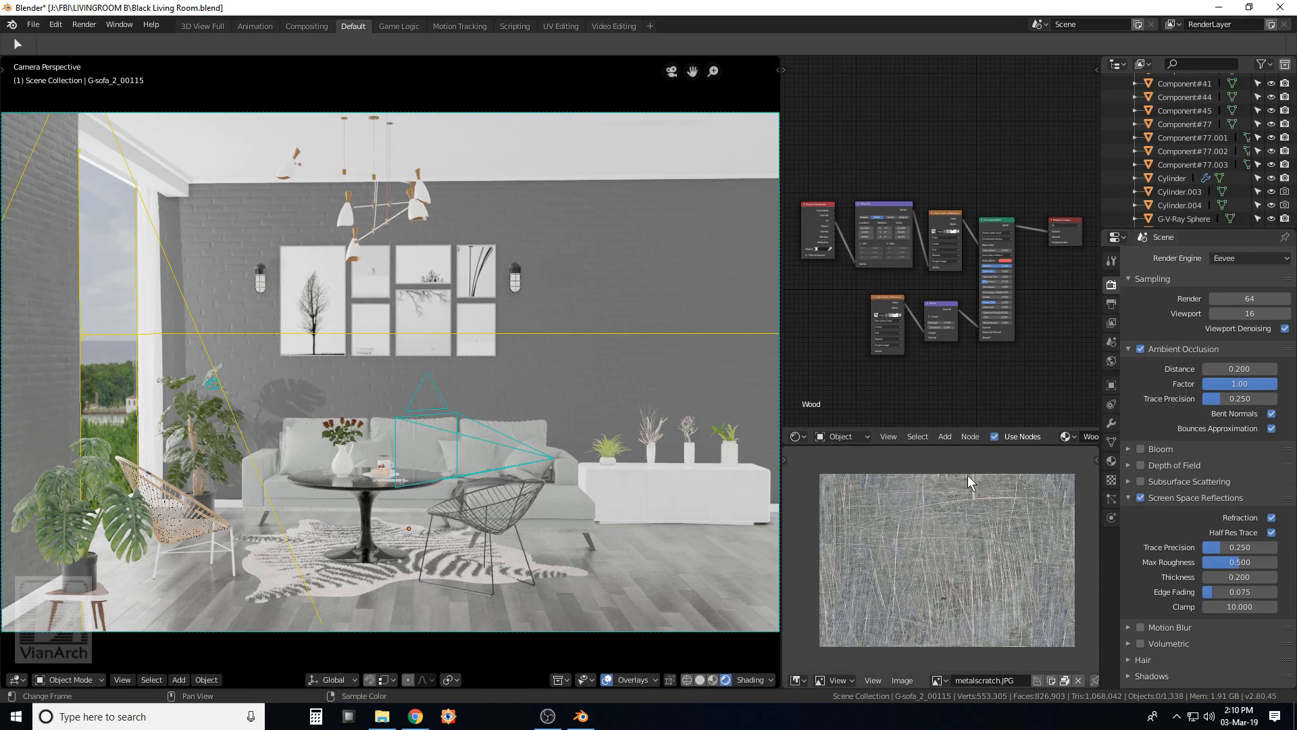
{"action": "left_click_drag", "start_coordinate": [1213, 598], "coordinate": [1189, 598]}
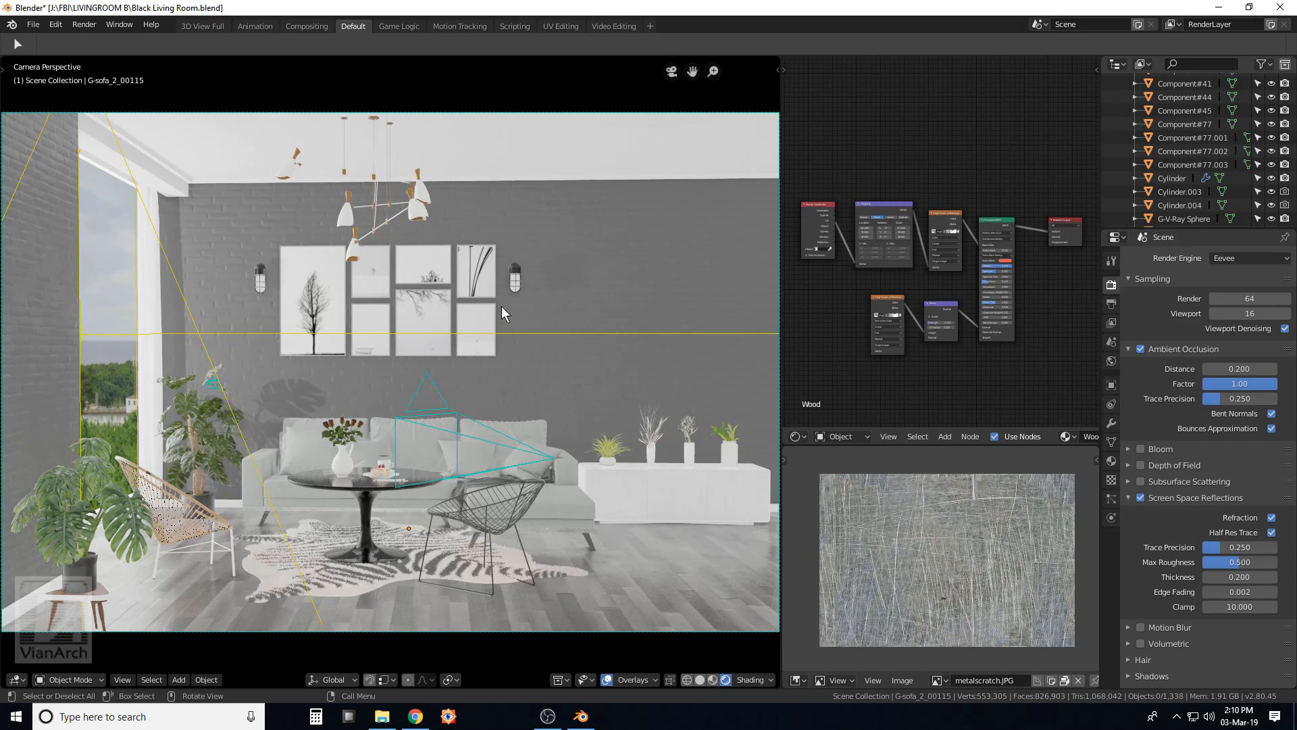
Select the area light at the window and enable Contact Shadows for it.
{"action": "left_click", "coordinate": [123, 332]}
{"action": "middle_click_drag", "start_coordinate": [125, 334], "coordinate": [246, 349]}
{"action": "scroll", "coordinate": [189, 331], "scroll_direction": "up", "scroll_amount": 3}
{"action": "scroll", "coordinate": [246, 349], "scroll_direction": "down", "scroll_amount": 1}
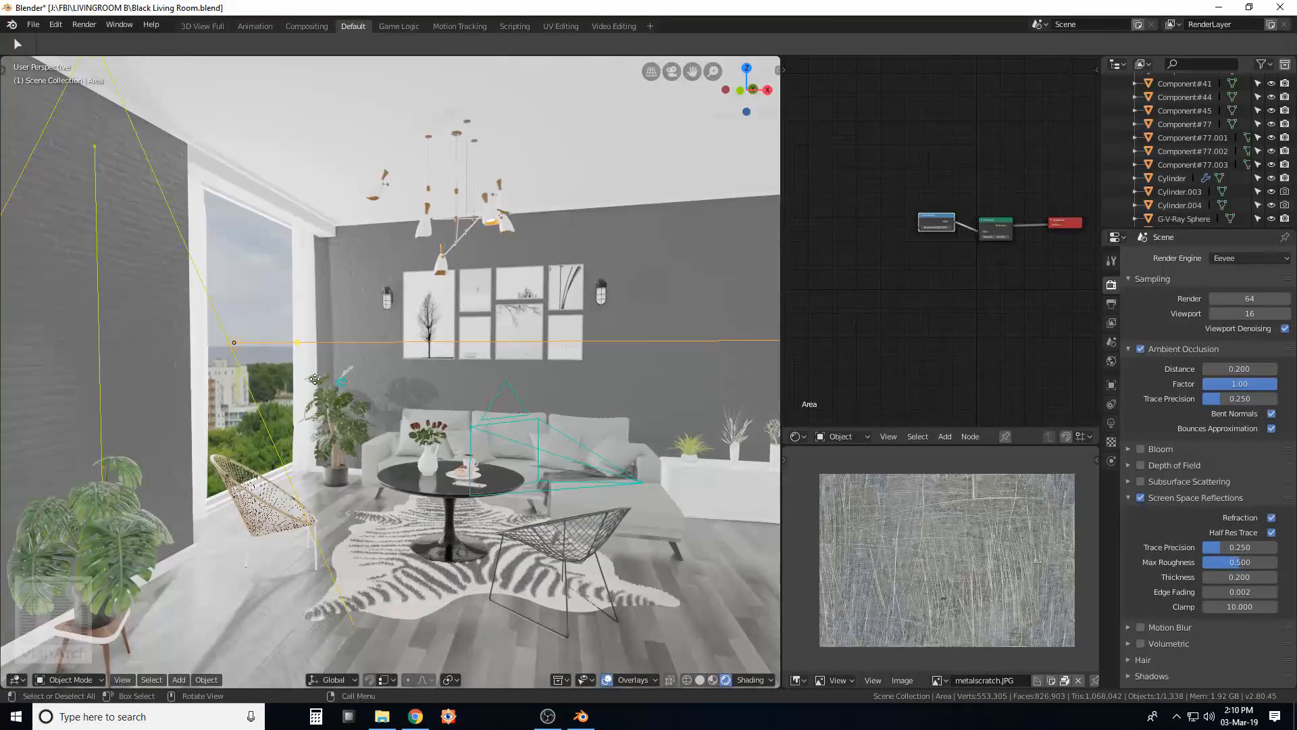
{"action": "left_click", "coordinate": [1111, 423]}
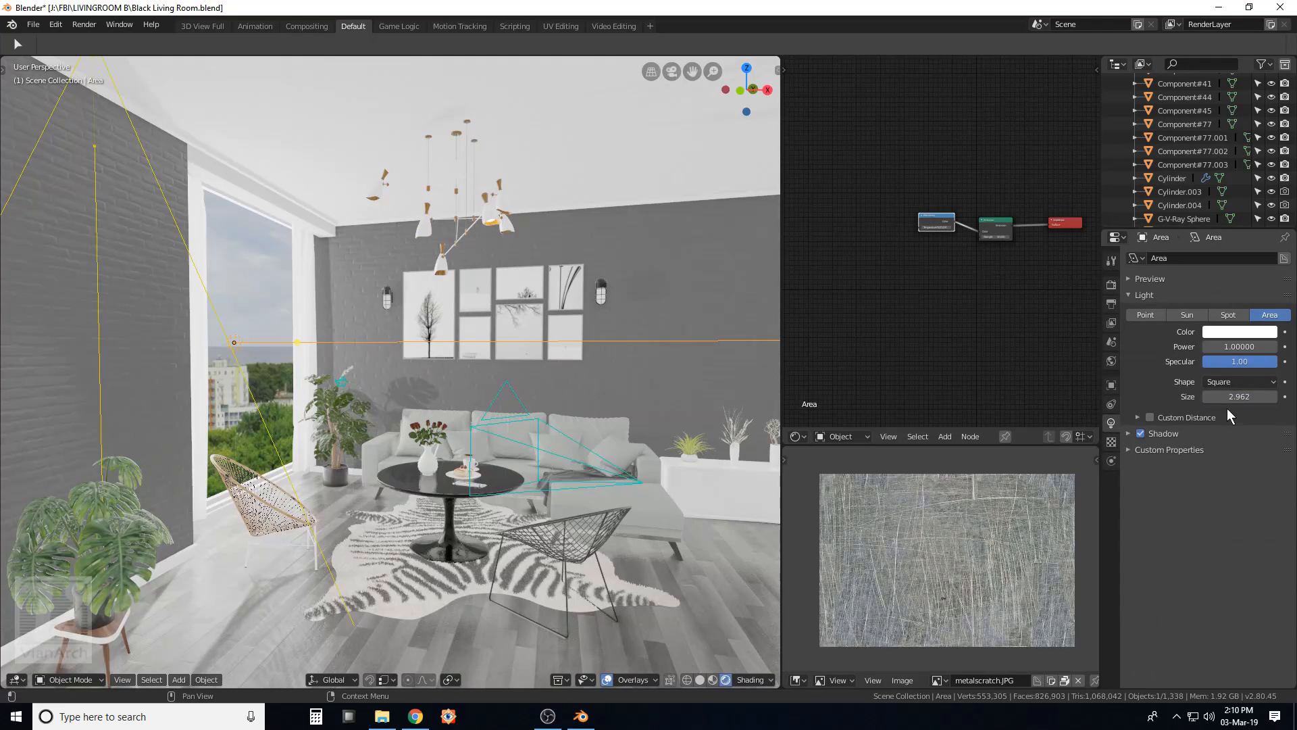
{"action": "left_click", "coordinate": [1130, 431]}
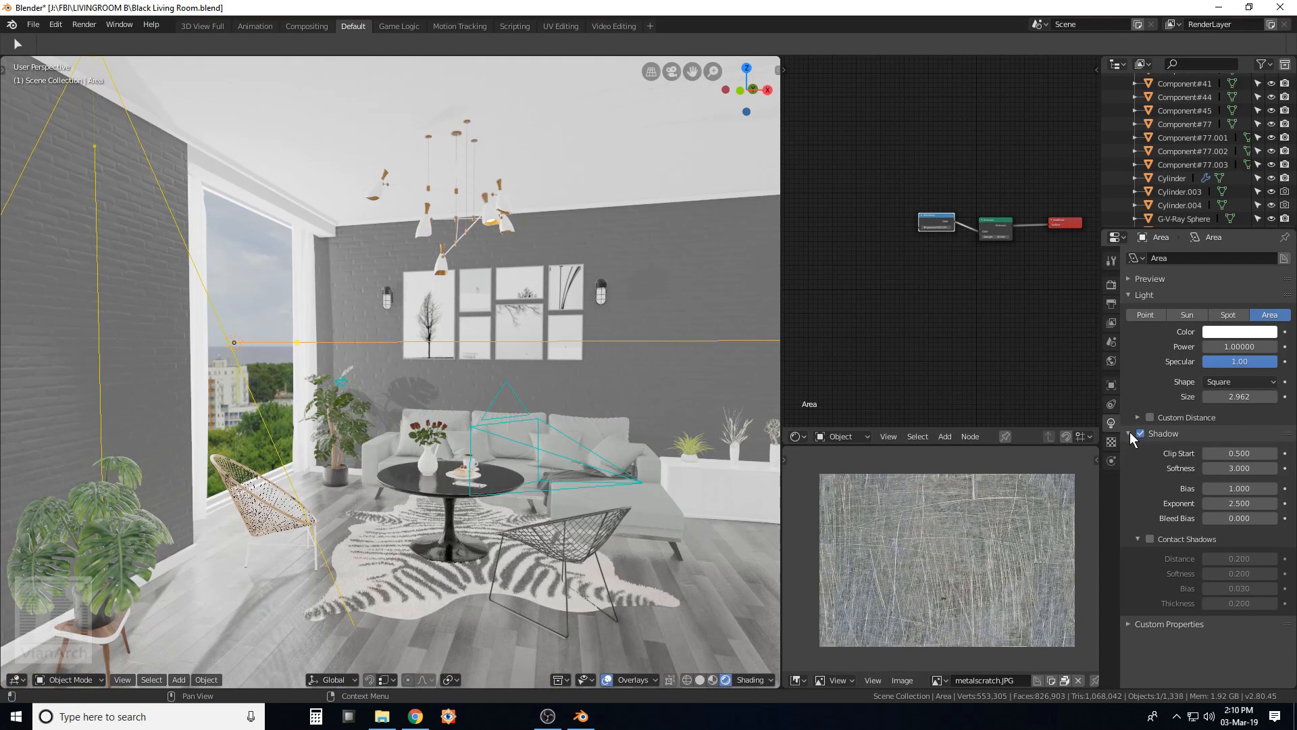
{"action": "left_click", "coordinate": [1150, 538]}
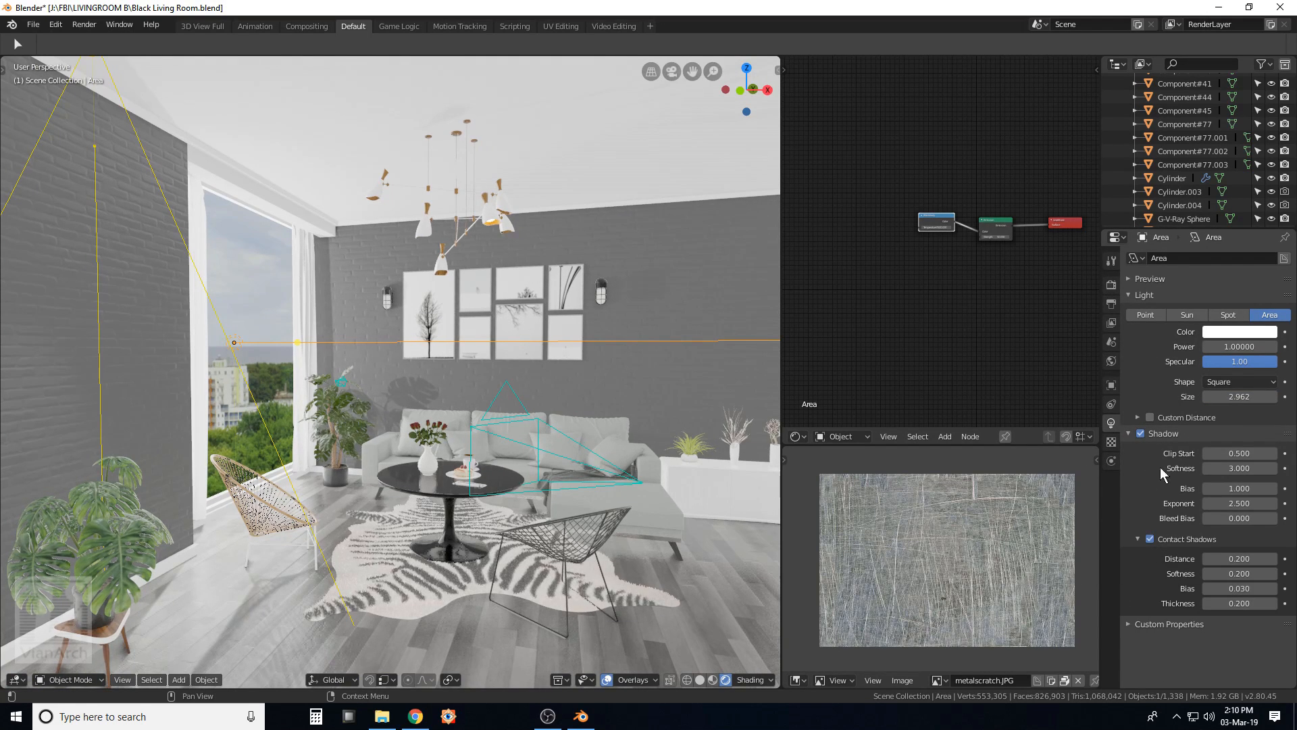
Set the area light's shadow clip start to 0.2, softness to 20 and exponent to 1.
{"action": "left_click", "coordinate": [1243, 453]}
{"action": "type", "text": "0.5"}
{"action": "key", "text": "BackSpace"}
{"action": "type", "text": "2"}
{"action": "left_click", "coordinate": [1239, 468]}
{"action": "type", "text": "3.020"}
{"action": "key", "text": "Return"}
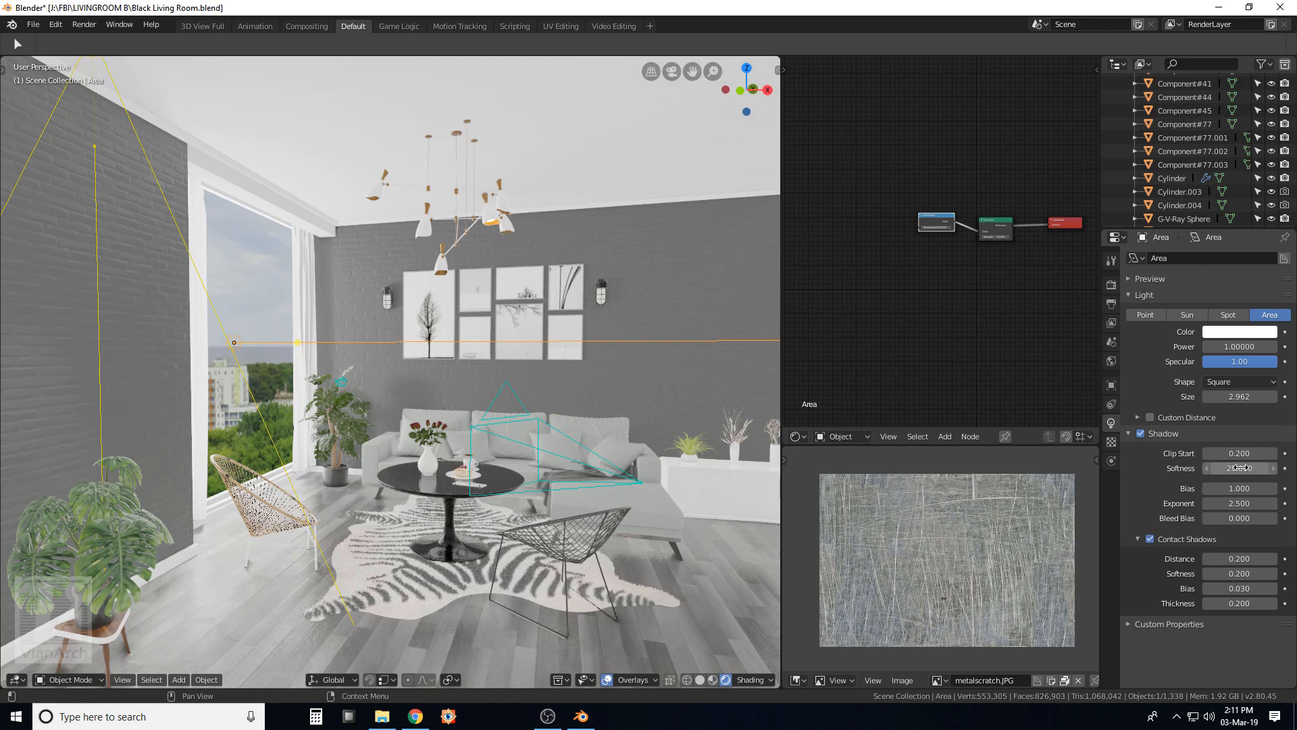
{"action": "left_click", "coordinate": [1241, 502]}
{"action": "type", "text": "1"}
{"action": "key", "text": "Return"}
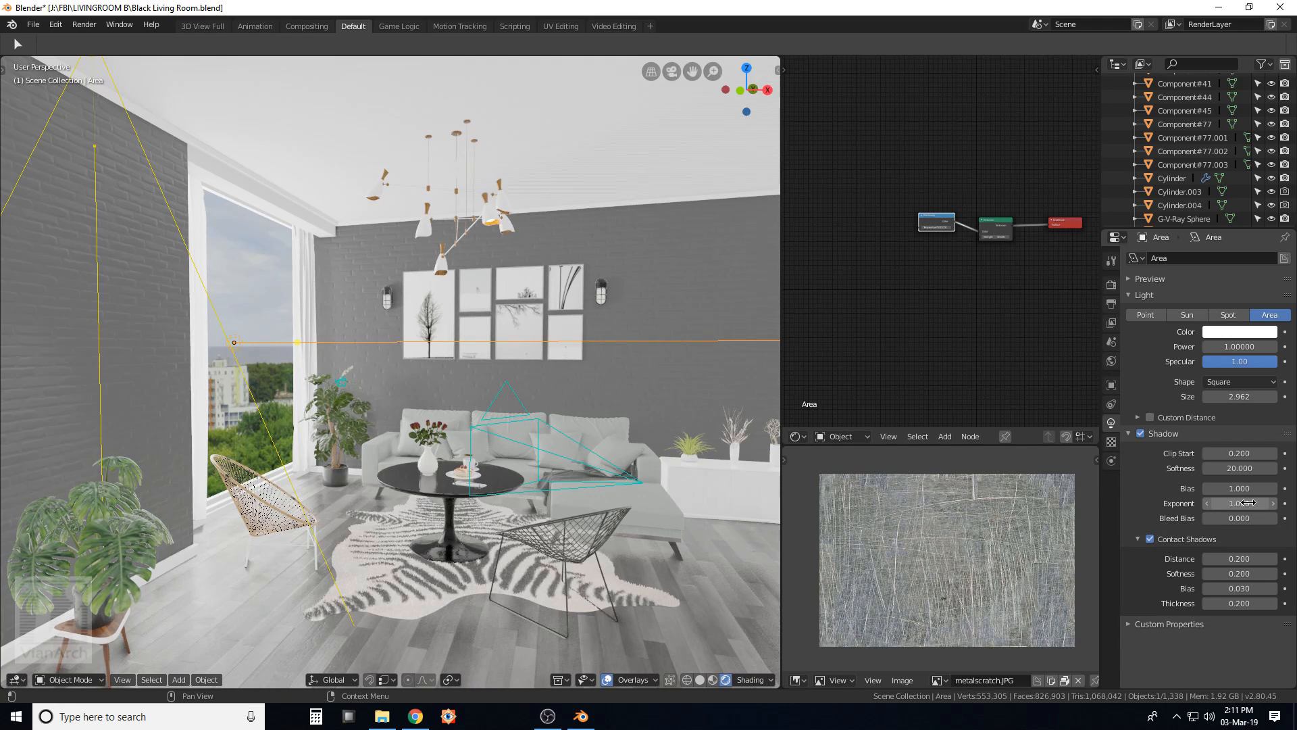
Select the ceiling spot light above the plant stand and enable Contact Shadows for it.
{"action": "middle_click_drag", "start_coordinate": [520, 395], "coordinate": [495, 395]}
{"action": "middle_click_drag", "start_coordinate": [415, 384], "coordinate": [340, 315]}
{"action": "left_click", "coordinate": [270, 287]}
{"action": "left_click", "coordinate": [266, 267]}
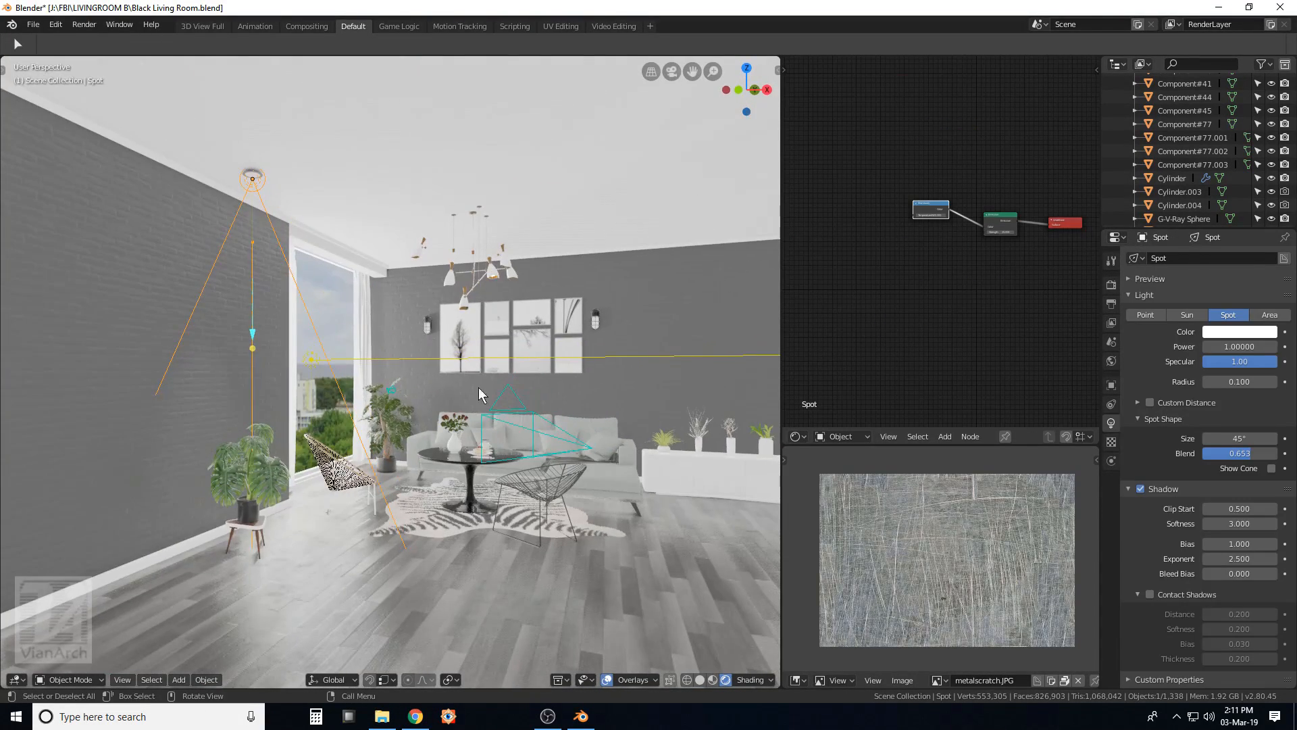
{"action": "left_click", "coordinate": [1149, 594]}
Select the landscape backdrop outside the window and set its land04 material's Emission strength to 5.
{"action": "middle_click_drag", "start_coordinate": [594, 353], "coordinate": [305, 427]}
{"action": "mouse_move", "coordinate": [379, 359]}
{"action": "middle_mouse_down"}
{"action": "mouse_move", "coordinate": [417, 373]}
{"action": "mouse_move", "coordinate": [295, 338]}
{"action": "middle_mouse_up"}
{"action": "left_click", "coordinate": [200, 310]}
{"action": "middle_click_drag", "start_coordinate": [200, 310], "coordinate": [323, 251]}
{"action": "scroll", "coordinate": [329, 287], "scroll_direction": "down", "scroll_amount": 6}
{"action": "scroll", "coordinate": [398, 334], "scroll_direction": "up", "scroll_amount": 7}
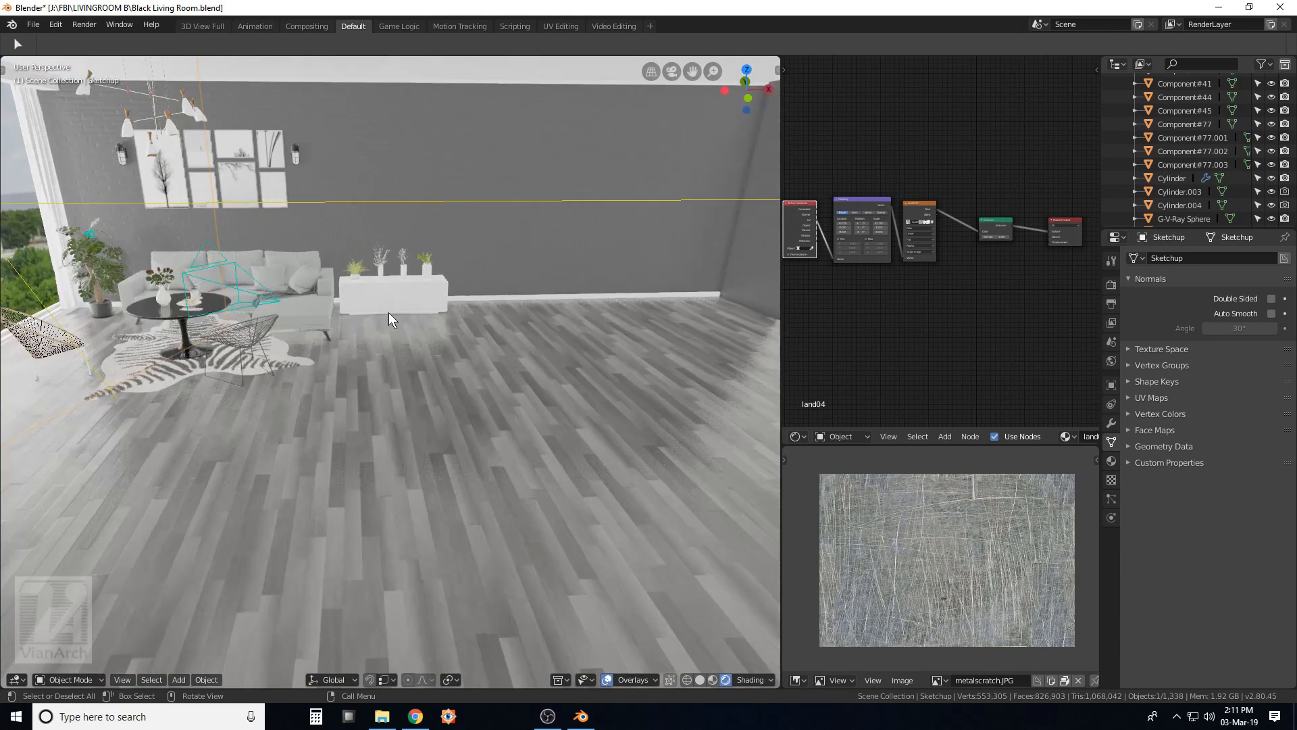
{"action": "middle_click_drag", "start_coordinate": [389, 314], "coordinate": [355, 286]}
{"action": "middle_click_drag", "start_coordinate": [894, 143], "coordinate": [956, 131]}
{"action": "scroll", "coordinate": [929, 193], "scroll_direction": "up", "scroll_amount": 9}
{"action": "left_click", "coordinate": [948, 279]}
{"action": "type", "text": "5"}
{"action": "key", "text": "Return"}
Select the wooden floor and snap the 3D cursor to it.
{"action": "middle_click_drag", "start_coordinate": [287, 220], "coordinate": [525, 387]}
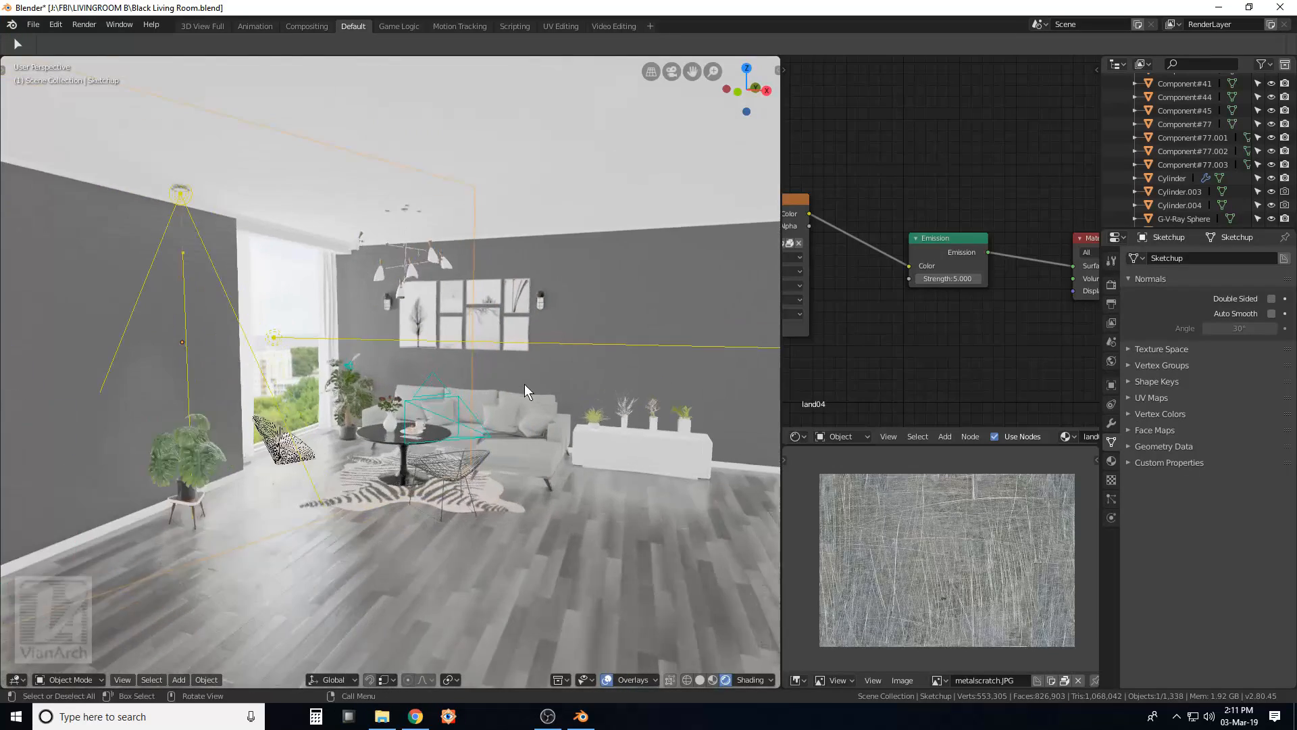
{"action": "scroll", "coordinate": [533, 366], "scroll_direction": "up", "scroll_amount": 3}
{"action": "middle_click_drag", "start_coordinate": [577, 350], "coordinate": [518, 322], "text": "shift"}
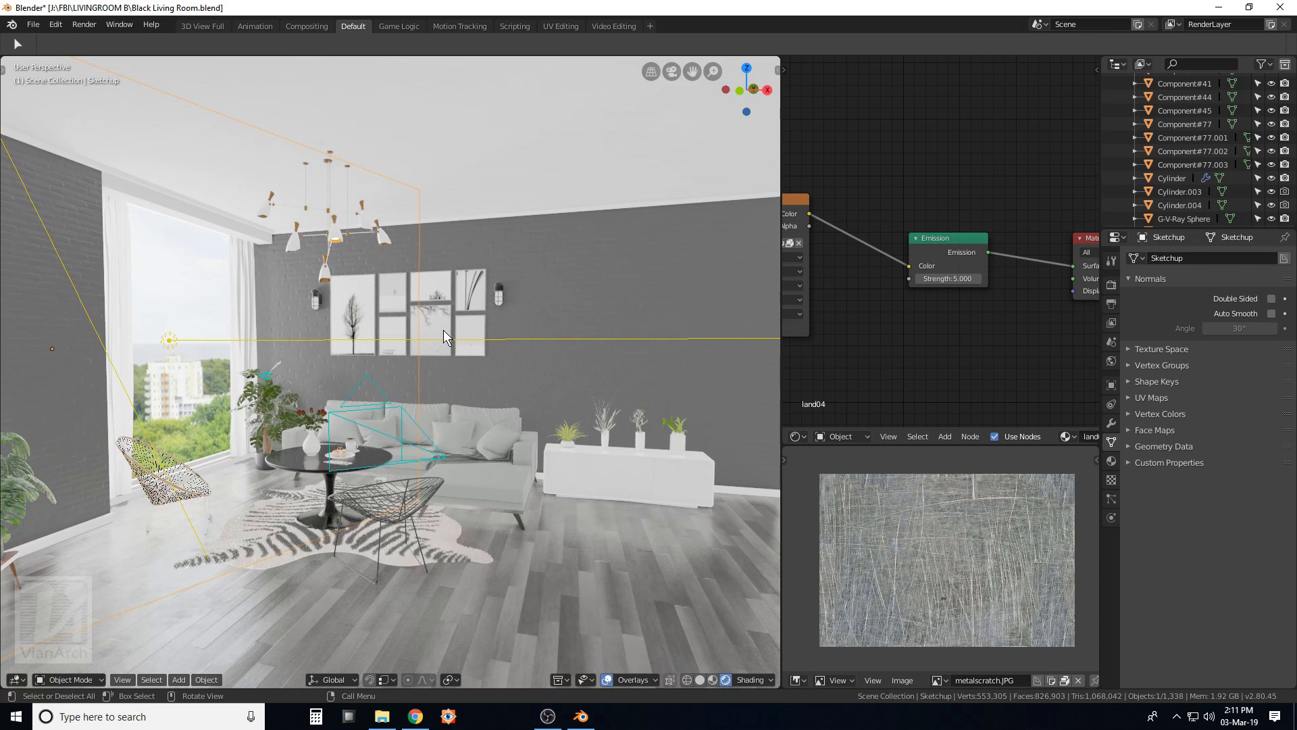
{"action": "middle_click_drag", "start_coordinate": [443, 329], "coordinate": [450, 332]}
{"action": "scroll", "coordinate": [399, 318], "scroll_direction": "down", "scroll_amount": 4}
{"action": "scroll", "coordinate": [403, 315], "scroll_direction": "up", "scroll_amount": 1}
{"action": "scroll", "coordinate": [440, 359], "scroll_direction": "up", "scroll_amount": 2}
{"action": "left_click", "coordinate": [570, 510]}
{"action": "middle_click_drag", "start_coordinate": [570, 510], "coordinate": [627, 537]}
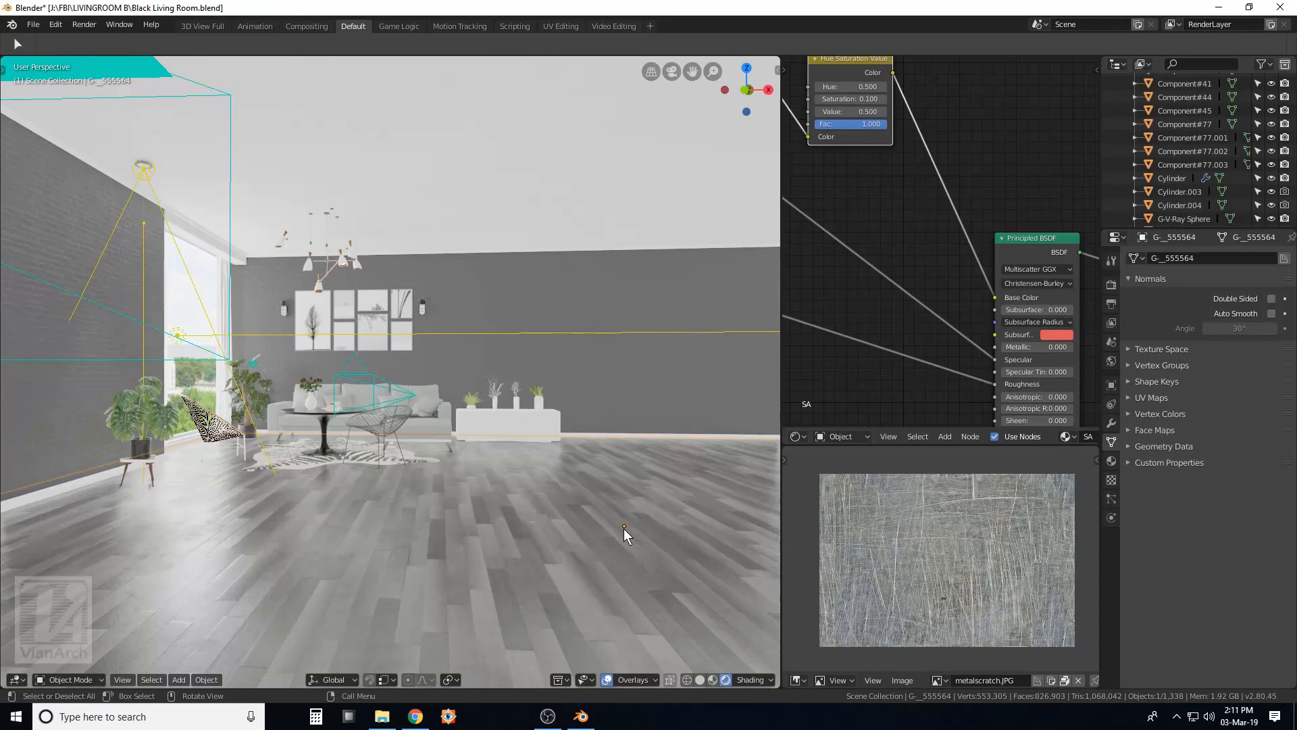
{"action": "right_click", "coordinate": [623, 528]}
{"action": "mouse_move", "coordinate": [594, 618]}
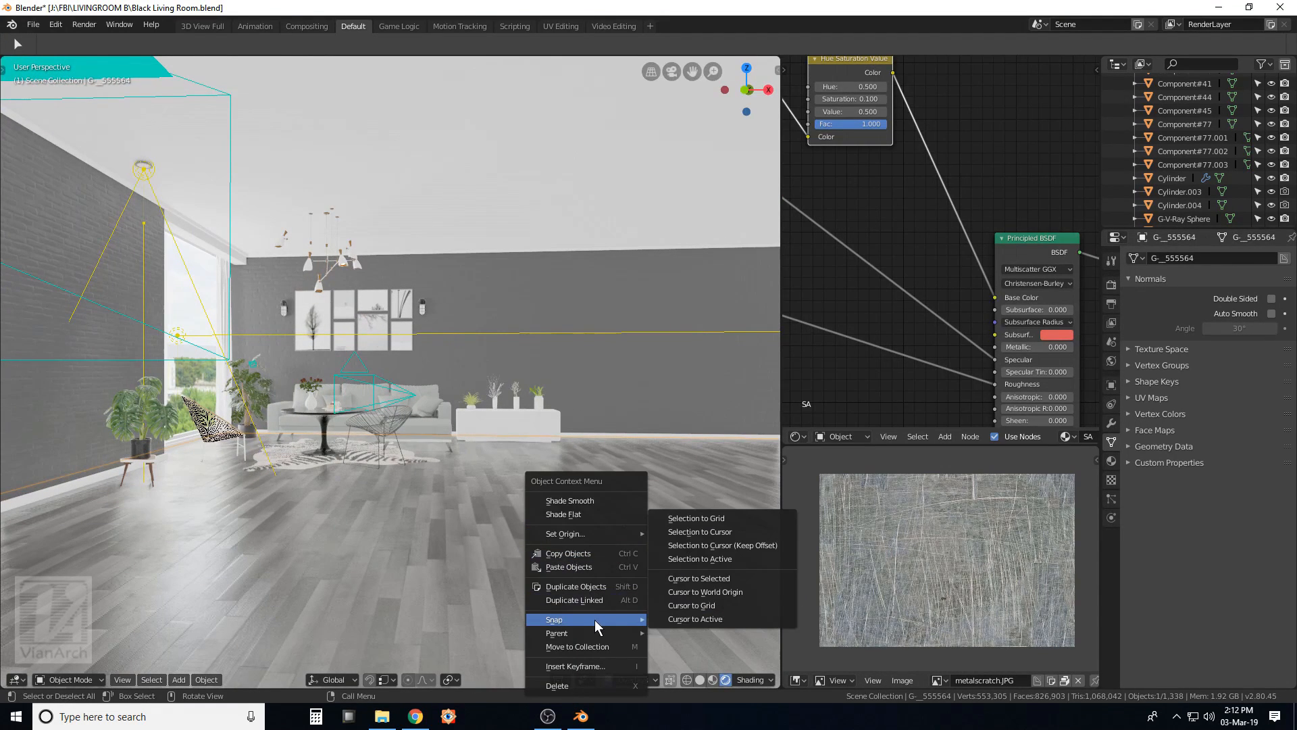
{"action": "left_click", "coordinate": [693, 578]}
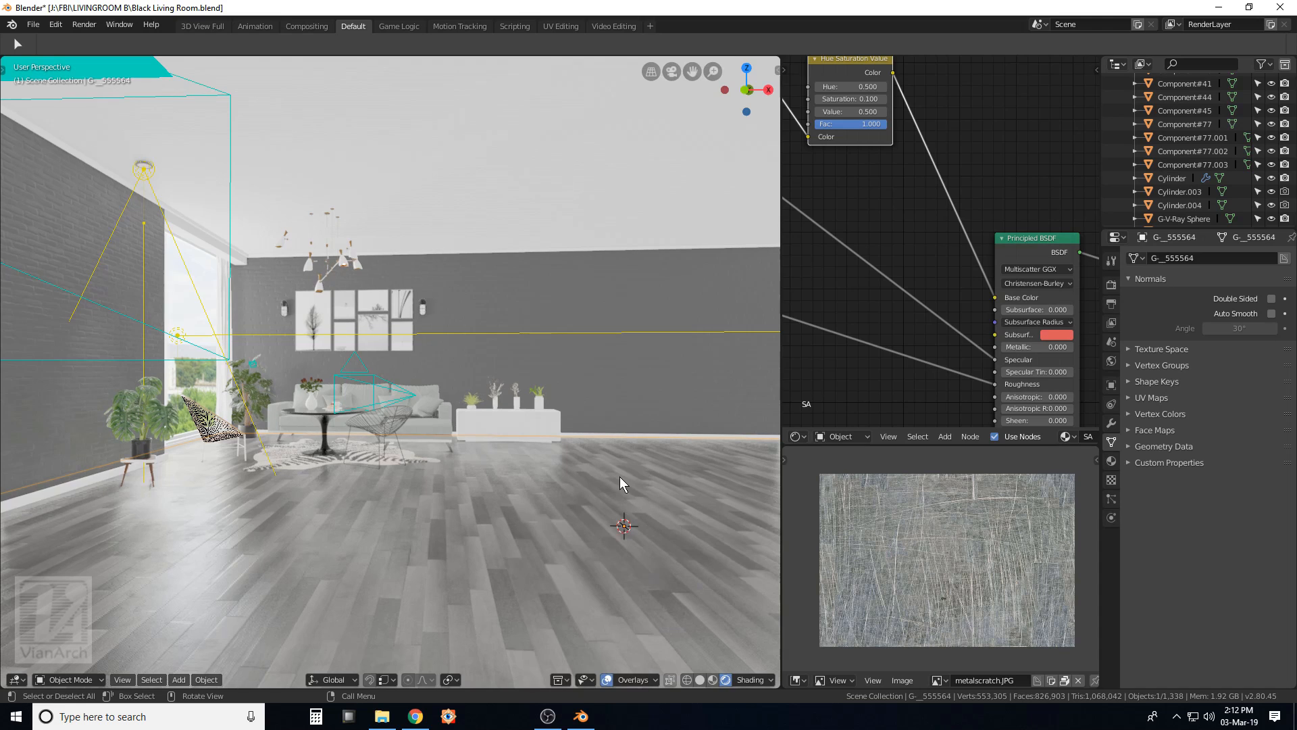
Add an Irradiance Volume light probe at the 3D cursor and raise it along Z to the middle of the room's height.
{"action": "middle_click_drag", "start_coordinate": [632, 473], "coordinate": [611, 459], "text": "shift"}
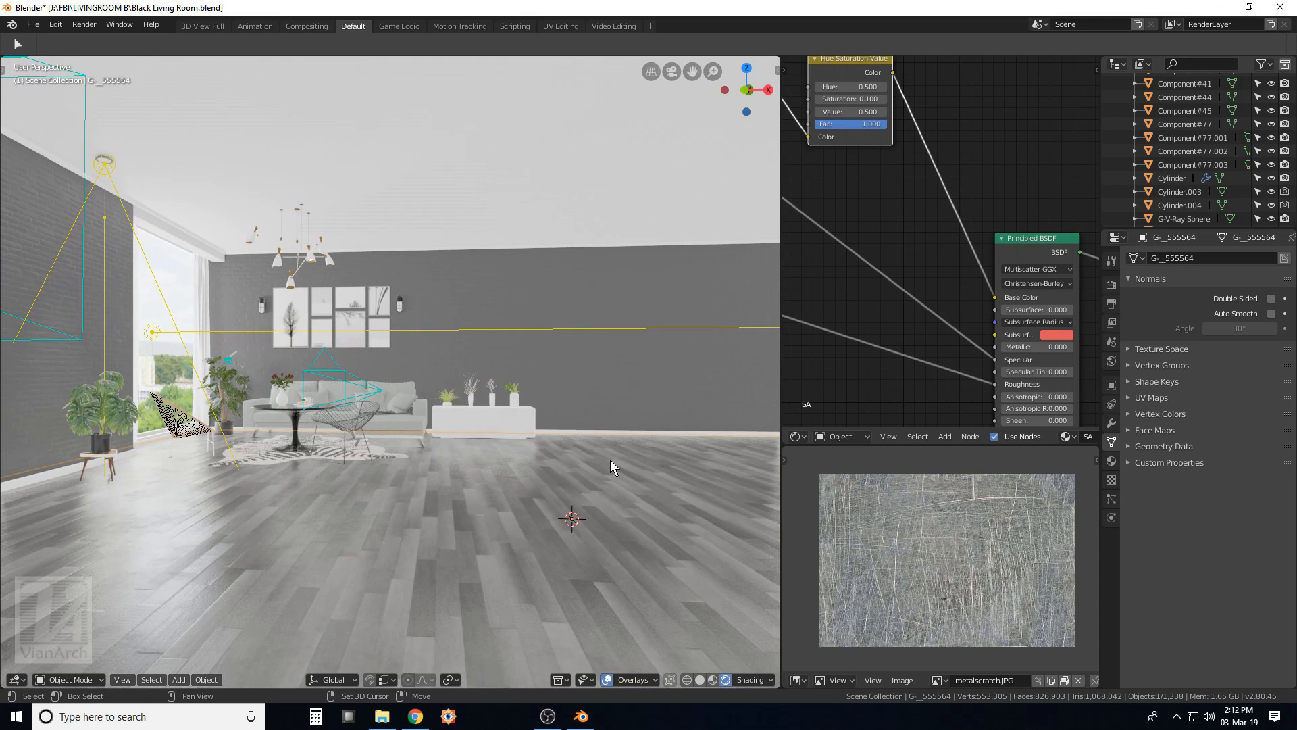
{"action": "key", "text": "shift+a"}
{"action": "mouse_move", "coordinate": [594, 646]}
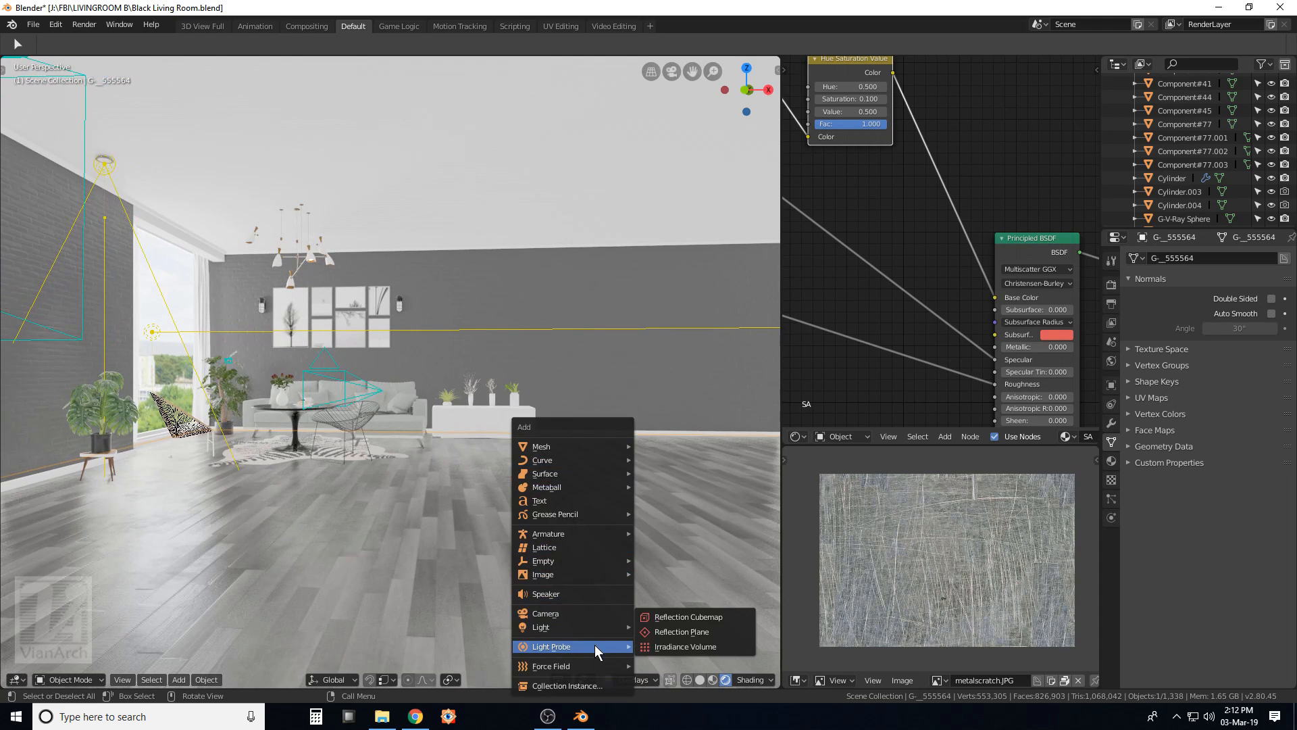
{"action": "left_click", "coordinate": [670, 646]}
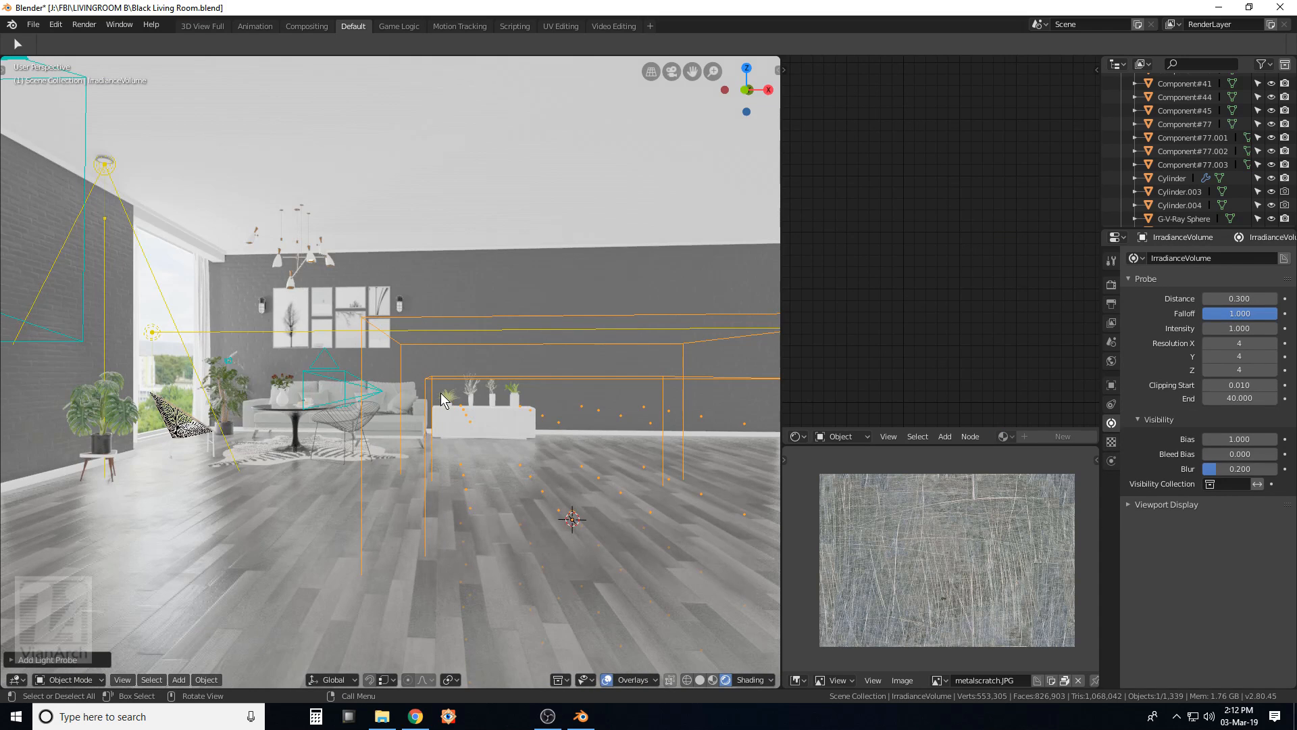
{"action": "key", "text": "KP_1"}
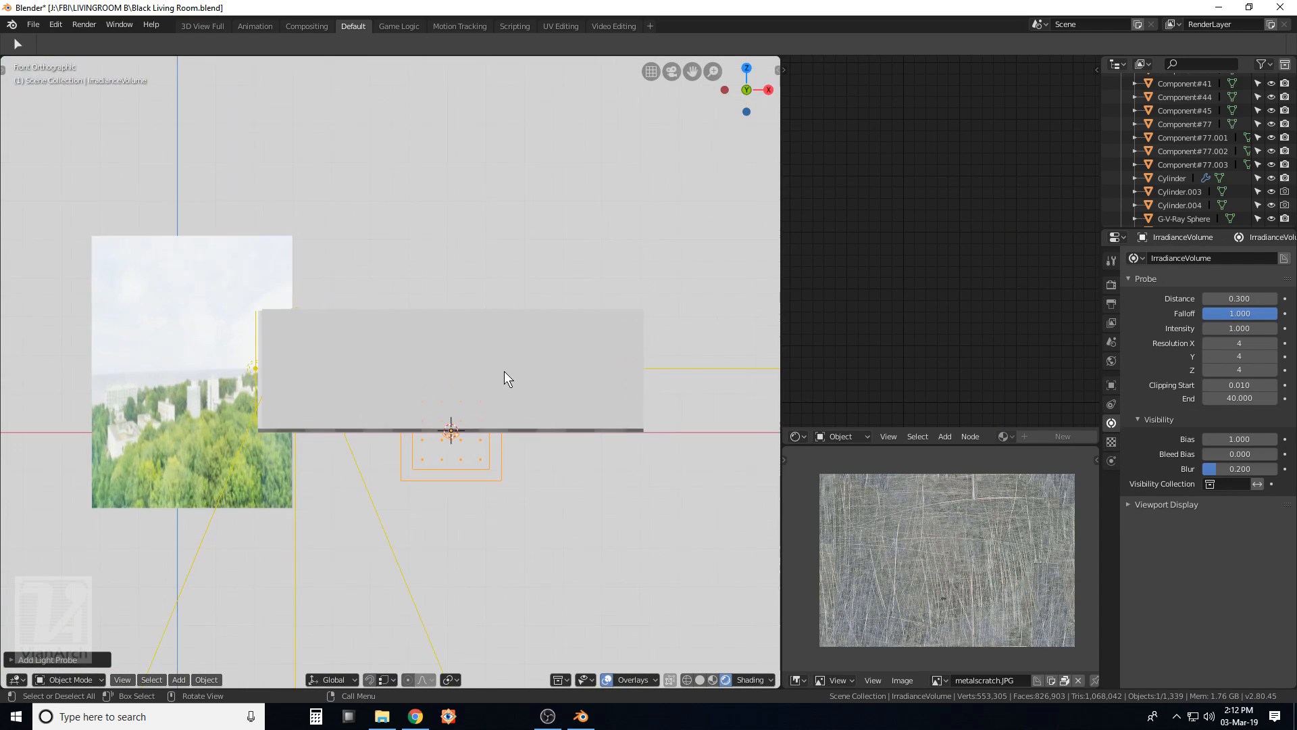
{"action": "key", "text": "g"}
{"action": "key", "text": "z"}
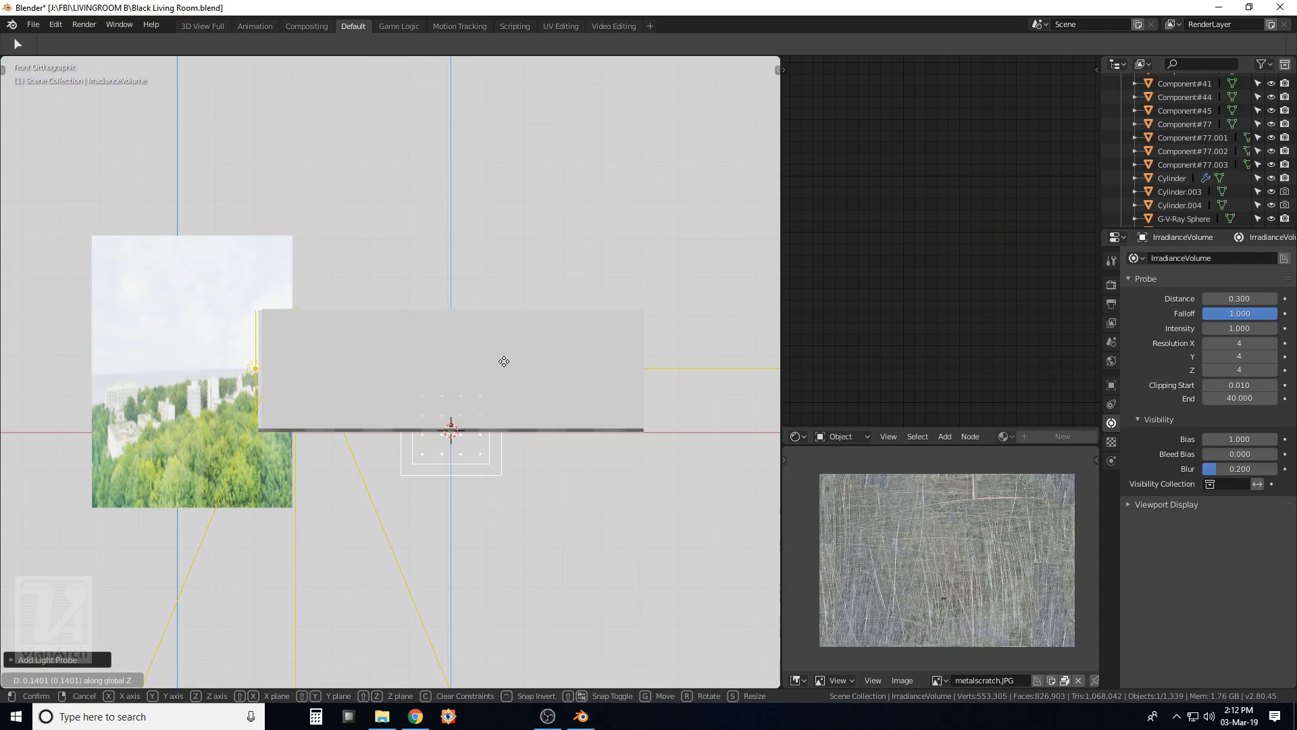
{"action": "left_click", "coordinate": [511, 309]}
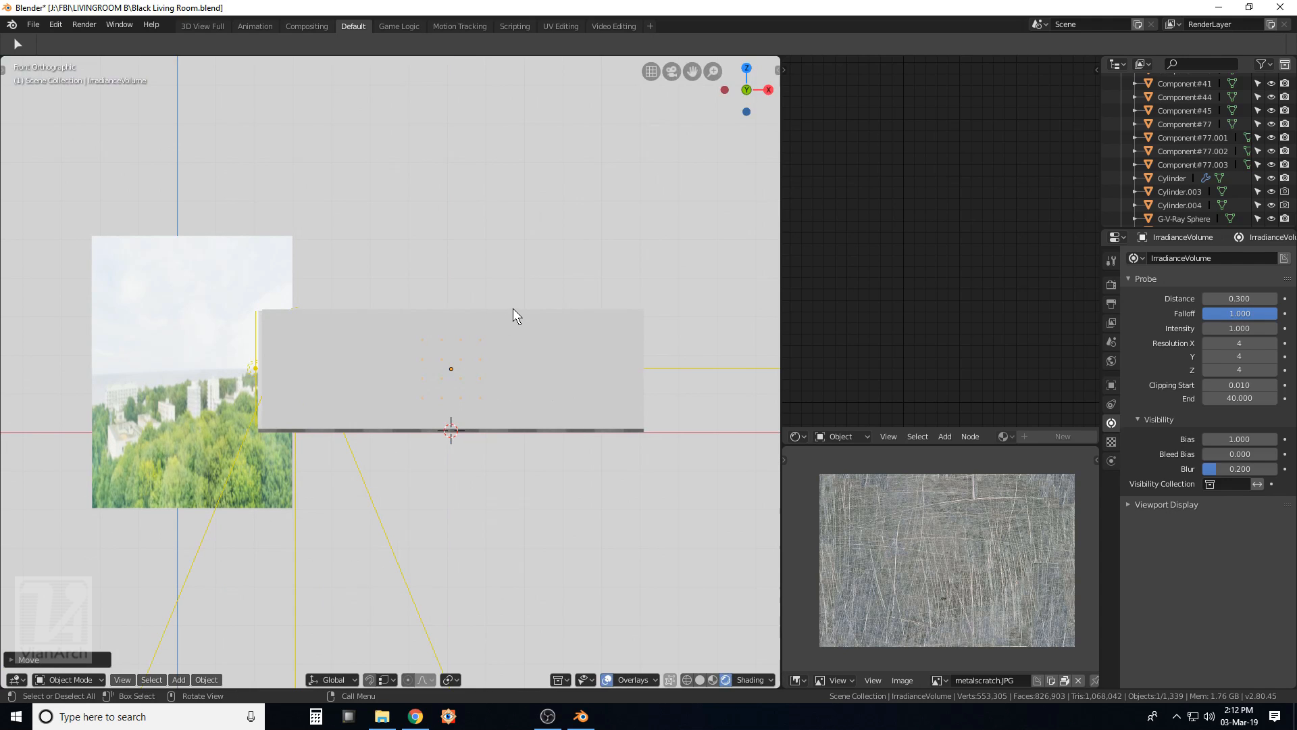
Scale the irradiance volume up to enclose the whole room, and flatten it along Z to fit closely around floor and ceiling.
{"action": "key", "text": "s"}
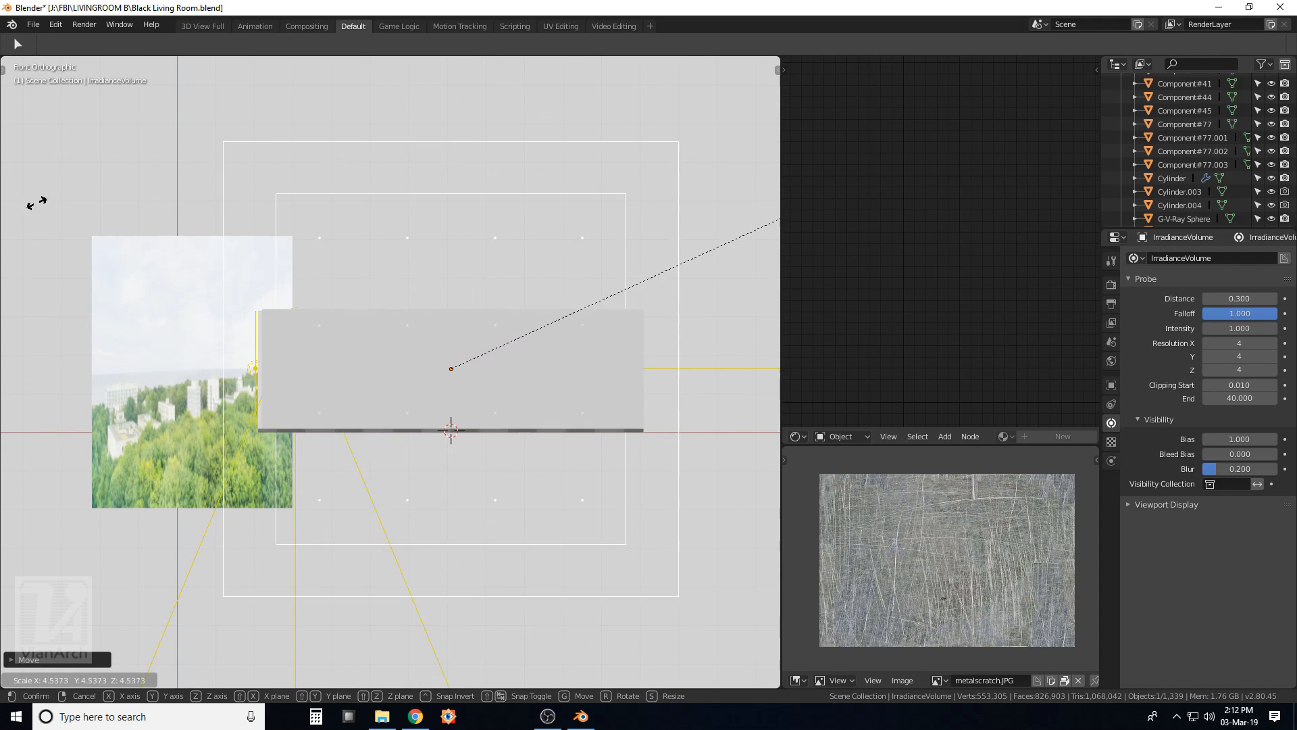
{"action": "left_click", "coordinate": [90, 185]}
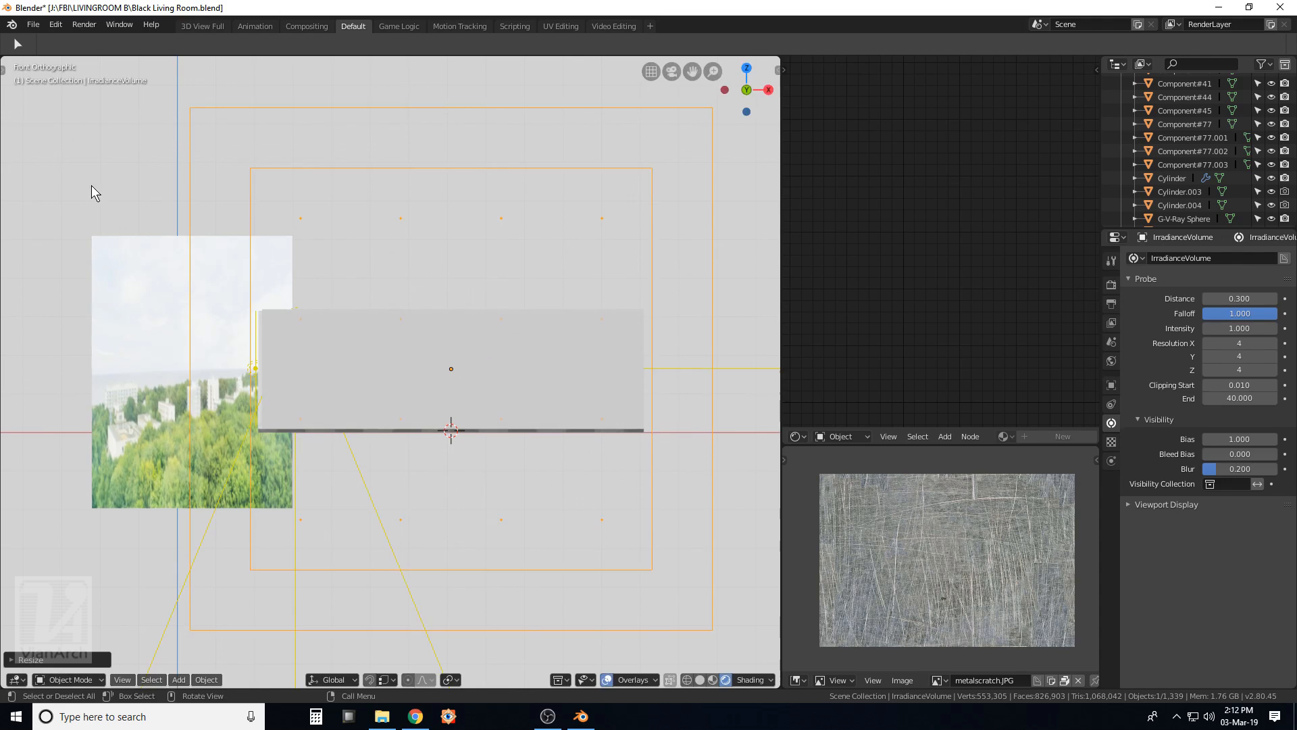
{"action": "scroll", "coordinate": [500, 307], "scroll_direction": "down", "scroll_amount": 1}
{"action": "key", "text": "s"}
{"action": "key", "text": "z"}
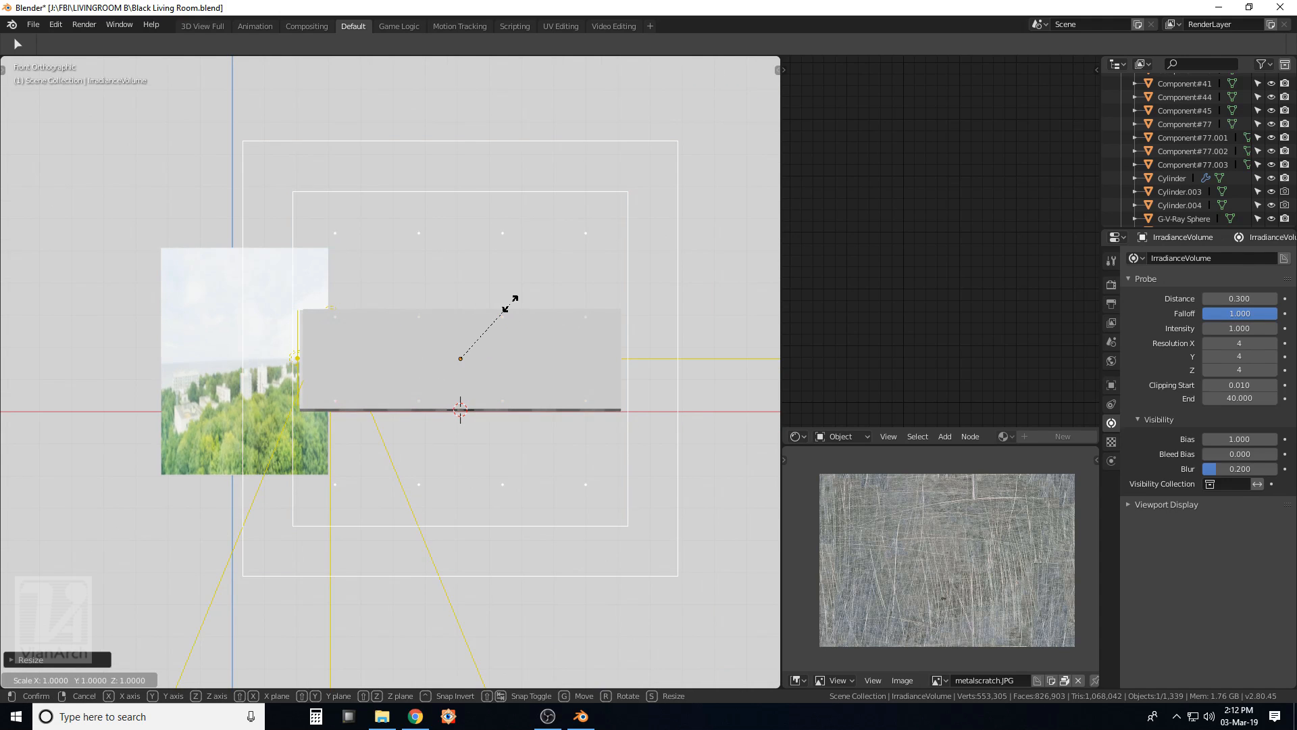
{"action": "left_click", "coordinate": [466, 338]}
Set the irradiance volume's X and Y resolution to 6.
{"action": "middle_click_drag", "start_coordinate": [466, 338], "coordinate": [491, 380]}
{"action": "scroll", "coordinate": [491, 383], "scroll_direction": "up", "scroll_amount": 2}
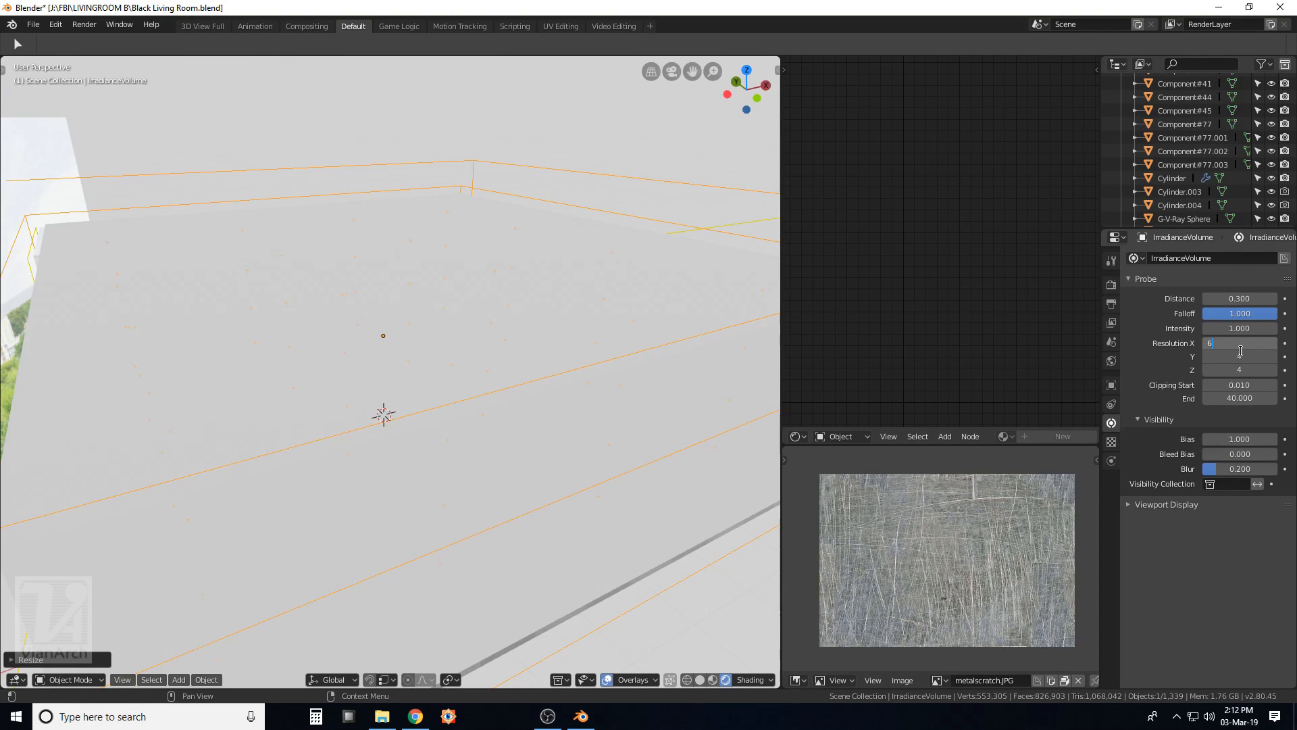
{"action": "key", "text": "Return"}
{"action": "key", "text": "Return"}
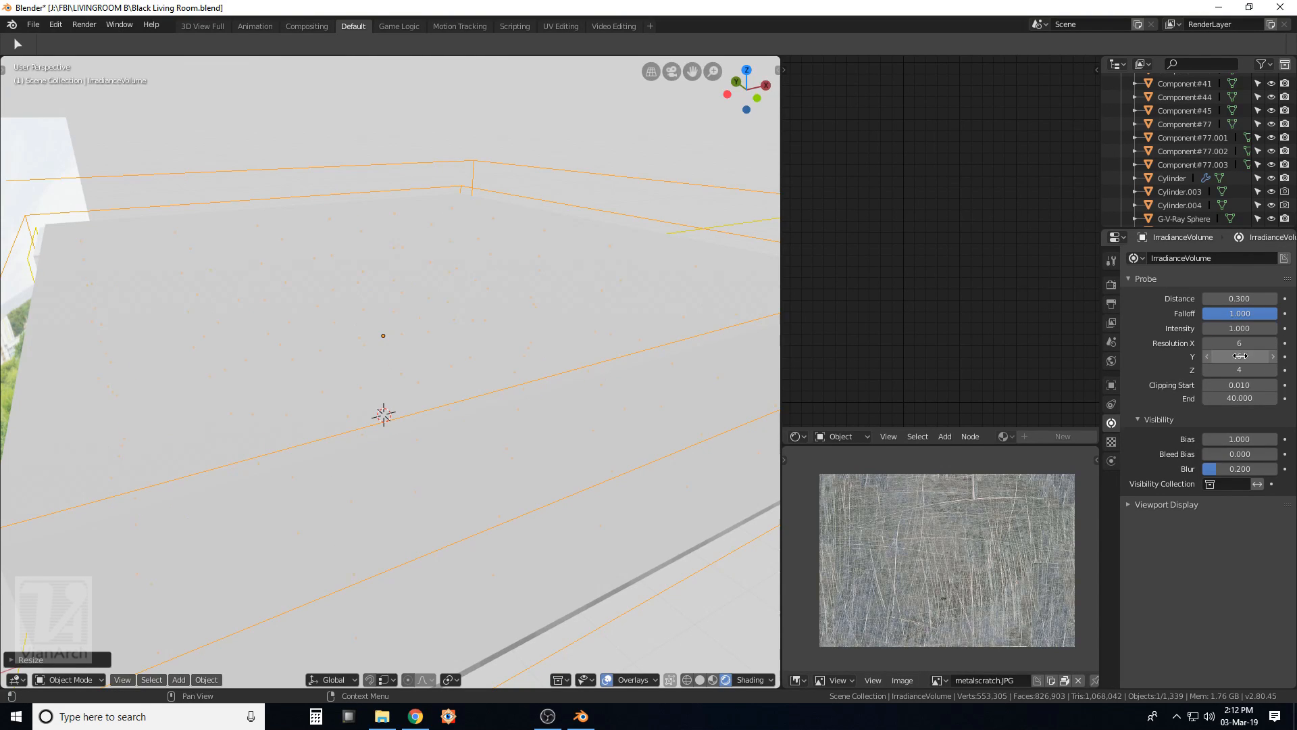
{"action": "middle_click_drag", "start_coordinate": [554, 330], "coordinate": [524, 325]}
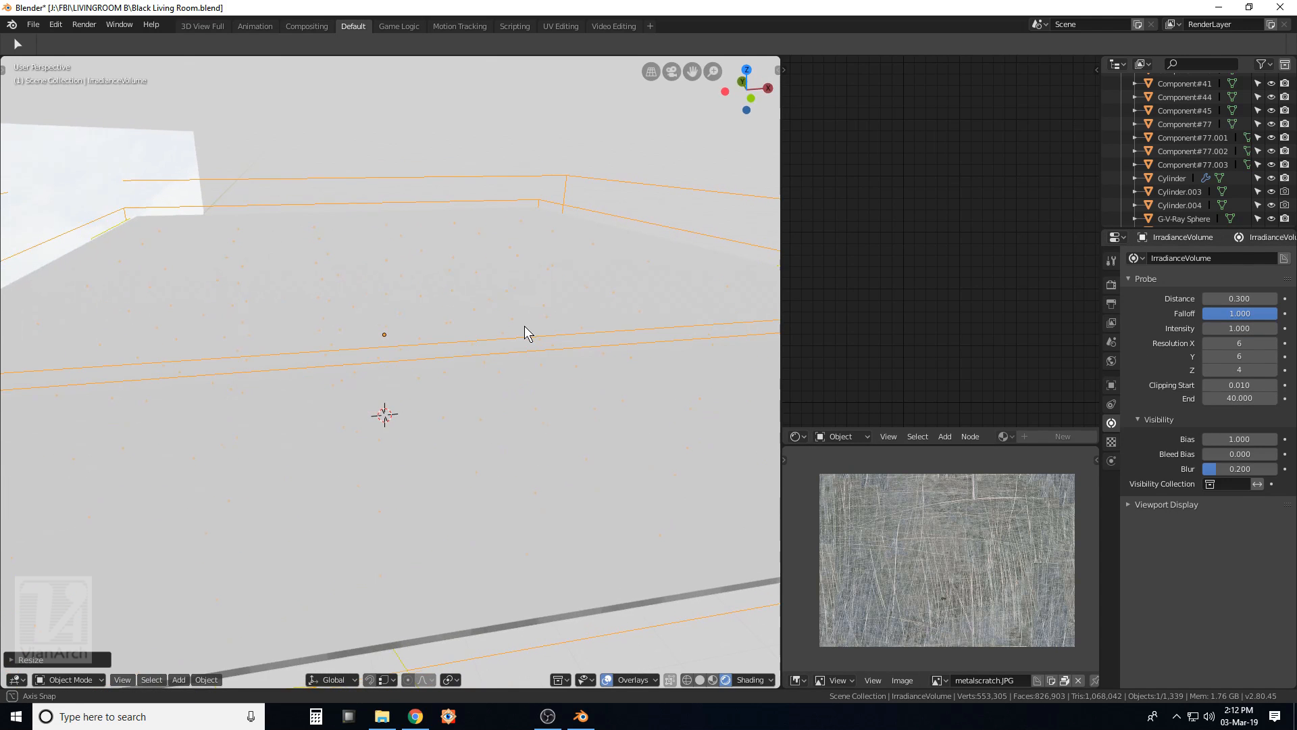
{"action": "scroll", "coordinate": [517, 321], "scroll_direction": "up", "scroll_amount": 2}
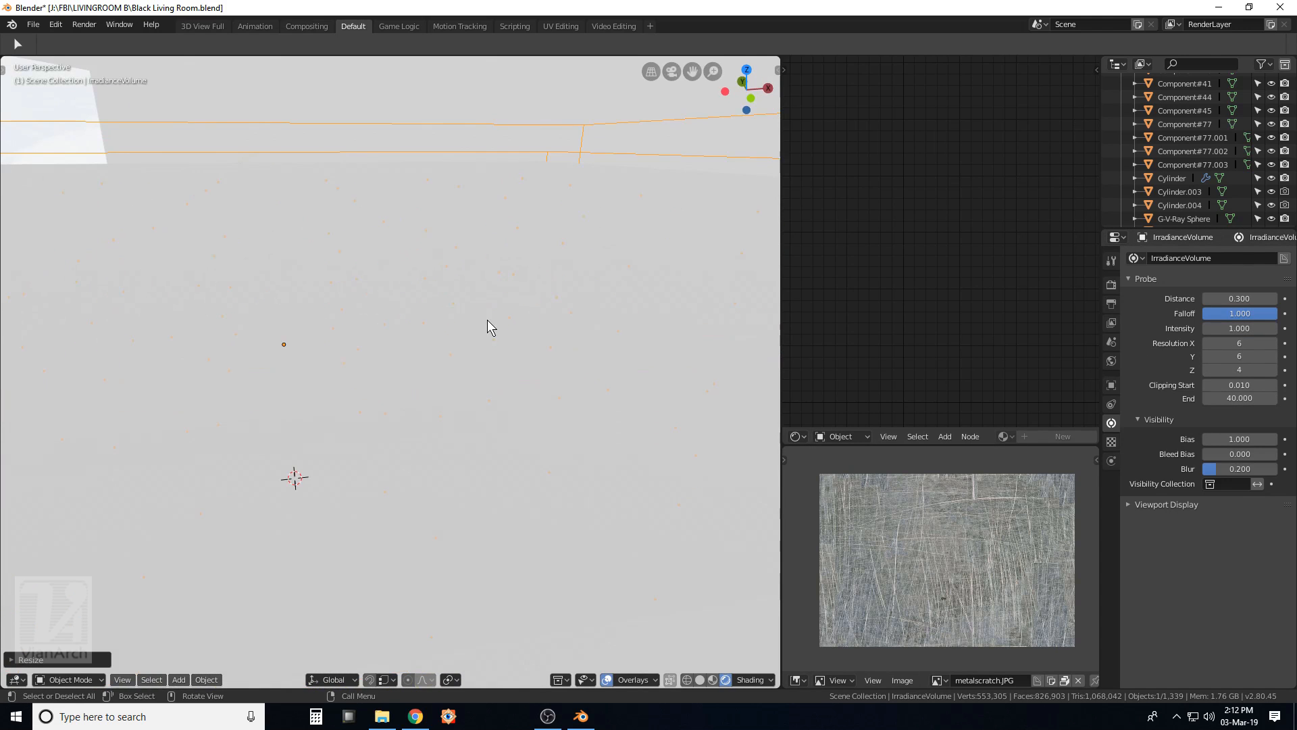
Add a Reflection Cubemap probe at the 3D cursor and raise it about 1.5 units along Z to the room's mid-height.
{"action": "scroll", "coordinate": [460, 328], "scroll_direction": "down", "scroll_amount": 6}
{"action": "middle_click_drag", "start_coordinate": [192, 301], "coordinate": [463, 496]}
{"action": "key", "text": "shift+a"}
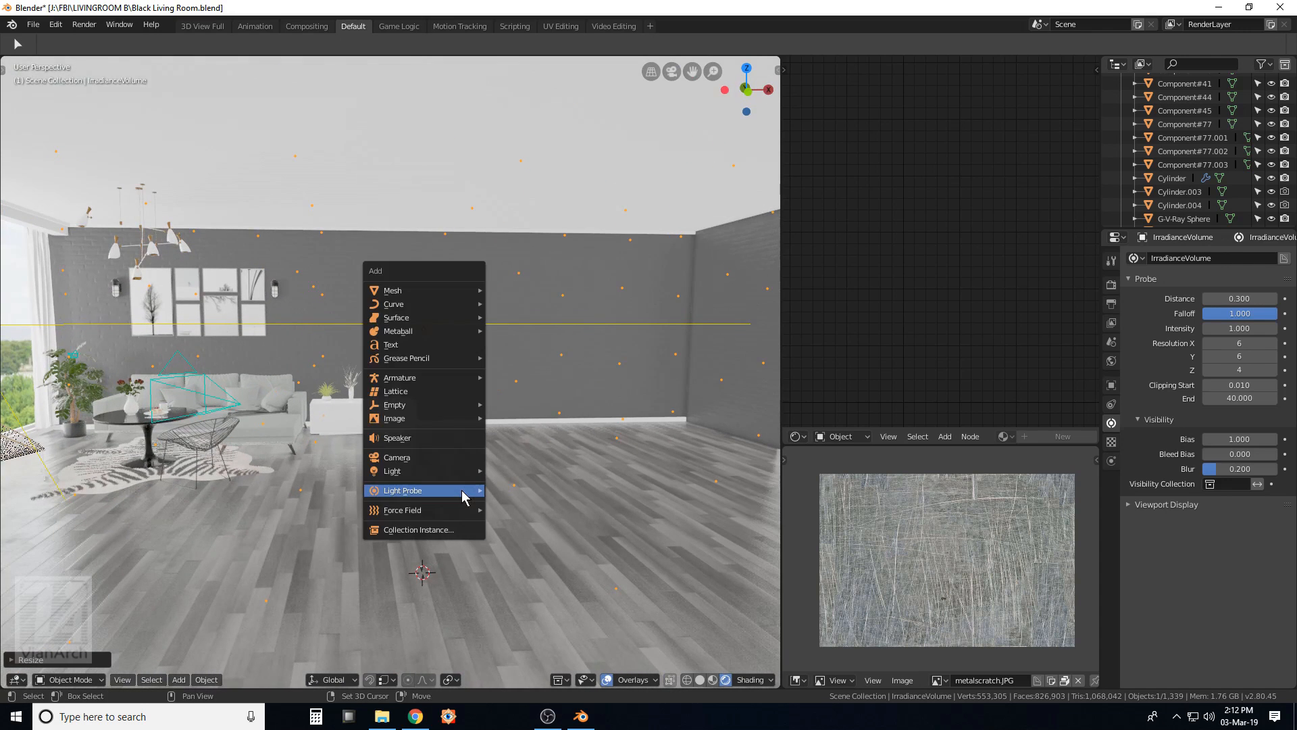
{"action": "mouse_move", "coordinate": [466, 492]}
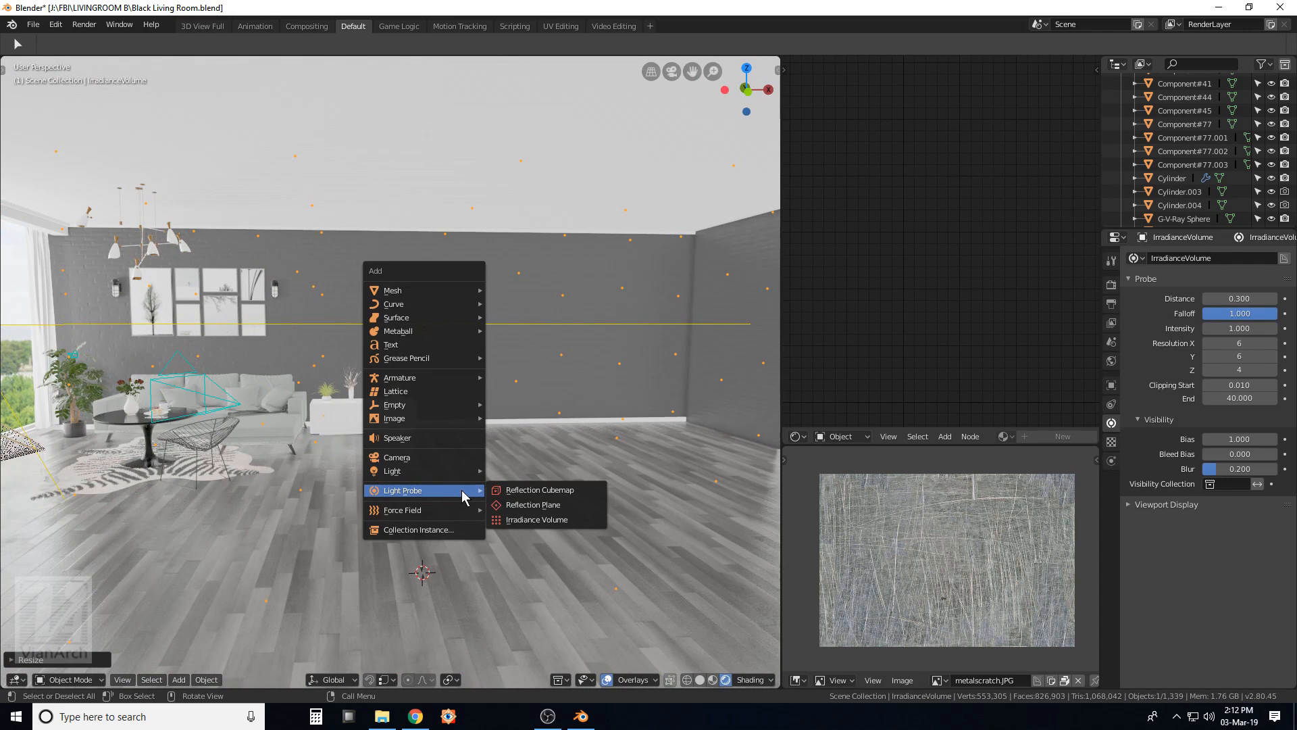
{"action": "left_click", "coordinate": [534, 490]}
{"action": "scroll", "coordinate": [449, 453], "scroll_direction": "up", "scroll_amount": 3}
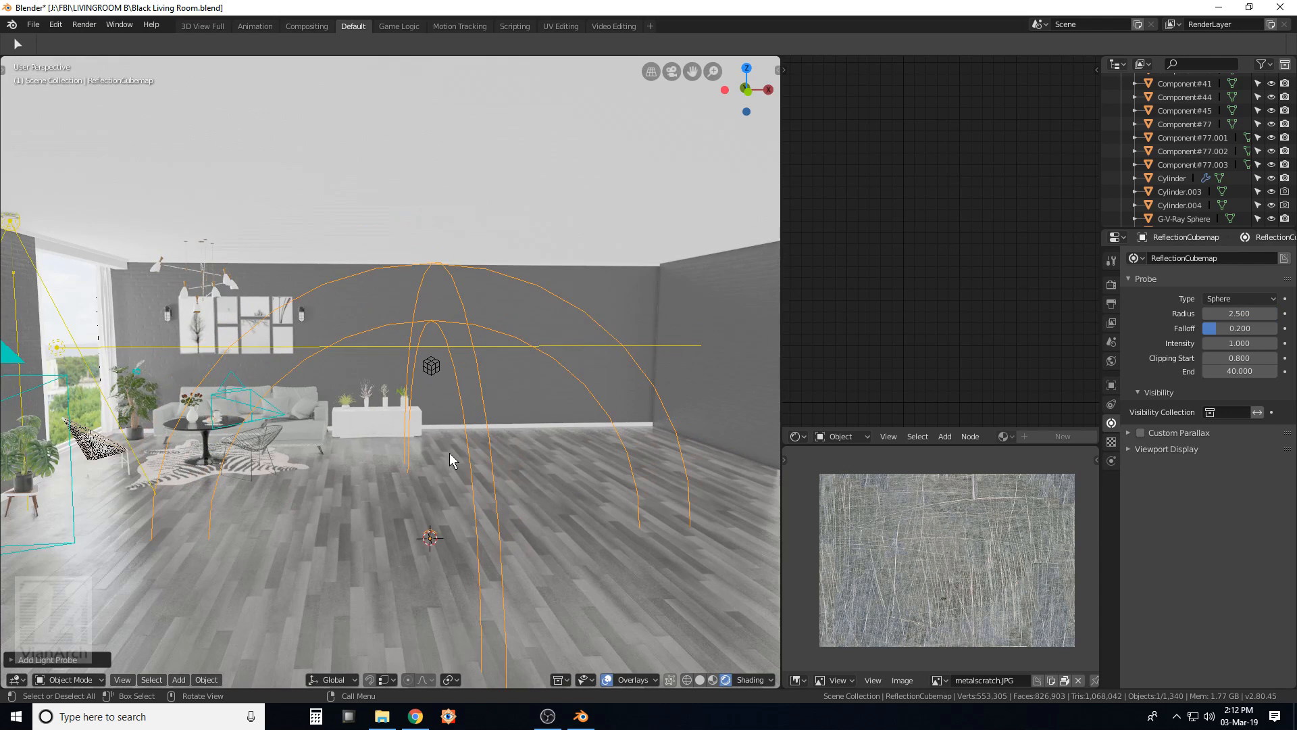
{"action": "key", "text": "KP_1"}
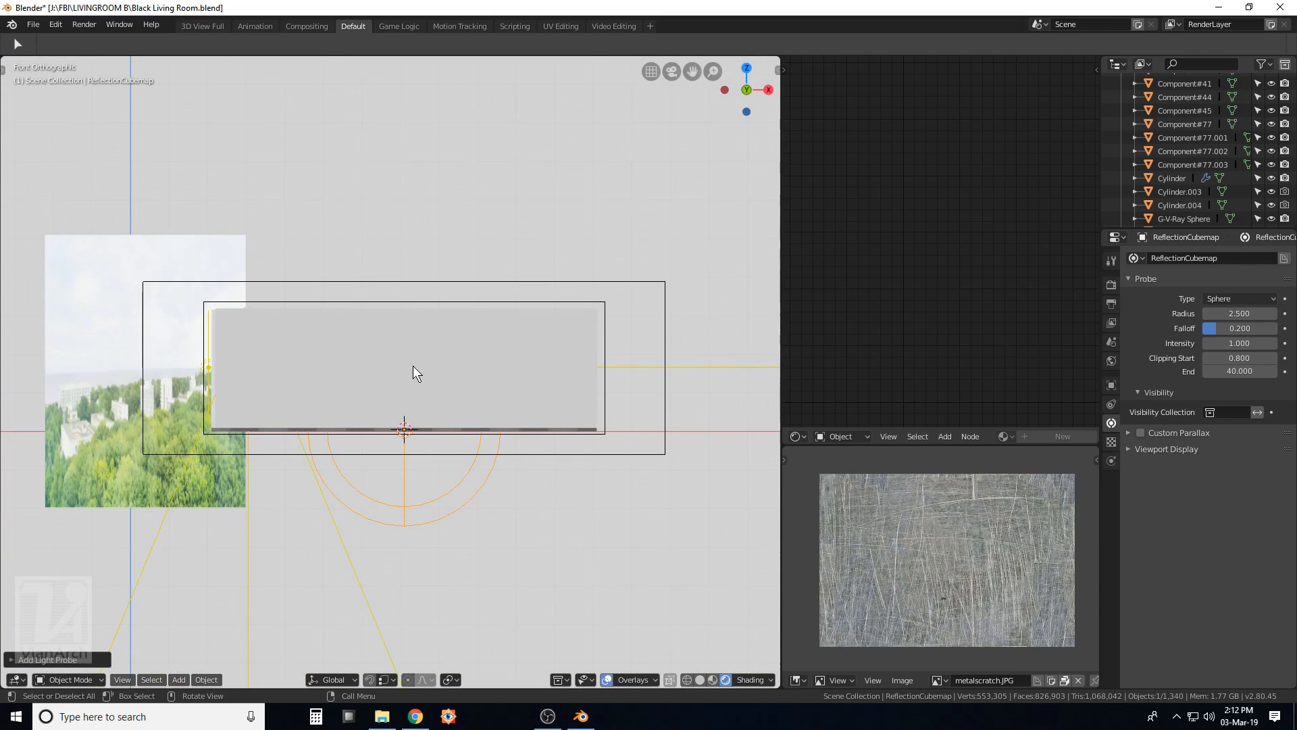
{"action": "key", "text": "g"}
{"action": "key", "text": "z"}
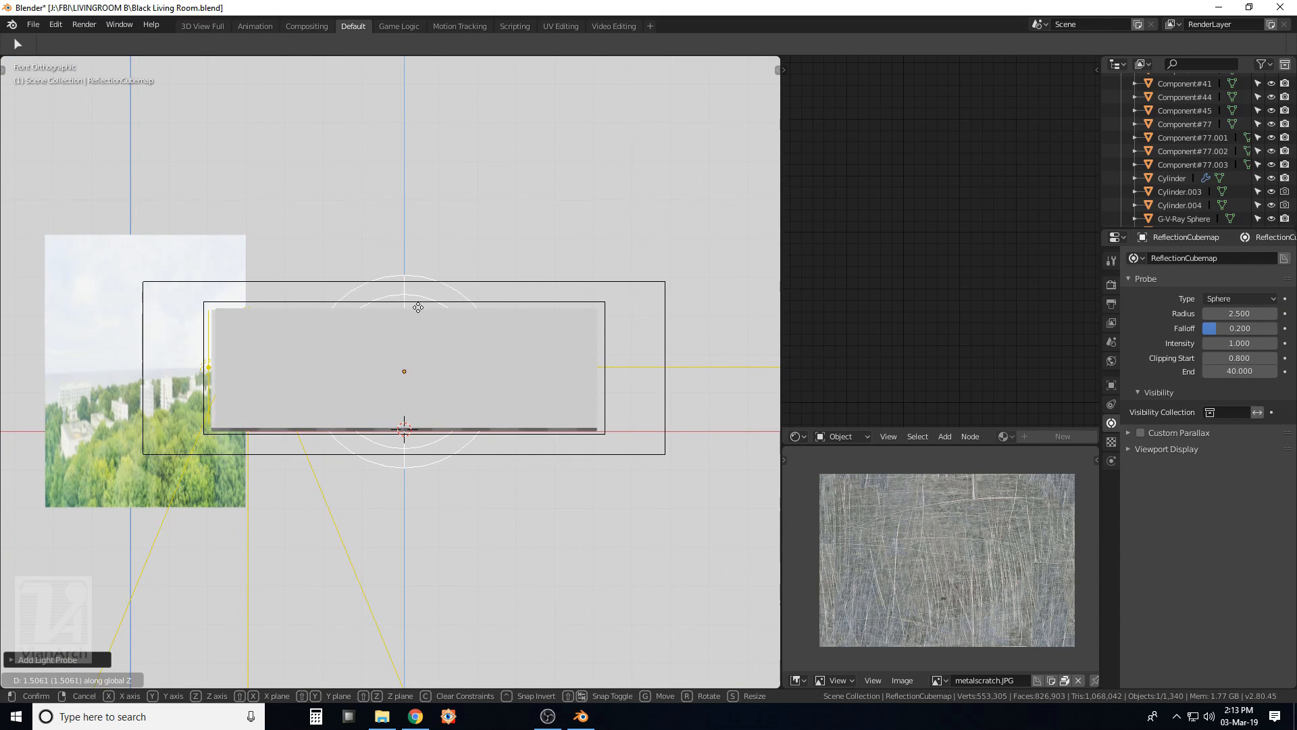
{"action": "left_click", "coordinate": [418, 308]}
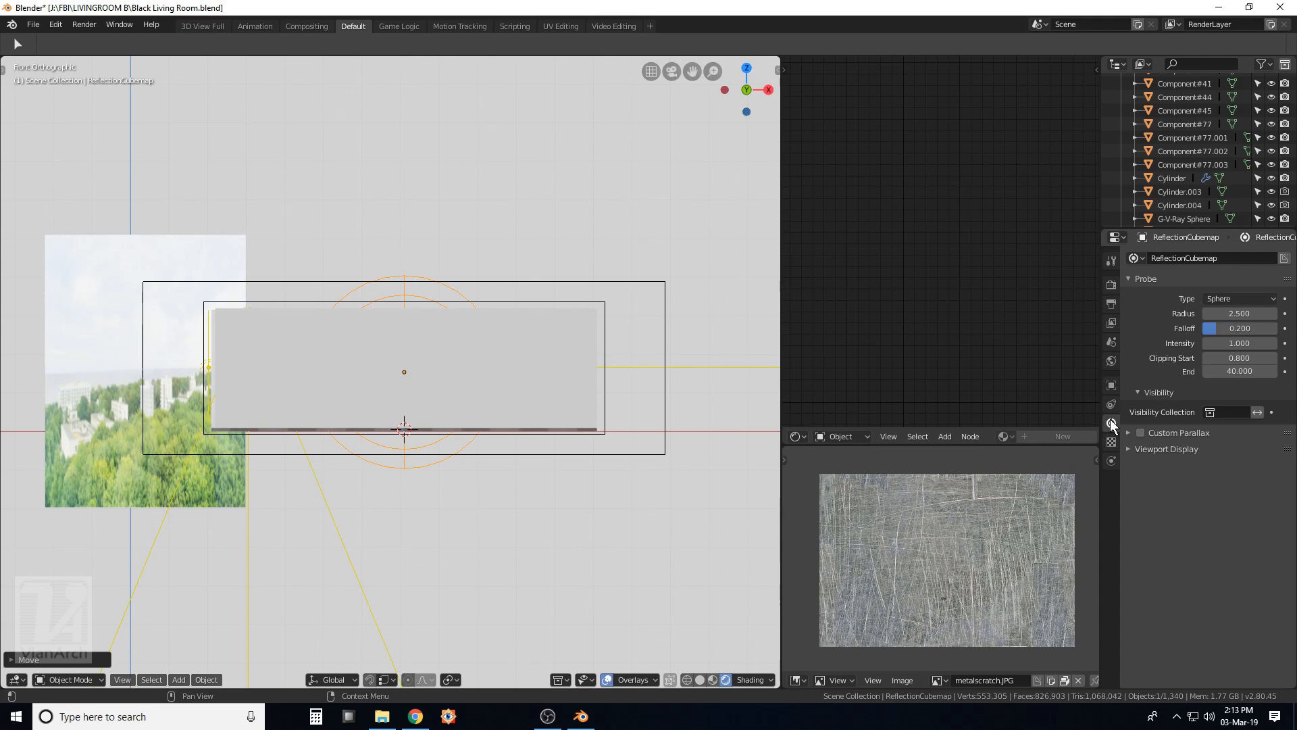
Set the reflection cubemap's sphere radius to 8.
{"action": "left_click_drag", "start_coordinate": [1228, 314], "coordinate": [1276, 314]}
{"action": "left_click", "coordinate": [1248, 313]}
{"action": "type", "text": "8"}
{"action": "key", "text": "Return"}
Set the Cubemap Size to 1024px in the scene's Indirect Lighting render settings.
{"action": "middle_click_drag", "start_coordinate": [546, 293], "coordinate": [509, 336]}
{"action": "scroll", "coordinate": [538, 294], "scroll_direction": "up", "scroll_amount": 3}
{"action": "scroll", "coordinate": [452, 335], "scroll_direction": "up", "scroll_amount": 4}
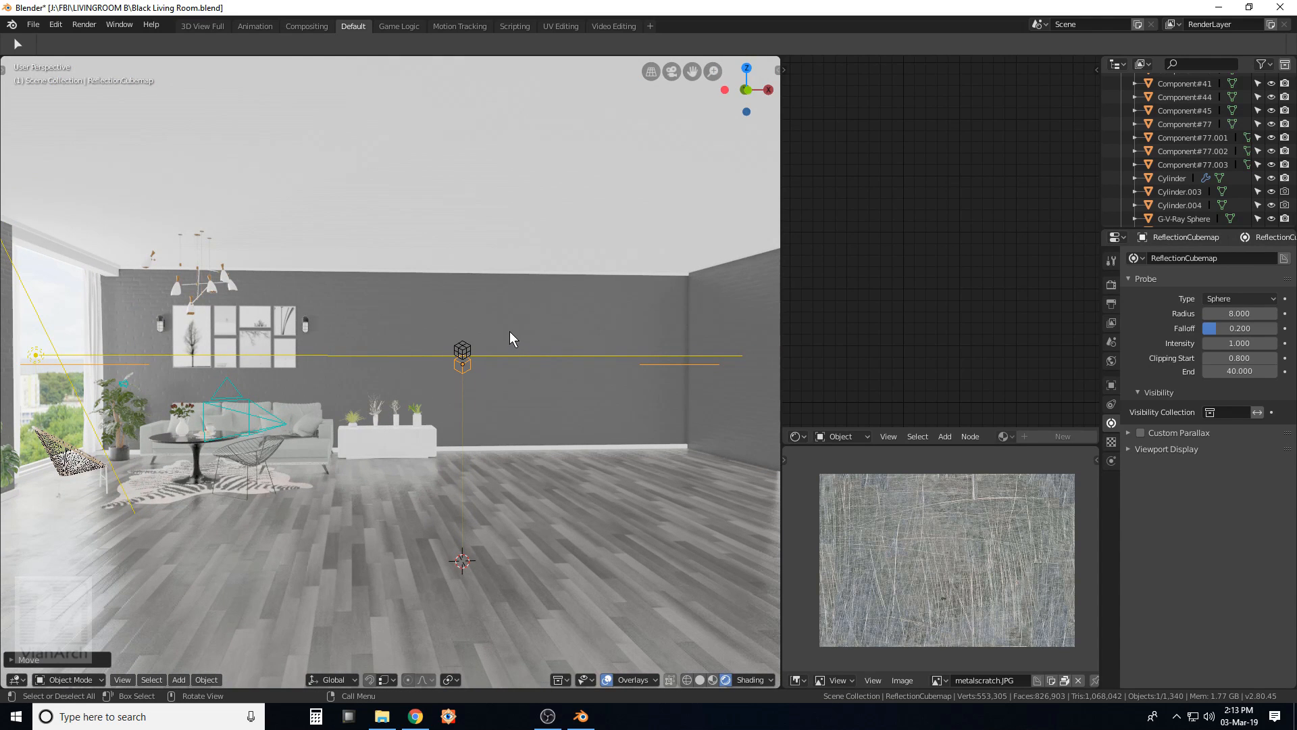
{"action": "middle_click_drag", "start_coordinate": [503, 325], "coordinate": [482, 331]}
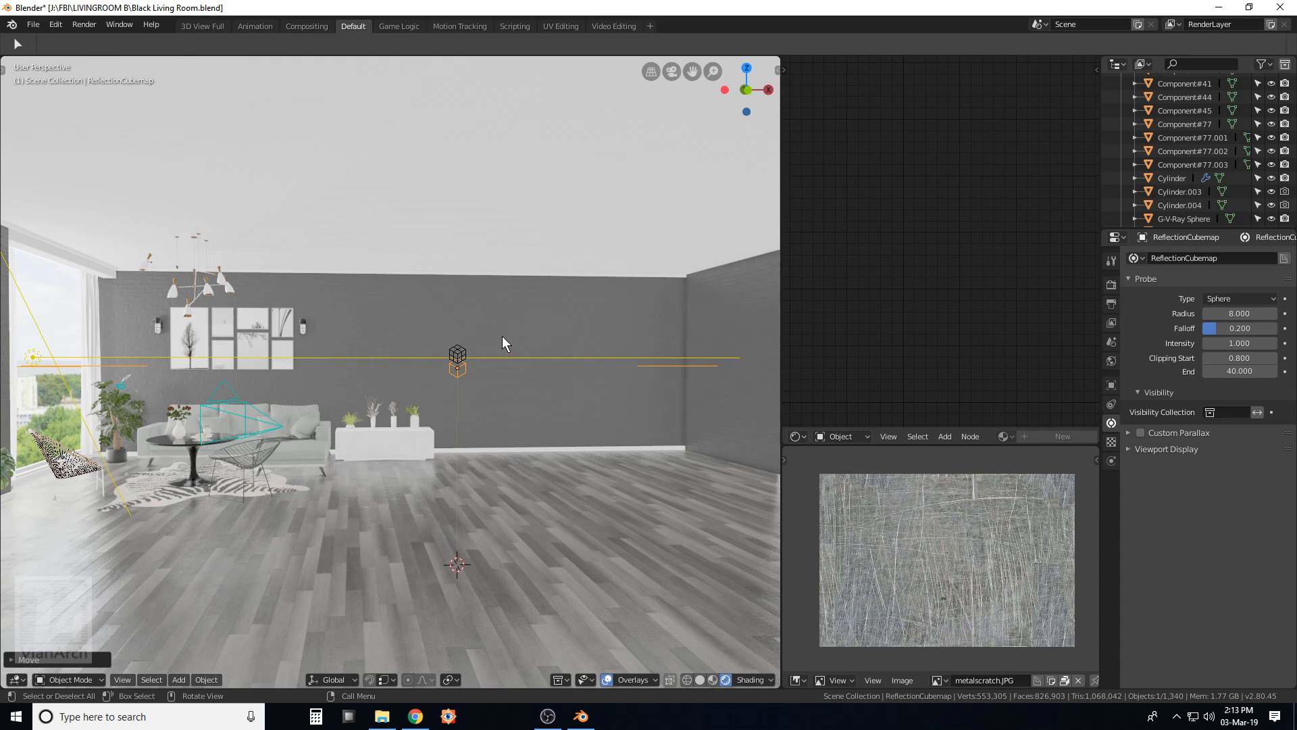
{"action": "left_click", "coordinate": [1112, 285]}
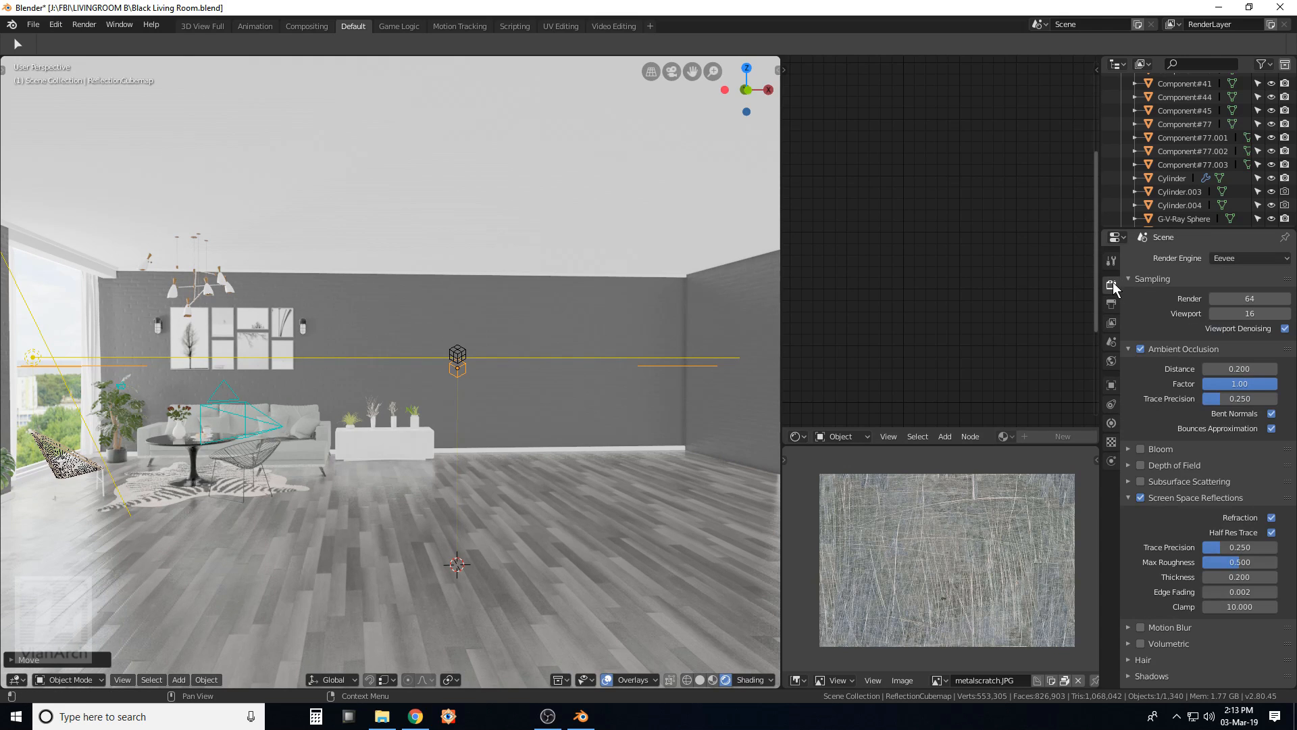
{"action": "left_click", "coordinate": [1127, 497]}
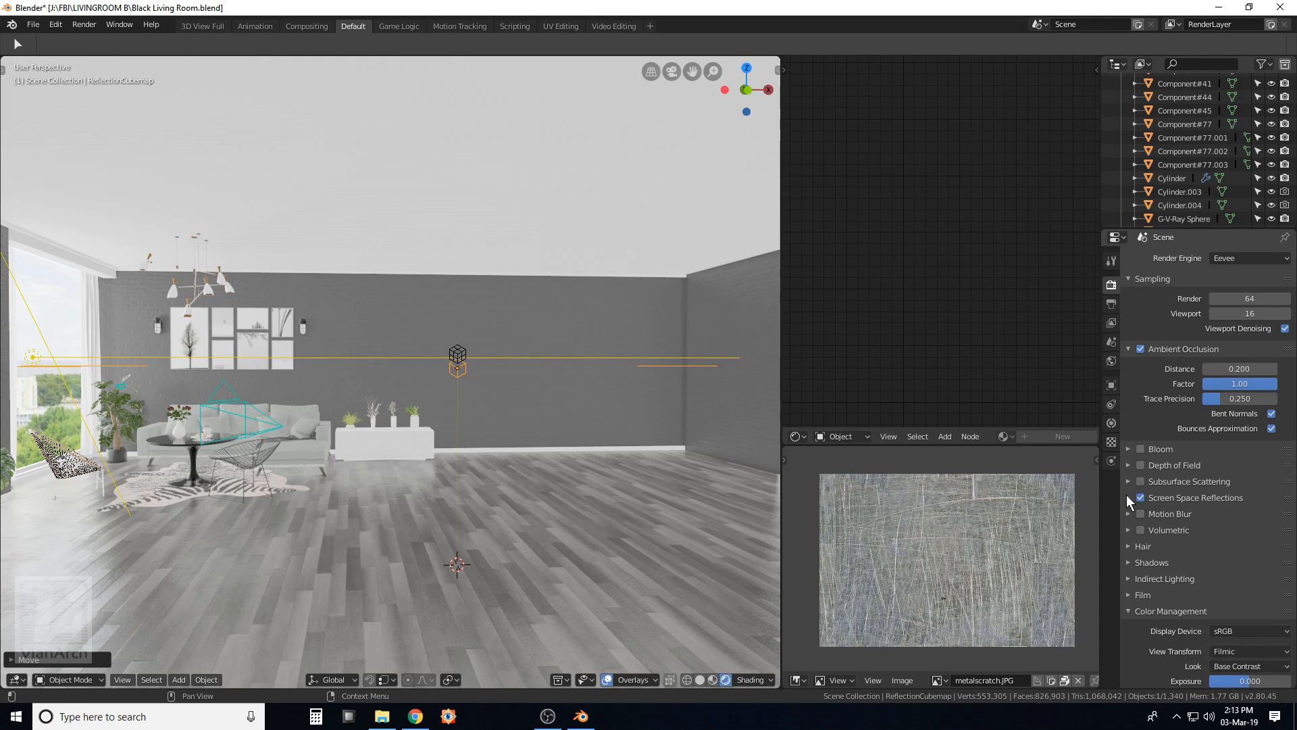
{"action": "left_click", "coordinate": [1128, 578]}
{"action": "scroll", "coordinate": [1223, 546], "scroll_direction": "down", "scroll_amount": 6}
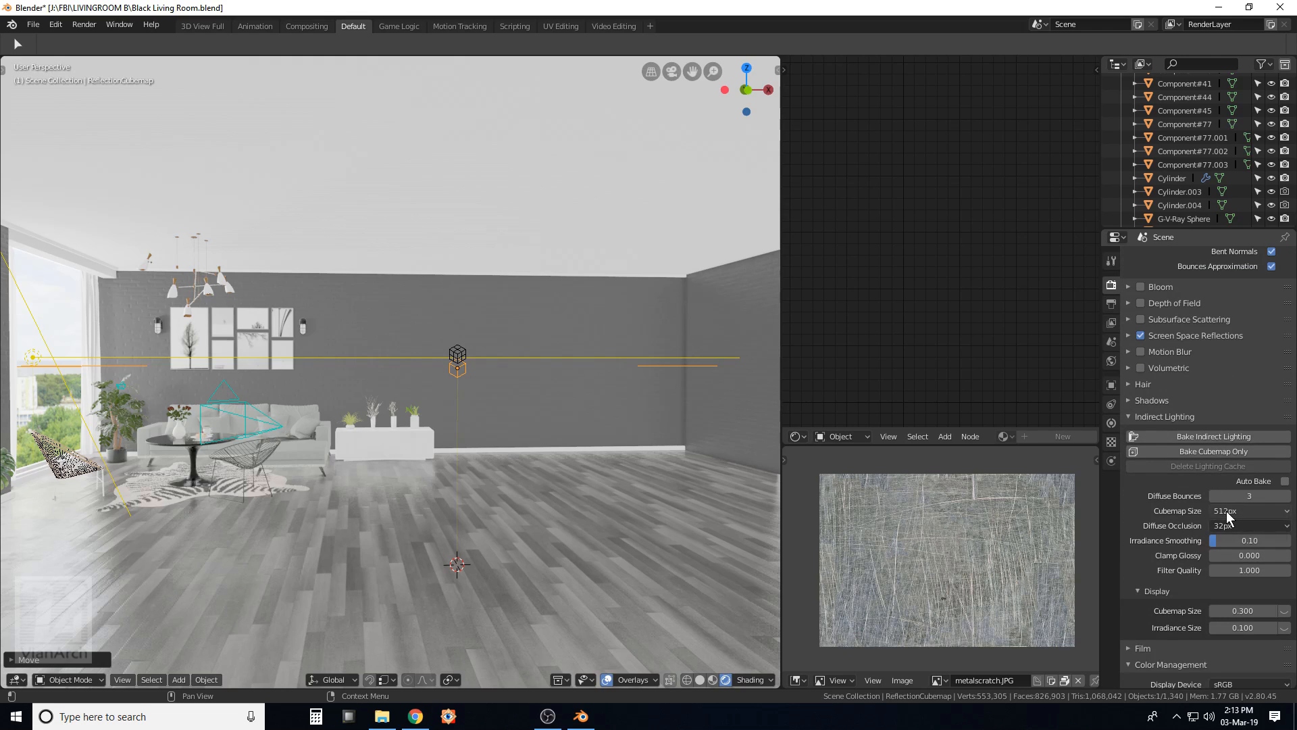
{"action": "left_click", "coordinate": [1228, 512]}
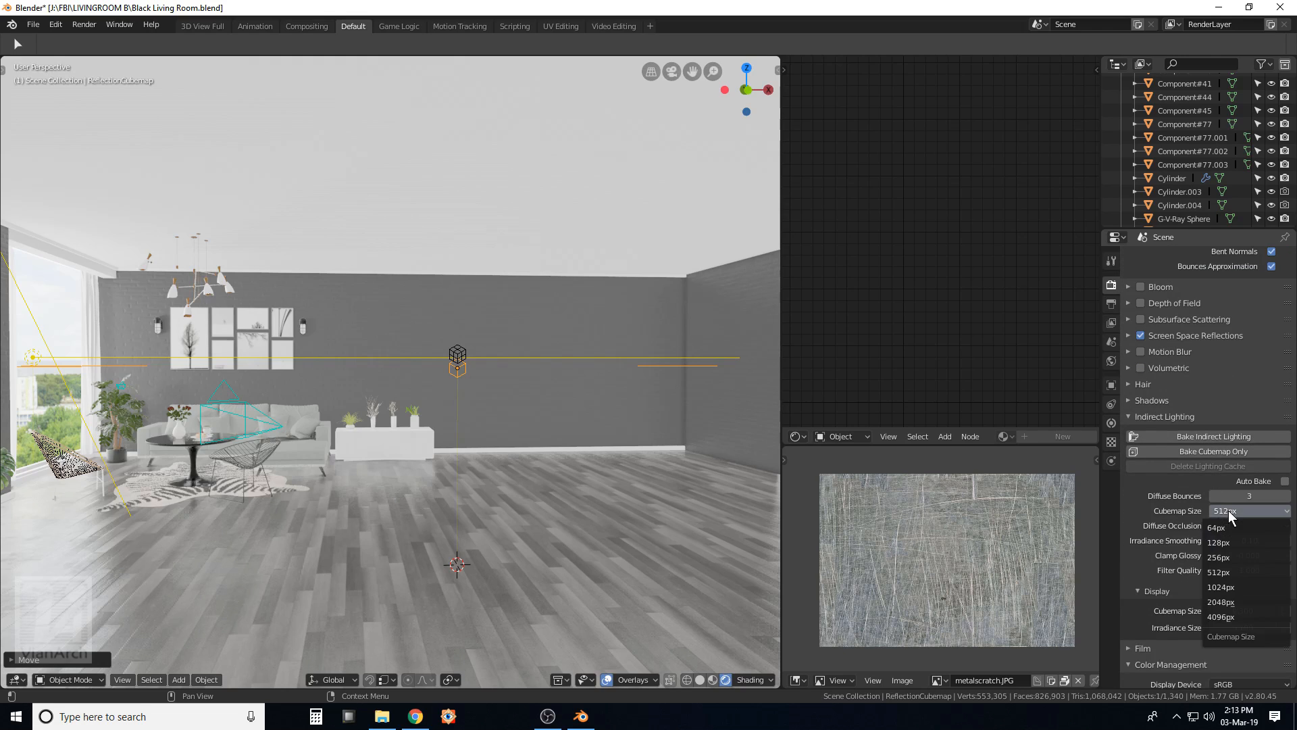
{"action": "left_click", "coordinate": [1227, 585]}
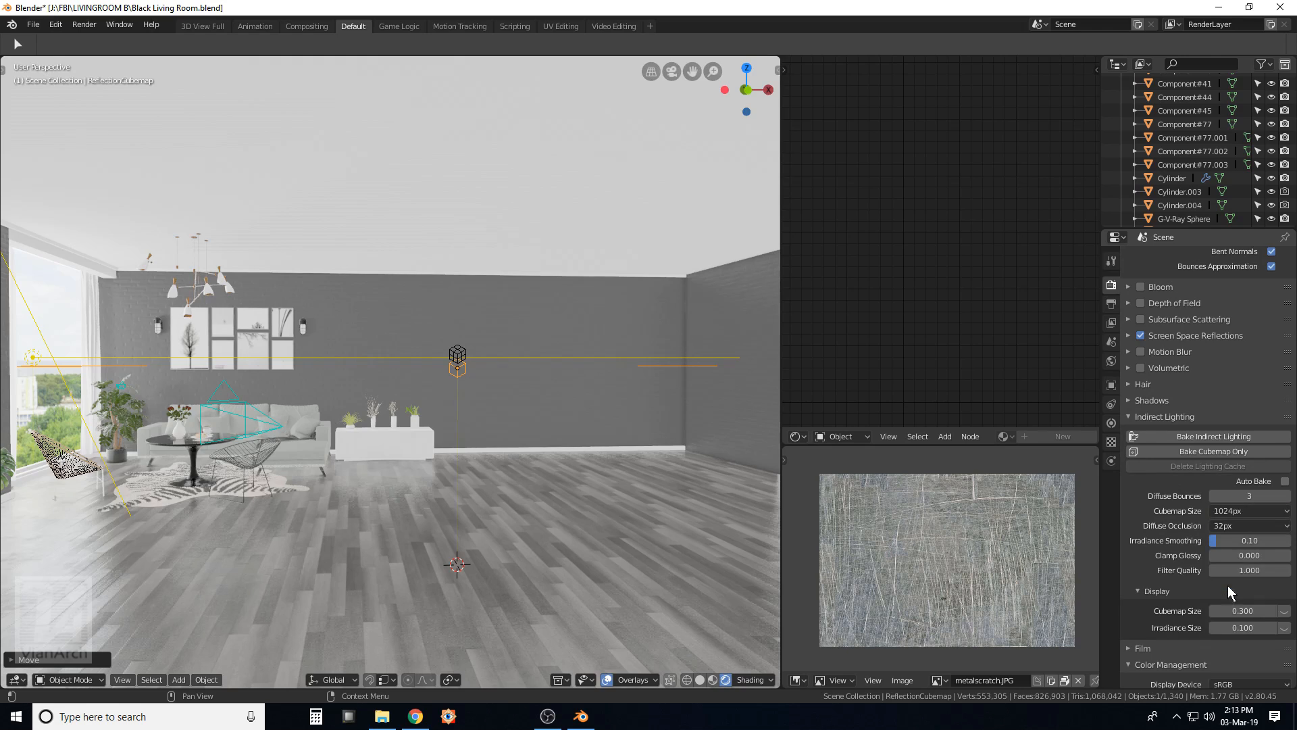
Bake the indirect lighting and inspect the baked room around the sofa and window.
{"action": "left_click", "coordinate": [1217, 436]}
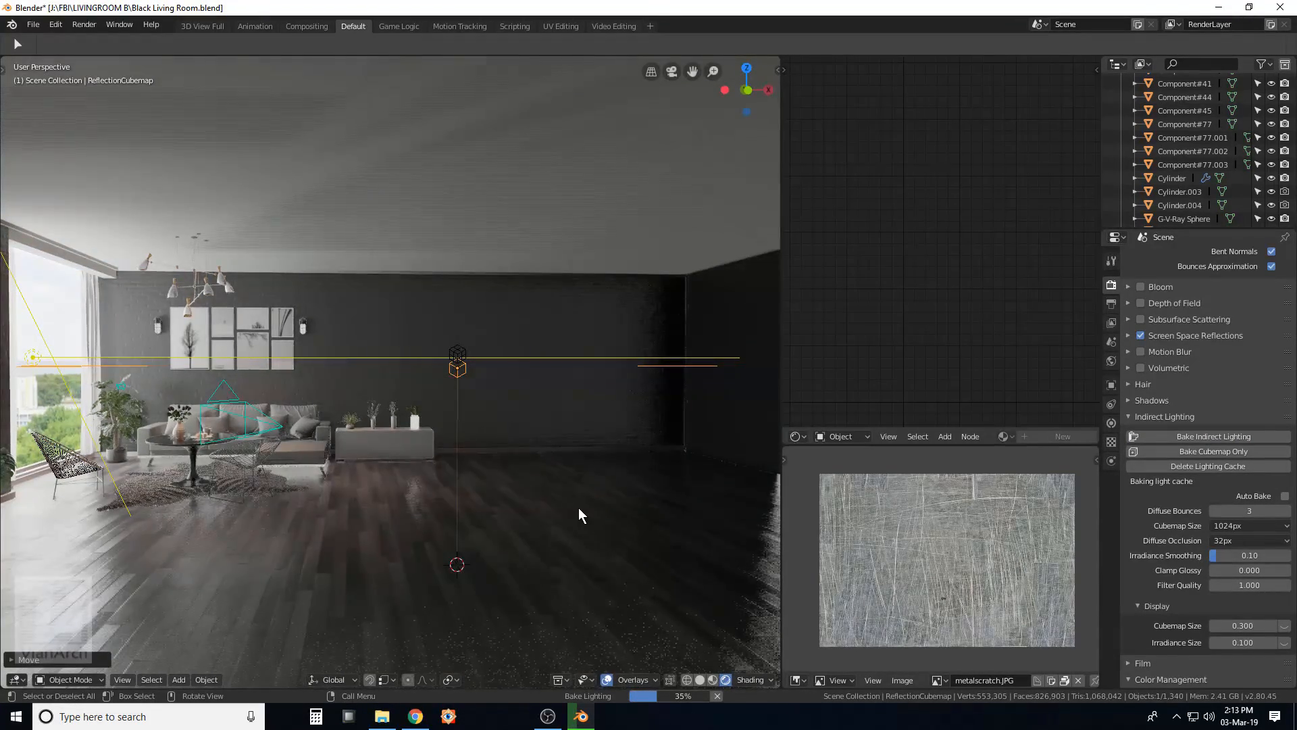
{"action": "scroll", "coordinate": [293, 389], "scroll_direction": "up", "scroll_amount": 1}
{"action": "middle_click_drag", "start_coordinate": [294, 389], "coordinate": [553, 314], "text": "shift"}
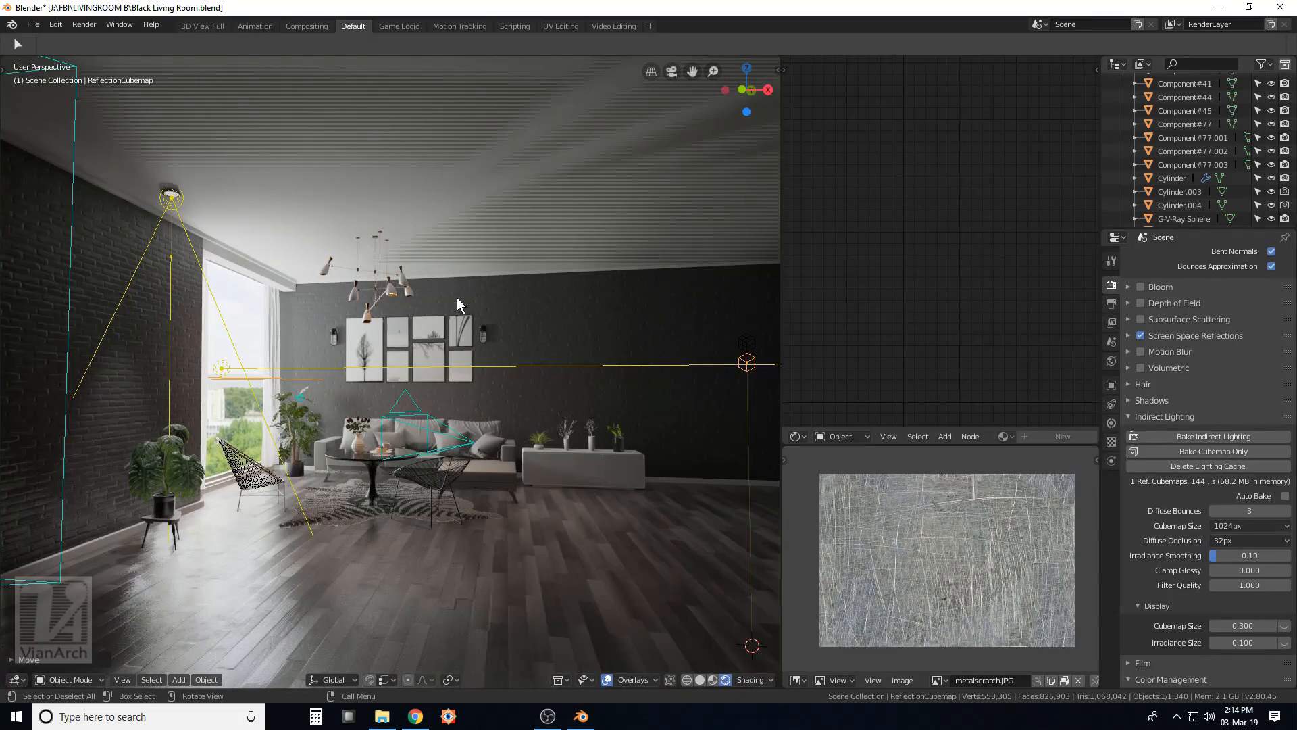
{"action": "middle_click_drag", "start_coordinate": [461, 310], "coordinate": [451, 389], "text": "ctrl"}
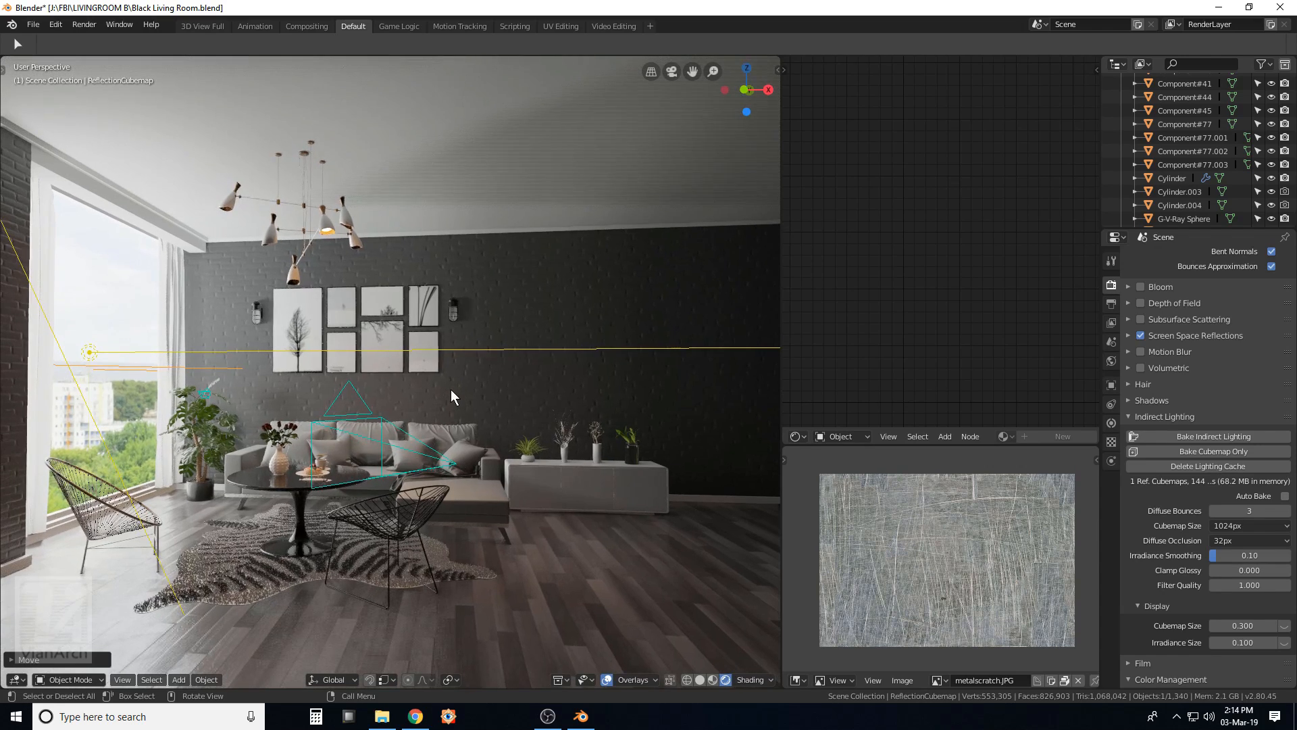
Select the area light at the window and open its light settings.
{"action": "left_click", "coordinate": [198, 350]}
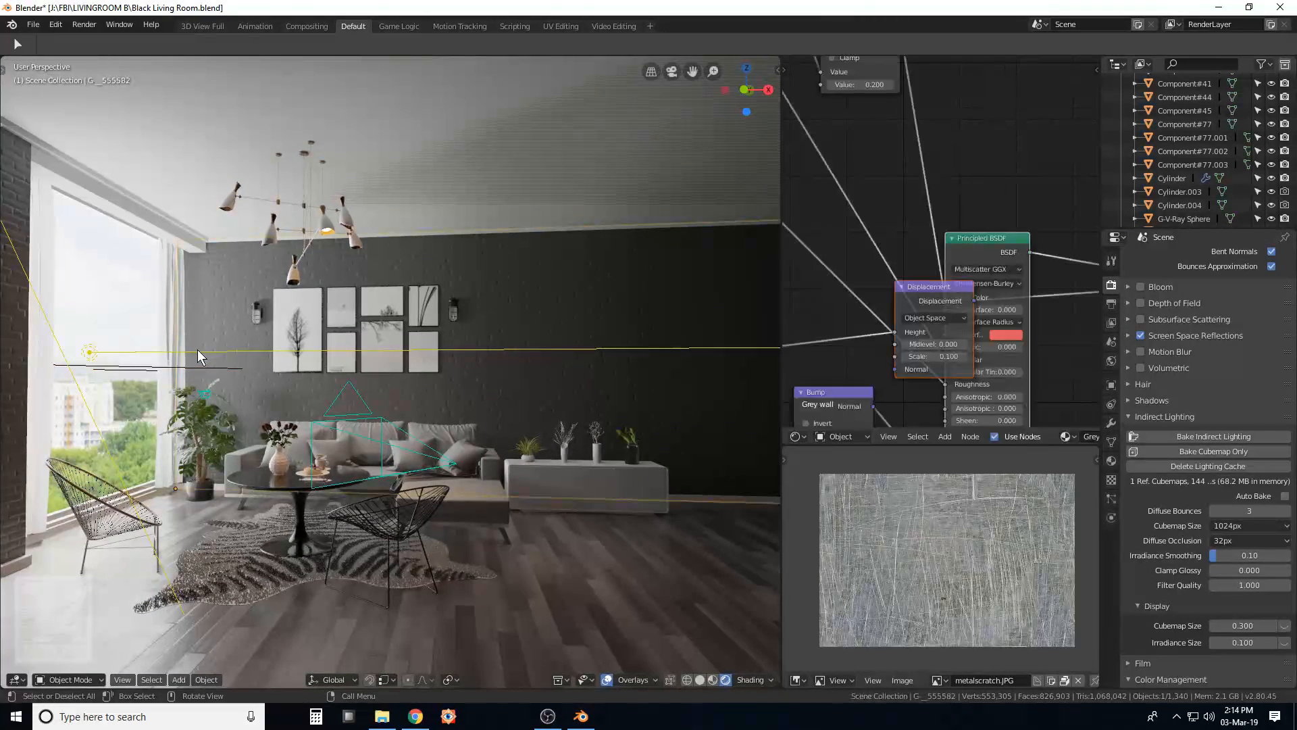
{"action": "left_click", "coordinate": [201, 350]}
{"action": "left_click", "coordinate": [204, 350]}
{"action": "middle_click_drag", "start_coordinate": [204, 351], "coordinate": [223, 349]}
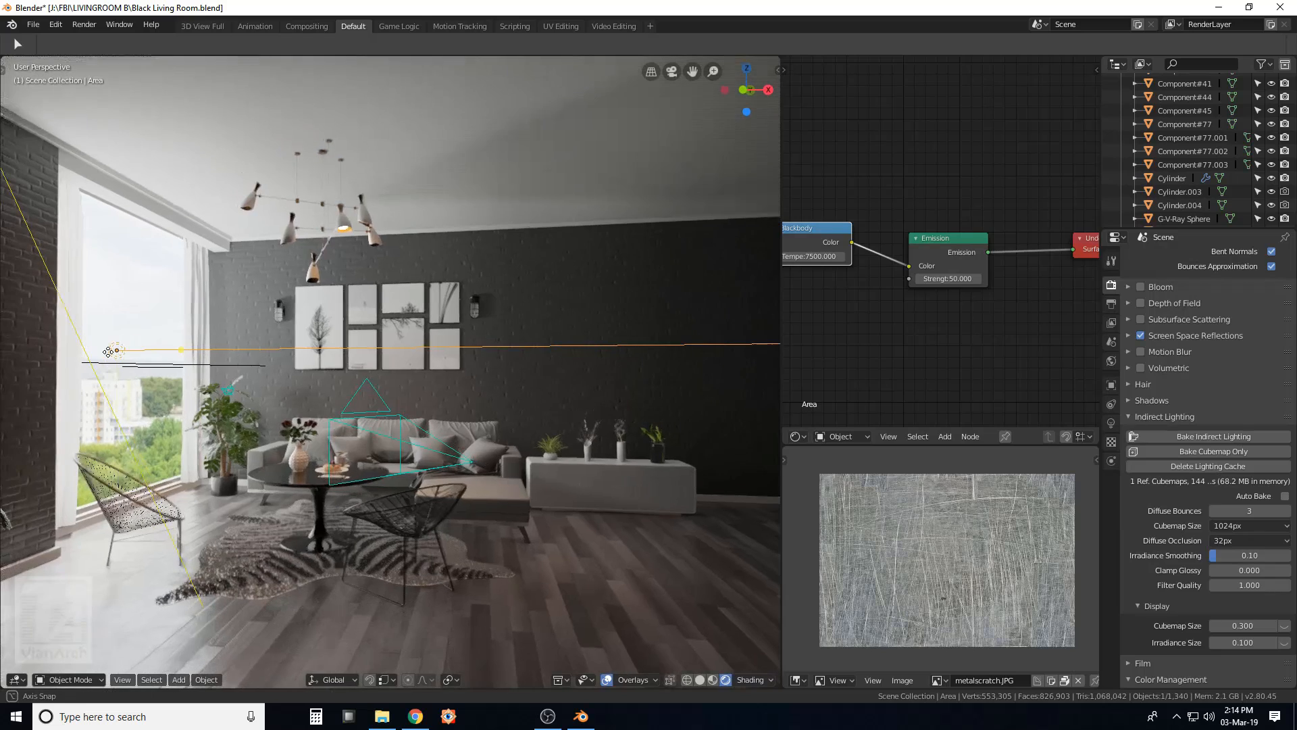
{"action": "scroll", "coordinate": [1162, 406], "scroll_direction": "up", "scroll_amount": 3}
{"action": "left_click", "coordinate": [1111, 422]}
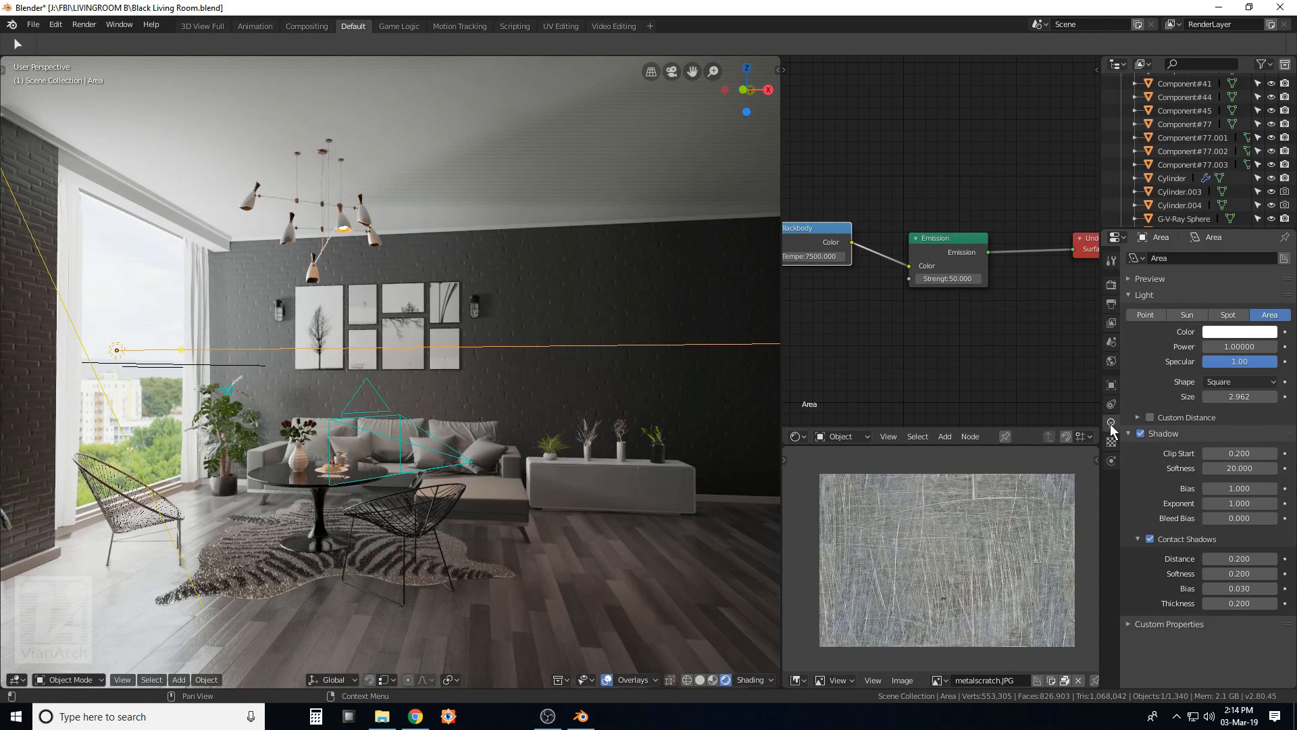
Try a contact shadow distance of 0.4 on the area light, and restore it to 0.2.
{"action": "left_click", "coordinate": [1245, 558]}
{"action": "type", "text": ".4"}
{"action": "key", "text": "Return"}
{"action": "scroll", "coordinate": [516, 359], "scroll_direction": "up", "scroll_amount": 2}
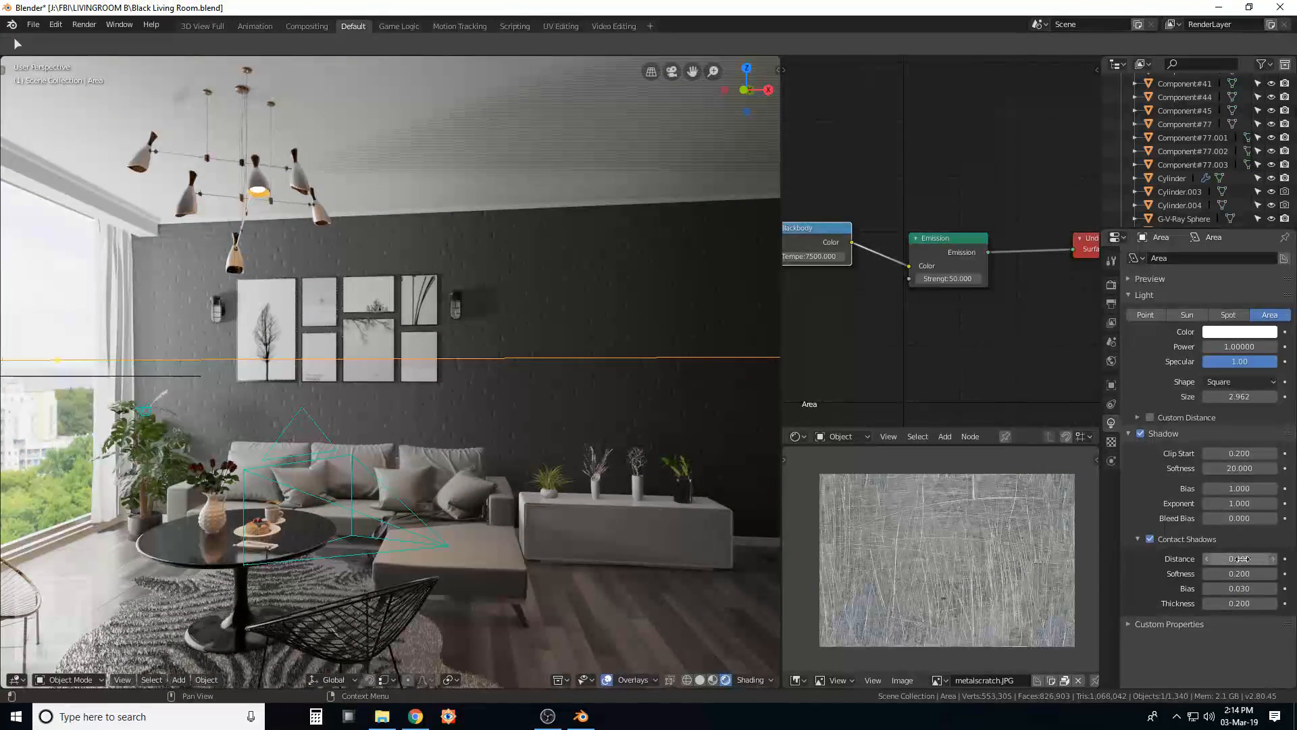
{"action": "left_click", "coordinate": [1241, 558]}
{"action": "type", "text": ".2"}
{"action": "key", "text": "Return"}
{"action": "scroll", "coordinate": [439, 360], "scroll_direction": "down", "scroll_amount": 2}
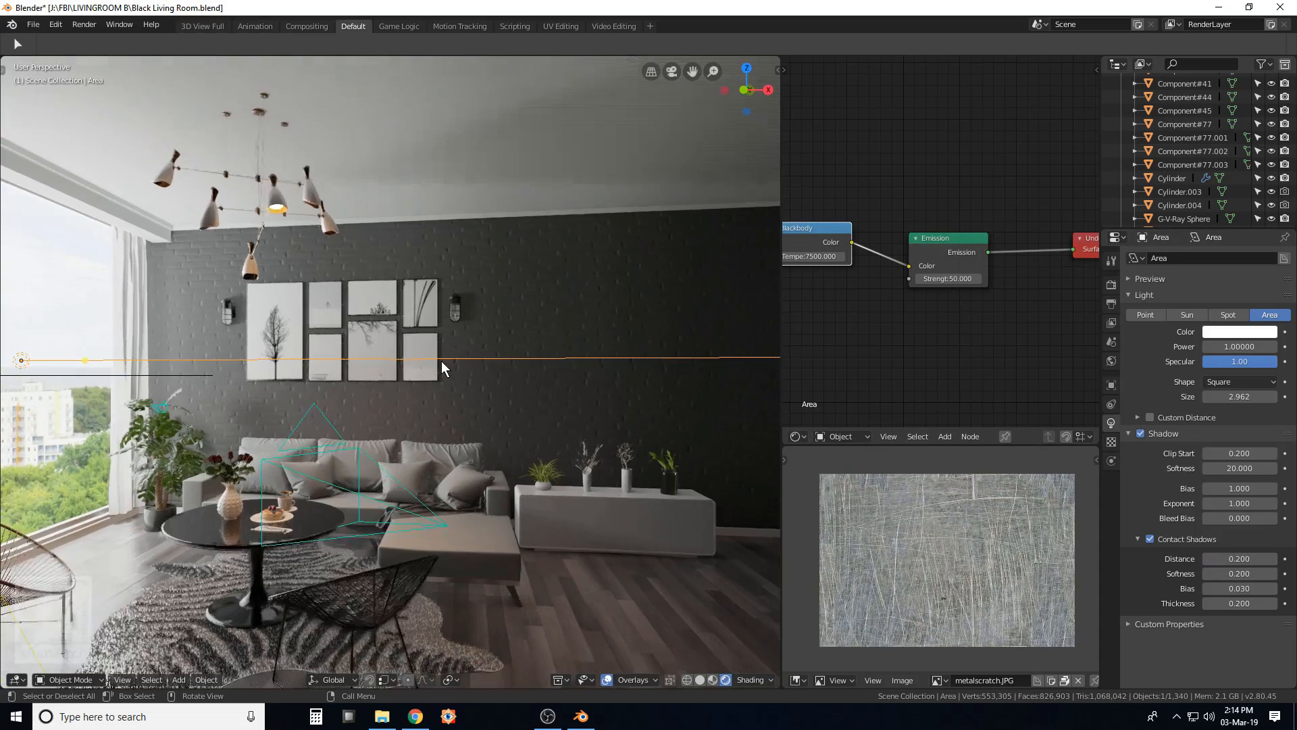
{"action": "middle_click_drag", "start_coordinate": [436, 358], "coordinate": [541, 314]}
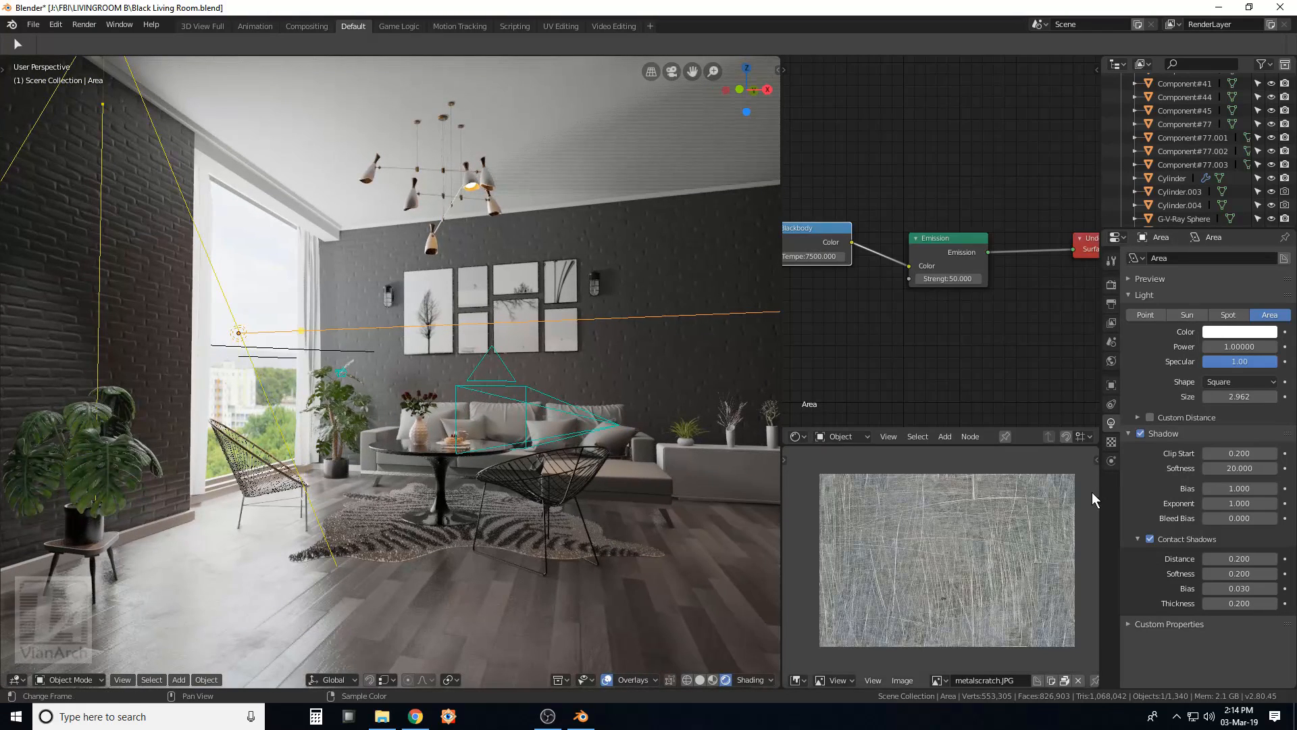
Set the window area light's Specular to 0.2.
{"action": "left_click", "coordinate": [1255, 363]}
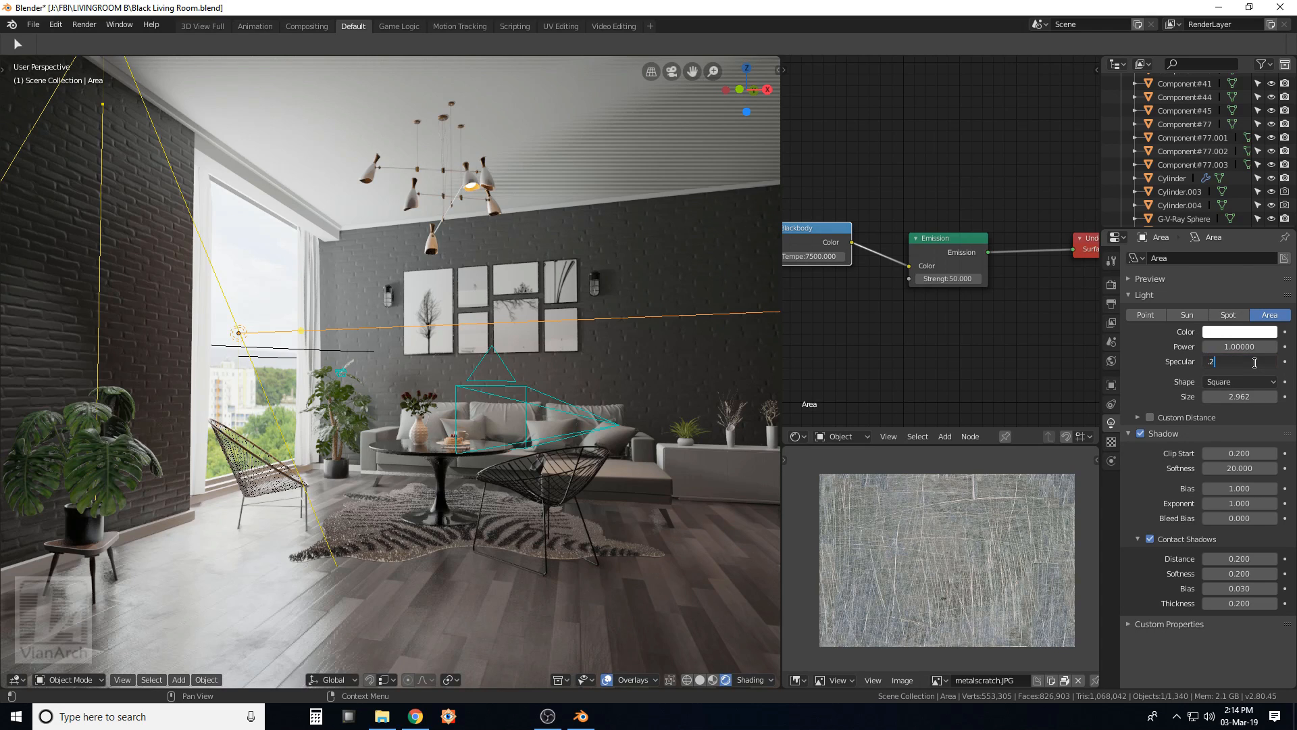
{"action": "type", "text": ".2"}
{"action": "key", "text": "Return"}
{"action": "middle_click_drag", "start_coordinate": [598, 375], "coordinate": [485, 395]}
Save the scene as a new file named Black Living Room EEVEE.blend in the LIVINGROOM B folder.
{"action": "left_click", "coordinate": [33, 25]}
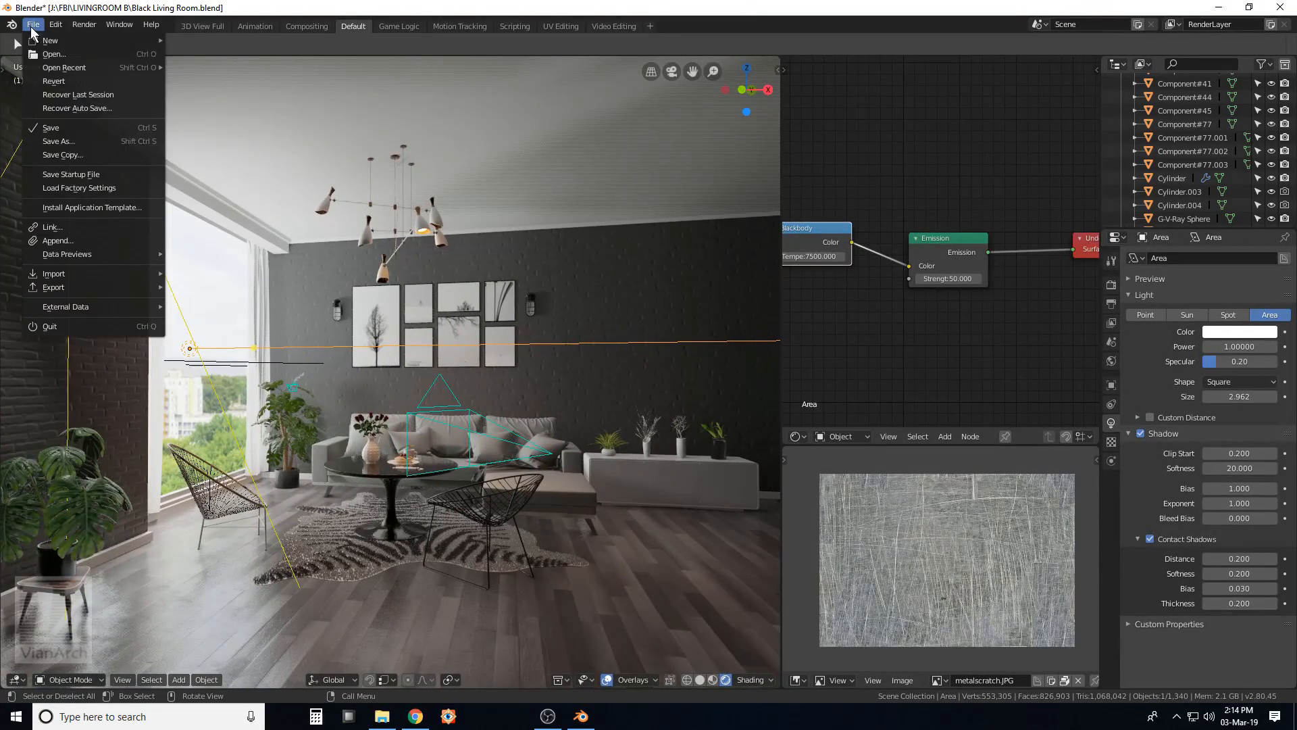
{"action": "left_click", "coordinate": [60, 140]}
{"action": "left_click", "coordinate": [235, 99]}
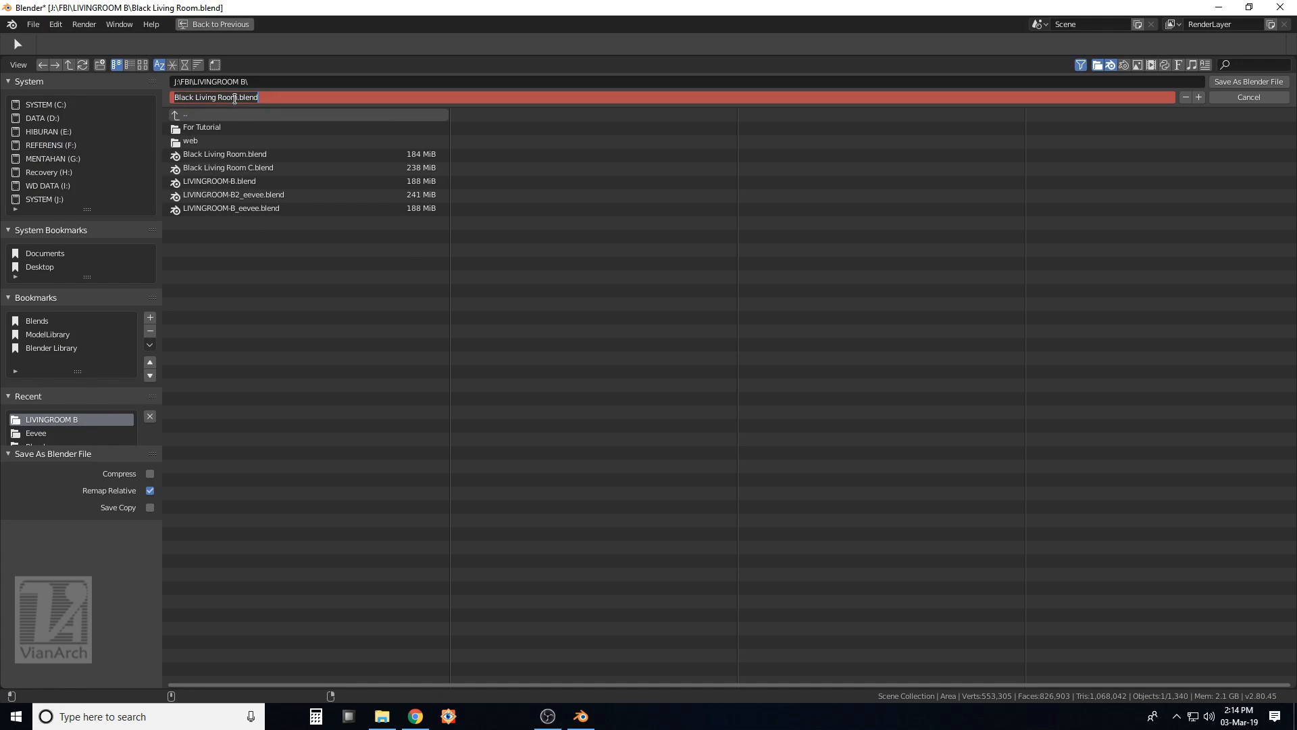
{"action": "left_click", "coordinate": [237, 96]}
{"action": "left_click", "coordinate": [1247, 82]}
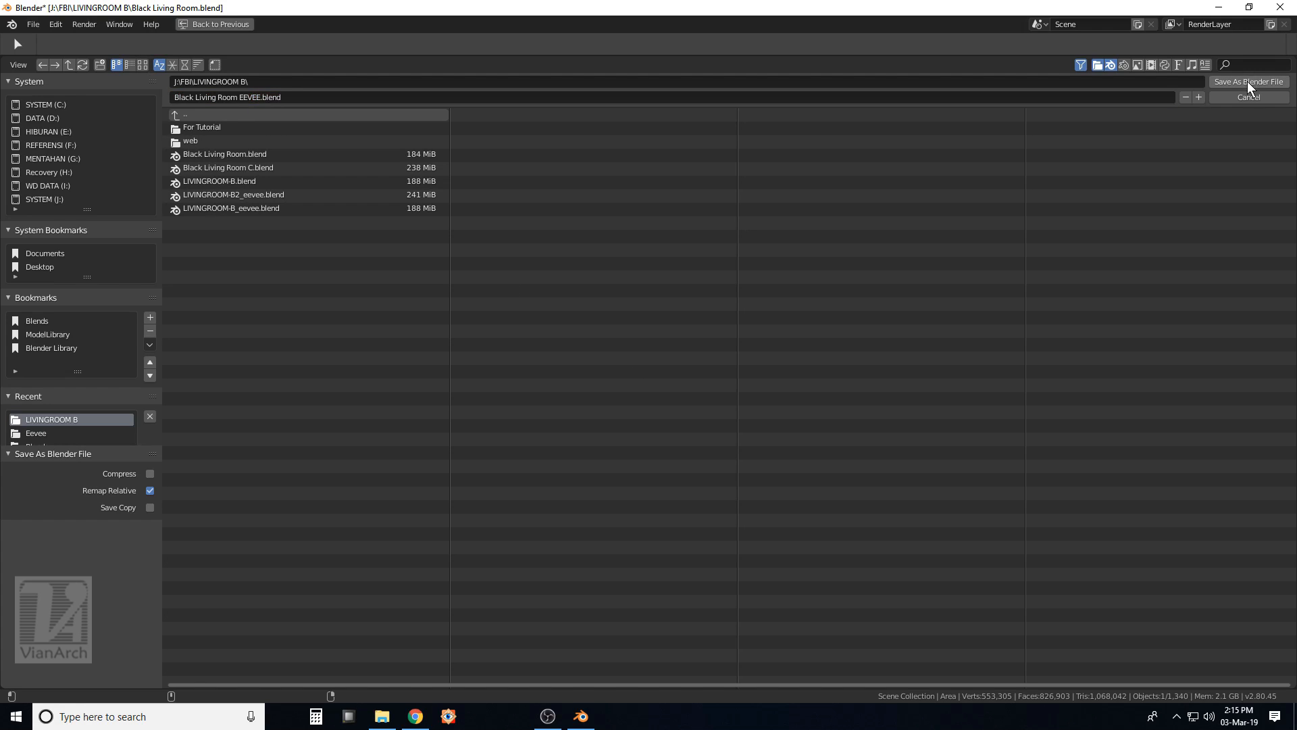
{"action": "left_click", "coordinate": [1247, 81]}
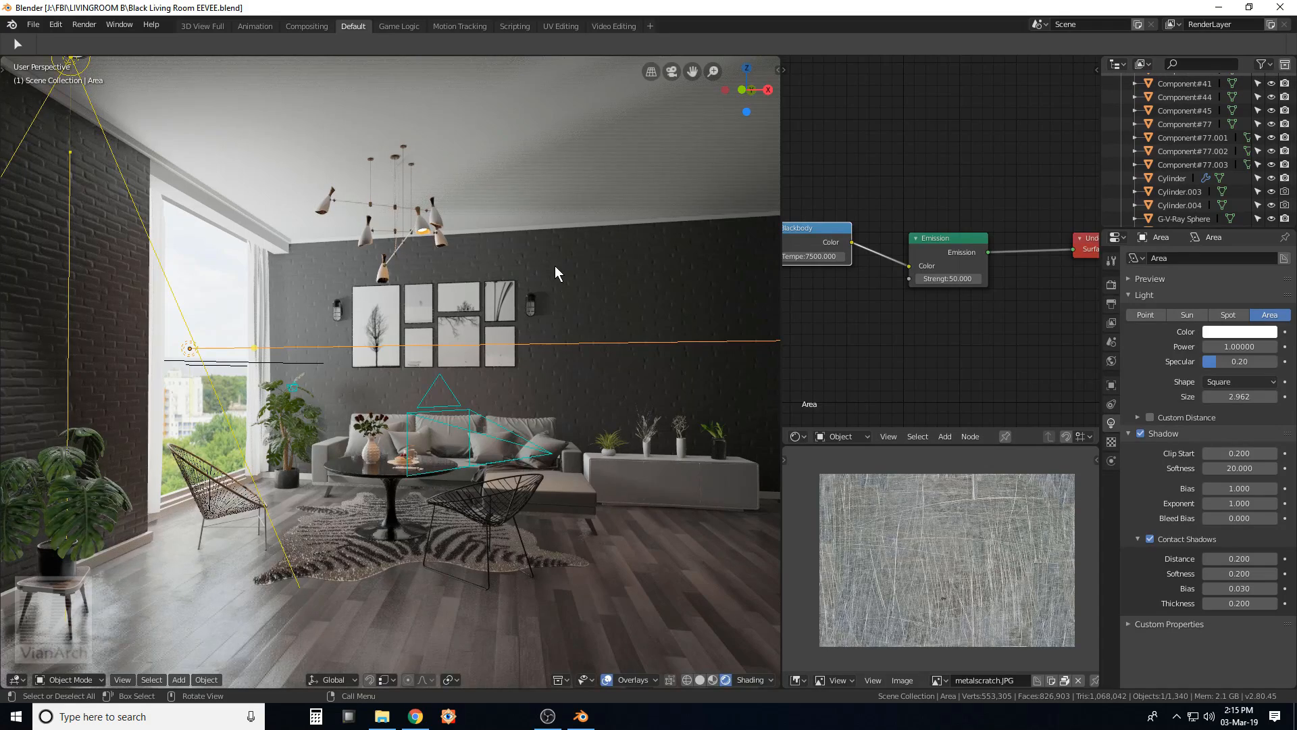
Set the Screen Space Reflections Max Roughness to 0.684 in the scene's render settings.
{"action": "middle_click_drag", "start_coordinate": [557, 262], "coordinate": [553, 262]}
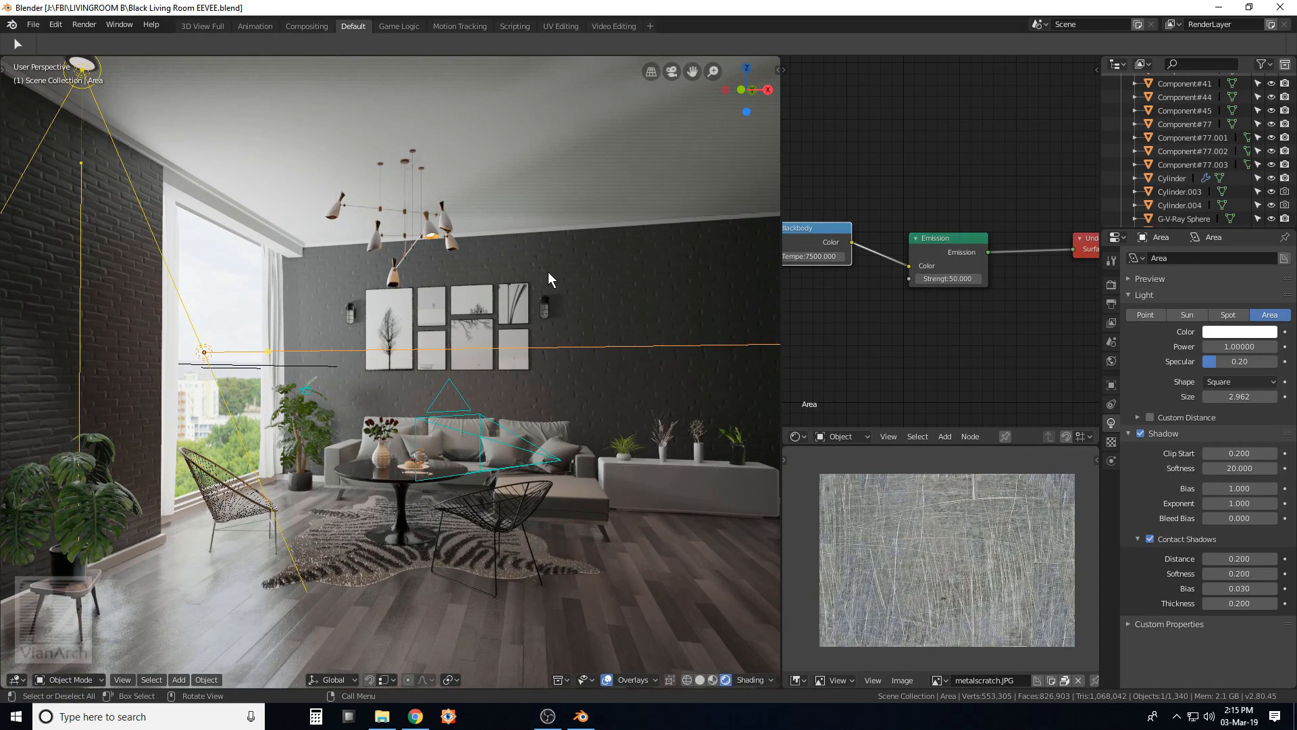
{"action": "left_click", "coordinate": [1112, 284]}
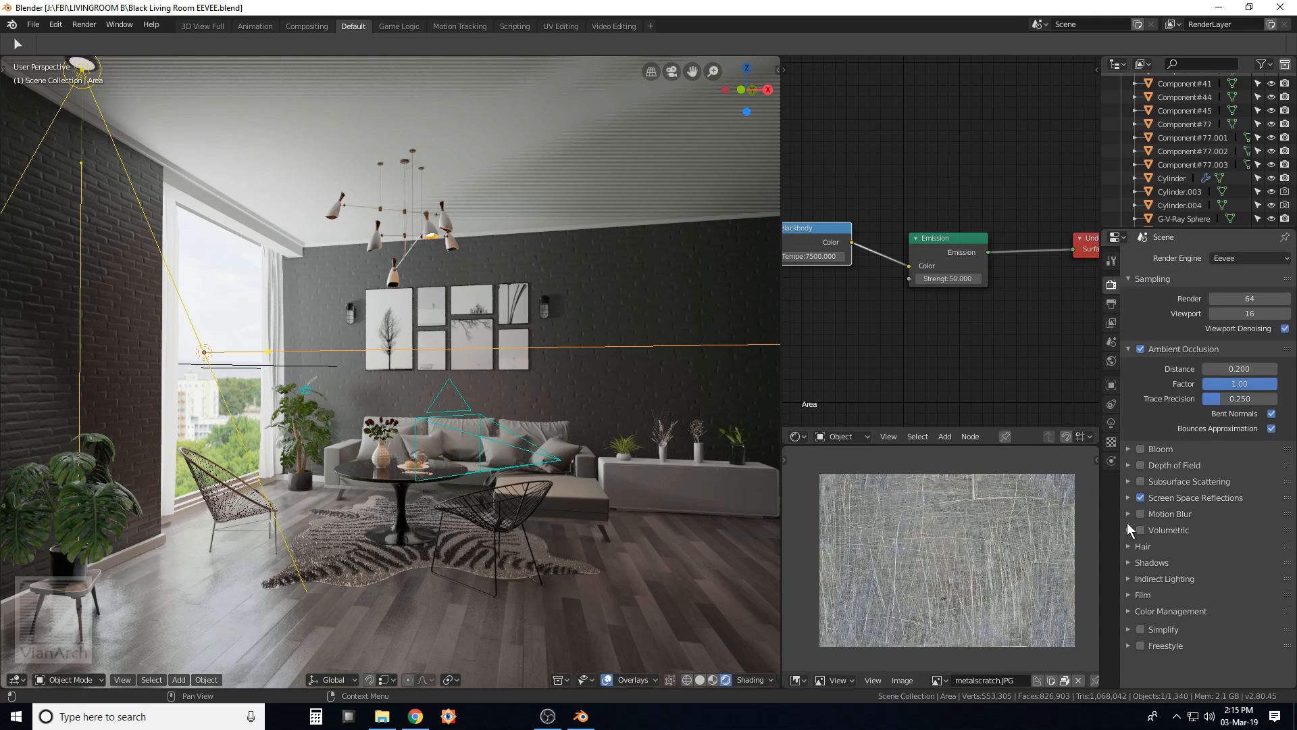
{"action": "left_click", "coordinate": [1129, 497]}
{"action": "left_click_drag", "start_coordinate": [1238, 562], "coordinate": [1216, 590]}
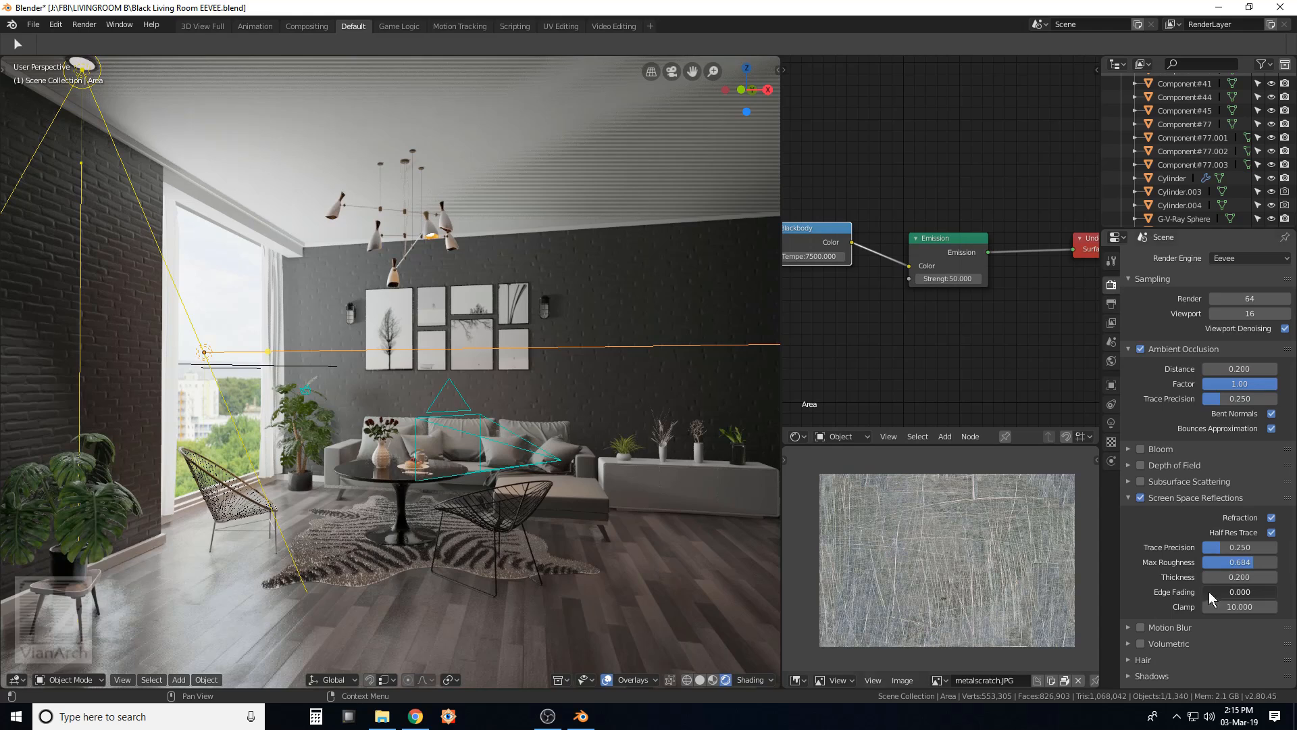
{"action": "middle_click_drag", "start_coordinate": [527, 345], "coordinate": [532, 346]}
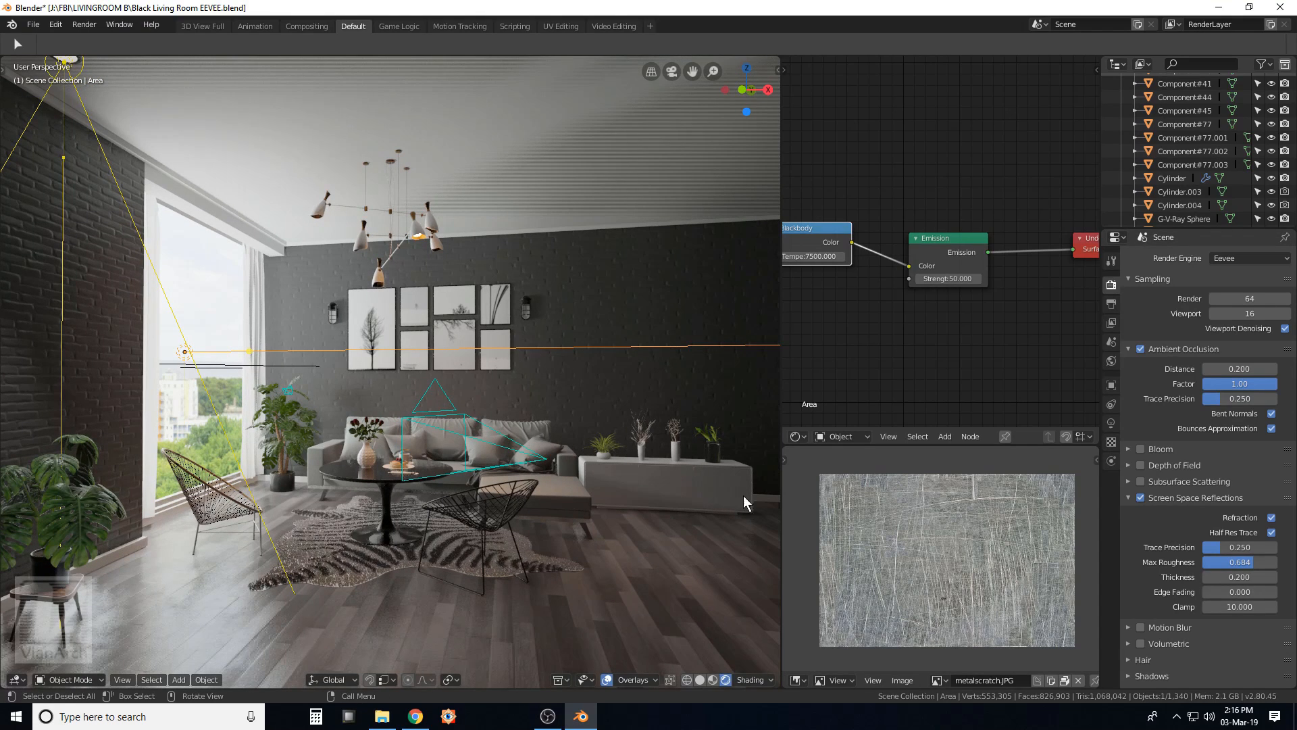
Enable High Bitdepth and Soft Shadows in the scene's Shadows render settings.
{"action": "left_click", "coordinate": [1126, 494]}
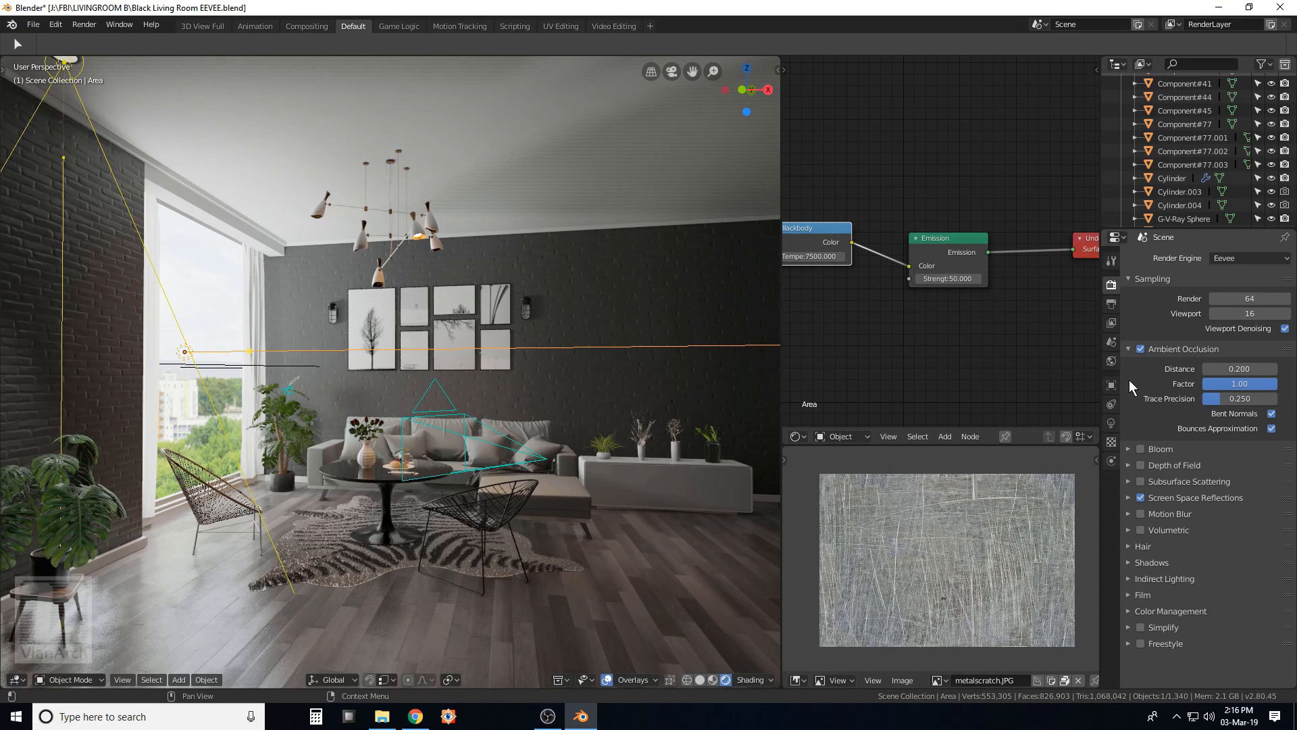
{"action": "left_click", "coordinate": [1129, 350]}
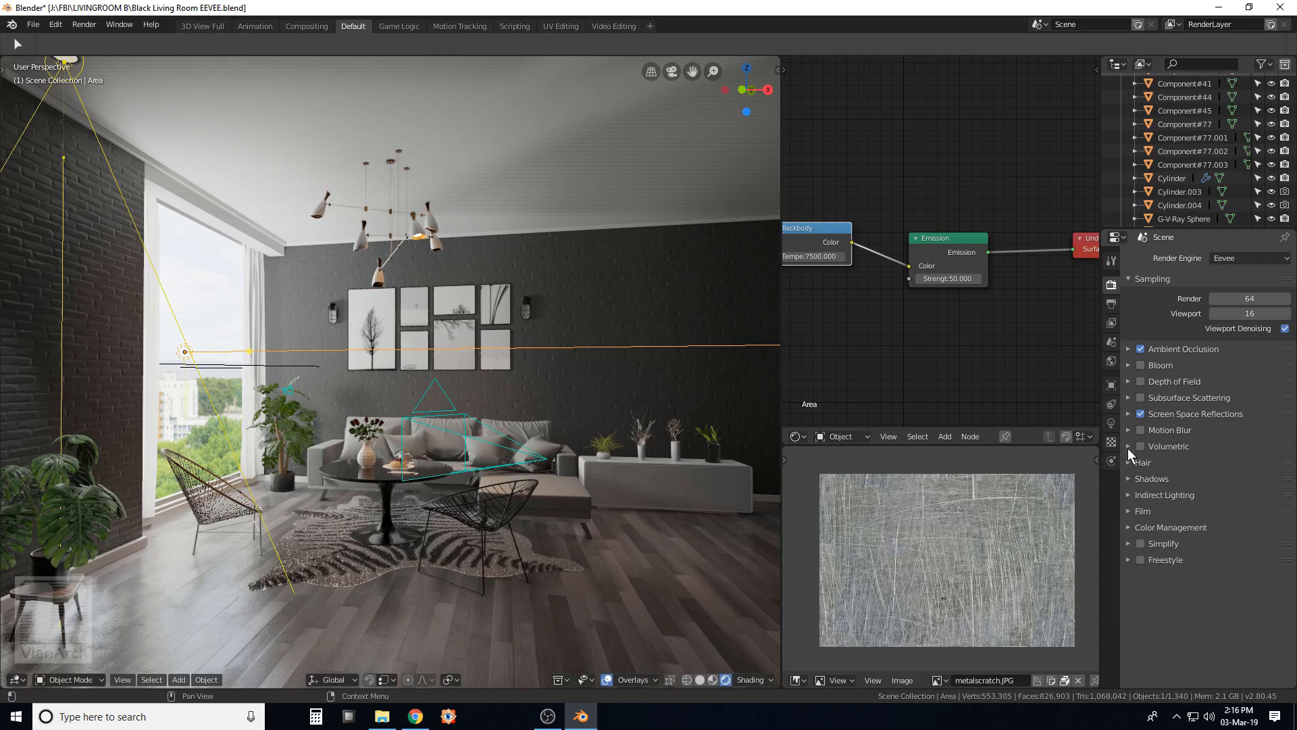
{"action": "left_click", "coordinate": [1129, 479]}
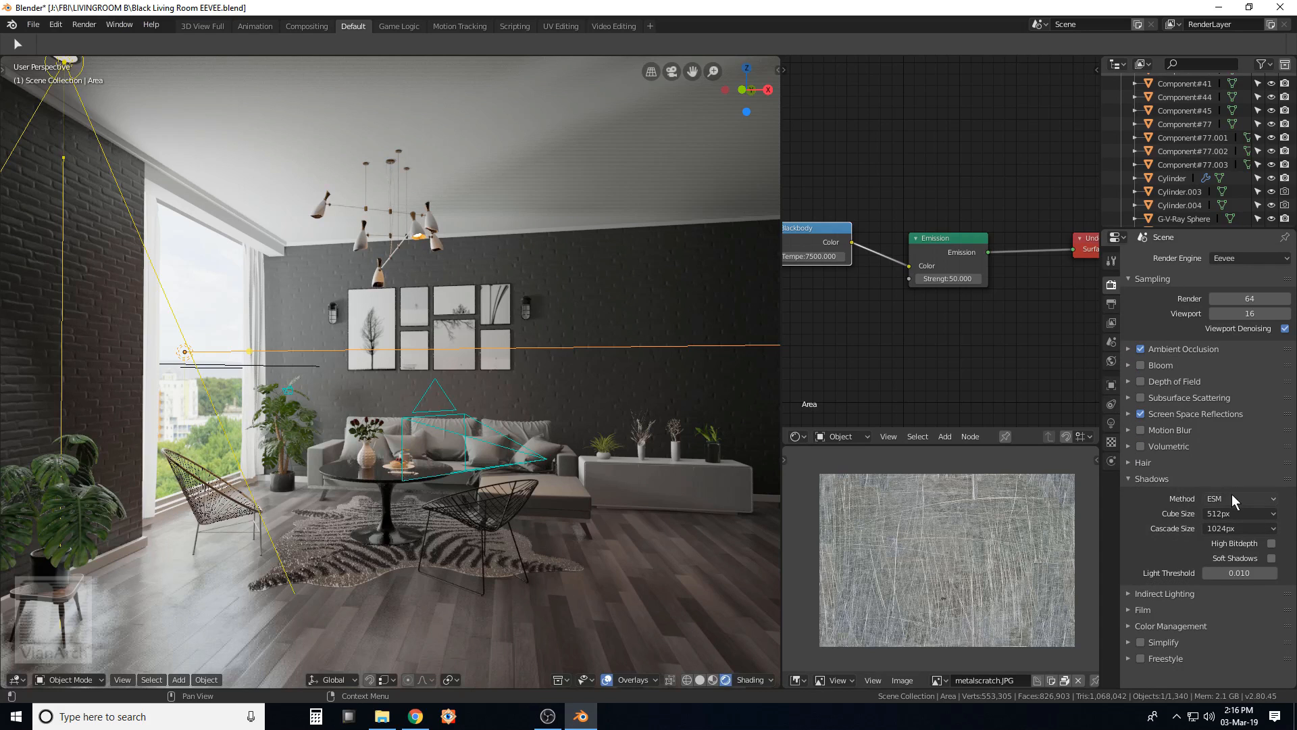
{"action": "left_click", "coordinate": [1271, 543]}
{"action": "left_click", "coordinate": [1271, 558]}
{"action": "mouse_move", "coordinate": [520, 298]}
{"action": "middle_mouse_down"}
{"action": "mouse_move", "coordinate": [552, 297]}
{"action": "mouse_move", "coordinate": [508, 289]}
{"action": "middle_mouse_up"}
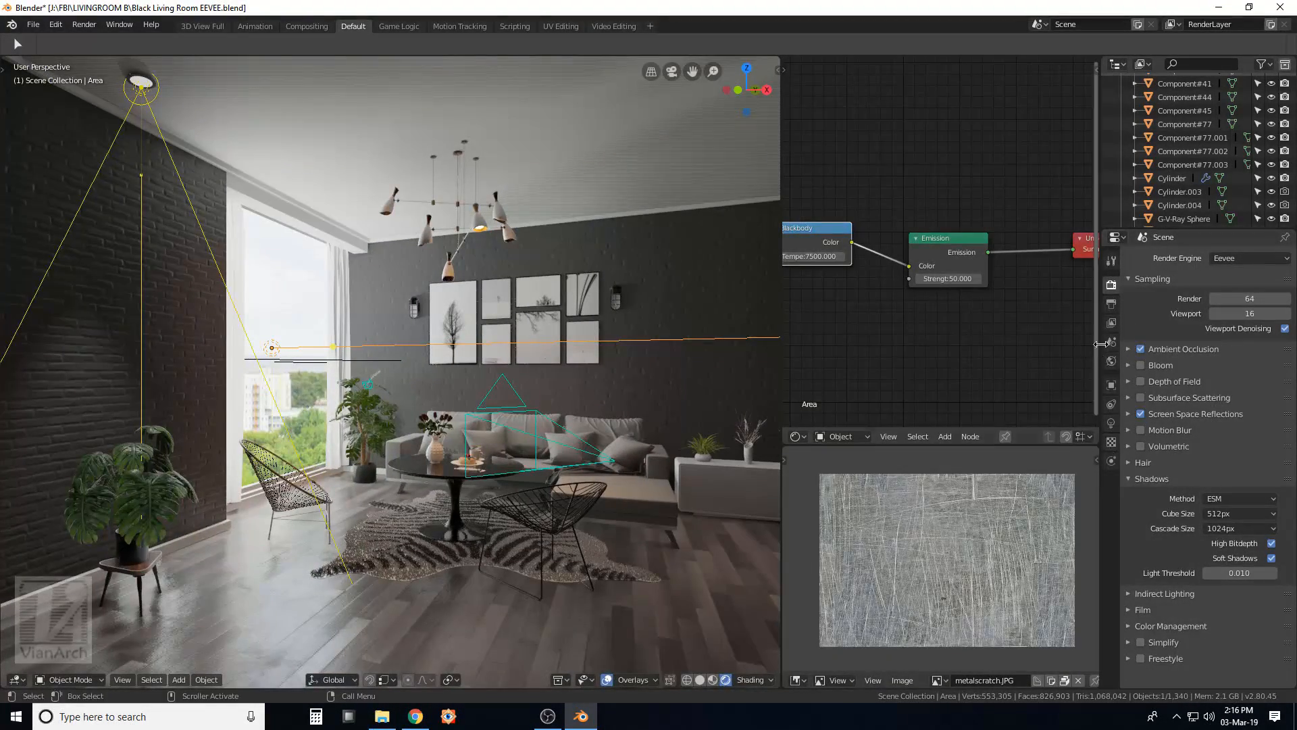
Set the shadow Clip Start of the window area light to 0.1.
{"action": "left_click", "coordinate": [1111, 423]}
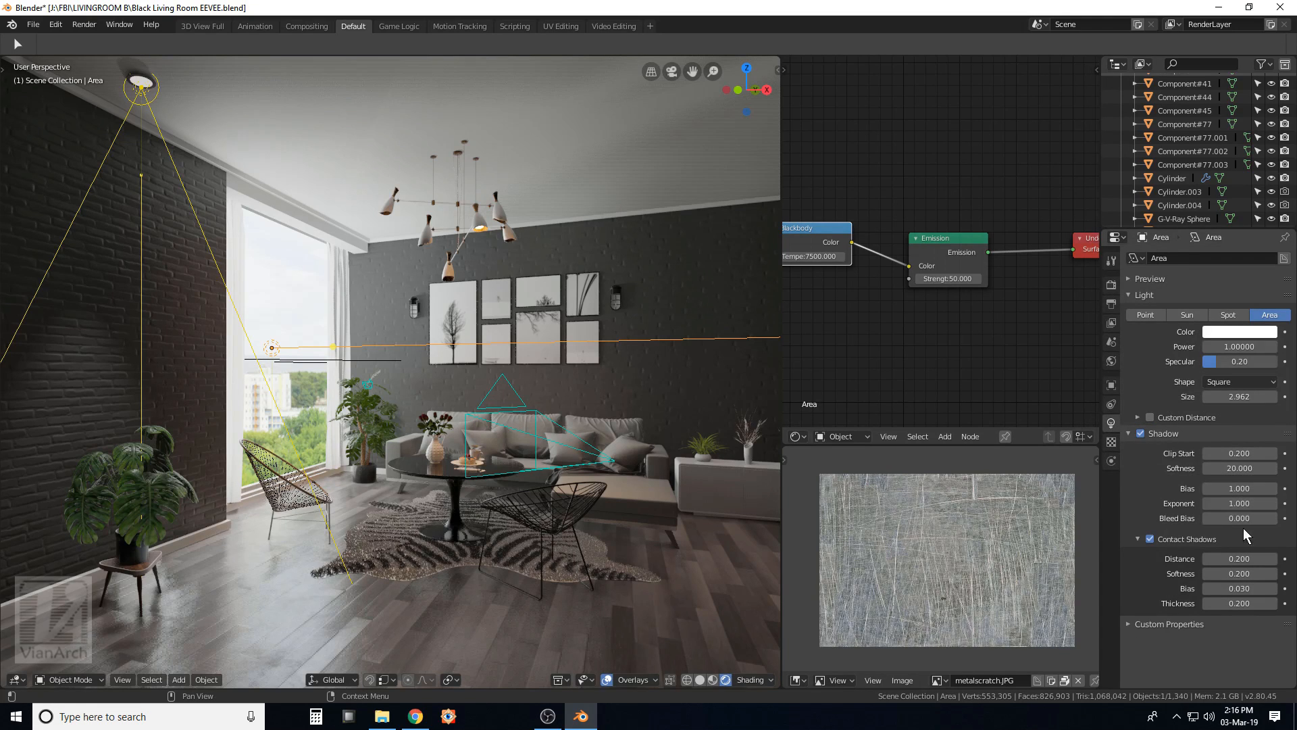
{"action": "left_click", "coordinate": [1239, 452]}
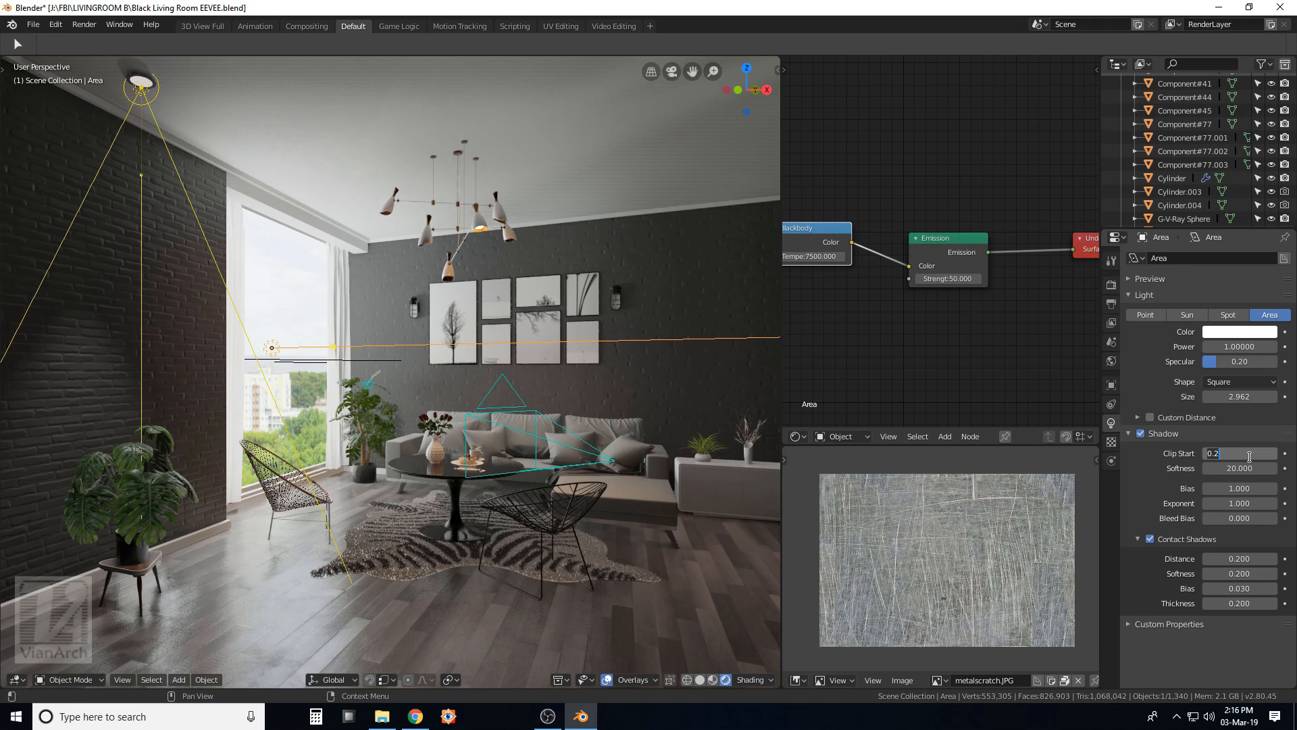
{"action": "key", "text": "Return"}
{"action": "left_click", "coordinate": [1246, 455]}
{"action": "key", "text": "Return"}
{"action": "middle_click_drag", "start_coordinate": [473, 338], "coordinate": [531, 287]}
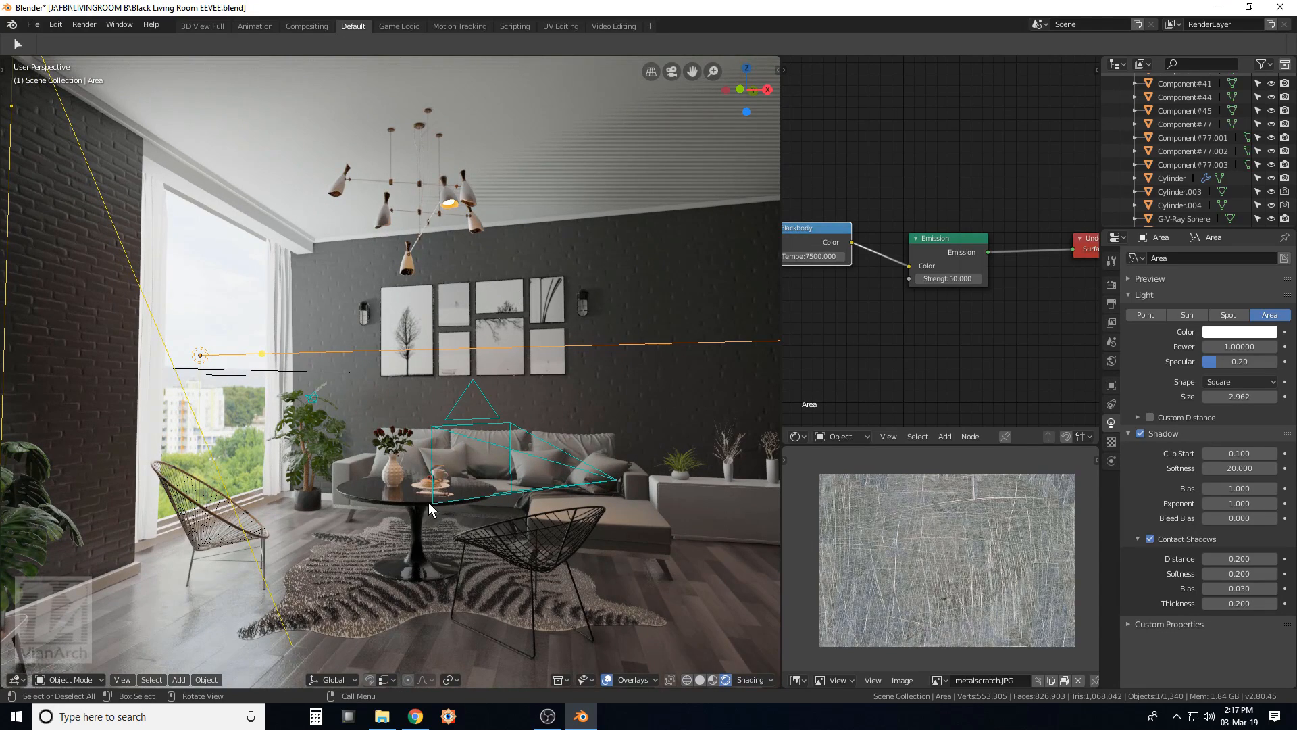
Enable Screen Space Refraction on the plant jar's Glass Realtime1 material and set its Refraction Depth to 0.02.
{"action": "middle_click_drag", "start_coordinate": [601, 475], "coordinate": [636, 468]}
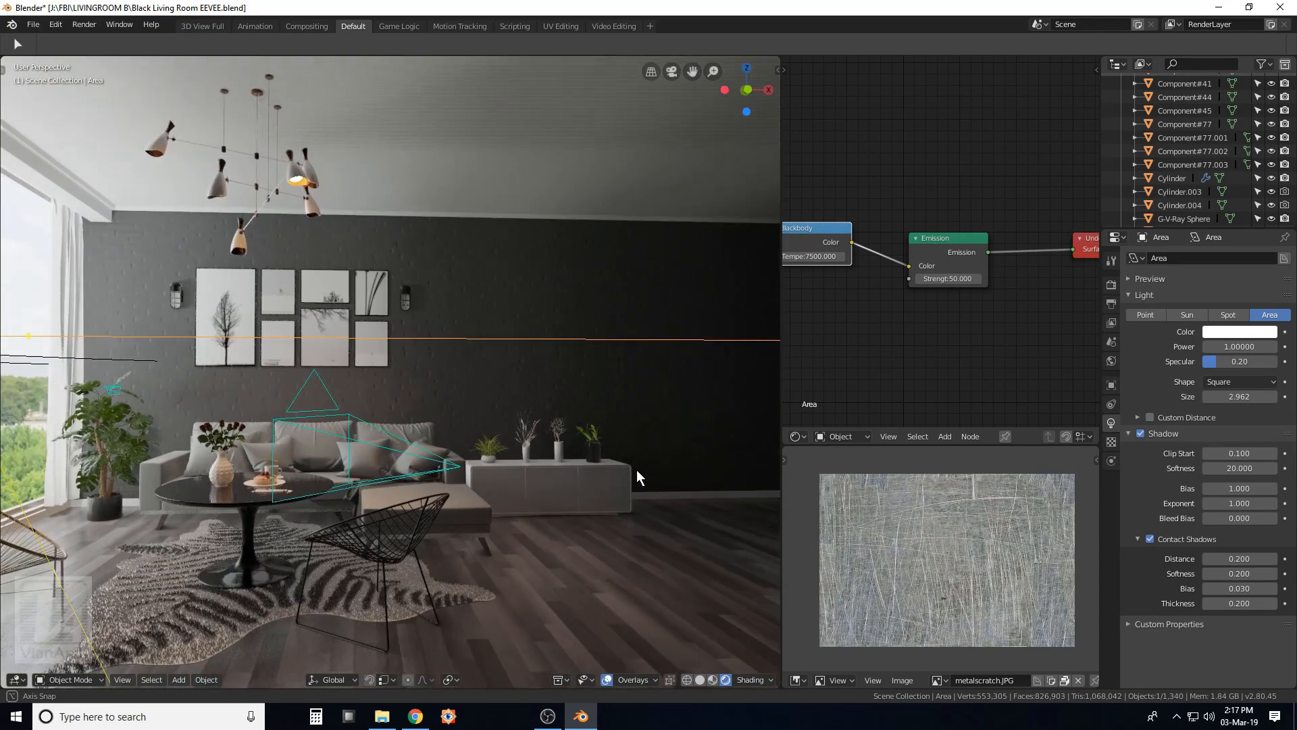
{"action": "scroll", "coordinate": [622, 467], "scroll_direction": "up", "scroll_amount": 1}
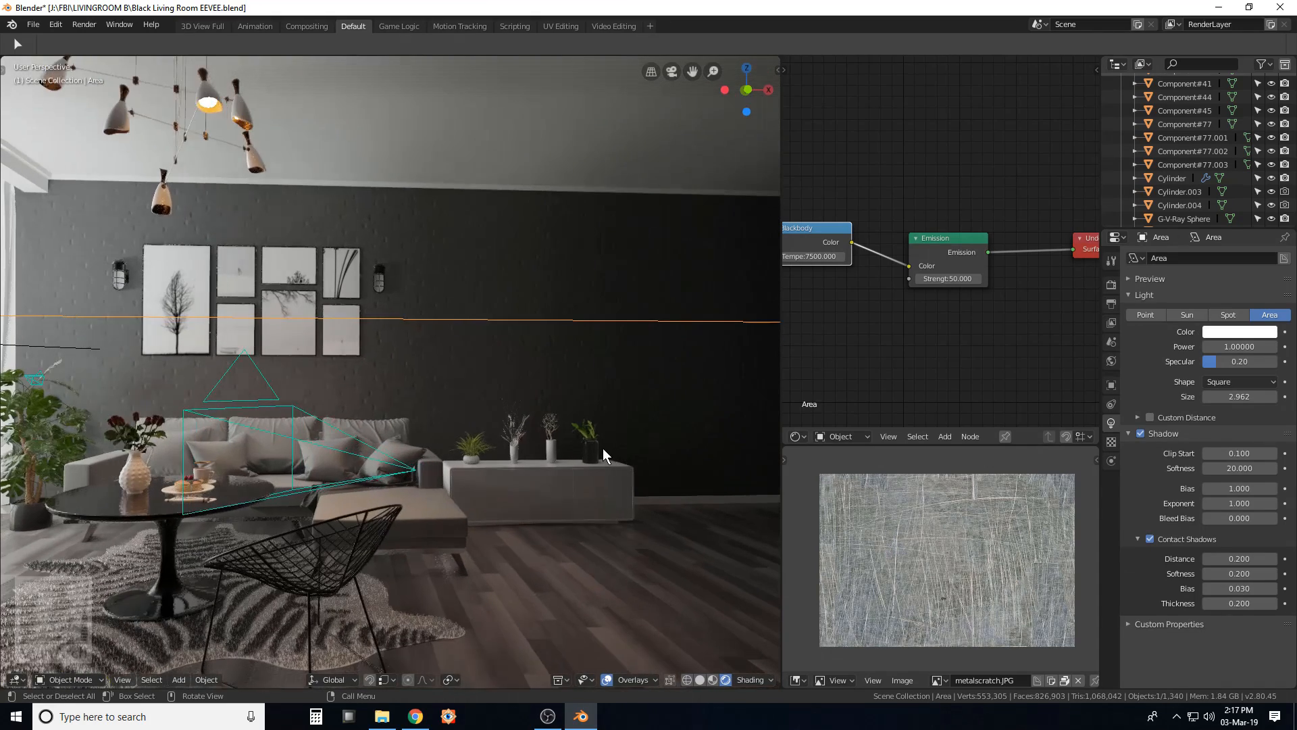
{"action": "left_click", "coordinate": [596, 449]}
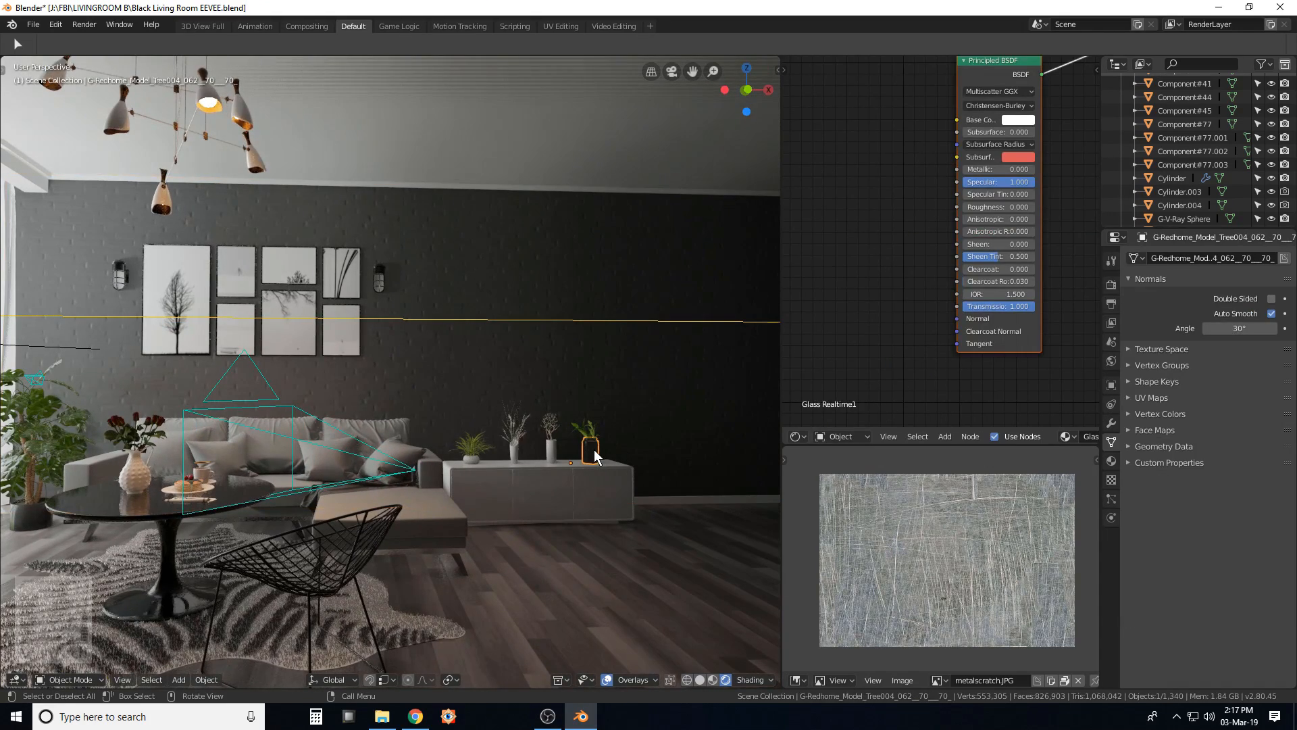
{"action": "key", "text": "KP_Decimal"}
{"action": "scroll", "coordinate": [477, 457], "scroll_direction": "down", "scroll_amount": 3}
{"action": "middle_click_drag", "start_coordinate": [477, 457], "coordinate": [452, 430]}
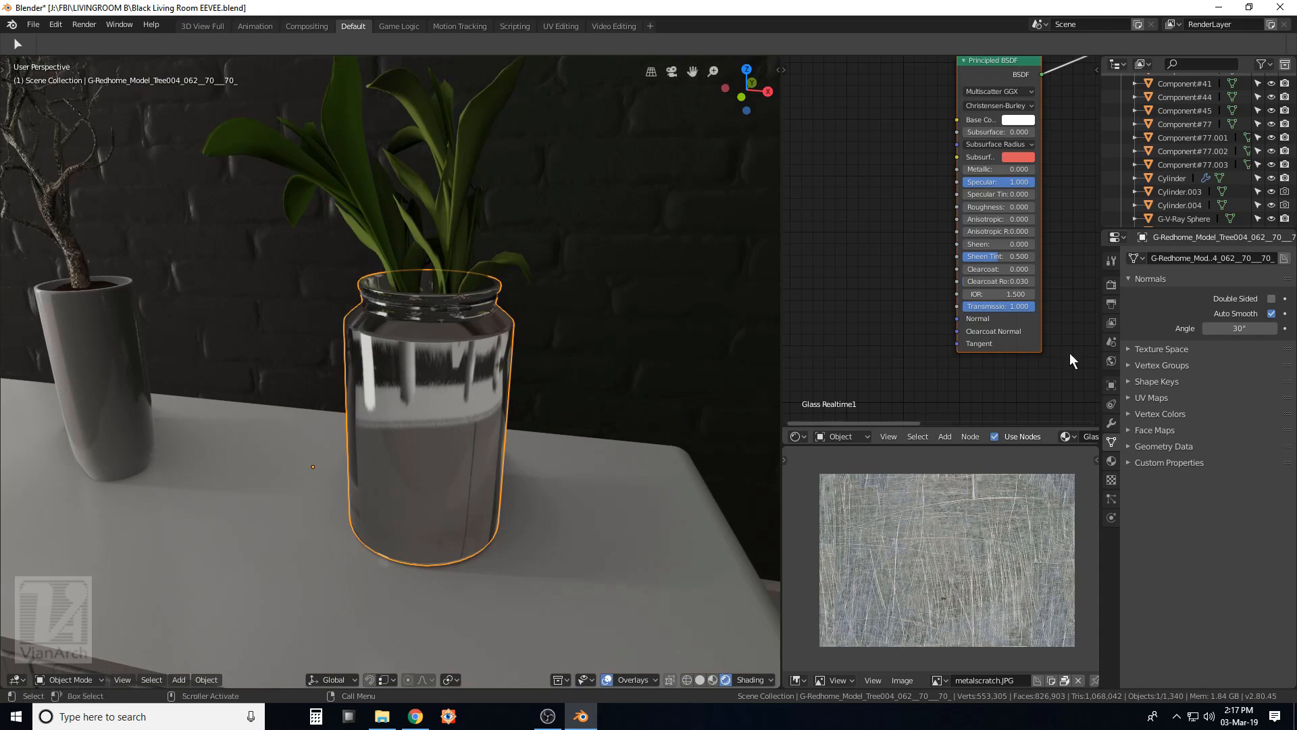
{"action": "left_click", "coordinate": [1111, 460]}
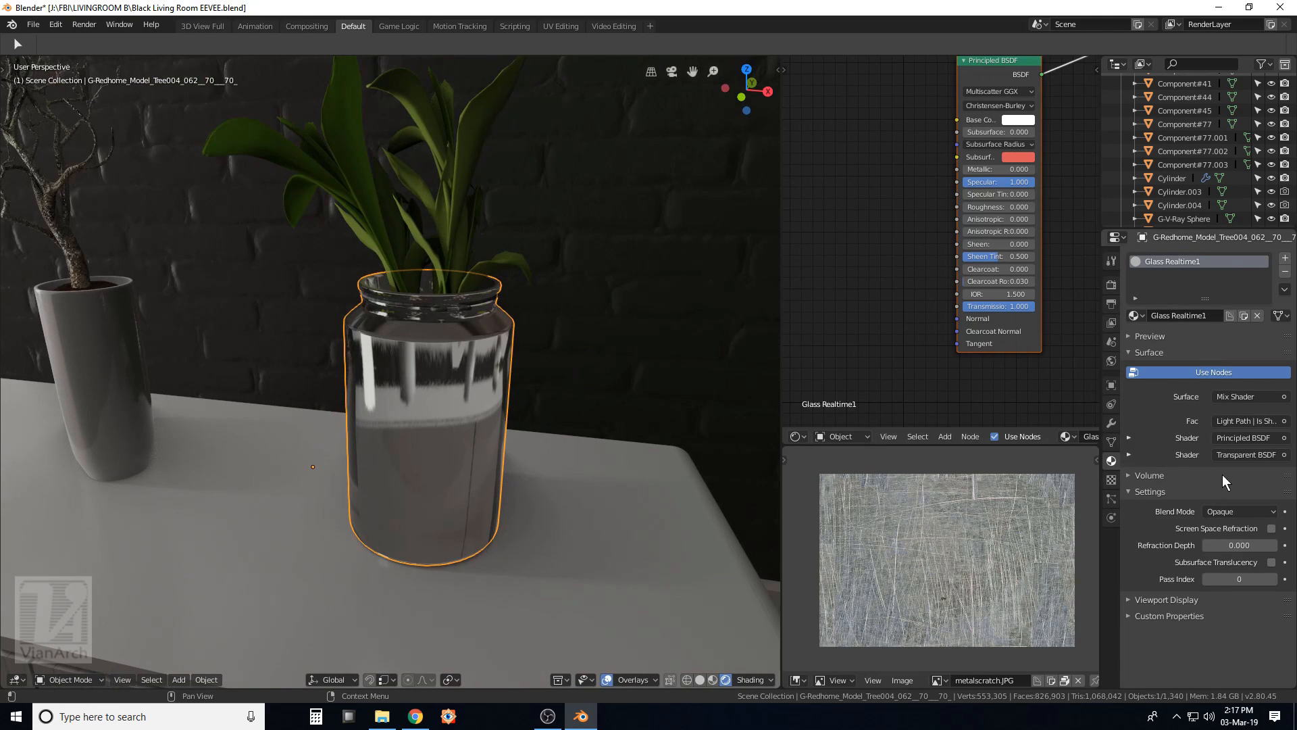
{"action": "left_click", "coordinate": [1270, 528]}
{"action": "left_click", "coordinate": [1251, 545]}
{"action": "type", "text": "0.0"}
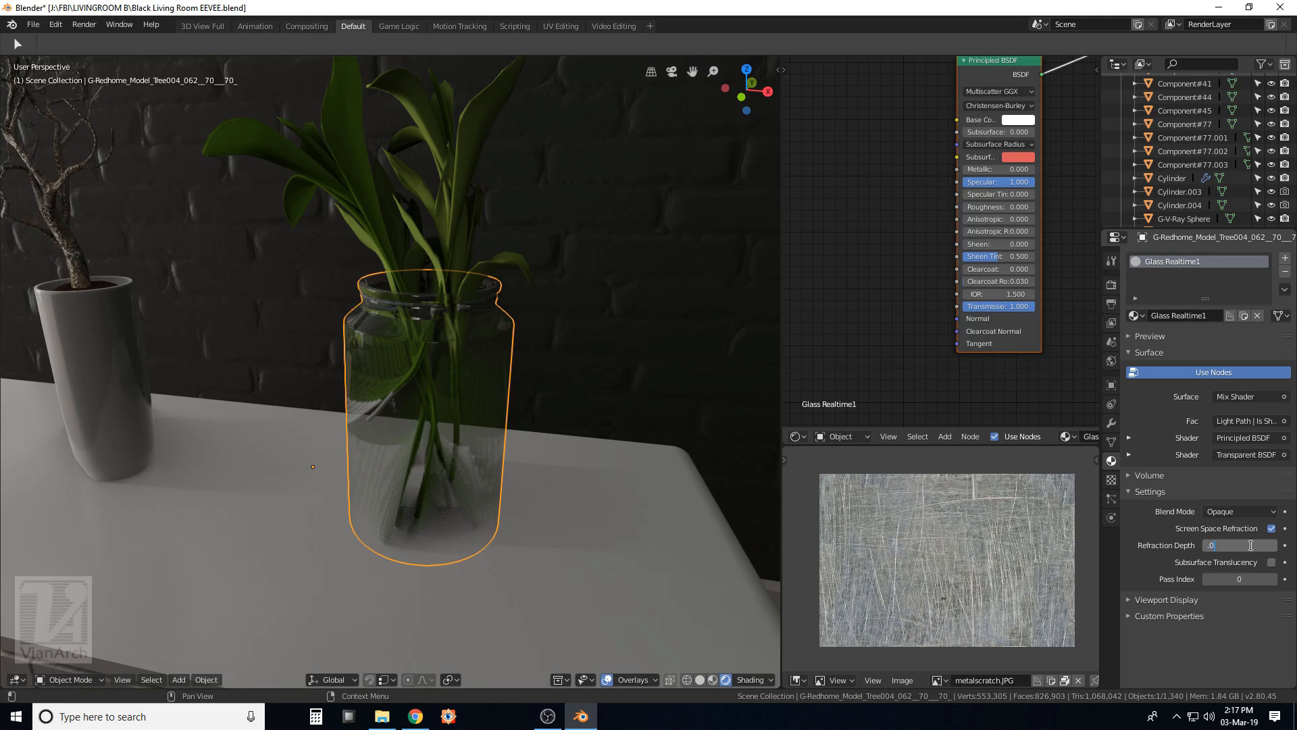
{"action": "type", "text": "2"}
{"action": "key", "text": "Return"}
Enable Screen Space Refraction on the Translucent material of the wall lamp's glass beside the picture frames.
{"action": "middle_click_drag", "start_coordinate": [631, 413], "coordinate": [269, 357]}
{"action": "mouse_move", "coordinate": [480, 374]}
{"action": "middle_mouse_down"}
{"action": "mouse_move", "coordinate": [547, 449]}
{"action": "mouse_move", "coordinate": [455, 428]}
{"action": "mouse_move", "coordinate": [461, 386]}
{"action": "middle_mouse_up"}
{"action": "scroll", "coordinate": [461, 386], "scroll_direction": "up", "scroll_amount": 1}
{"action": "scroll", "coordinate": [464, 170], "scroll_direction": "up", "scroll_amount": 6}
{"action": "left_click", "coordinate": [469, 208]}
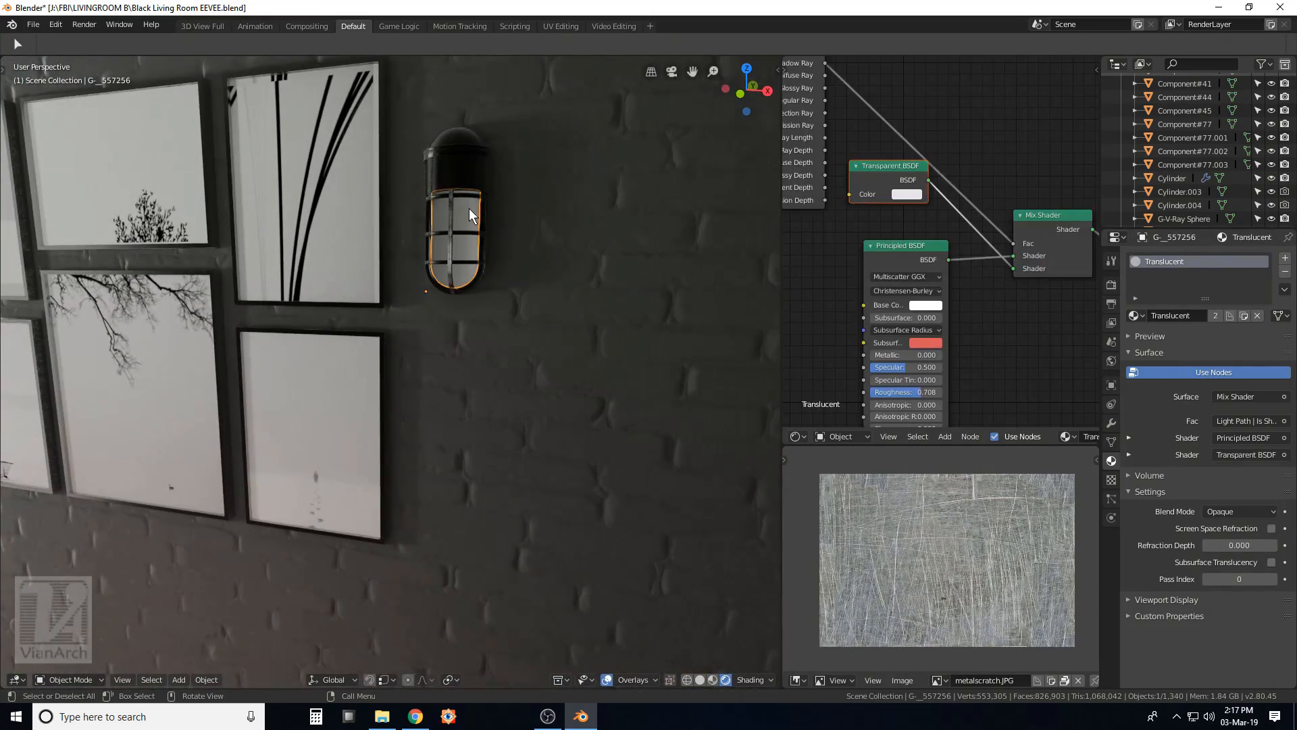
{"action": "scroll", "coordinate": [469, 209], "scroll_direction": "up", "scroll_amount": 5}
{"action": "middle_click_drag", "start_coordinate": [469, 212], "coordinate": [436, 236]}
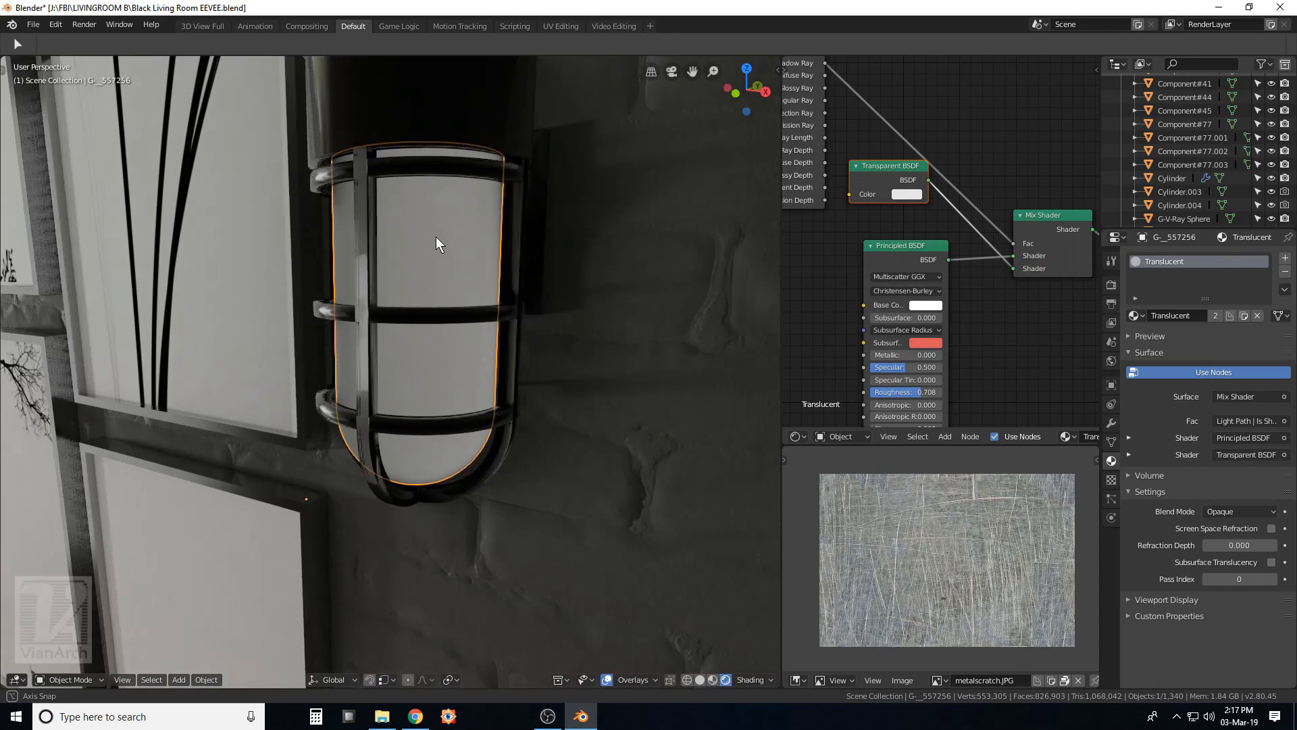
{"action": "left_click", "coordinate": [1271, 529]}
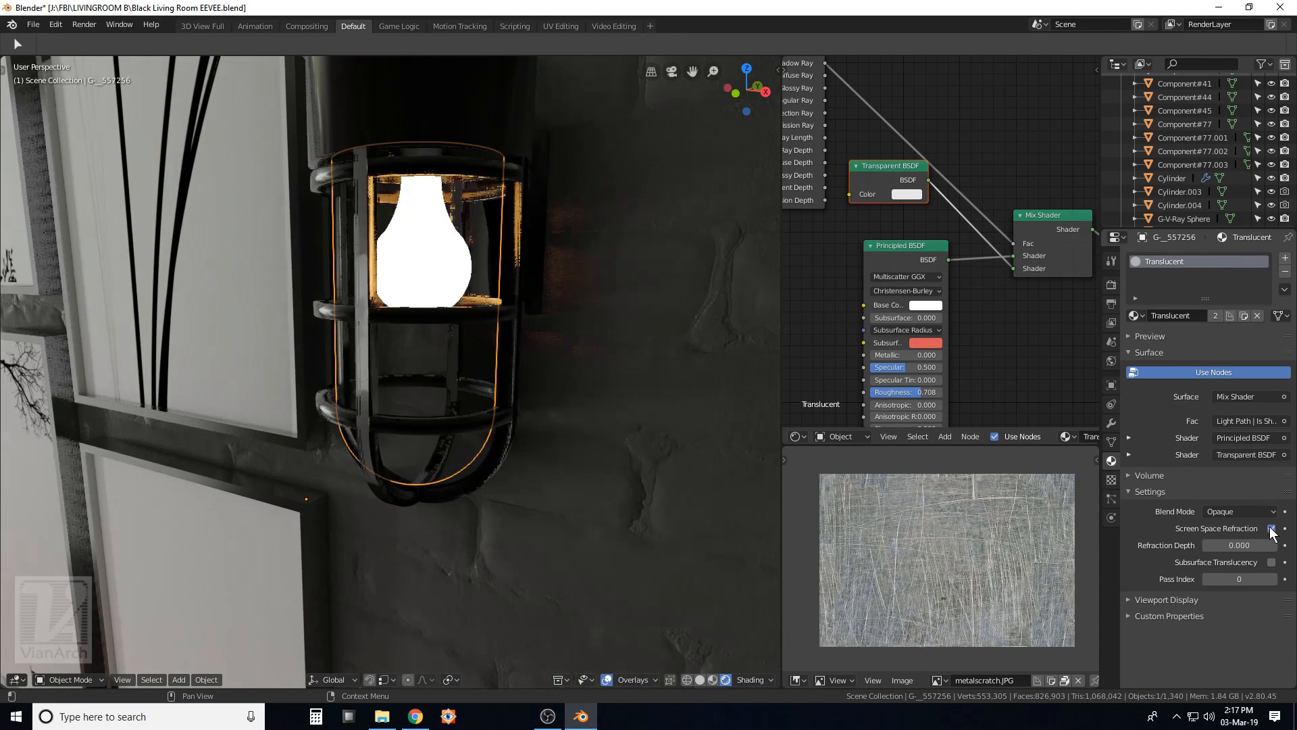
{"action": "scroll", "coordinate": [598, 352], "scroll_direction": "down", "scroll_amount": 8}
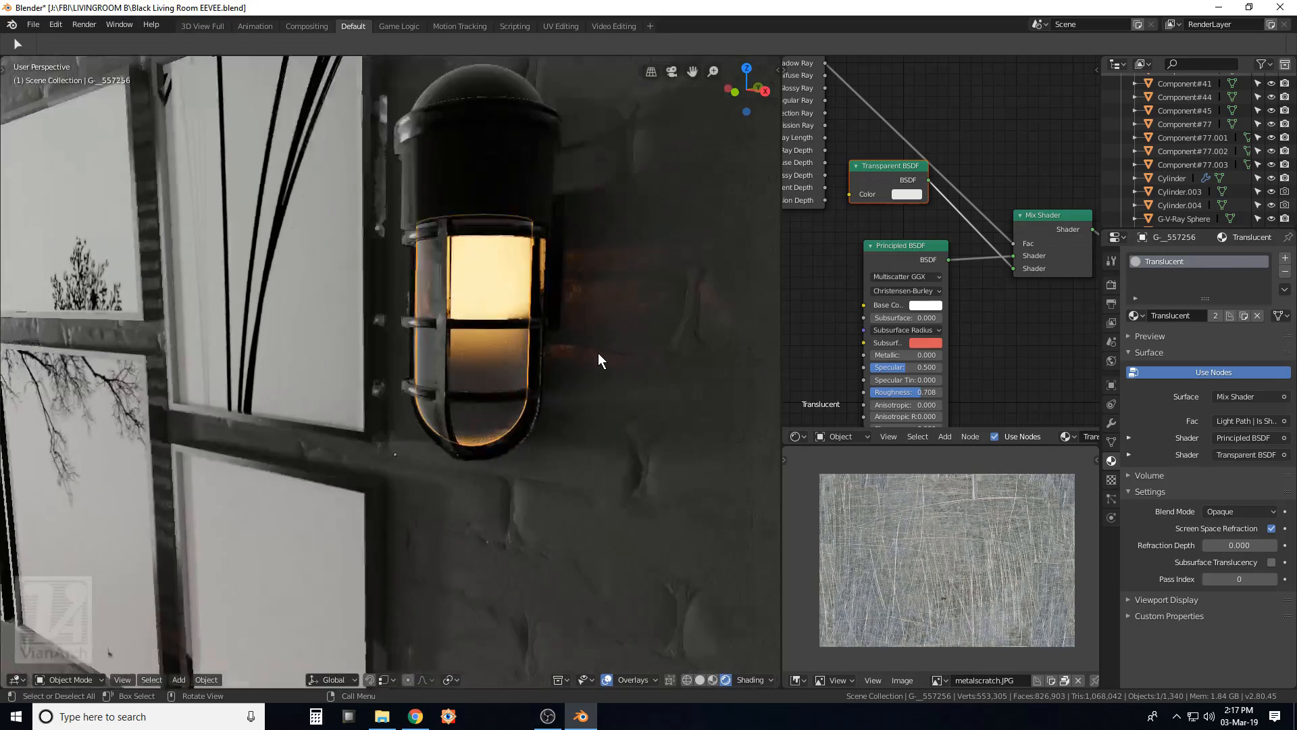
{"action": "scroll", "coordinate": [597, 352], "scroll_direction": "down", "scroll_amount": 3}
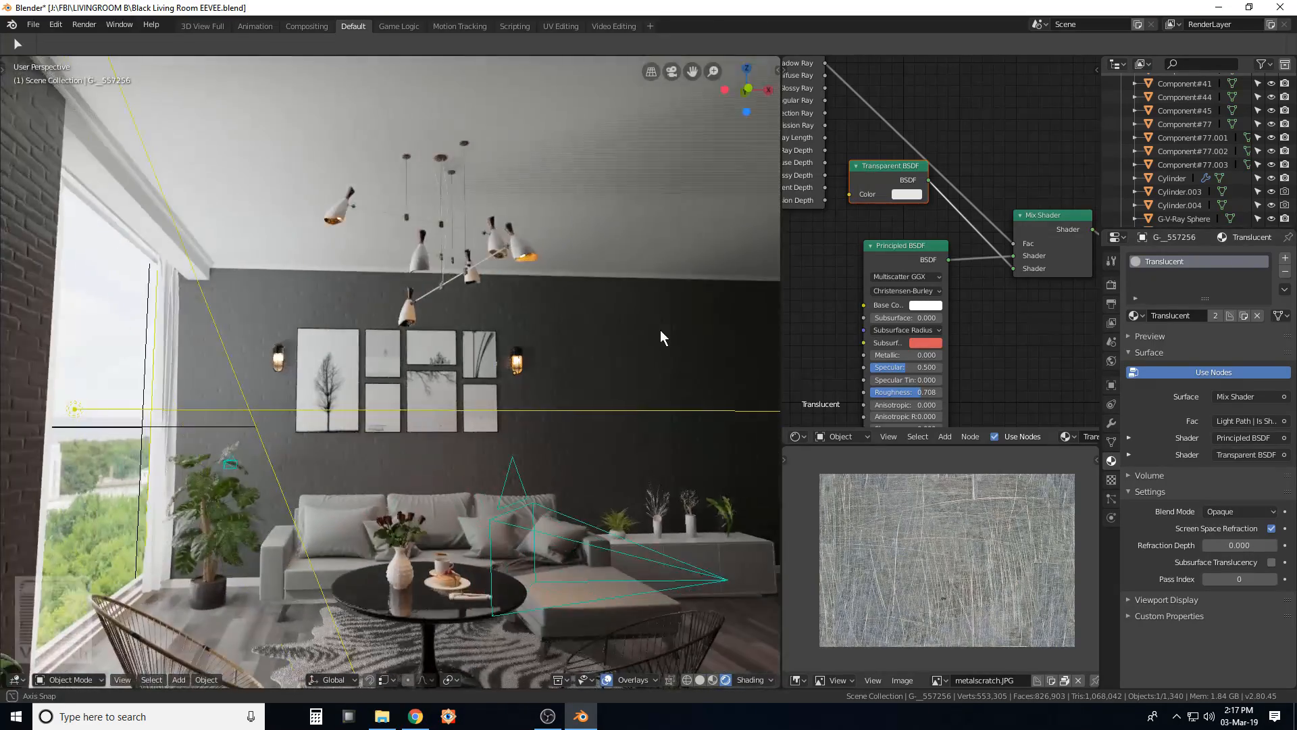
Set the Roughness of the wall lamp glass's Principled BSDF to 0.15 and check both wall lamps in the room.
{"action": "scroll", "coordinate": [659, 329], "scroll_direction": "up", "scroll_amount": 10}
{"action": "middle_click_drag", "start_coordinate": [602, 343], "coordinate": [533, 324]}
{"action": "scroll", "coordinate": [609, 342], "scroll_direction": "down", "scroll_amount": 10}
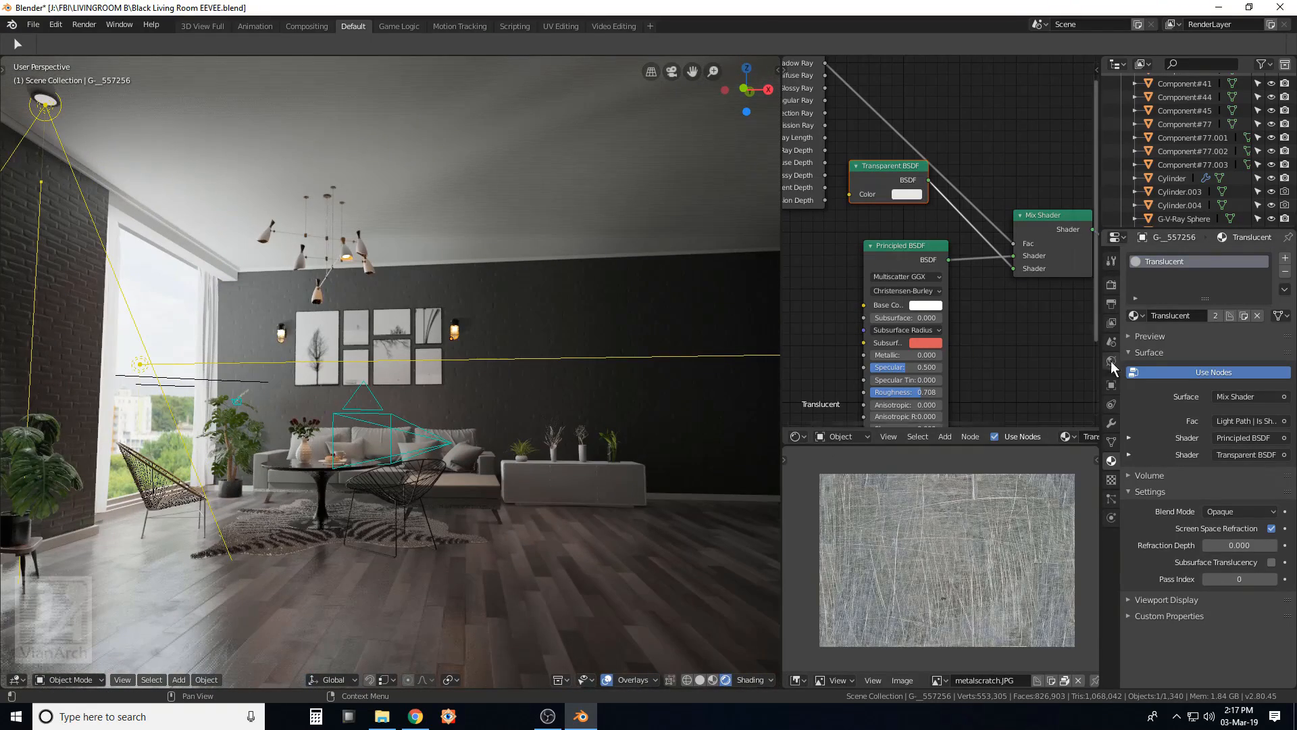
{"action": "scroll", "coordinate": [993, 324], "scroll_direction": "up", "scroll_amount": 2}
{"action": "key", "text": "BackSpace"}
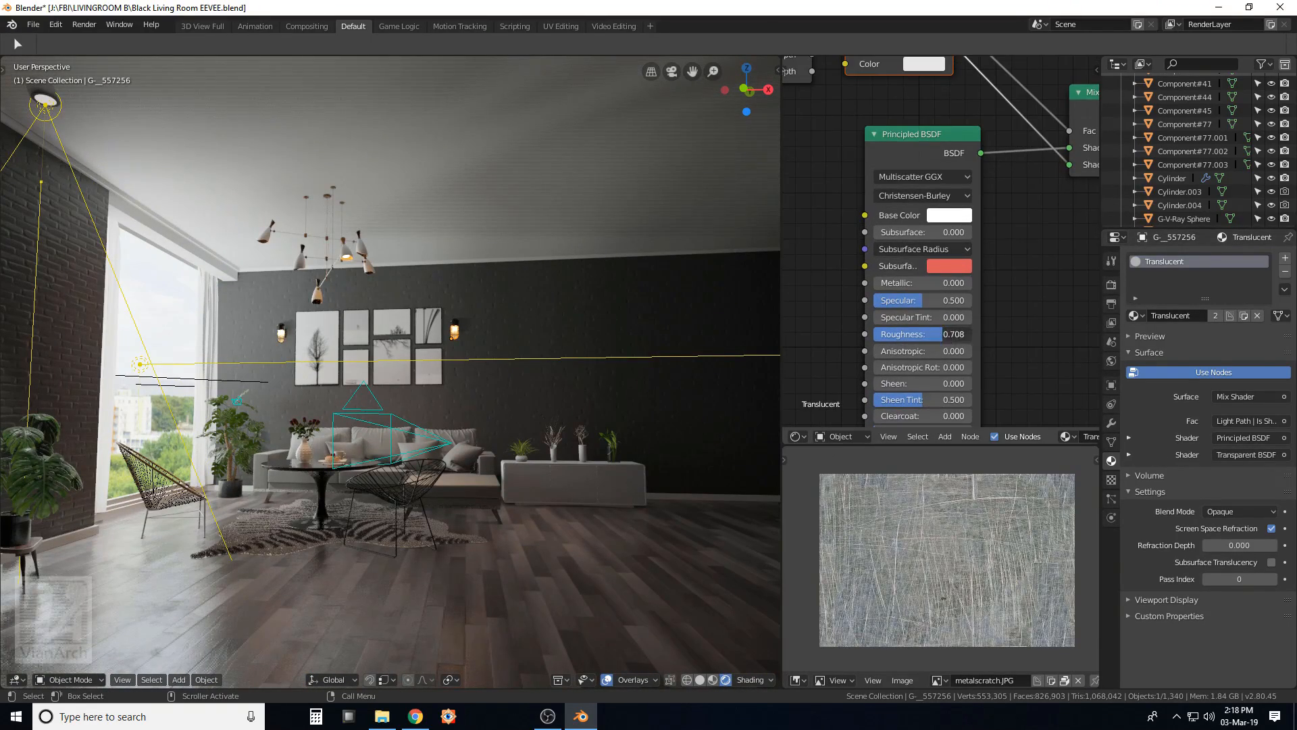
{"action": "left_click_drag", "start_coordinate": [918, 334], "coordinate": [931, 334]}
{"action": "scroll", "coordinate": [481, 329], "scroll_direction": "up", "scroll_amount": 5}
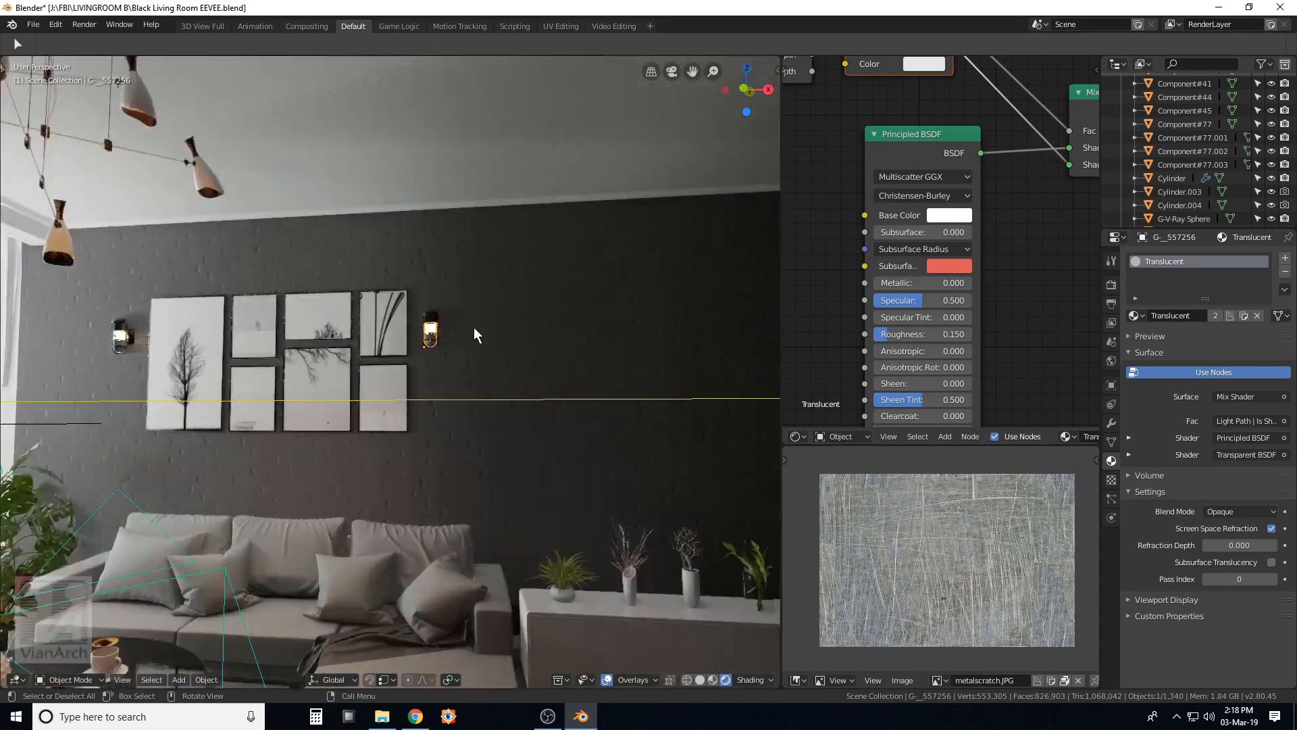
{"action": "scroll", "coordinate": [453, 323], "scroll_direction": "down", "scroll_amount": 3}
{"action": "scroll", "coordinate": [525, 333], "scroll_direction": "down", "scroll_amount": 4}
{"action": "middle_click_drag", "start_coordinate": [528, 334], "coordinate": [532, 334]}
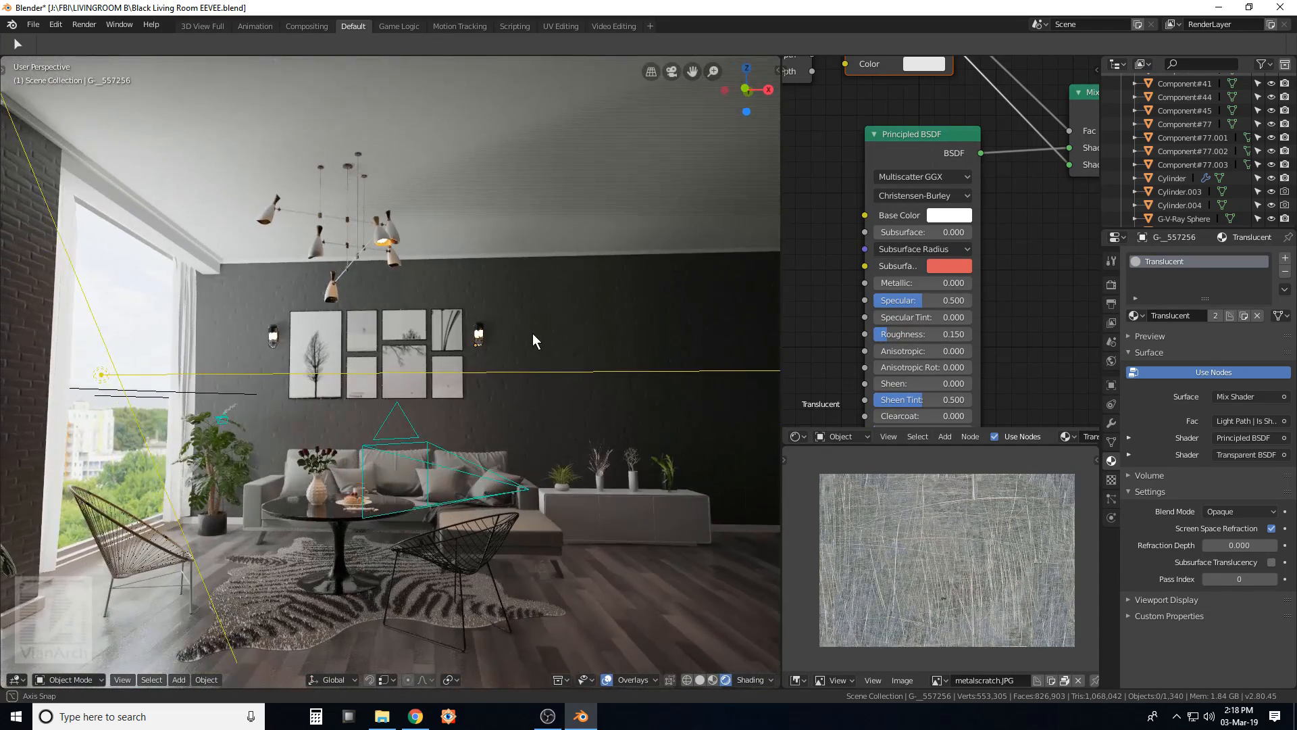
Insert a Math node between the wood floor's texture and the Specular input of its Principled BSDF.
{"action": "left_click", "coordinate": [659, 582]}
{"action": "scroll", "coordinate": [931, 297], "scroll_direction": "down", "scroll_amount": 3}
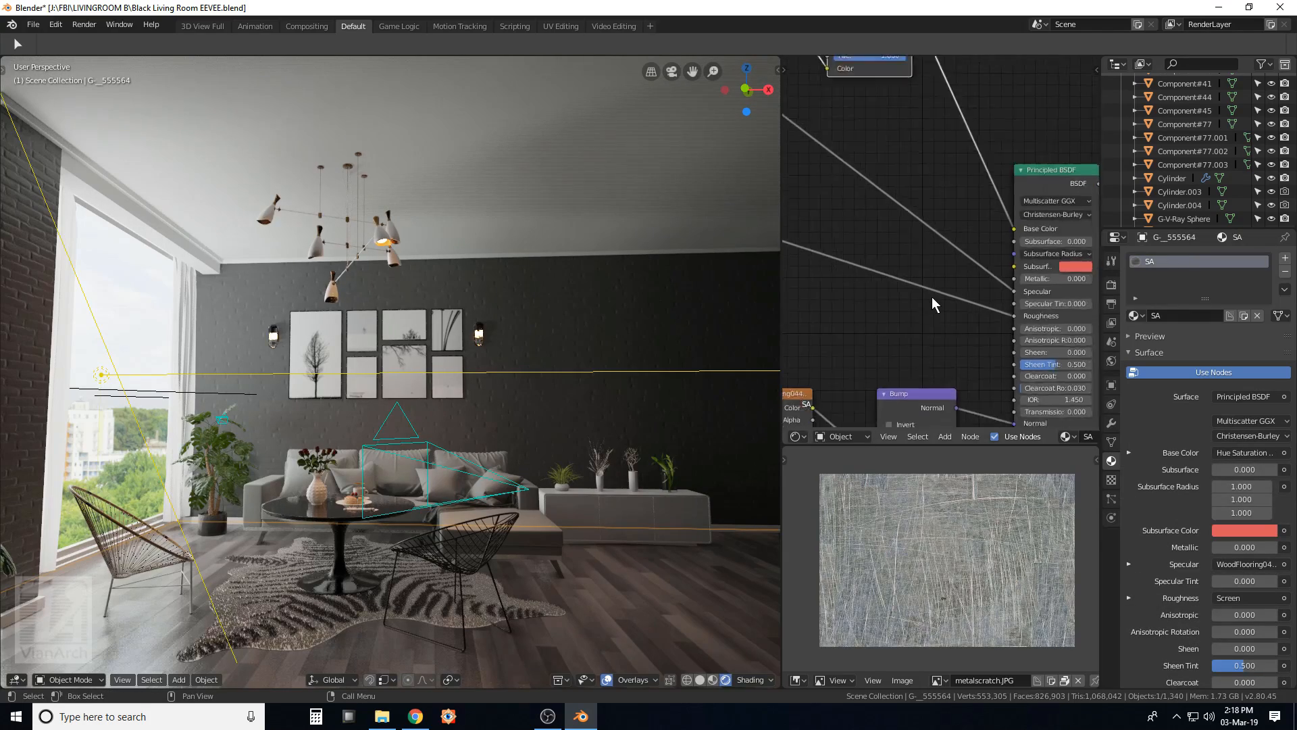
{"action": "middle_click_drag", "start_coordinate": [854, 279], "coordinate": [942, 315]}
{"action": "scroll", "coordinate": [390, 558], "scroll_direction": "up", "scroll_amount": 1}
{"action": "middle_click_drag", "start_coordinate": [390, 558], "coordinate": [351, 546]}
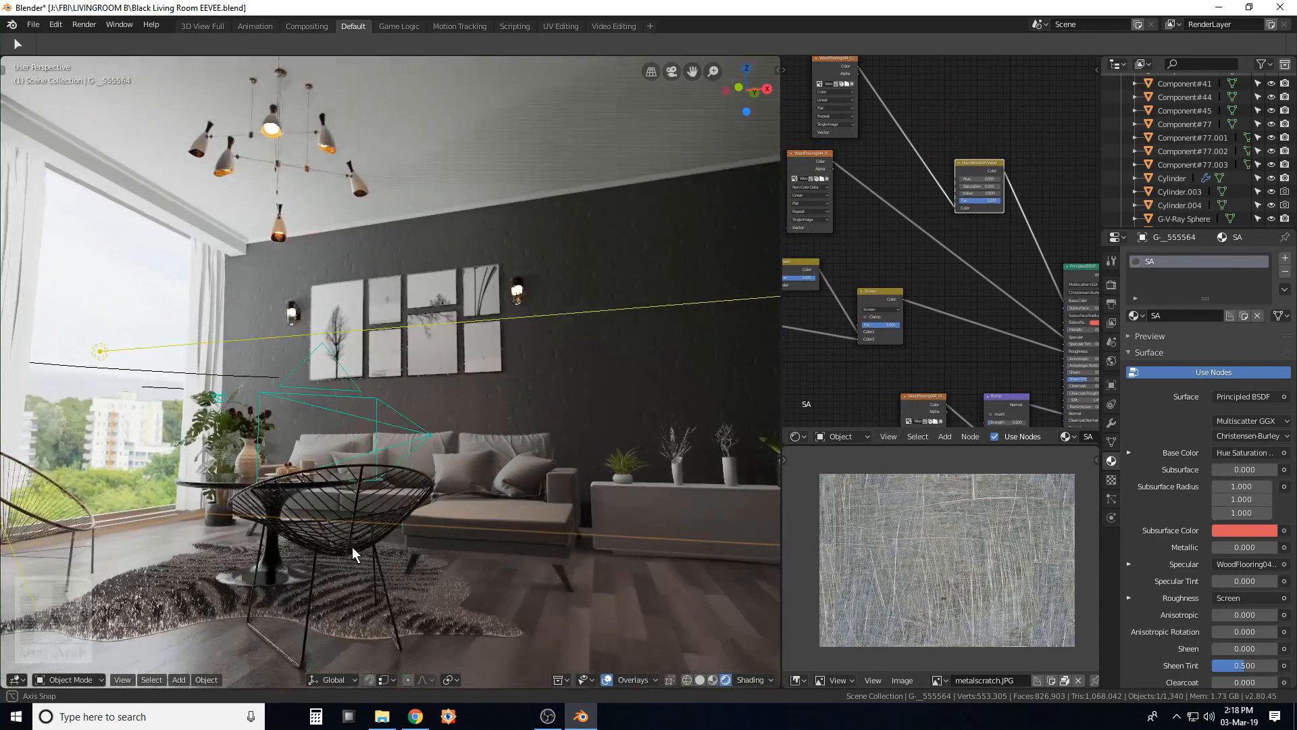
{"action": "scroll", "coordinate": [1016, 330], "scroll_direction": "up", "scroll_amount": 4}
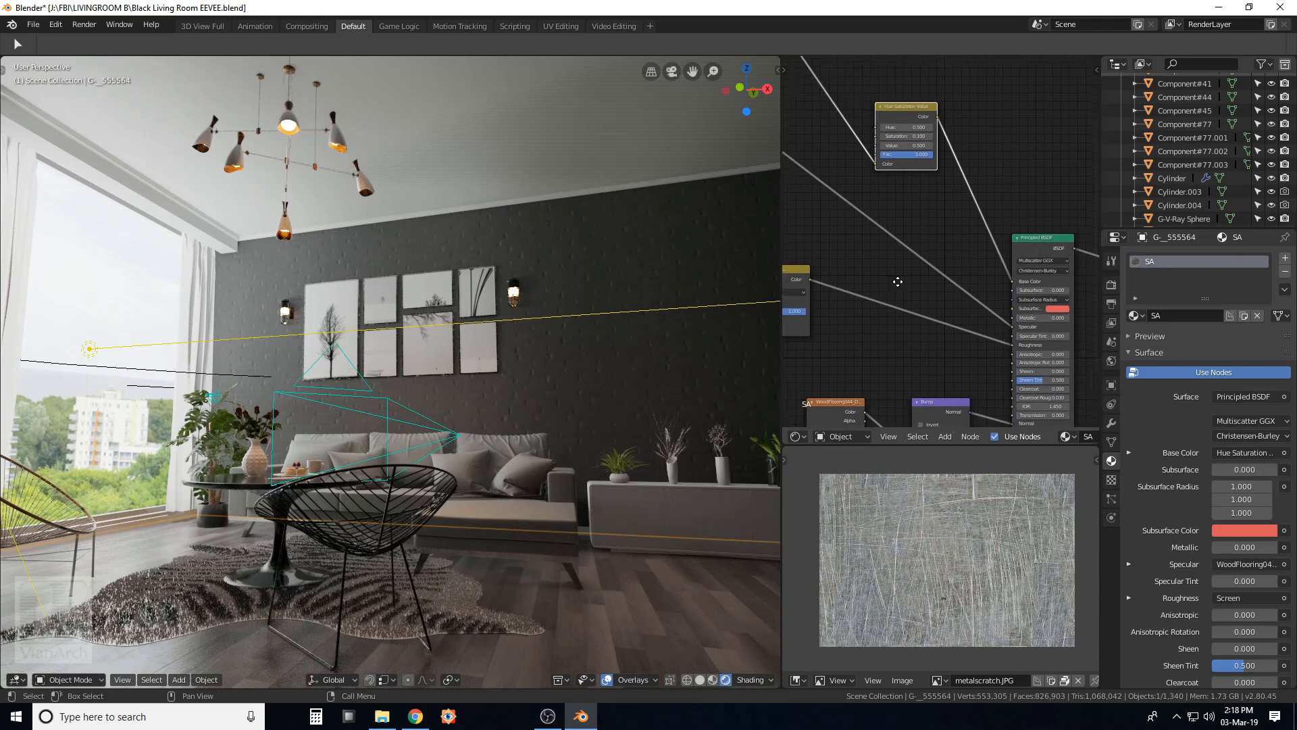
{"action": "scroll", "coordinate": [935, 284], "scroll_direction": "down", "scroll_amount": 5}
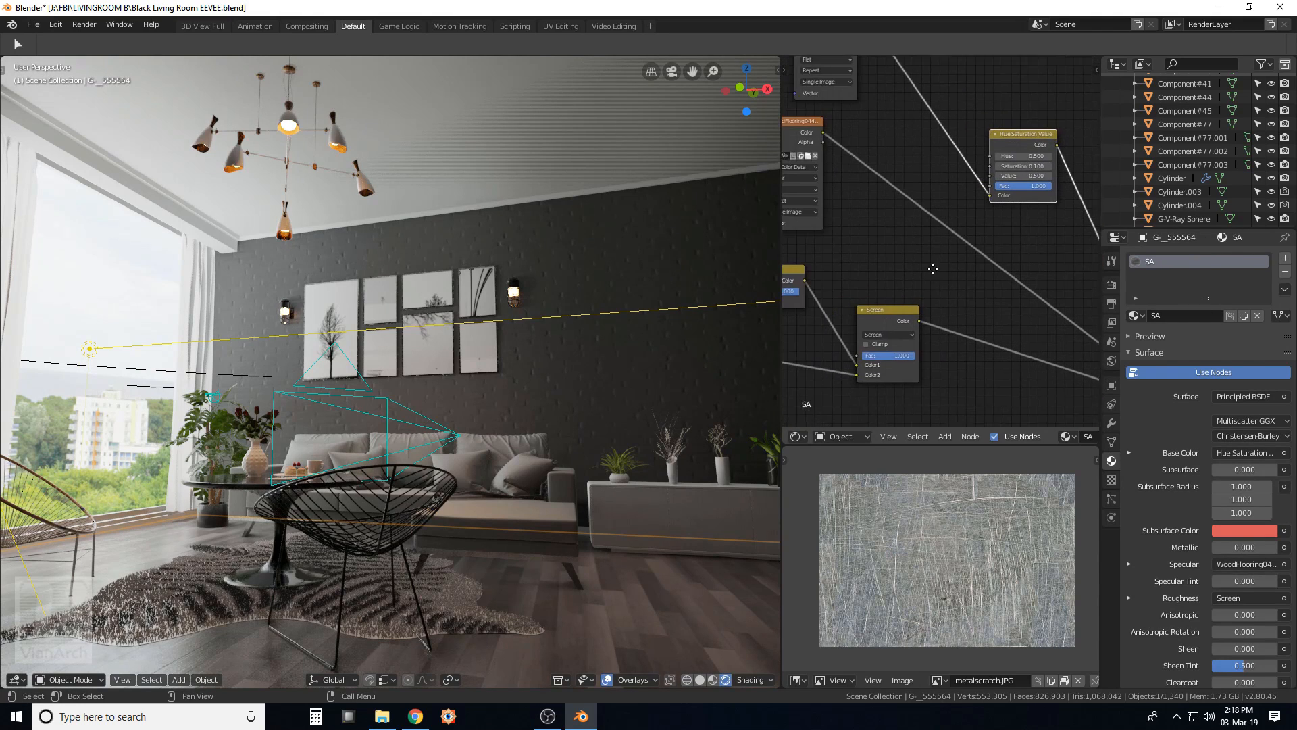
{"action": "key", "text": "shift+a"}
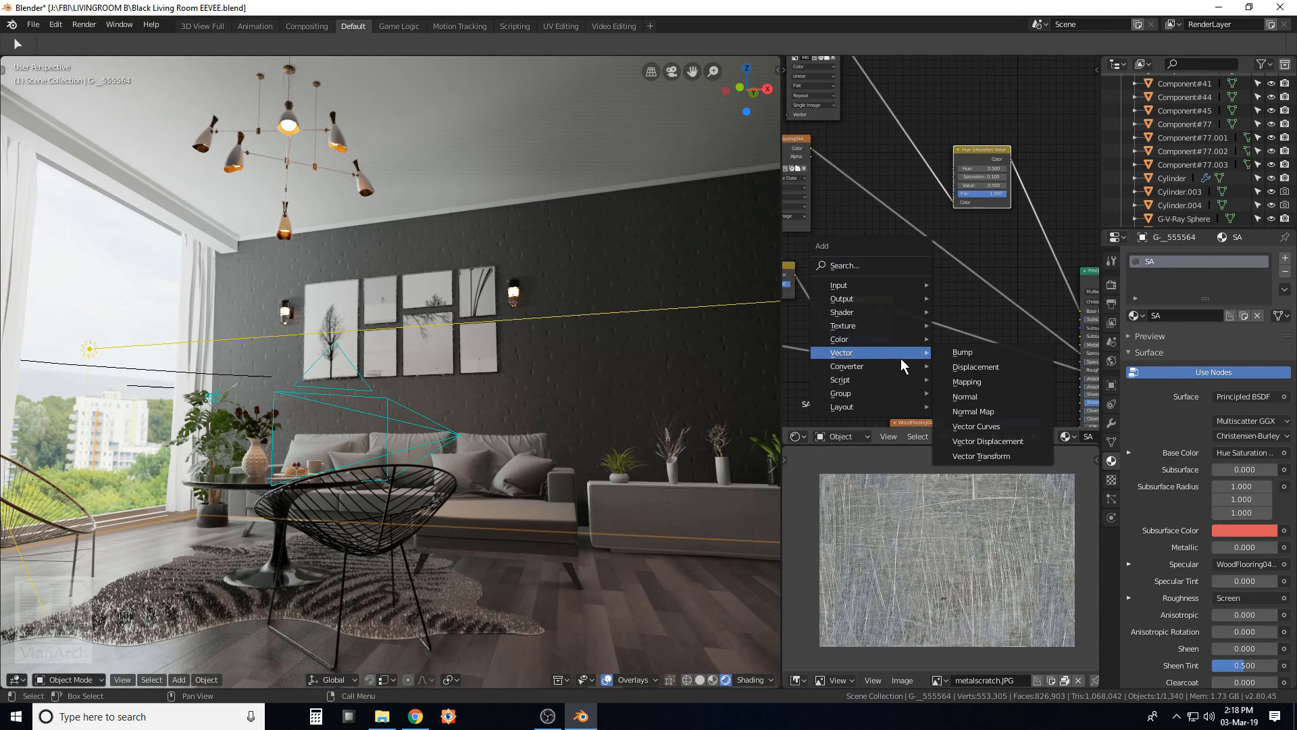
{"action": "mouse_move", "coordinate": [897, 365]}
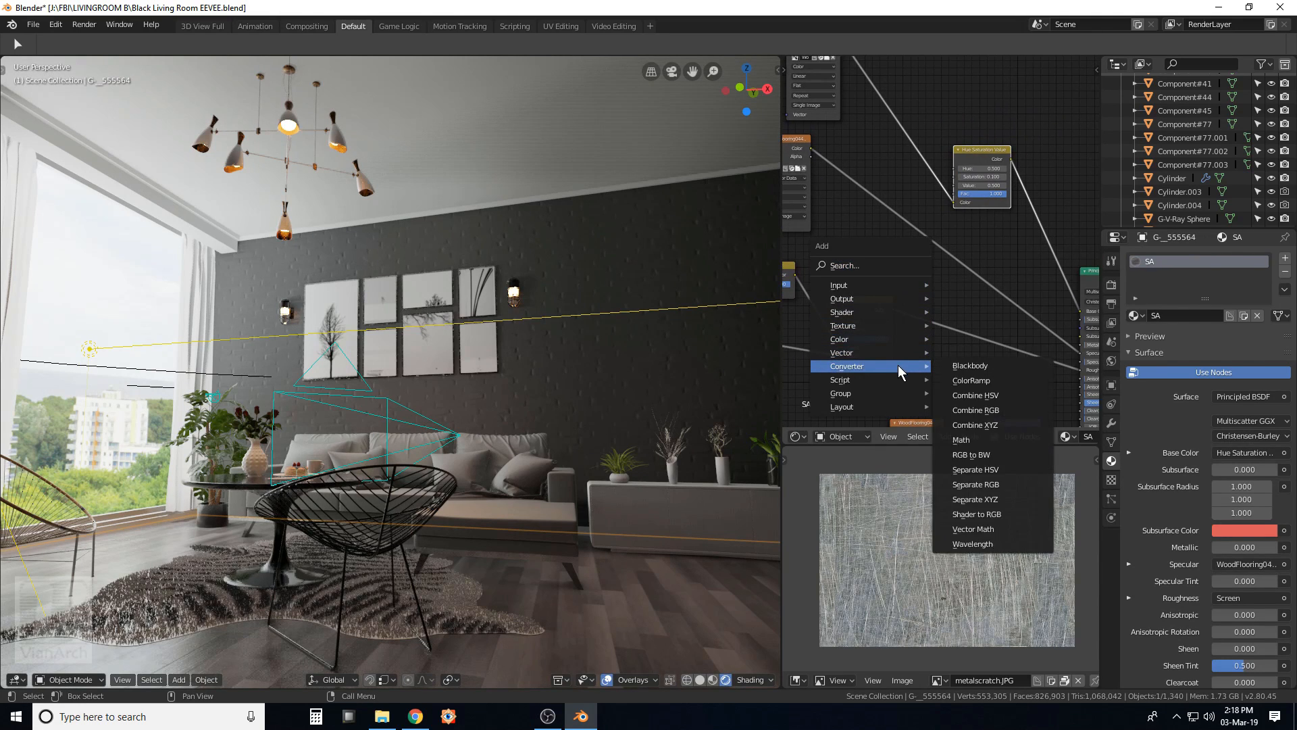
{"action": "left_click", "coordinate": [961, 439]}
{"action": "left_click", "coordinate": [878, 200]}
Switch the floor's new Math node to Multiply with a value of 0.5 and check the floor reflections.
{"action": "scroll", "coordinate": [910, 218], "scroll_direction": "up", "scroll_amount": 3}
{"action": "left_click", "coordinate": [905, 227]}
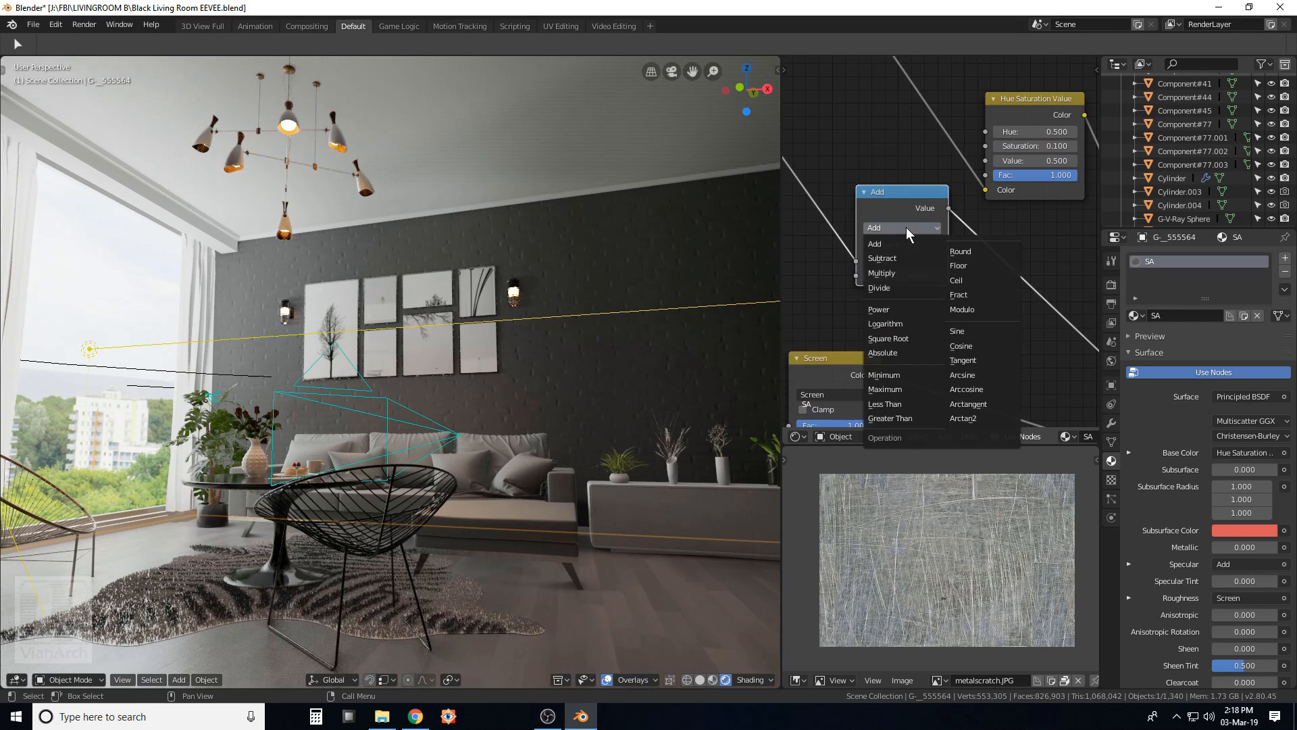
{"action": "left_click", "coordinate": [904, 273]}
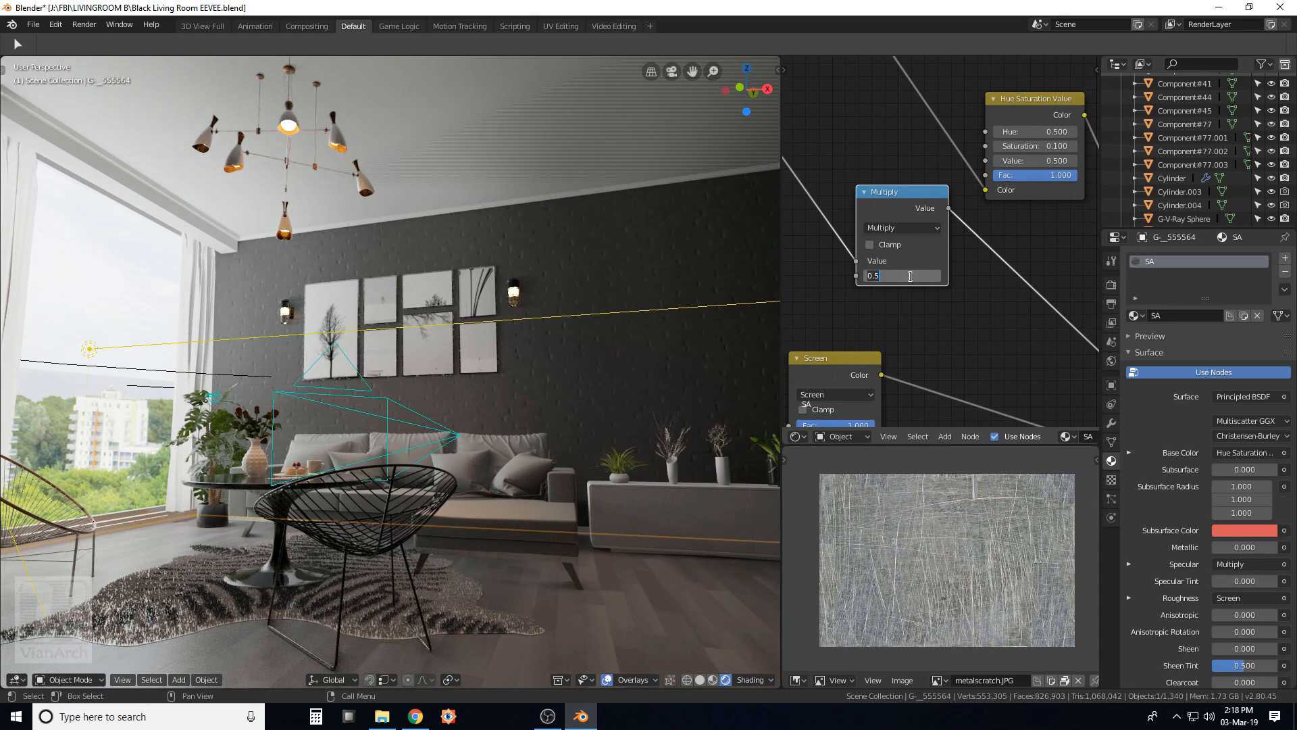
{"action": "key", "text": "Return"}
{"action": "middle_click_drag", "start_coordinate": [456, 241], "coordinate": [517, 253]}
{"action": "middle_click_drag", "start_coordinate": [339, 303], "coordinate": [551, 260]}
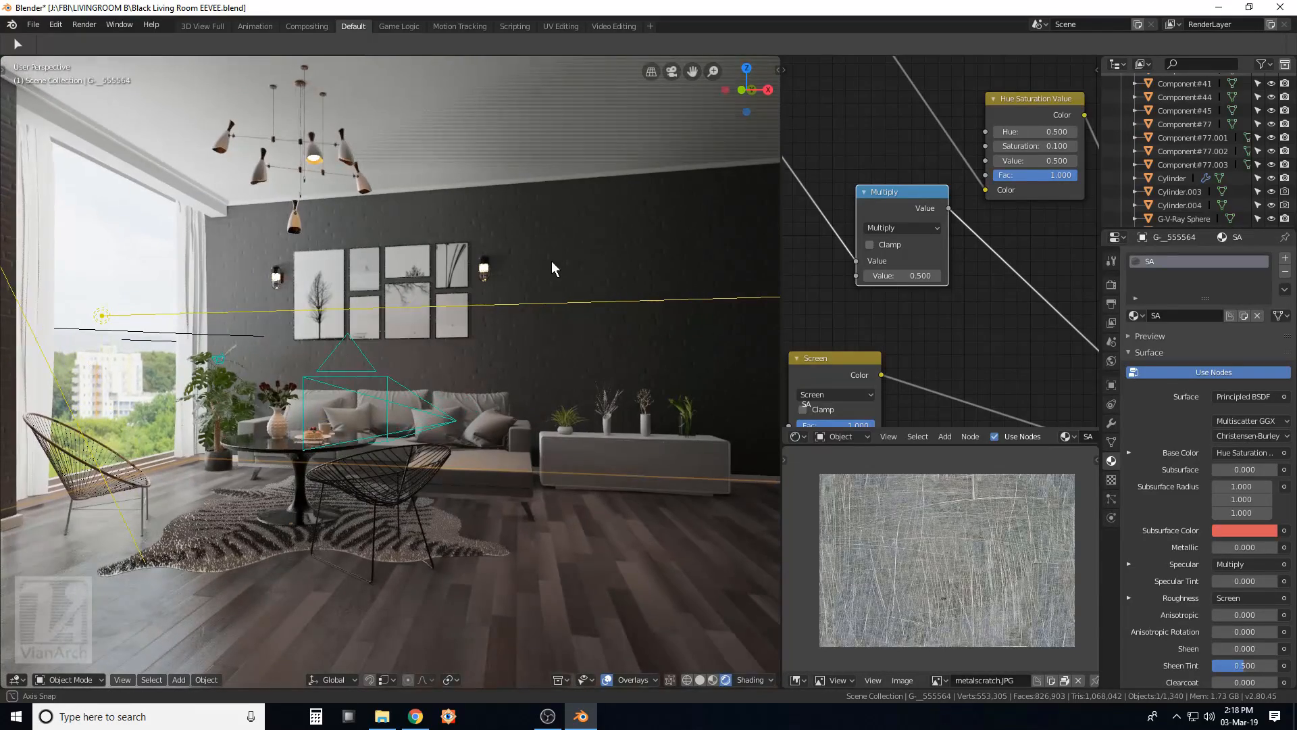
Tint the window area light a pale light blue and check the effect across the room.
{"action": "scroll", "coordinate": [148, 327], "scroll_direction": "up", "scroll_amount": 3}
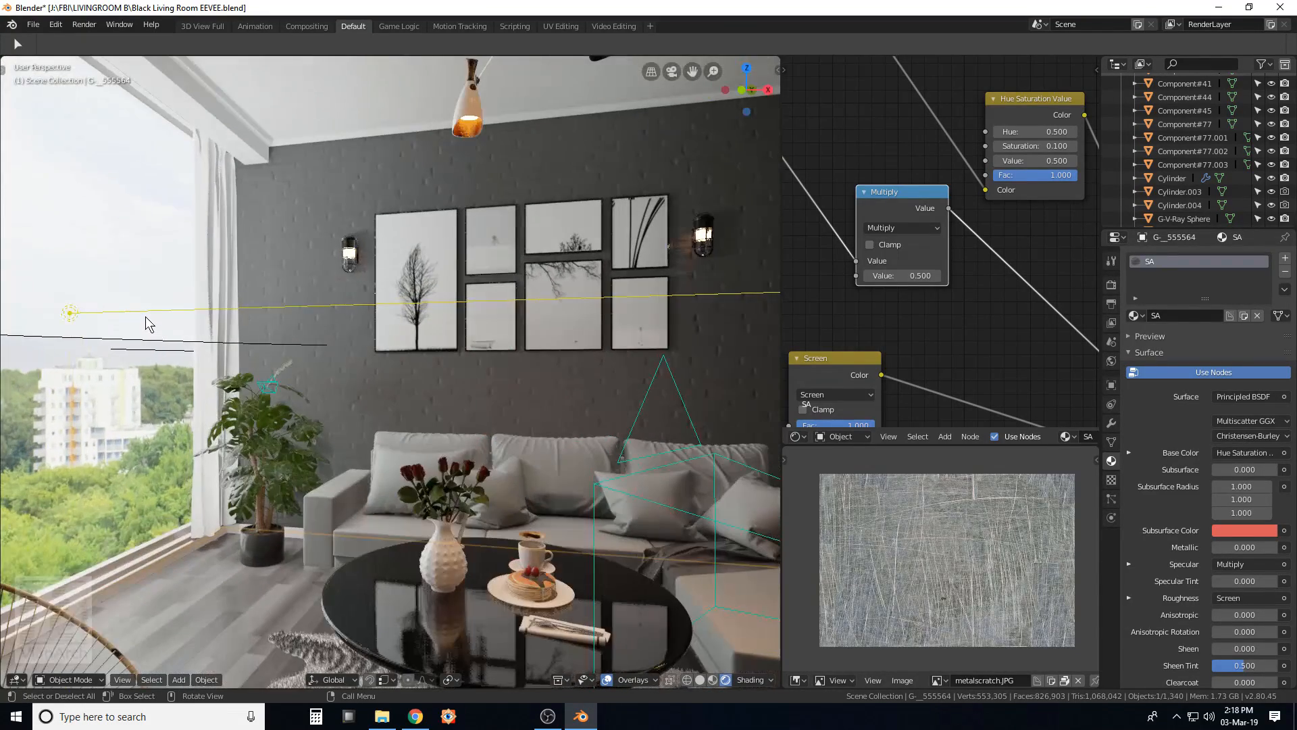
{"action": "left_click", "coordinate": [145, 310]}
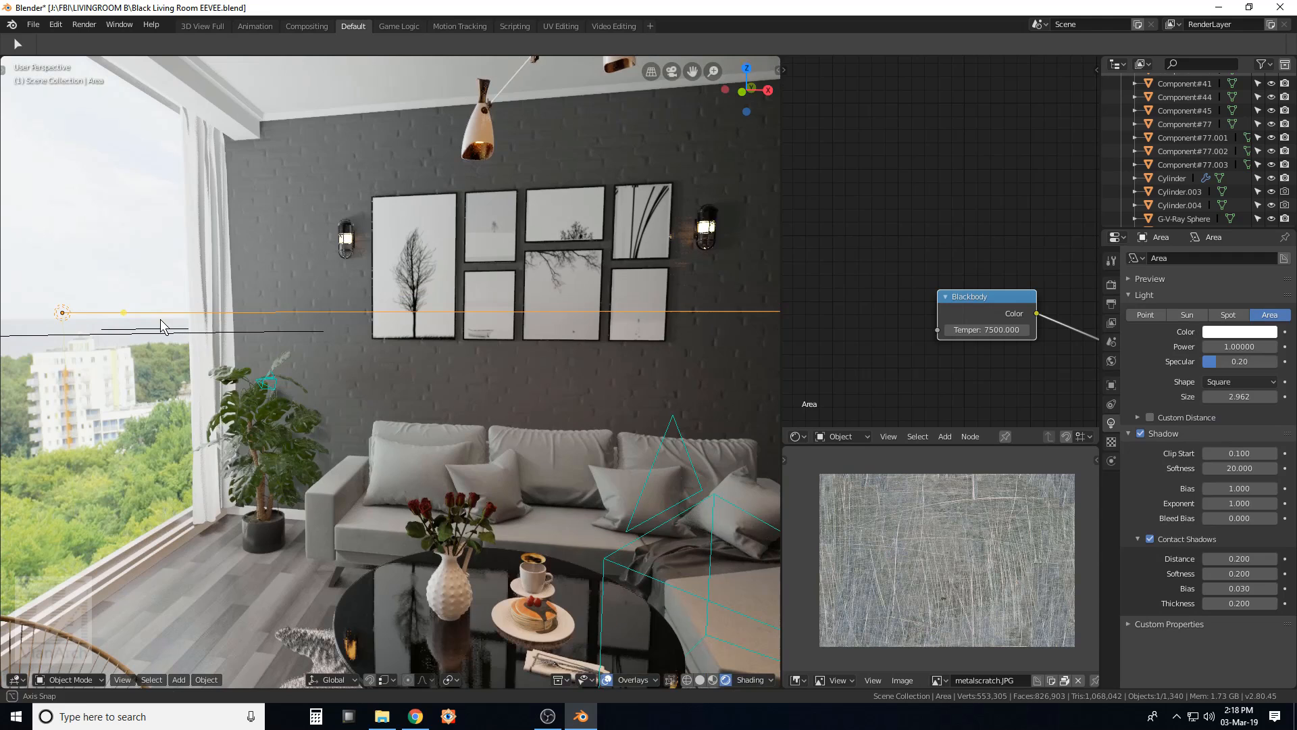
{"action": "left_click", "coordinate": [1215, 332]}
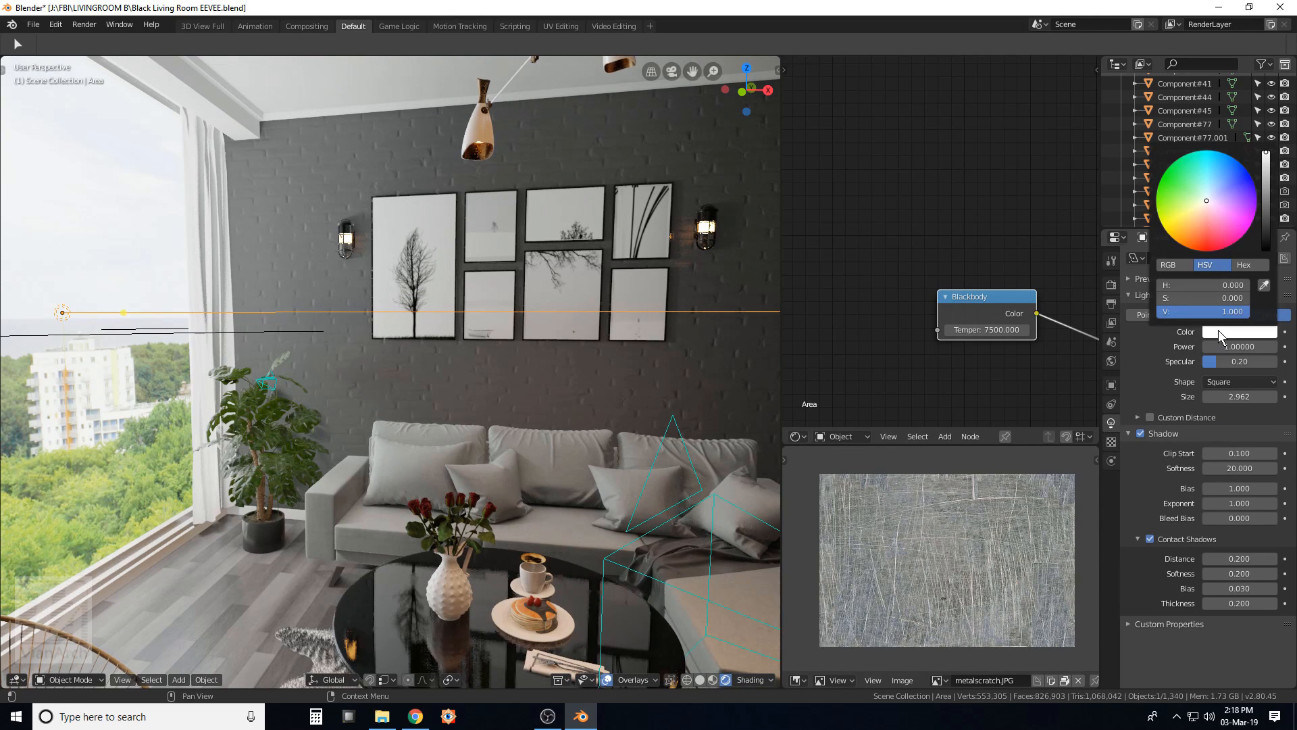
{"action": "left_click_drag", "start_coordinate": [1206, 196], "coordinate": [1210, 186]}
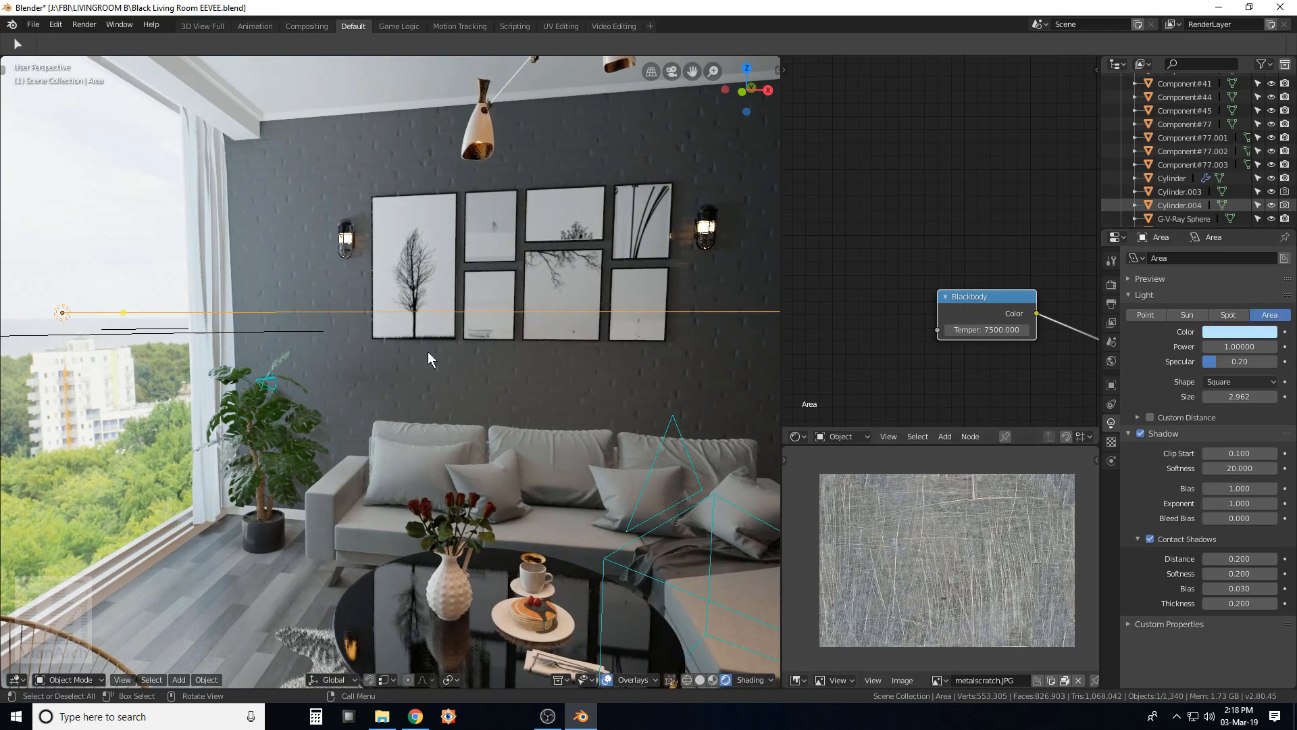
{"action": "scroll", "coordinate": [343, 364], "scroll_direction": "down", "scroll_amount": 6}
{"action": "scroll", "coordinate": [348, 354], "scroll_direction": "down", "scroll_amount": 3}
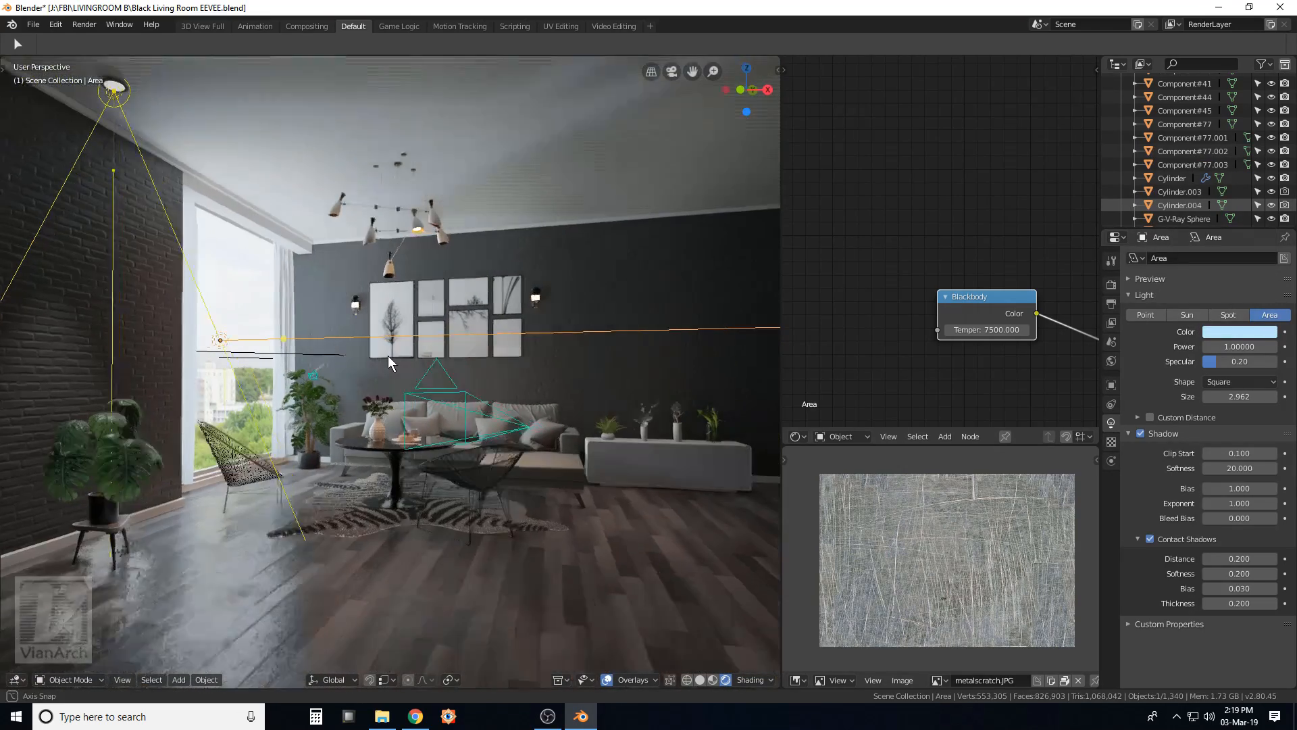
Set the Emission Strength of the round ceiling lamp's Light material to 5.
{"action": "scroll", "coordinate": [109, 91], "scroll_direction": "up", "scroll_amount": 5}
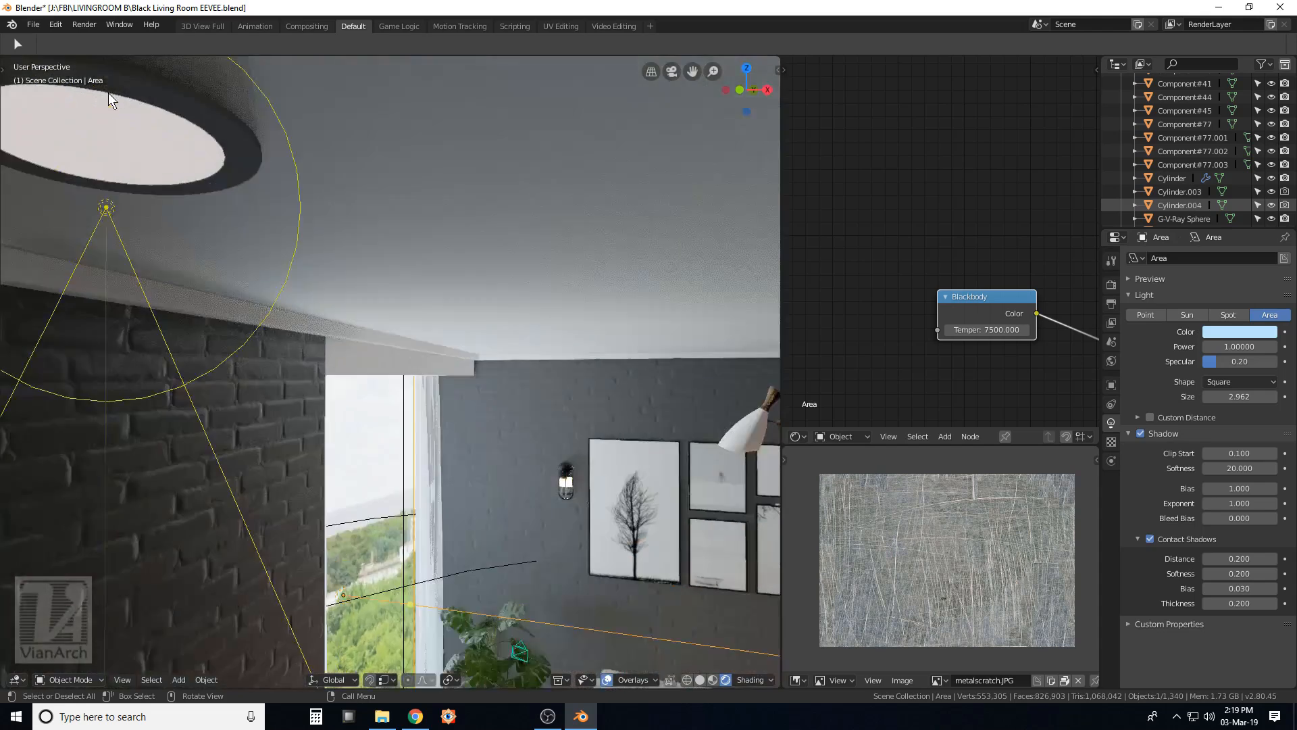
{"action": "left_click", "coordinate": [179, 131]}
{"action": "middle_click_drag", "start_coordinate": [999, 217], "coordinate": [845, 135]}
{"action": "scroll", "coordinate": [958, 131], "scroll_direction": "down", "scroll_amount": 4, "text": "ctrl"}
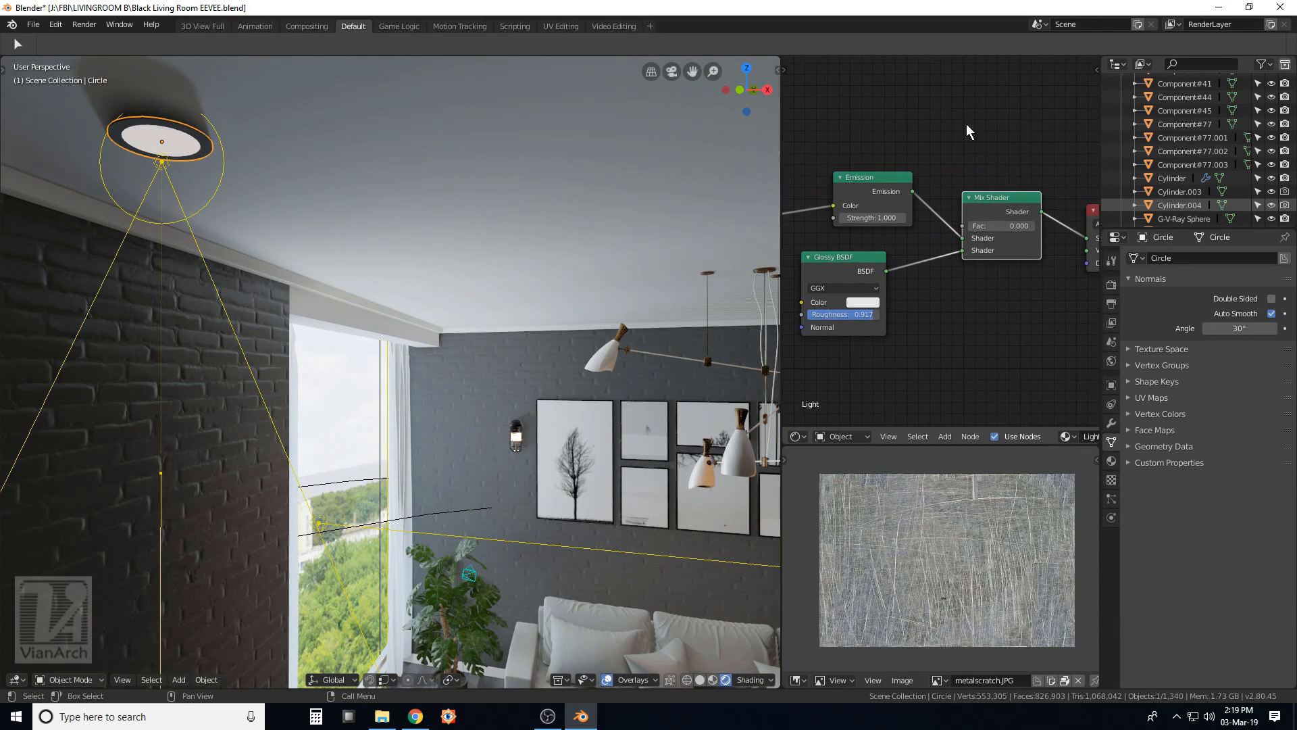
{"action": "left_click", "coordinate": [1111, 461]}
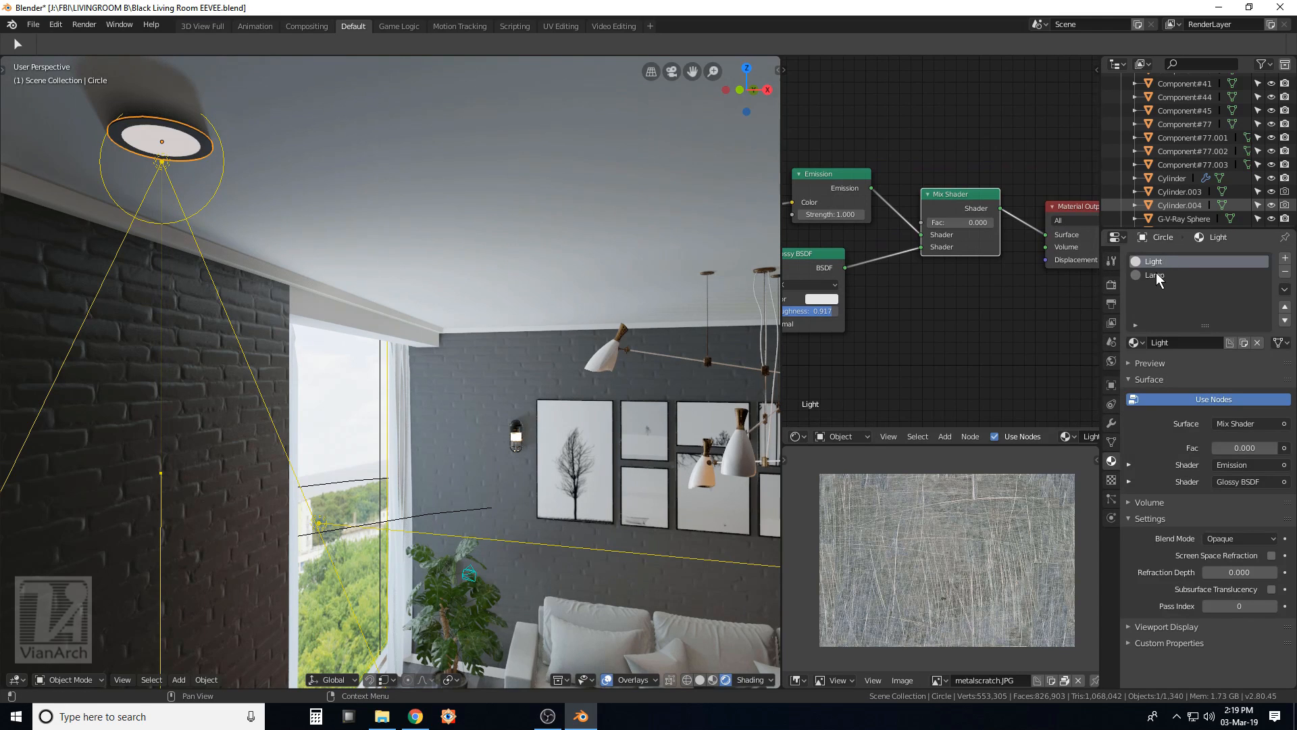
{"action": "scroll", "coordinate": [980, 295], "scroll_direction": "down", "scroll_amount": 2, "text": "ctrl"}
{"action": "scroll", "coordinate": [938, 283], "scroll_direction": "up", "scroll_amount": 2}
{"action": "middle_click_drag", "start_coordinate": [929, 283], "coordinate": [1031, 302]}
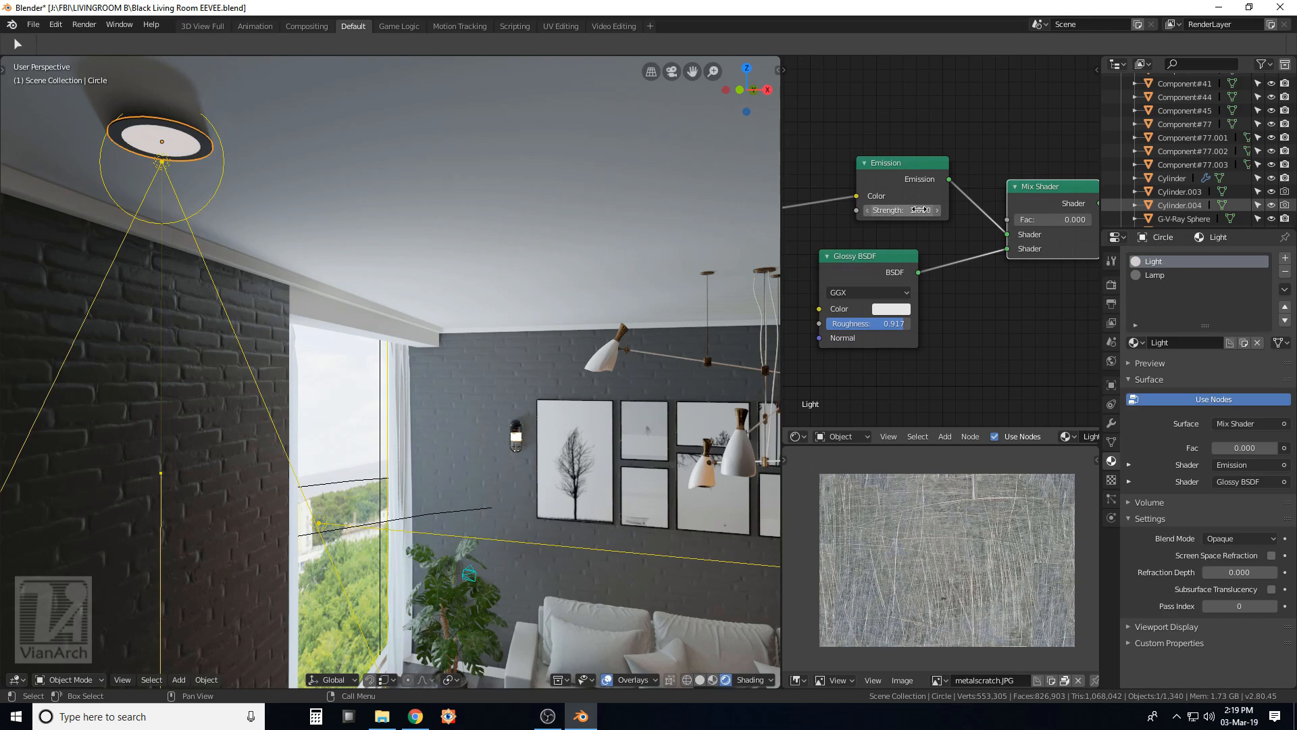
{"action": "key", "text": "Return"}
{"action": "scroll", "coordinate": [327, 250], "scroll_direction": "down", "scroll_amount": 5}
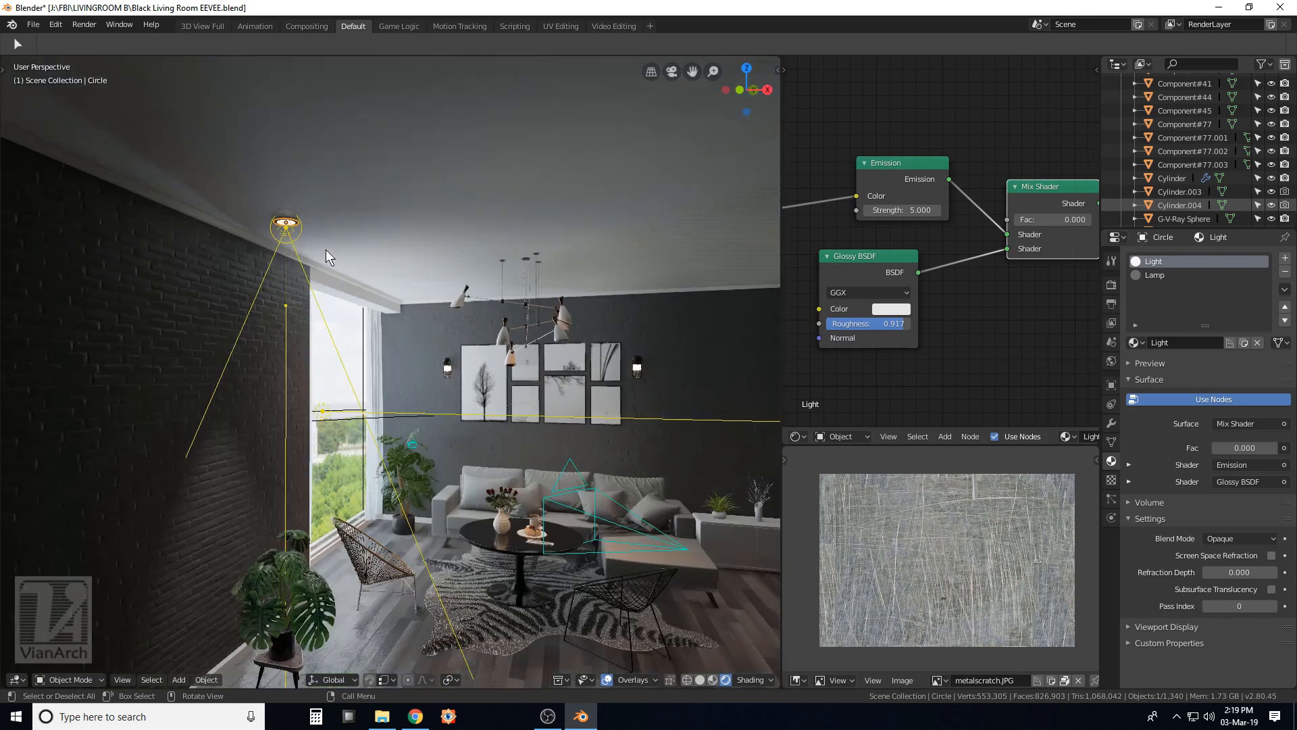
Raise the round ceiling lamp along Z by about 0.04 so it sits against the ceiling.
{"action": "scroll", "coordinate": [327, 189], "scroll_direction": "up", "scroll_amount": 6}
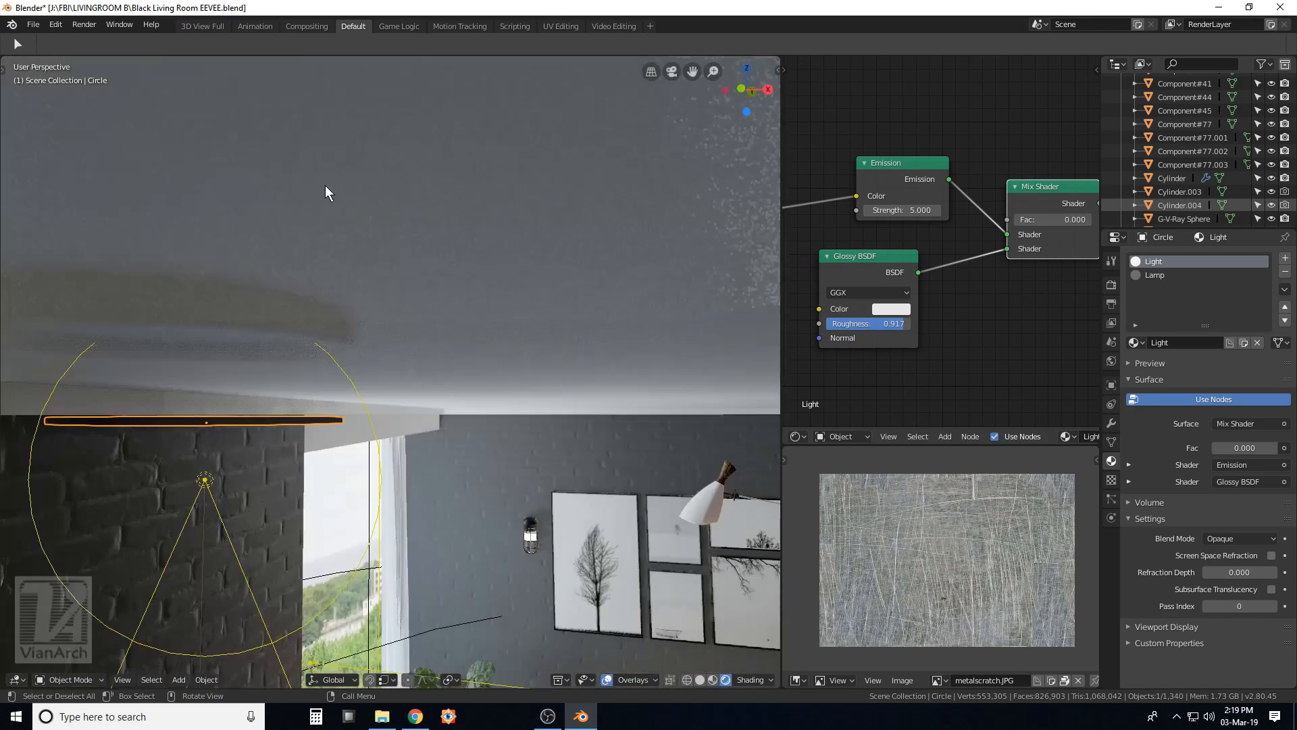
{"action": "middle_click_drag", "start_coordinate": [322, 219], "coordinate": [322, 216]}
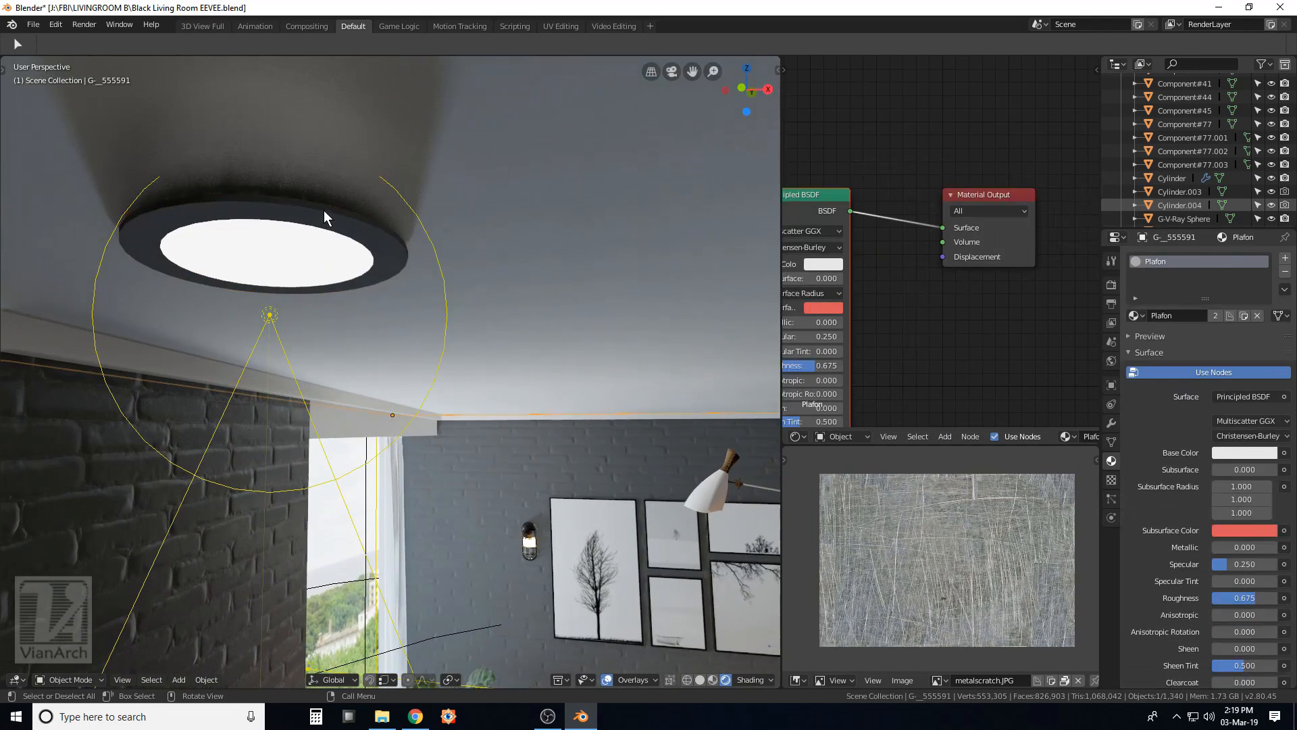
{"action": "key", "text": "g"}
{"action": "key", "text": "z"}
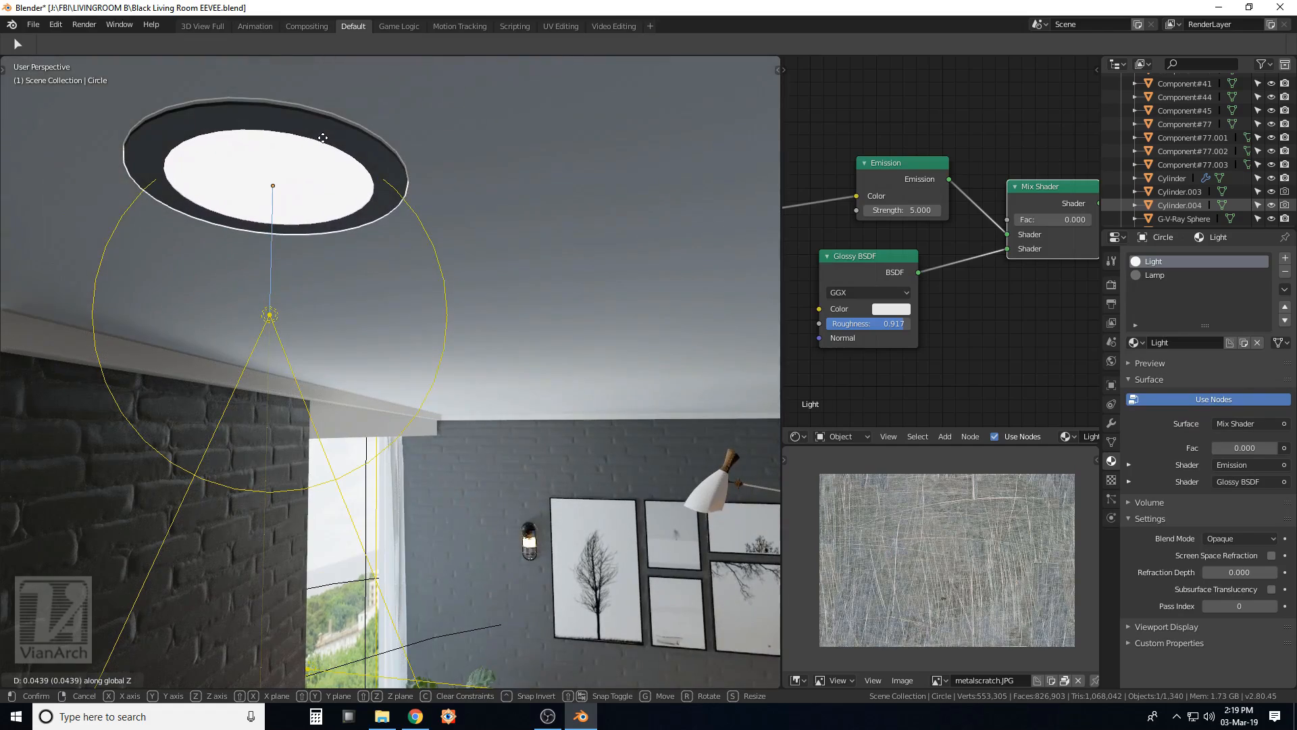
{"action": "left_click", "coordinate": [321, 141]}
{"action": "middle_click_drag", "start_coordinate": [317, 144], "coordinate": [434, 270]}
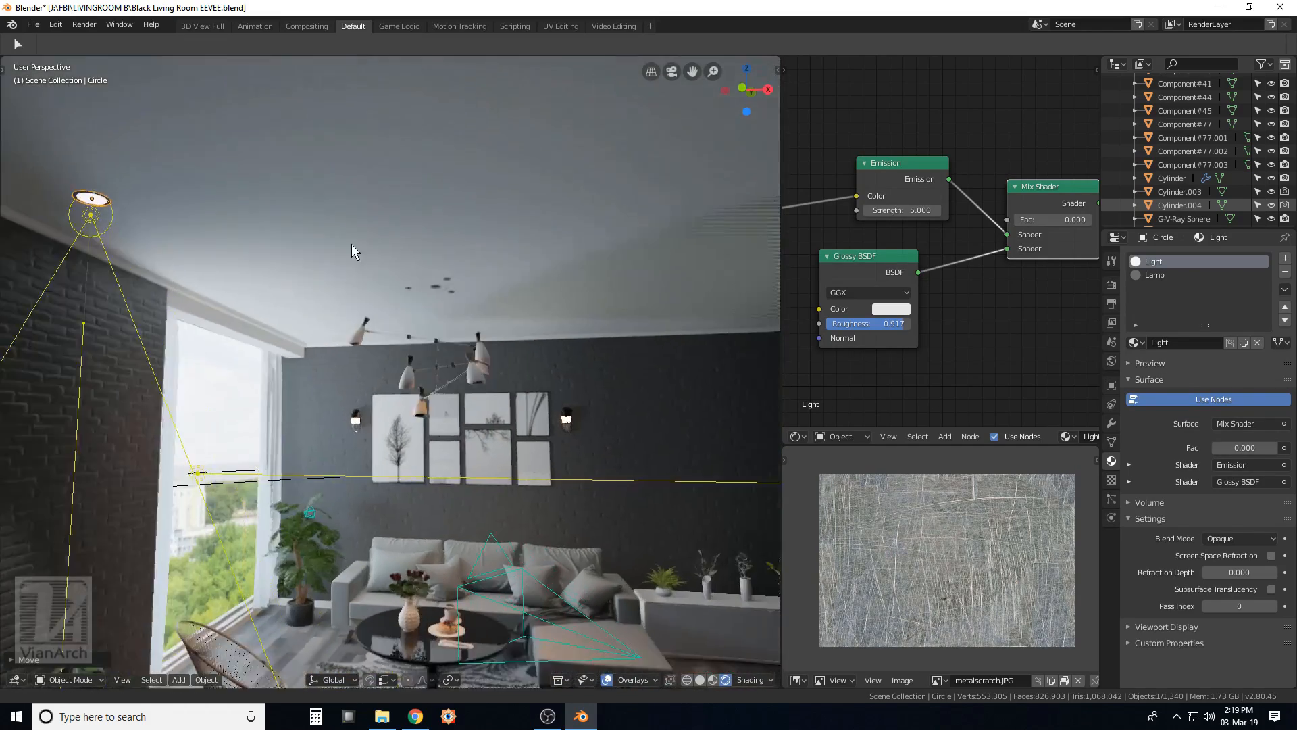
{"action": "mouse_move", "coordinate": [351, 246]}
{"action": "middle_mouse_down"}
{"action": "mouse_move", "coordinate": [310, 245]}
{"action": "mouse_move", "coordinate": [358, 259]}
{"action": "middle_mouse_up"}
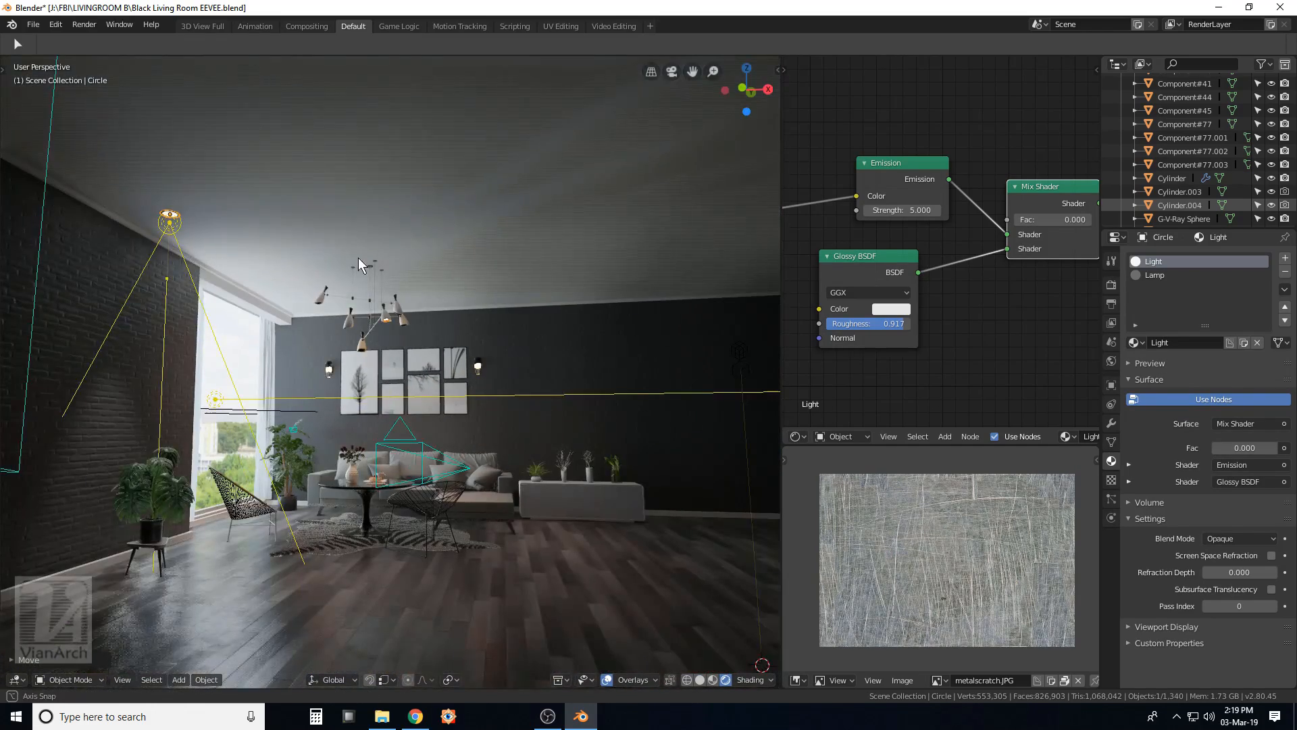
{"action": "scroll", "coordinate": [193, 275], "scroll_direction": "up", "scroll_amount": 1}
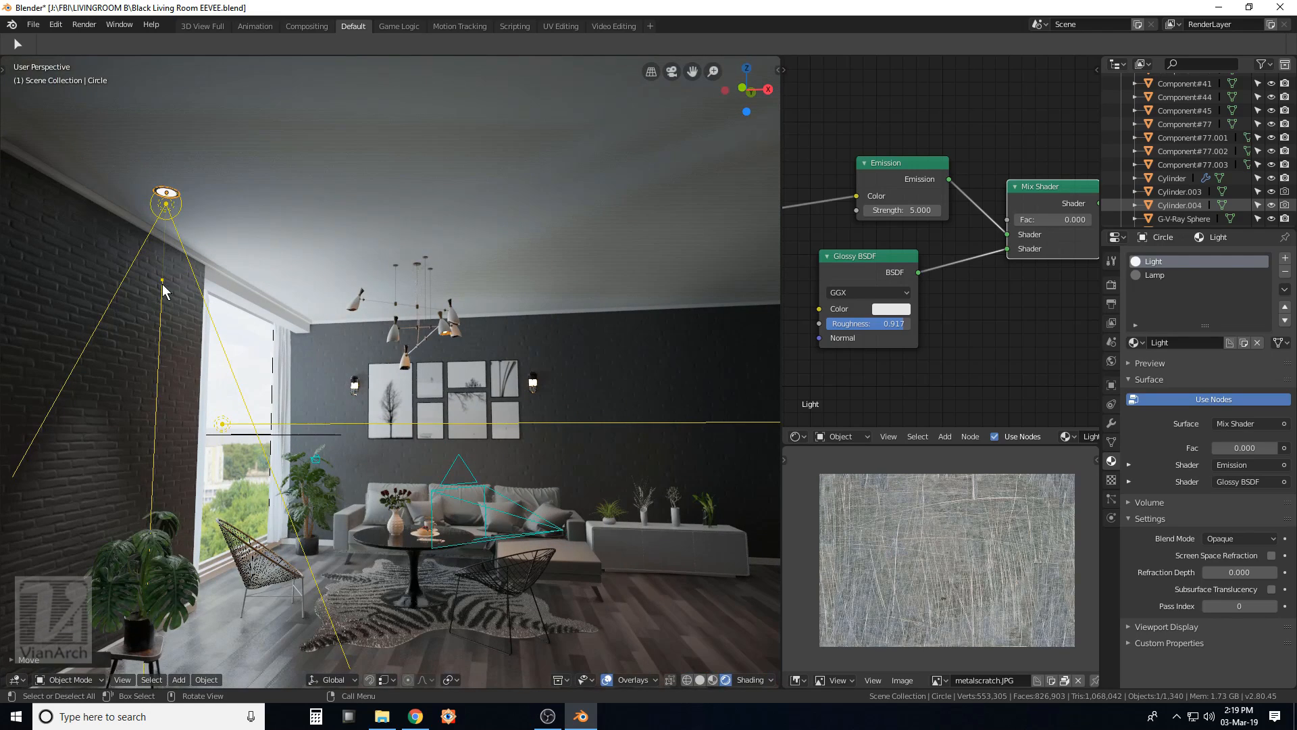
Select the ceiling lamp with its spot light and make a linked duplicate of both, offset horizontally at the same height.
{"action": "left_click", "coordinate": [162, 292], "text": "shift"}
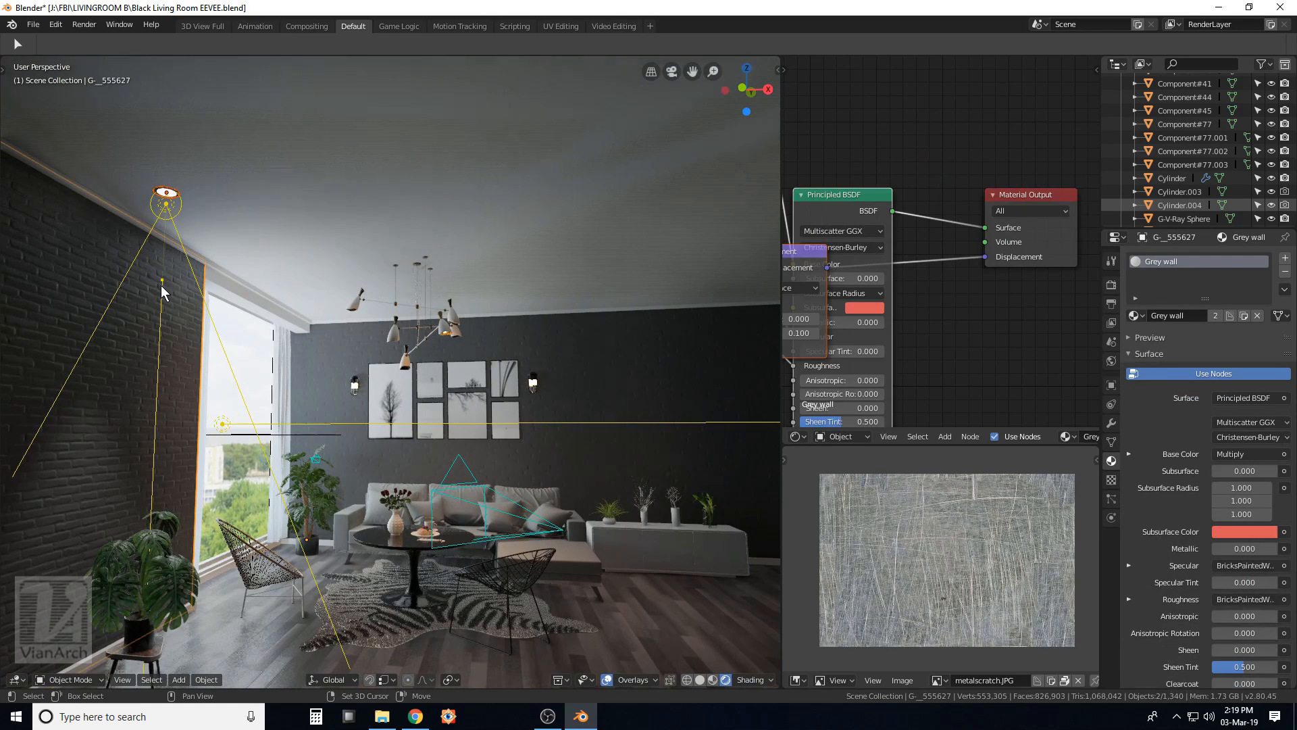
{"action": "left_click", "coordinate": [162, 292]}
{"action": "scroll", "coordinate": [163, 288], "scroll_direction": "up", "scroll_amount": 5}
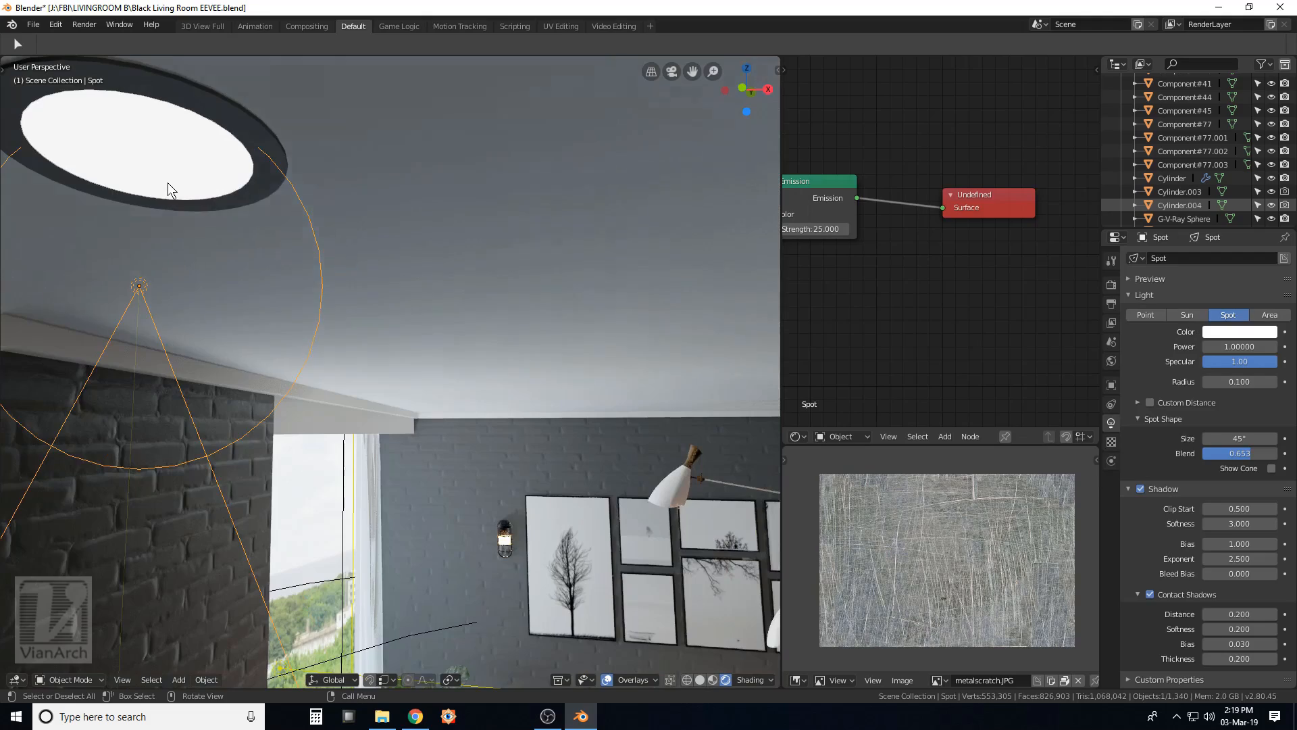
{"action": "left_click", "coordinate": [267, 140], "text": "shift"}
{"action": "scroll", "coordinate": [195, 240], "scroll_direction": "down", "scroll_amount": 5}
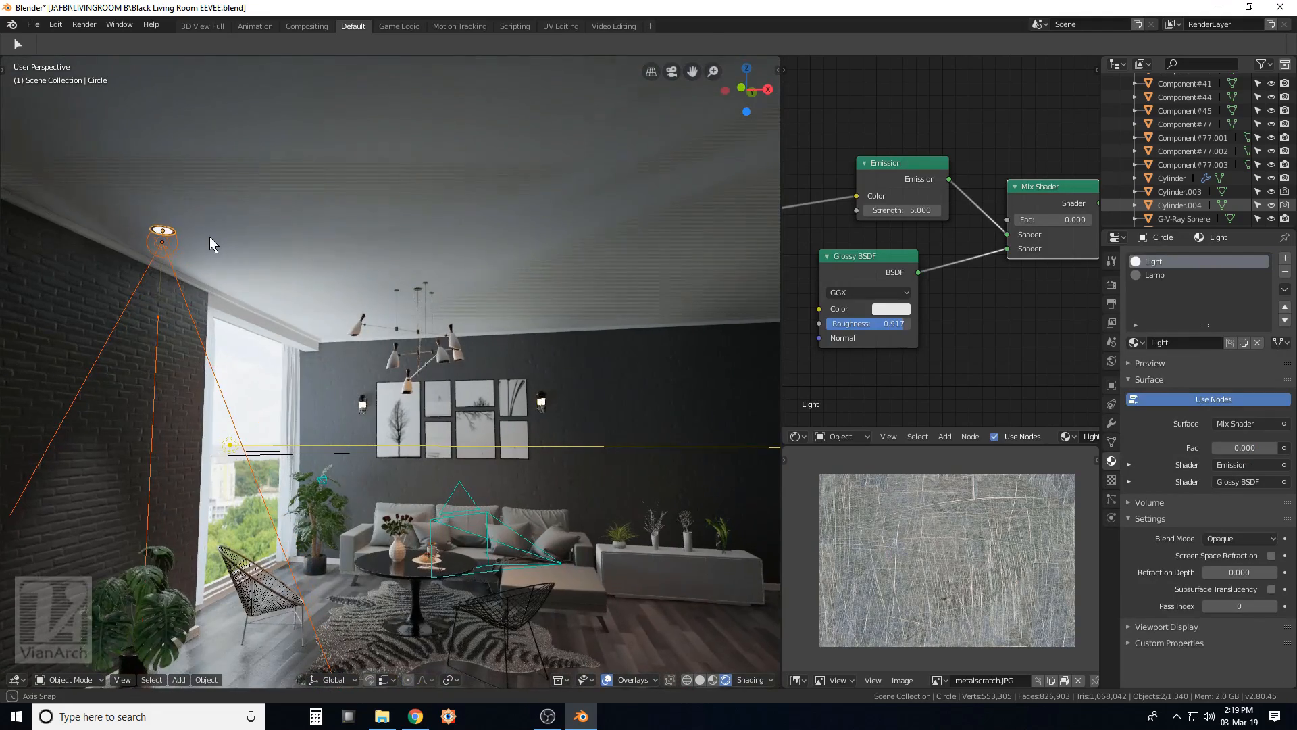
{"action": "middle_click_drag", "start_coordinate": [245, 234], "coordinate": [217, 228], "text": "shift"}
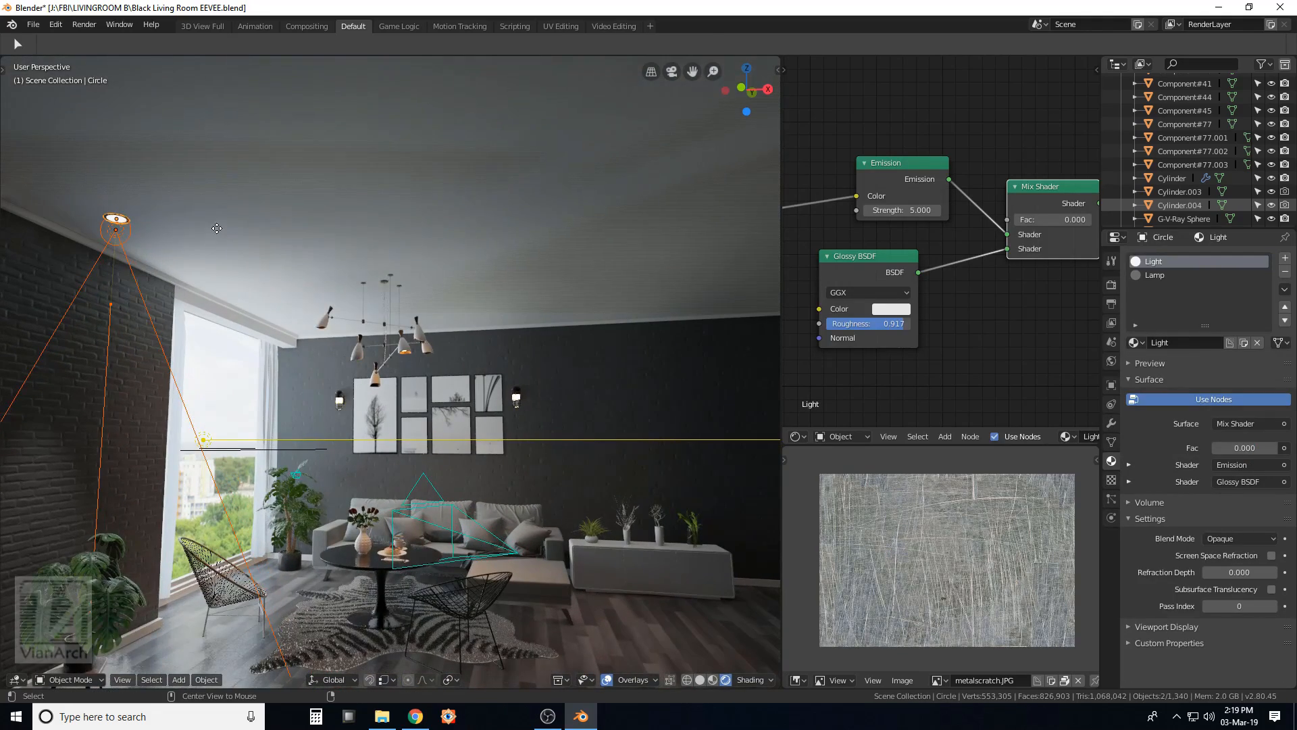
{"action": "key", "text": "shift+d"}
{"action": "key", "text": "shift+z"}
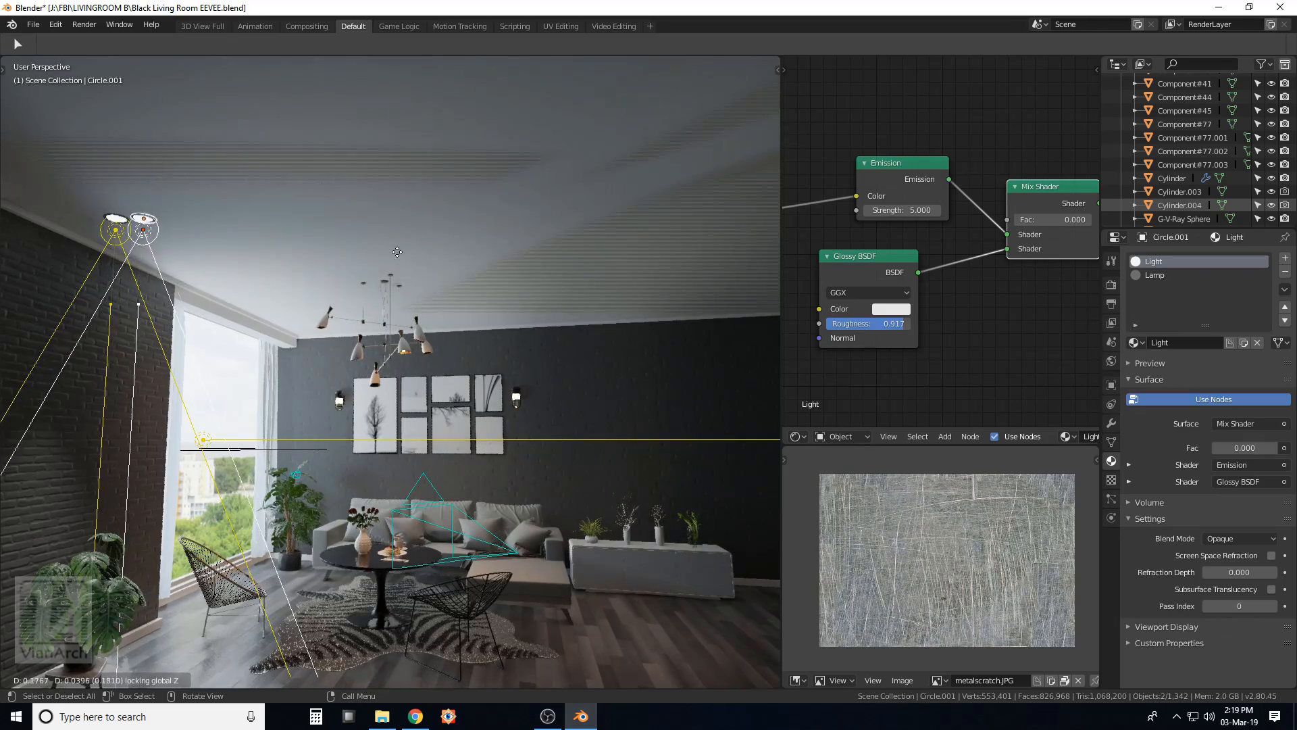
{"action": "left_click", "coordinate": [706, 234]}
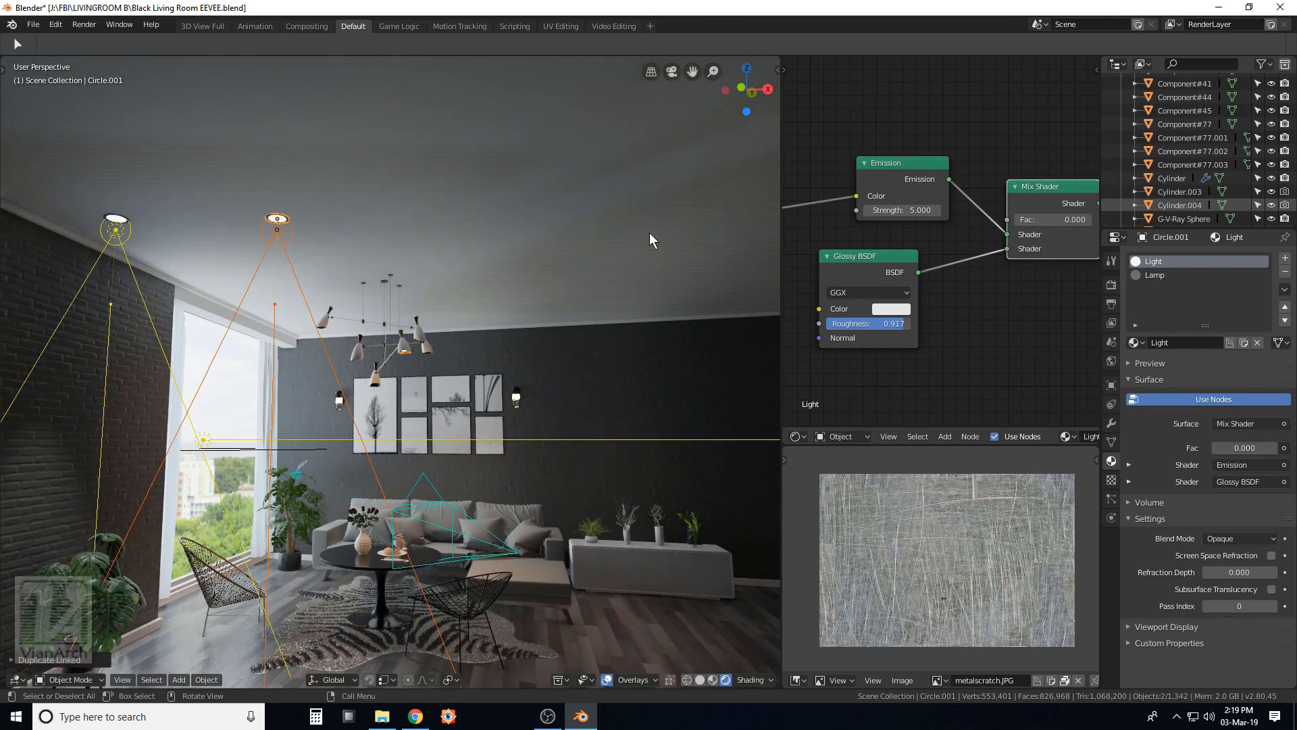
Move the duplicated lamp and spot light along Y toward the back wall, and along X above the plant console.
{"action": "key", "text": "g"}
{"action": "key", "text": "y"}
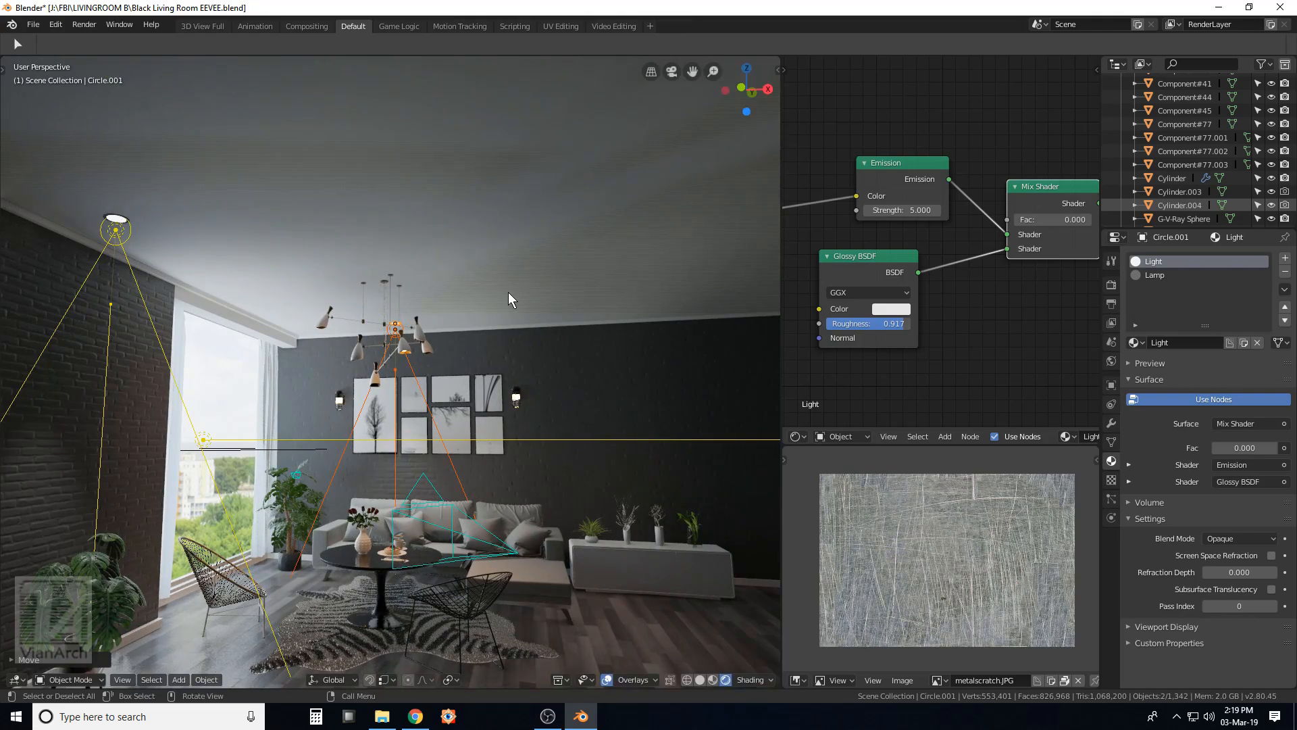
{"action": "left_click", "coordinate": [506, 292]}
{"action": "key", "text": "g"}
{"action": "key", "text": "x"}
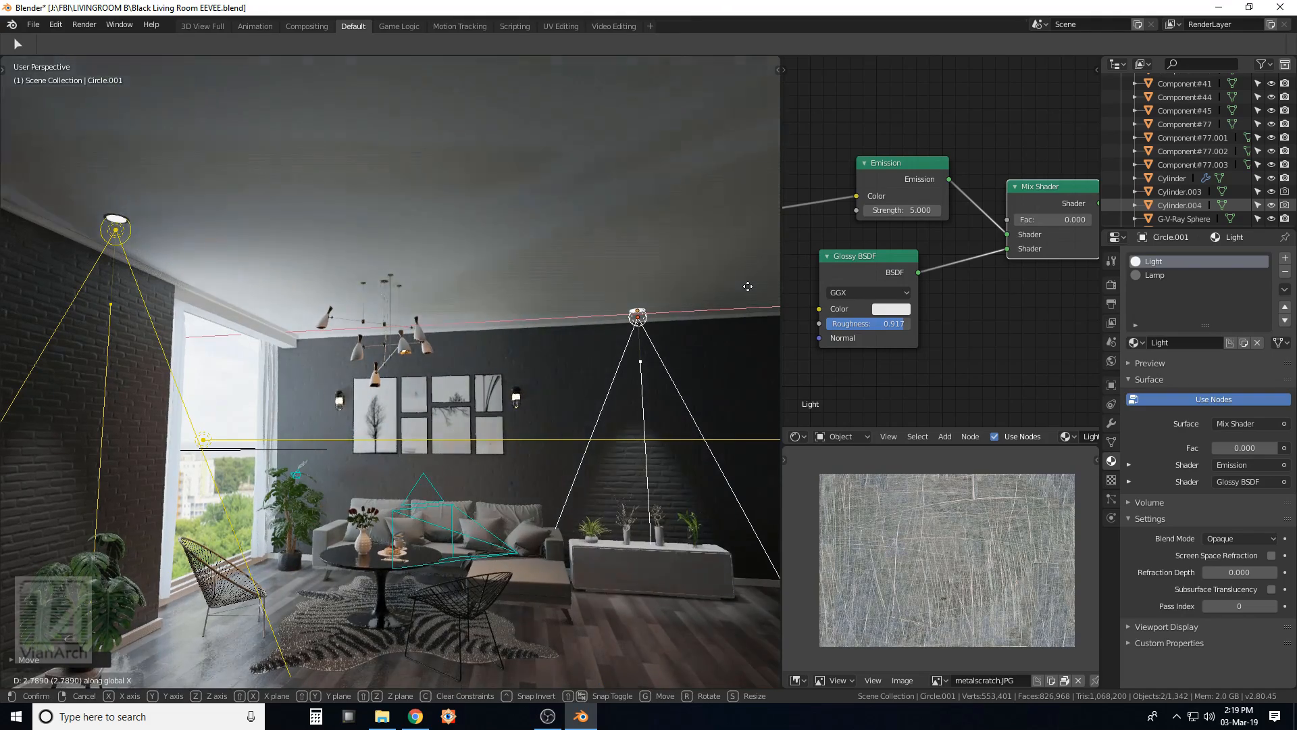
{"action": "left_click", "coordinate": [674, 329]}
Tint the spot light above the plant console a warm orange, with hue about 0.086 and saturation about 0.389.
{"action": "middle_click_drag", "start_coordinate": [673, 327], "coordinate": [569, 320]}
{"action": "scroll", "coordinate": [623, 372], "scroll_direction": "up", "scroll_amount": 4}
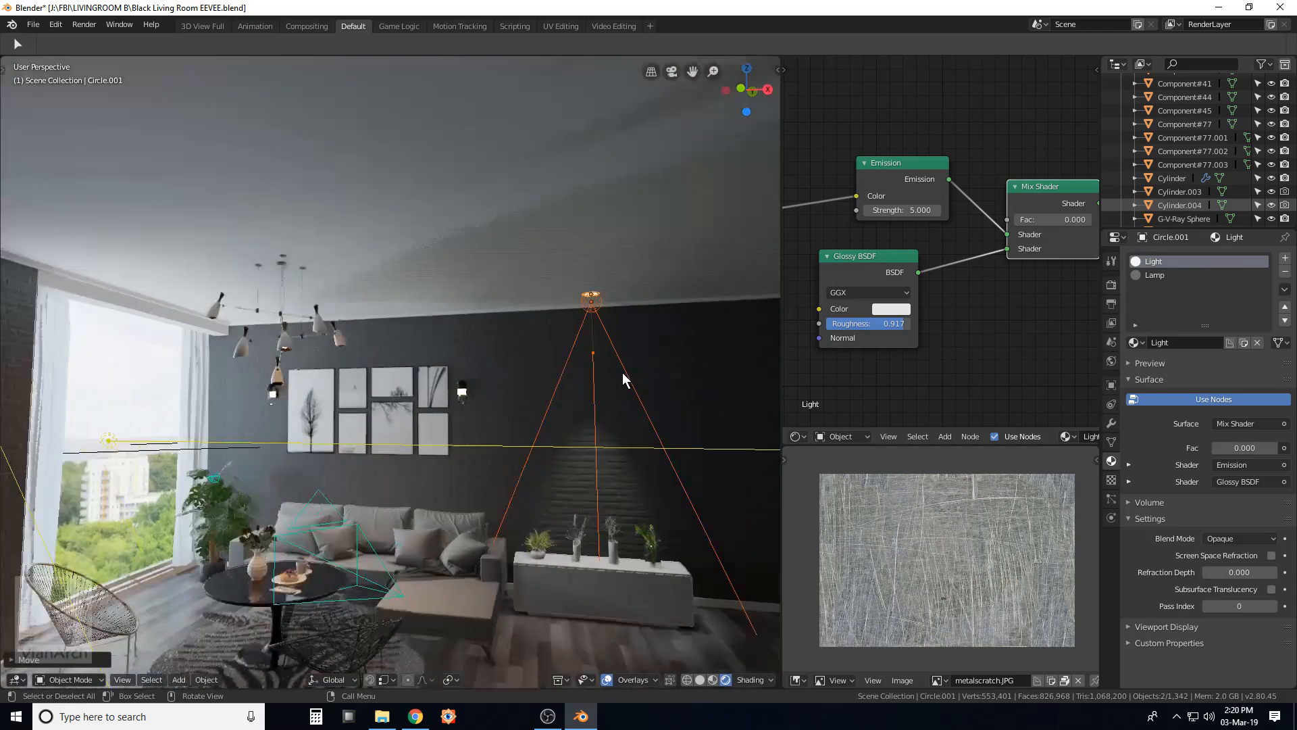
{"action": "left_click", "coordinate": [581, 373]}
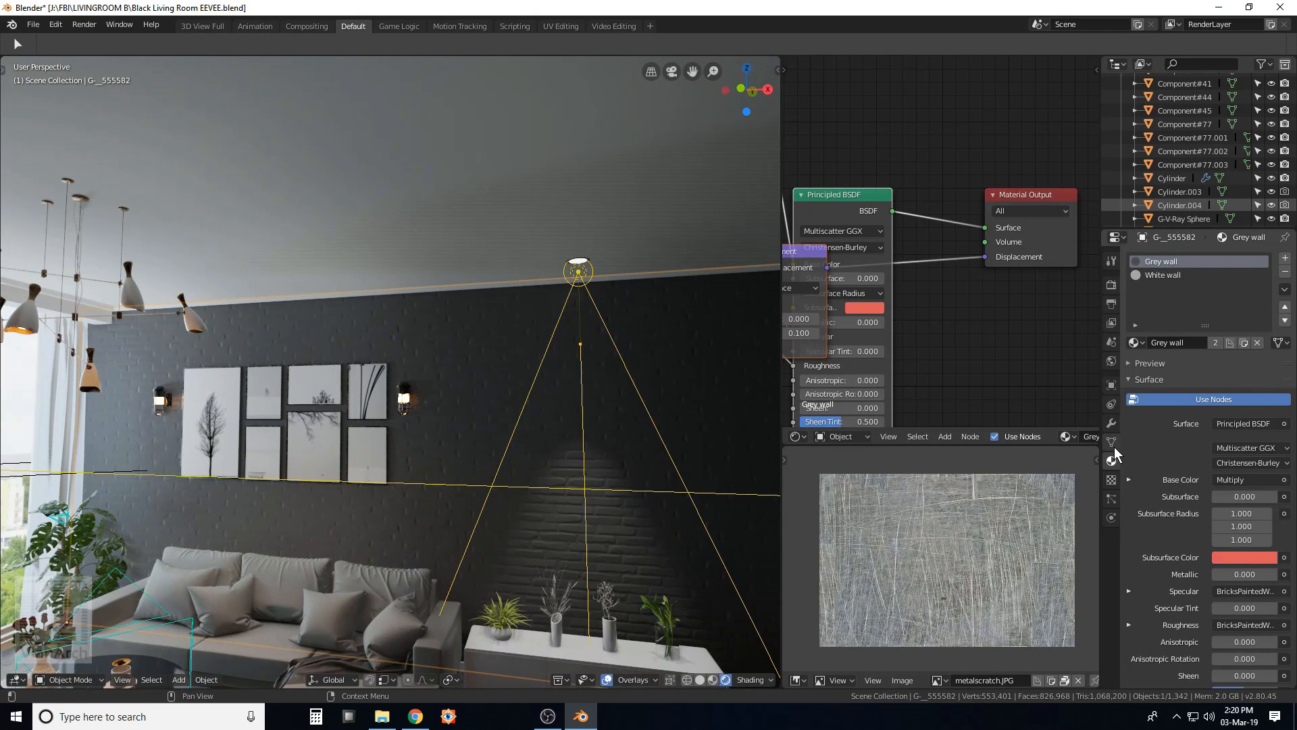
{"action": "left_click", "coordinate": [582, 374]}
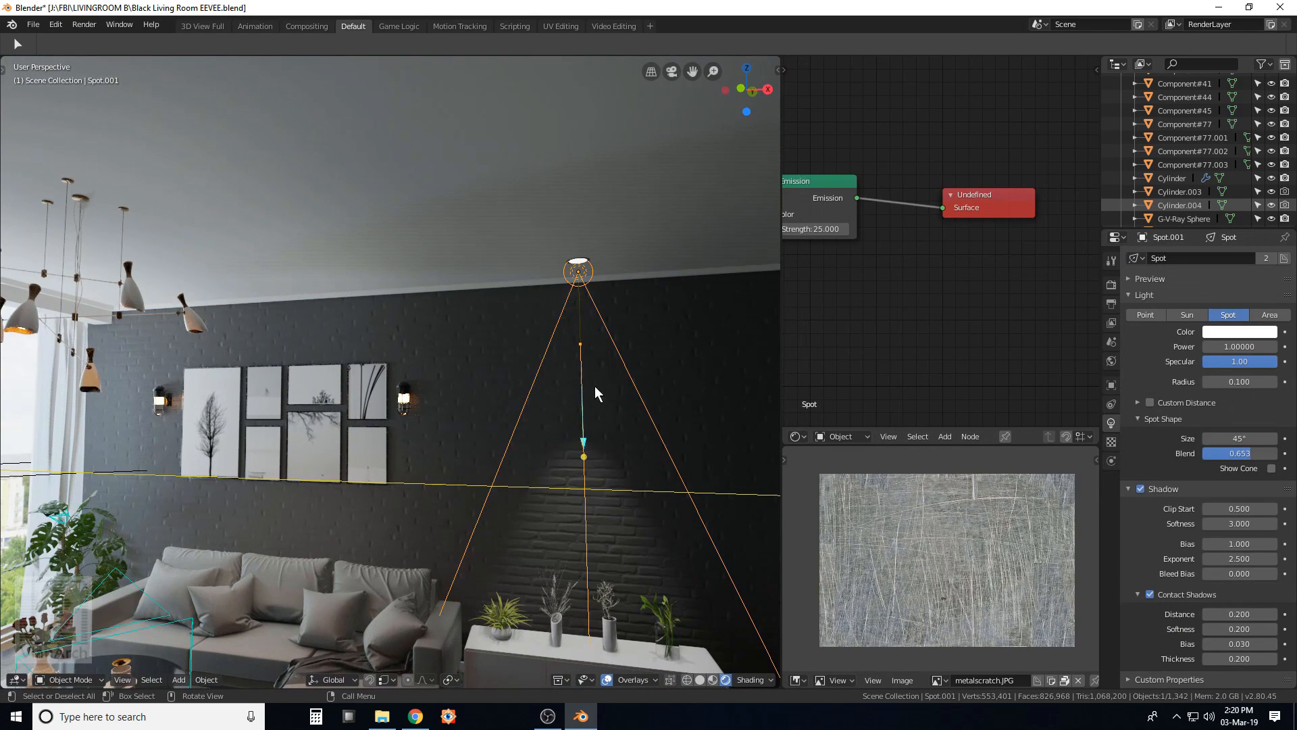
{"action": "left_click", "coordinate": [1234, 332]}
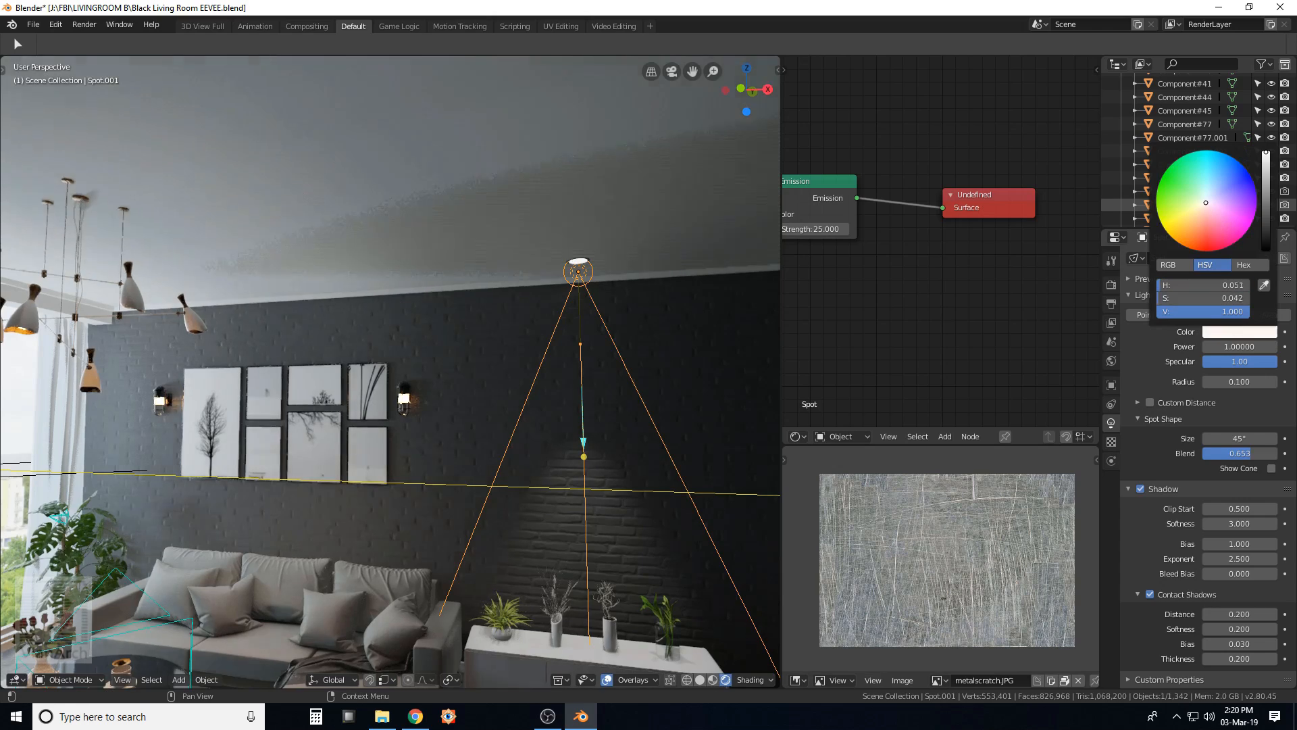
{"action": "left_click_drag", "start_coordinate": [1207, 201], "coordinate": [1198, 214]}
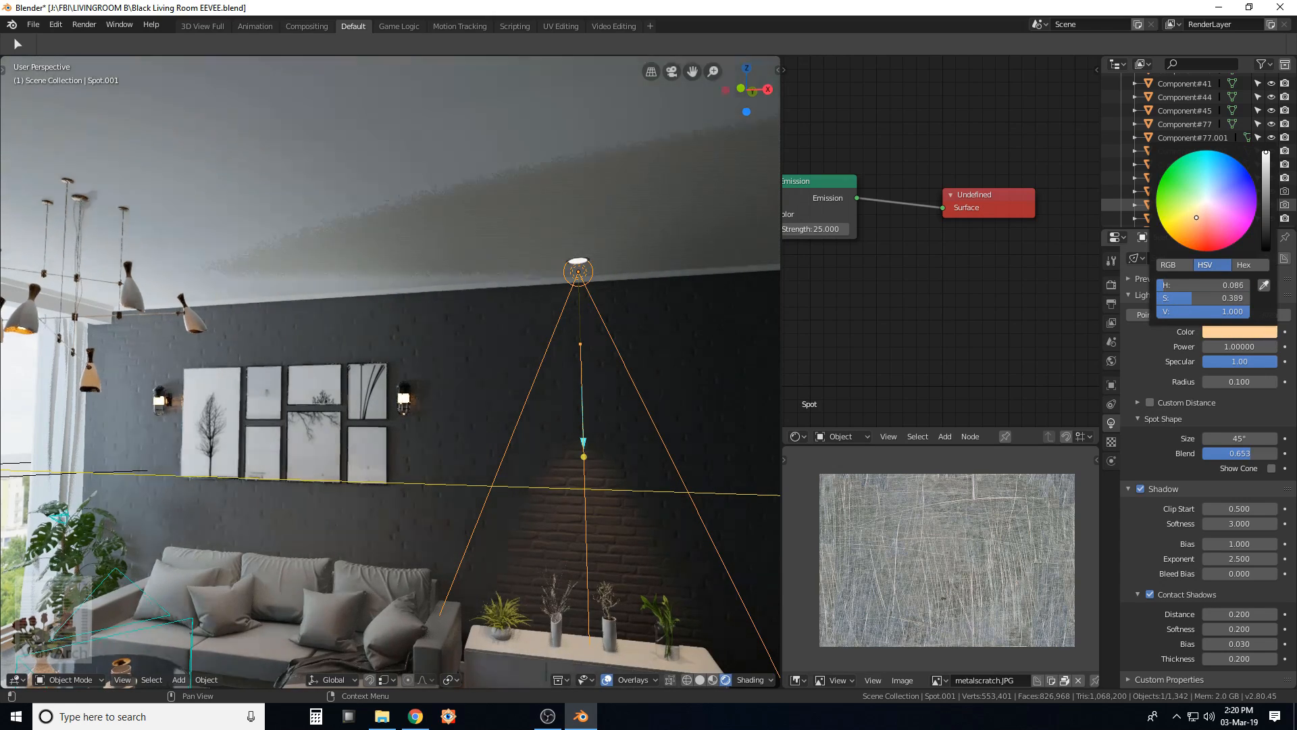
View the room through the scene camera with the viewport overlays hidden.
{"action": "scroll", "coordinate": [472, 304], "scroll_direction": "down", "scroll_amount": 6}
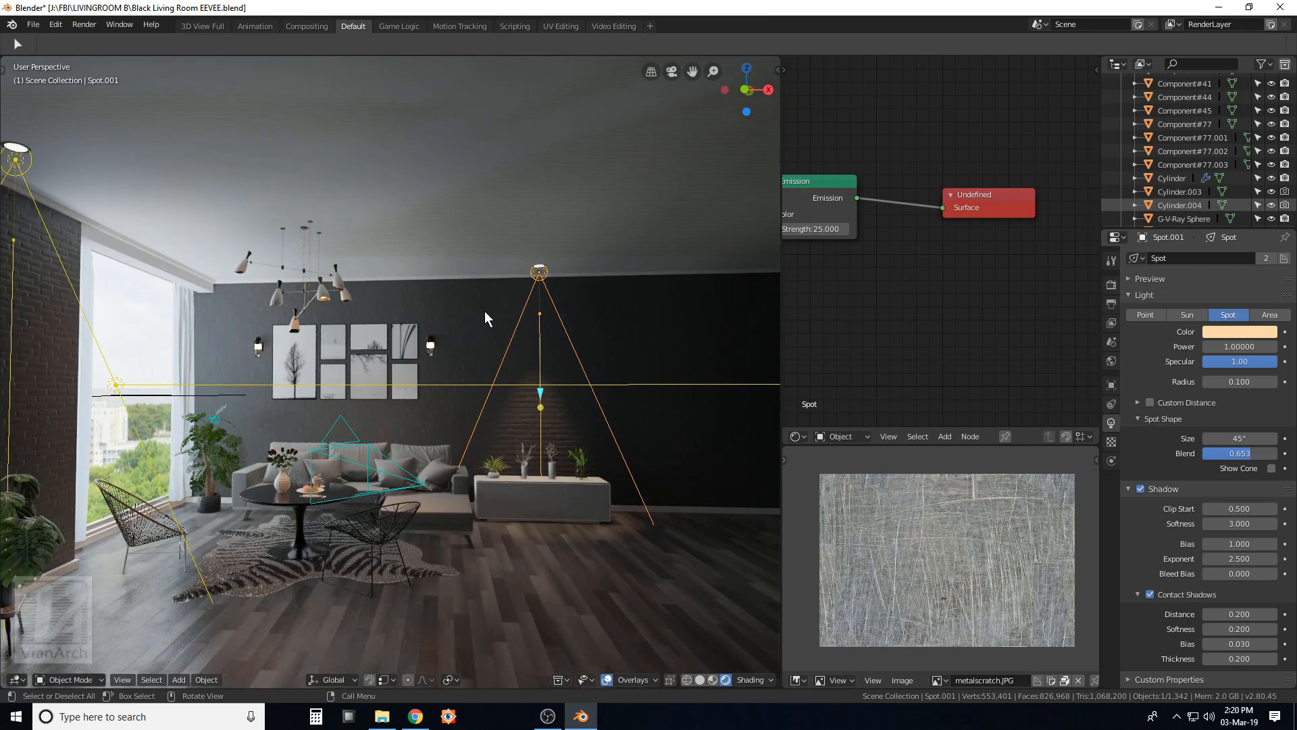
{"action": "key", "text": "KP_0"}
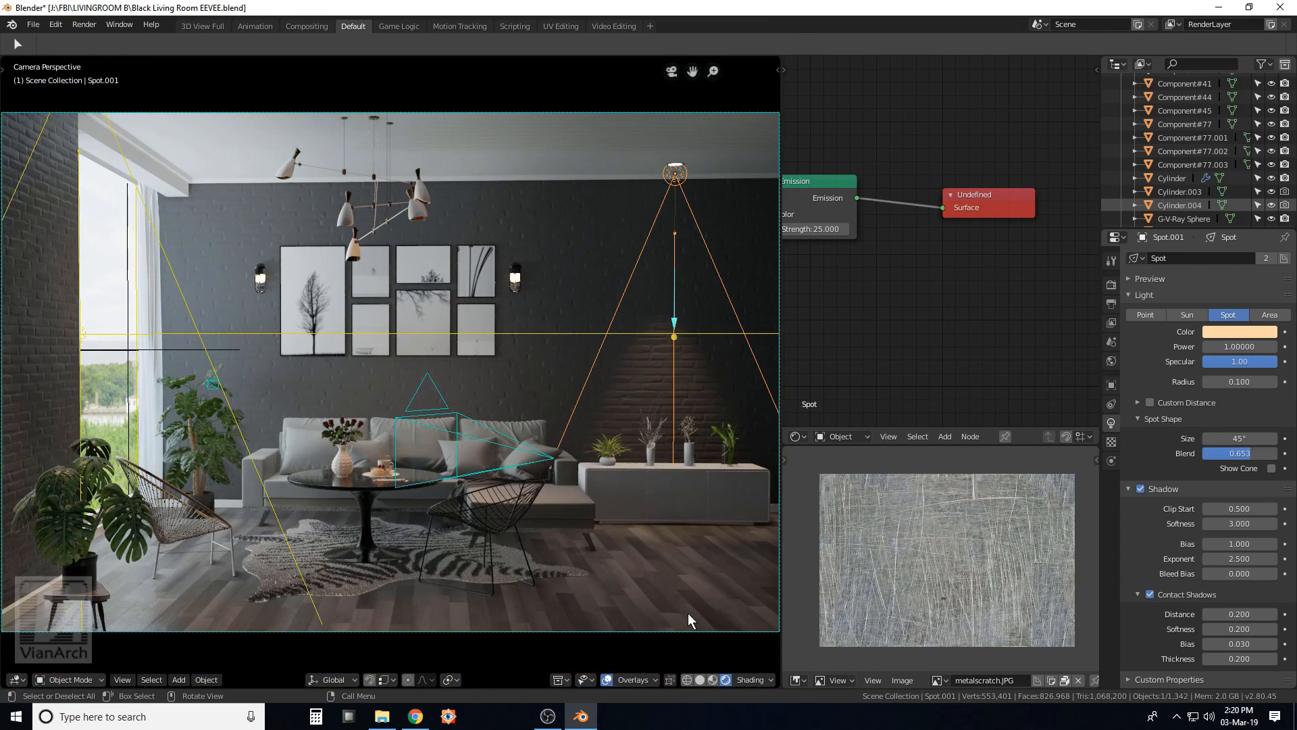
{"action": "left_click", "coordinate": [607, 680]}
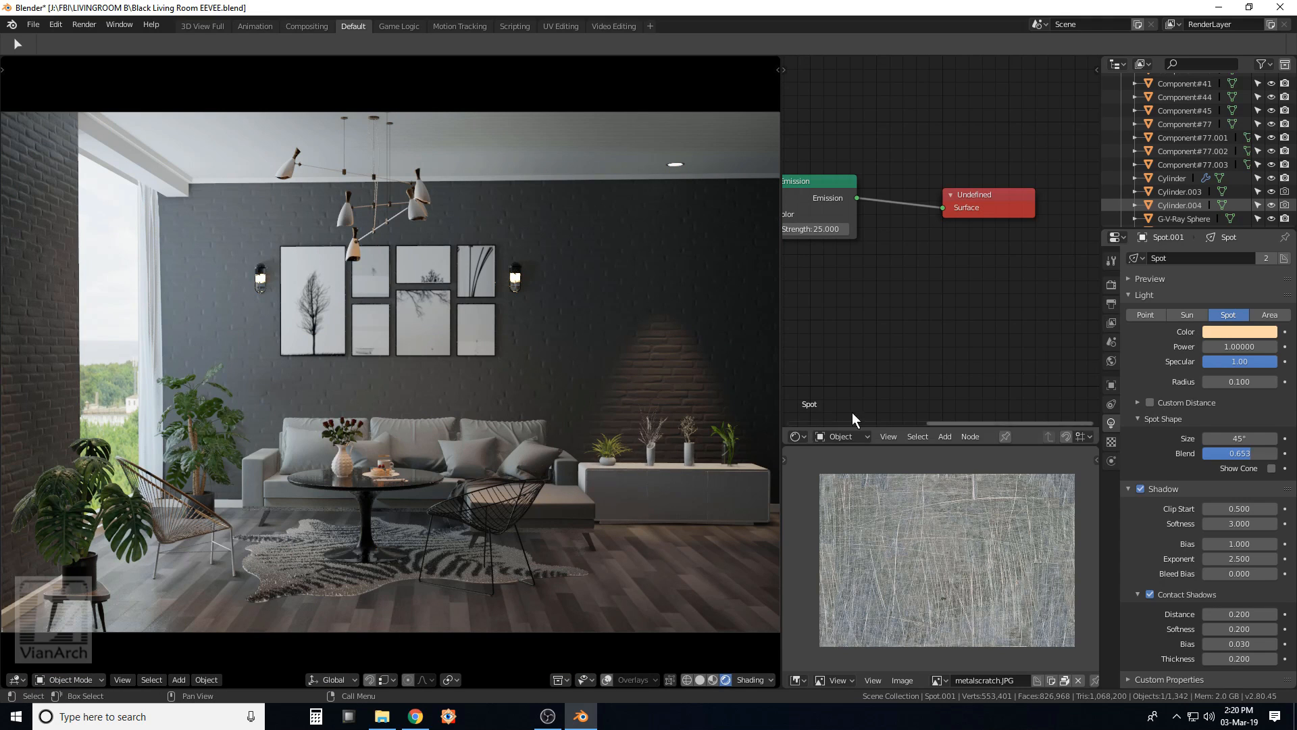
Set the scene's color management Look to Medium High Contrast.
{"action": "left_click", "coordinate": [1111, 284]}
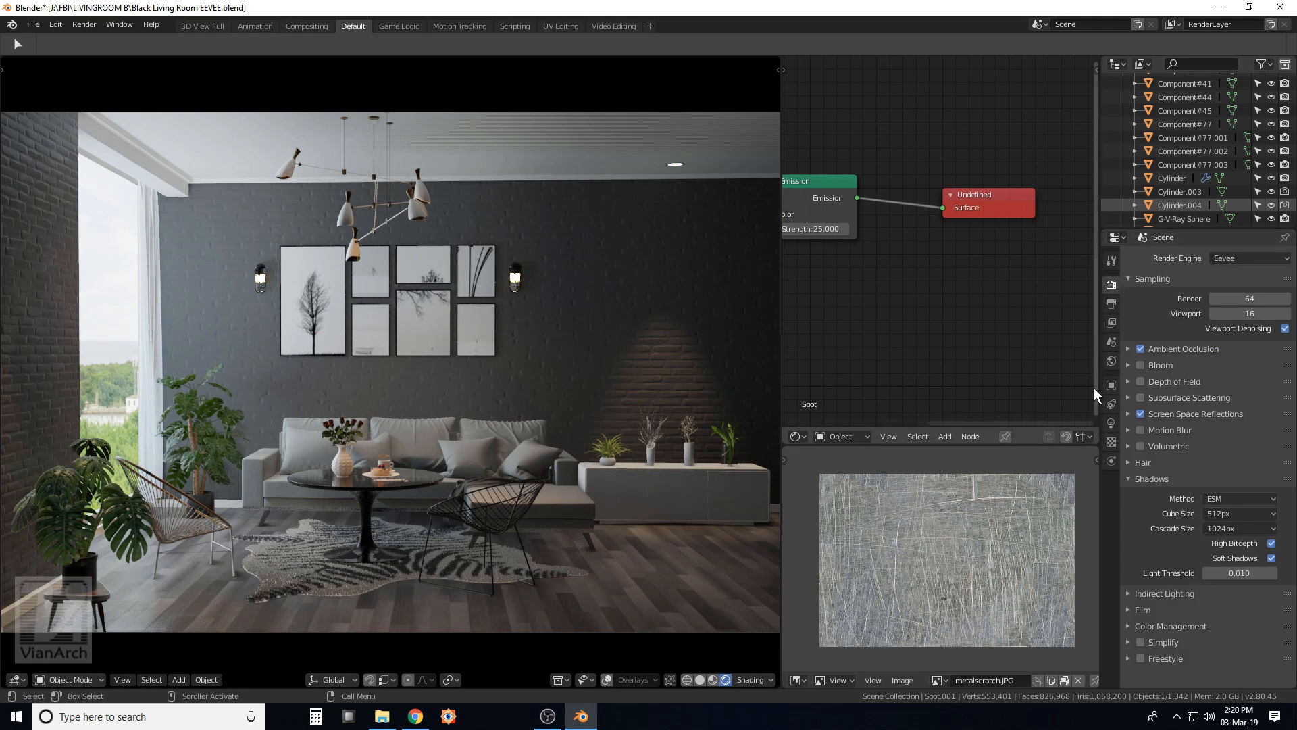
{"action": "left_click", "coordinate": [1132, 478]}
{"action": "left_click", "coordinate": [1128, 529]}
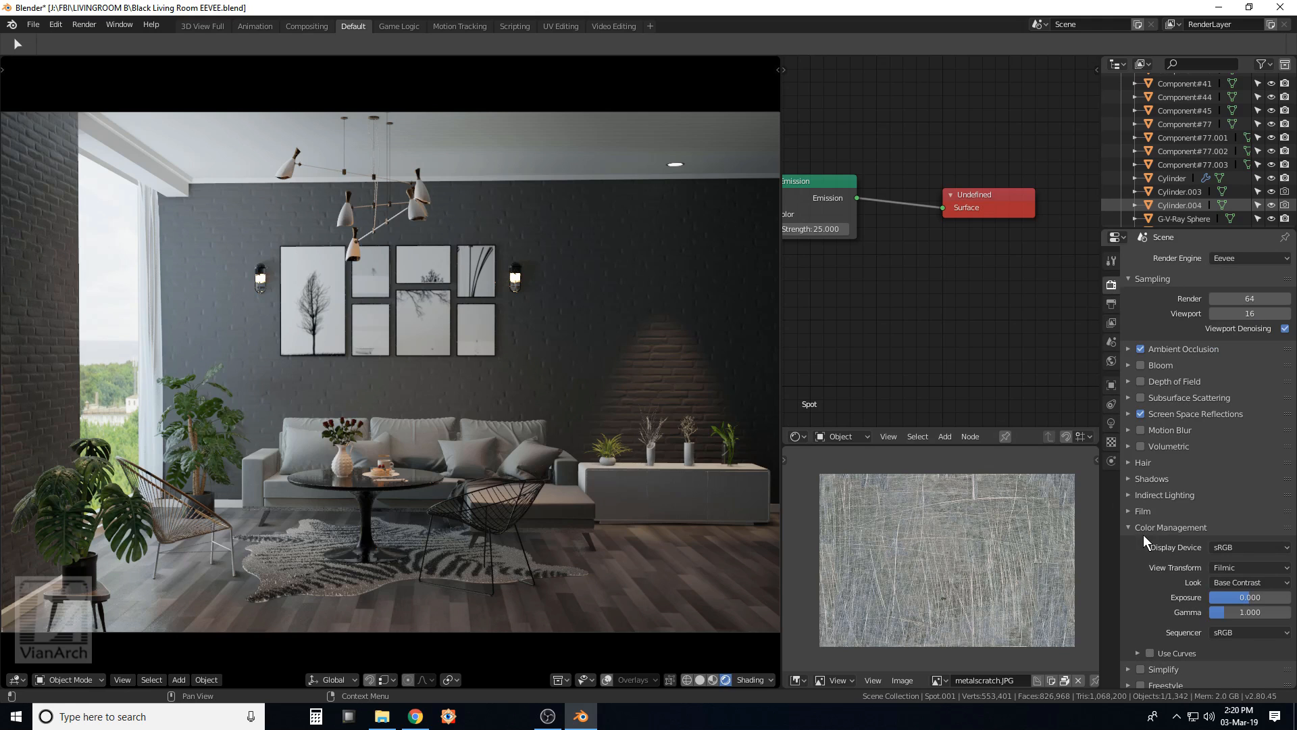
{"action": "left_click", "coordinate": [1239, 582]}
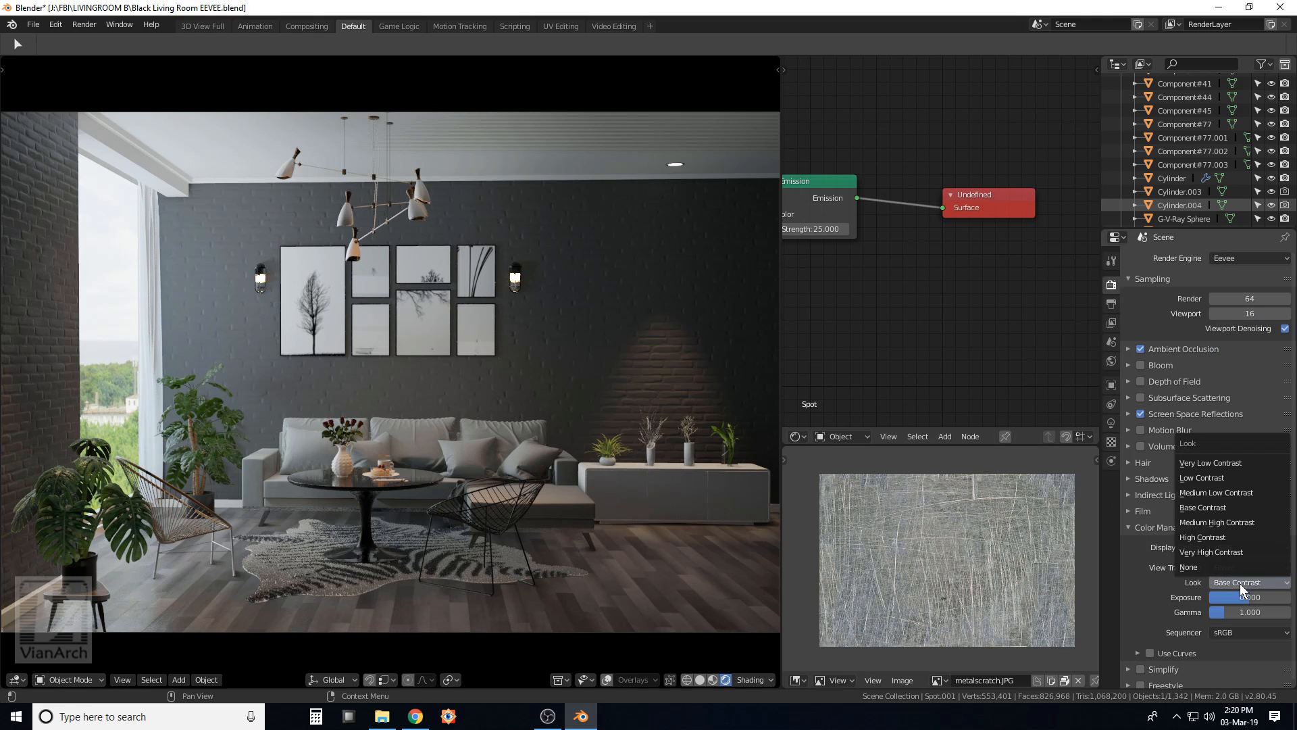
{"action": "left_click", "coordinate": [1213, 520]}
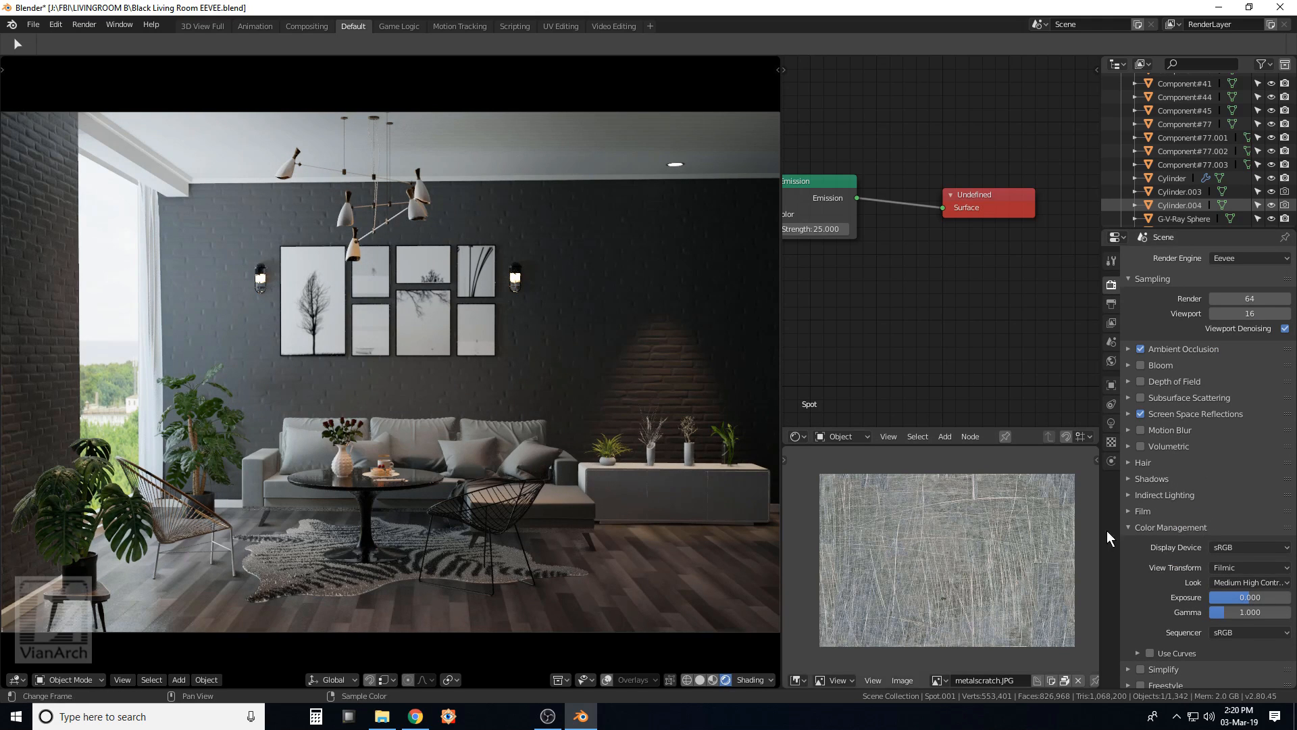
Set the color management Gamma to 0.9 and Exposure to about 0.531.
{"action": "left_click", "coordinate": [1250, 612]}
{"action": "type", "text": ".9"}
{"action": "key", "text": "Return"}
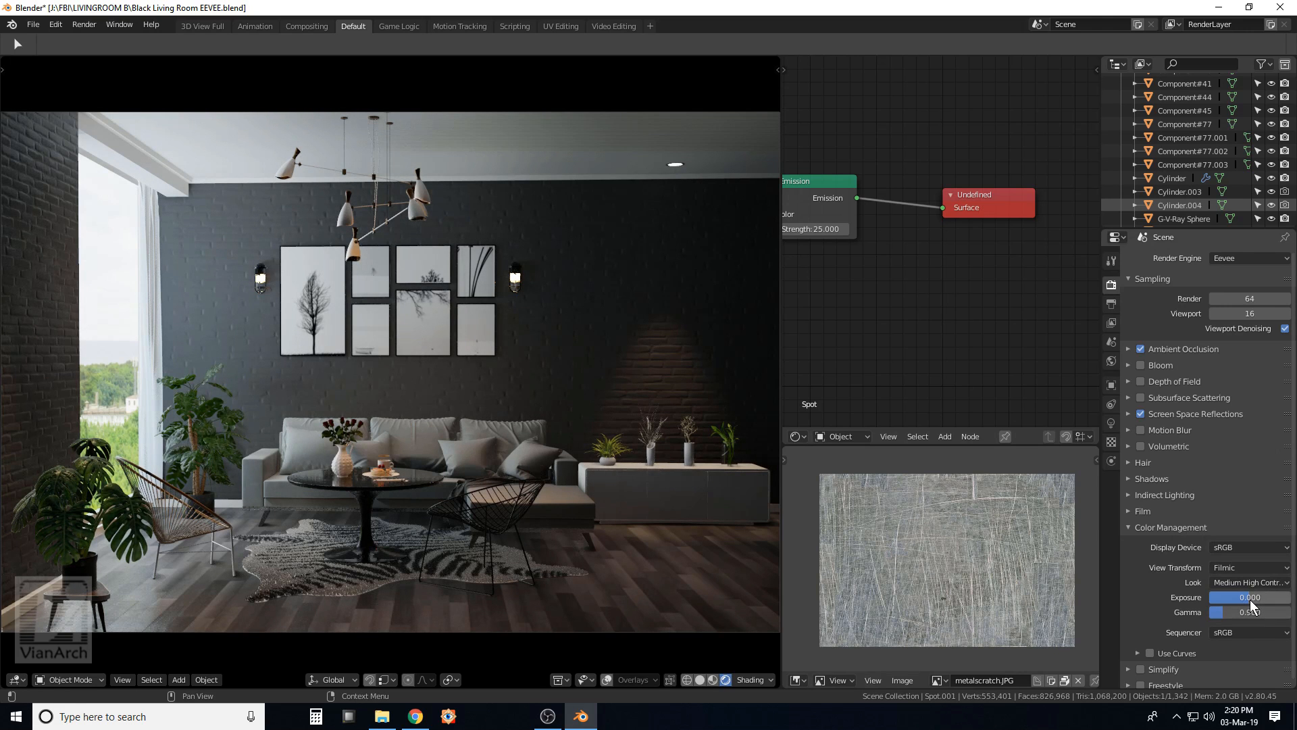
{"action": "left_click_drag", "start_coordinate": [1250, 600], "coordinate": [1252, 600]}
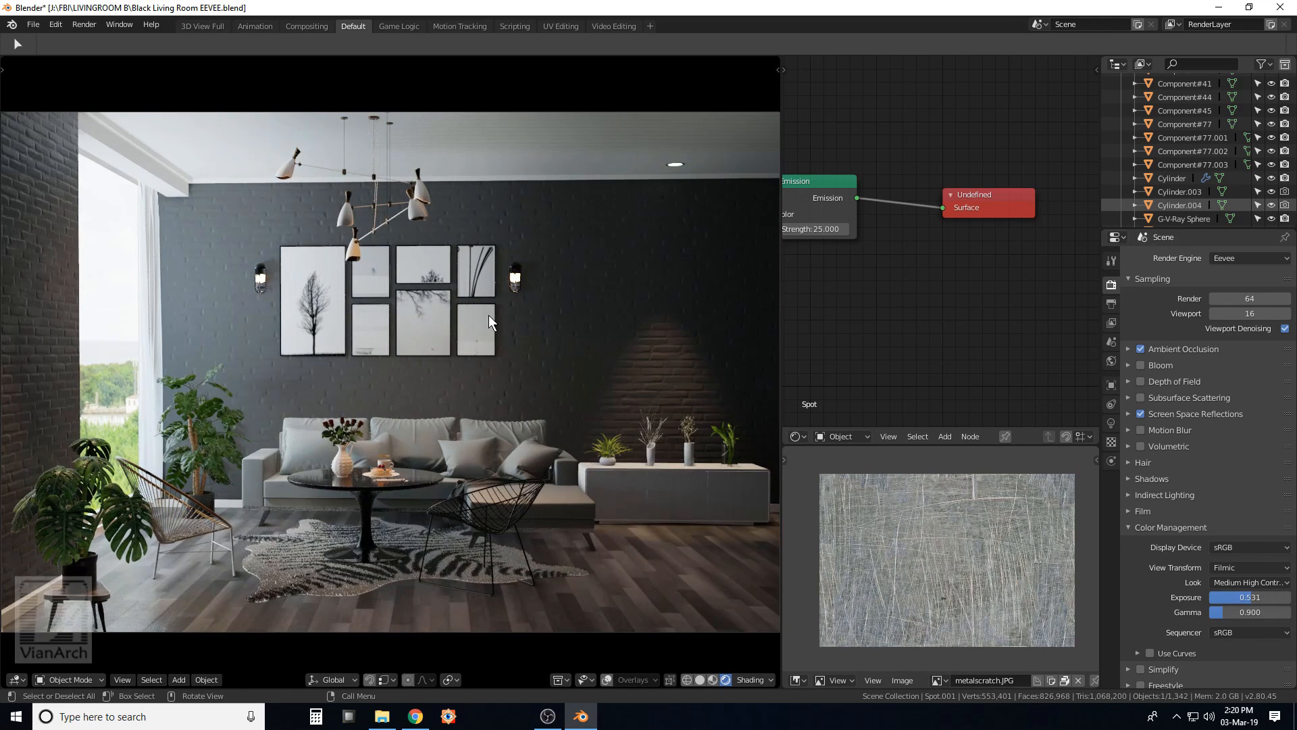
Show the overlays again and enable Screen Space Refraction on the foreground monstera's 02 - Default material.
{"action": "scroll", "coordinate": [112, 521], "scroll_direction": "up", "scroll_amount": 5}
{"action": "scroll", "coordinate": [627, 466], "scroll_direction": "down", "scroll_amount": 5}
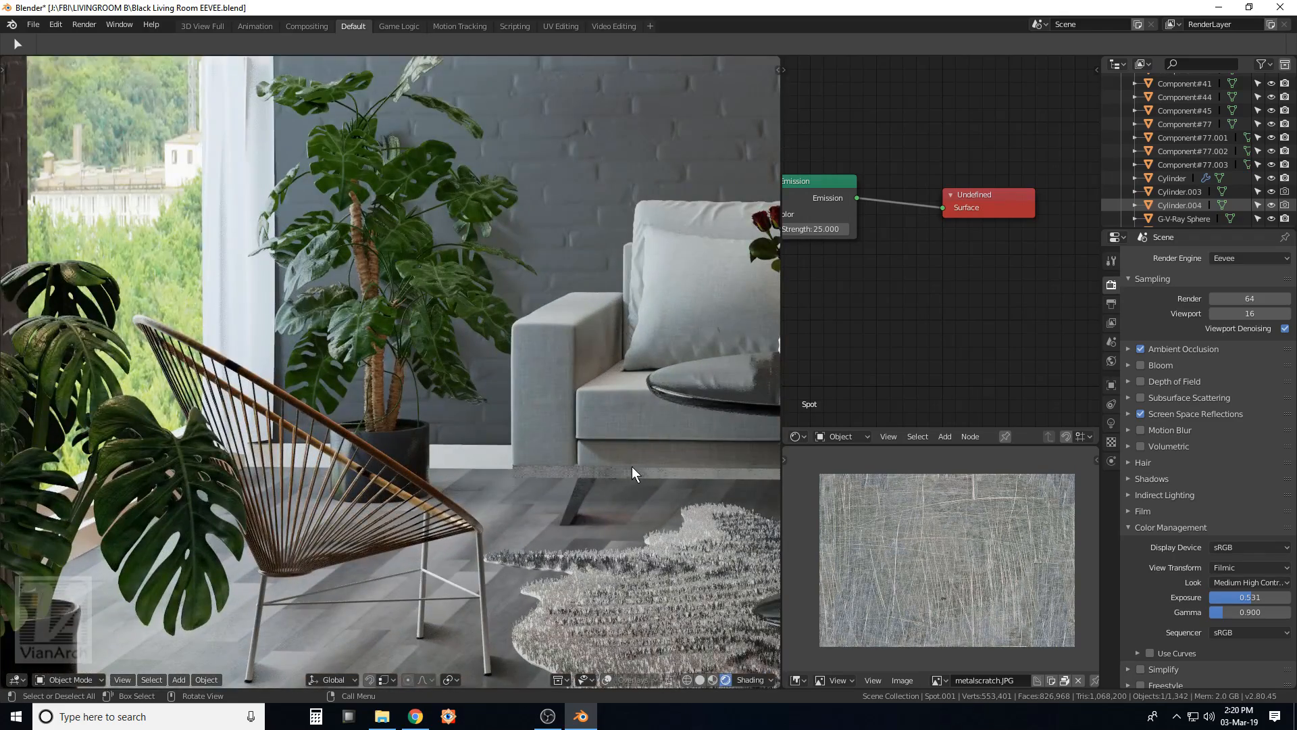
{"action": "scroll", "coordinate": [304, 480], "scroll_direction": "up", "scroll_amount": 7}
{"action": "left_click", "coordinate": [236, 504]}
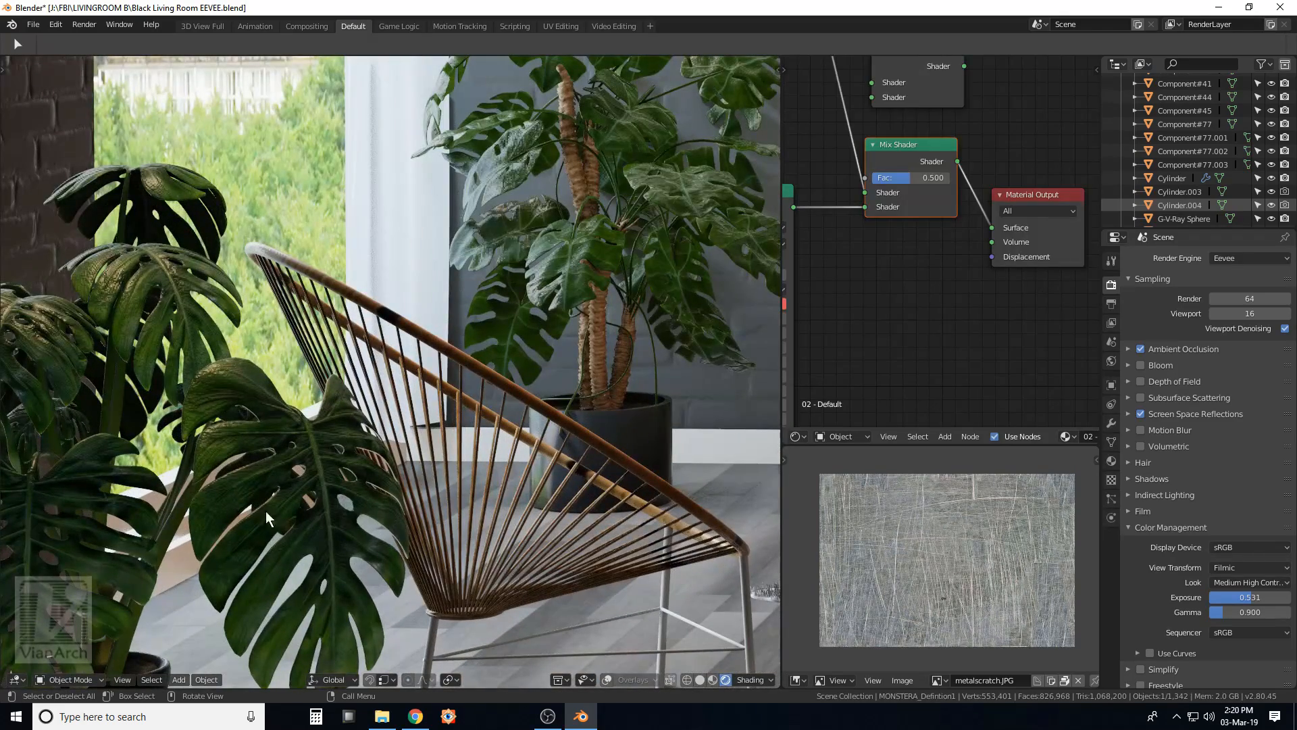
{"action": "left_click", "coordinate": [605, 679]}
{"action": "scroll", "coordinate": [230, 484], "scroll_direction": "down", "scroll_amount": 2}
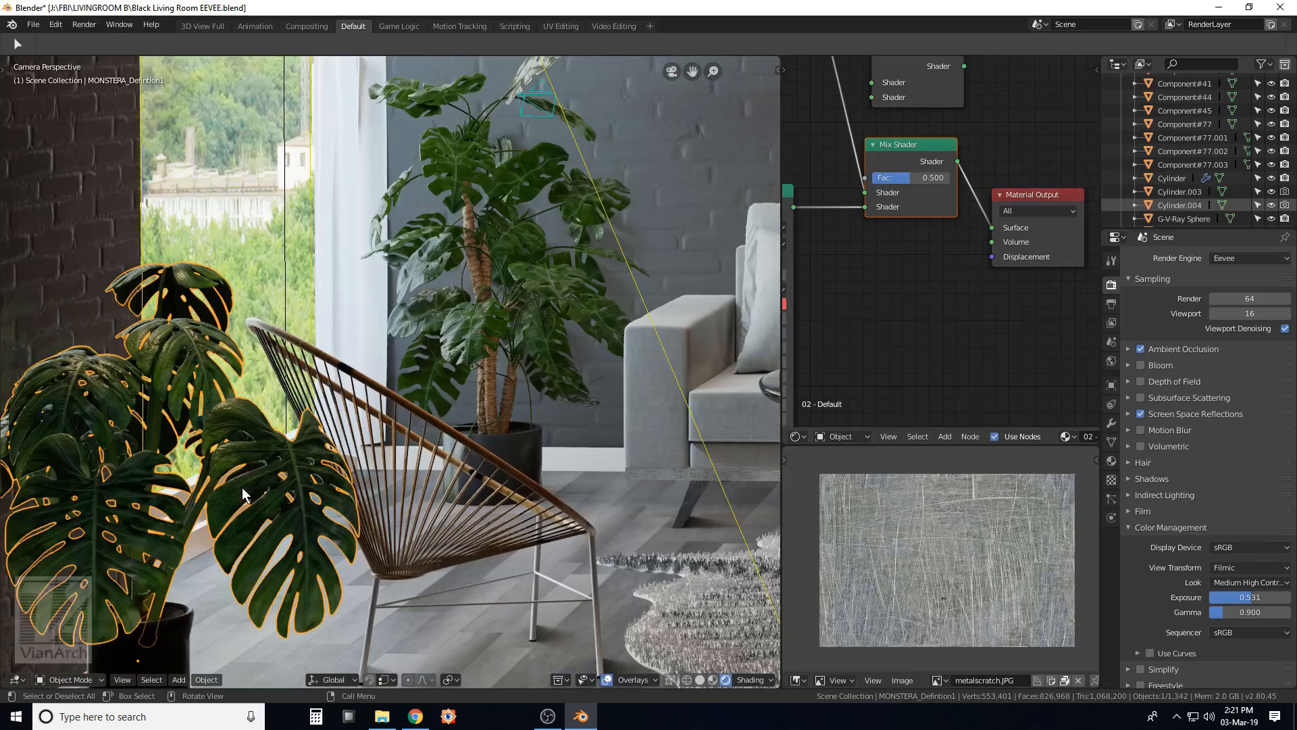
{"action": "left_click", "coordinate": [242, 487]}
{"action": "left_click", "coordinate": [245, 490]}
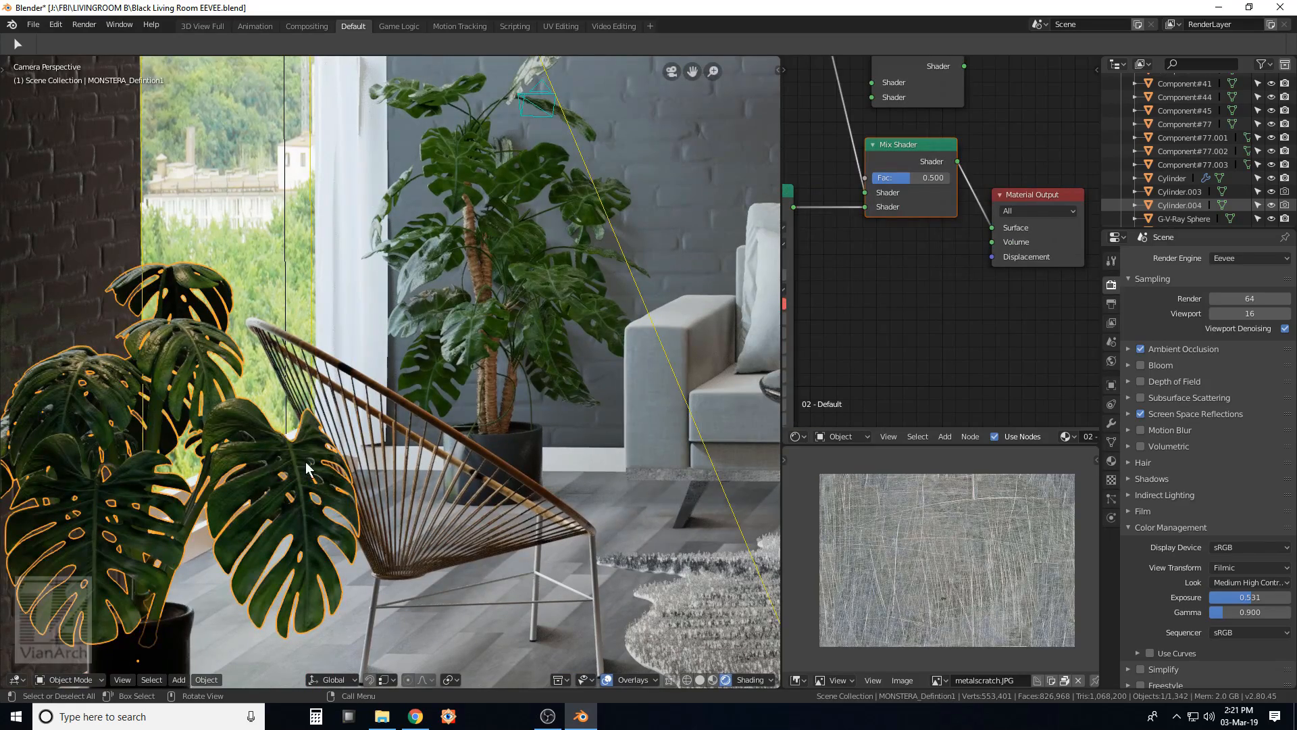
{"action": "scroll", "coordinate": [271, 464], "scroll_direction": "down", "scroll_amount": 1}
{"action": "left_click", "coordinate": [1111, 460]}
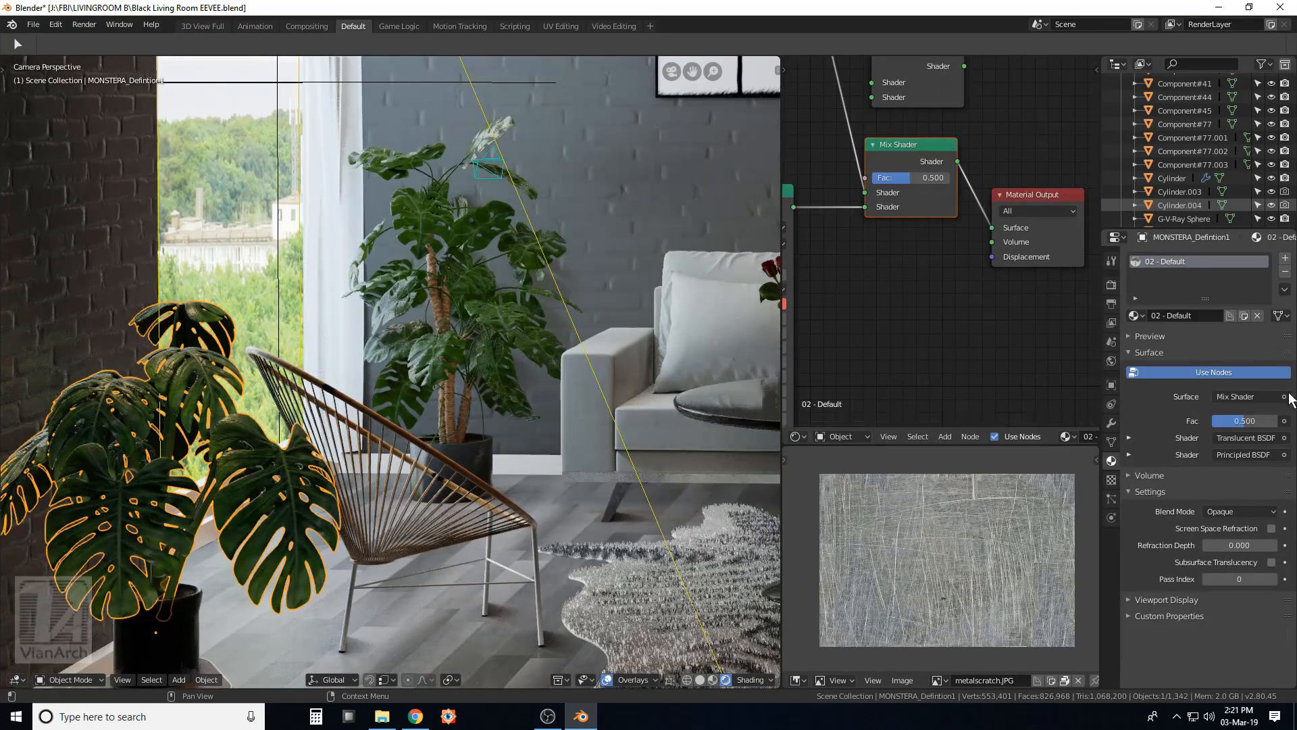
{"action": "left_click", "coordinate": [1272, 529]}
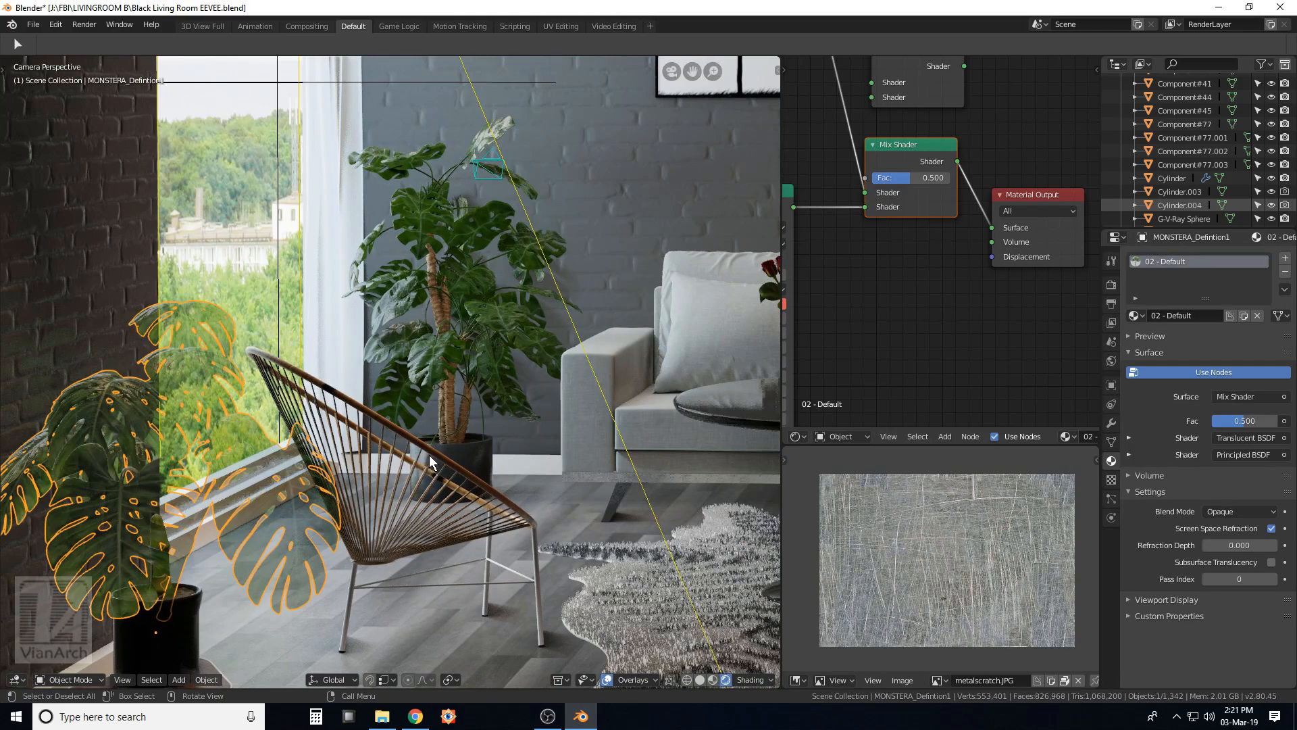
Enable Screen Space Refraction on the Arch41_017_mat_1 leaf material of the tall plant beside the sofa.
{"action": "middle_click_drag", "start_coordinate": [428, 455], "coordinate": [427, 456]}
{"action": "scroll", "coordinate": [250, 457], "scroll_direction": "up", "scroll_amount": 5}
{"action": "scroll", "coordinate": [270, 451], "scroll_direction": "up", "scroll_amount": 1}
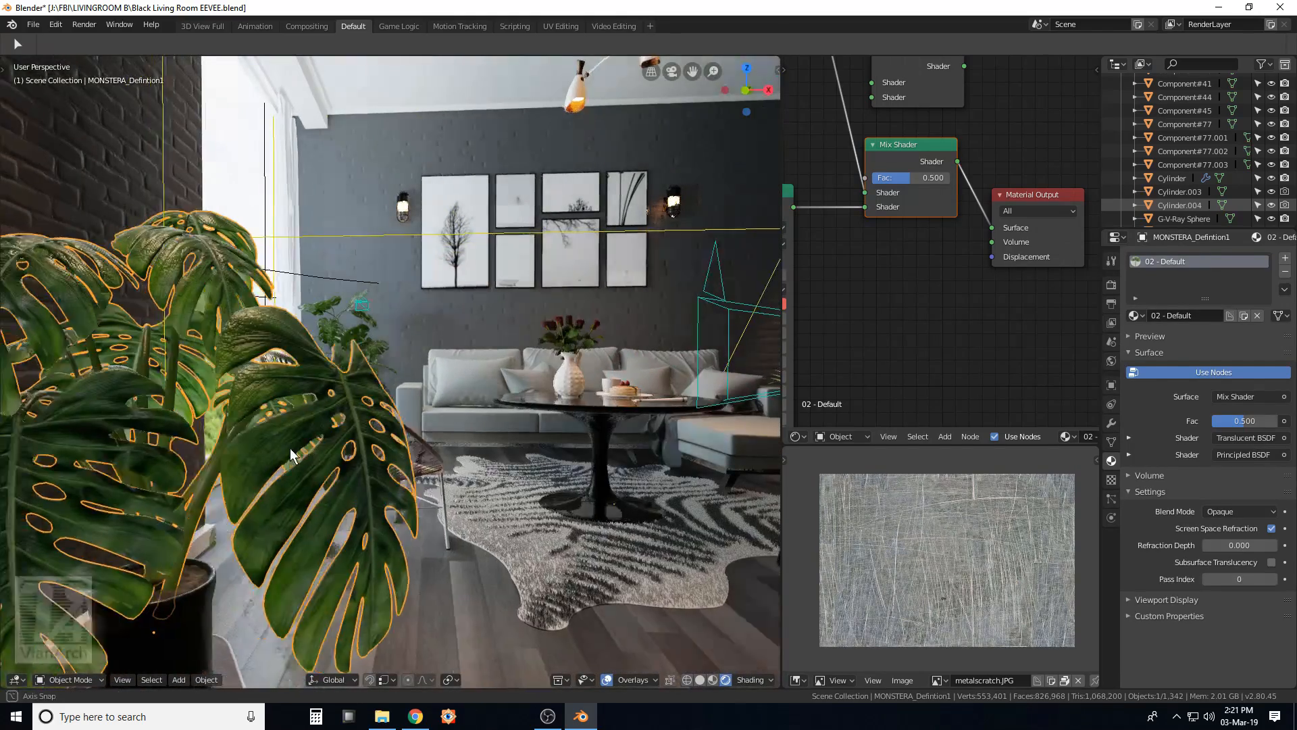
{"action": "key", "text": "alt+a"}
{"action": "scroll", "coordinate": [250, 443], "scroll_direction": "up", "scroll_amount": 3}
{"action": "scroll", "coordinate": [233, 383], "scroll_direction": "down", "scroll_amount": 5}
{"action": "scroll", "coordinate": [330, 391], "scroll_direction": "up", "scroll_amount": 8}
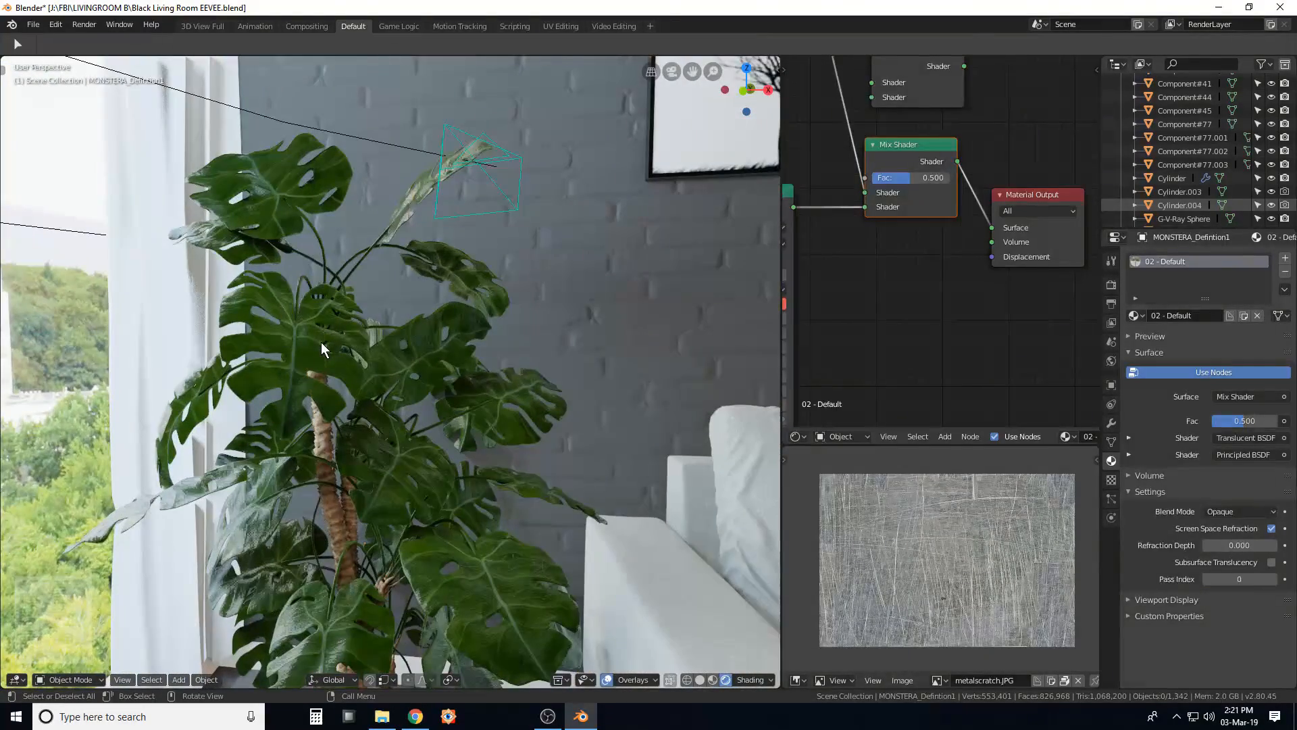
{"action": "left_click", "coordinate": [401, 358]}
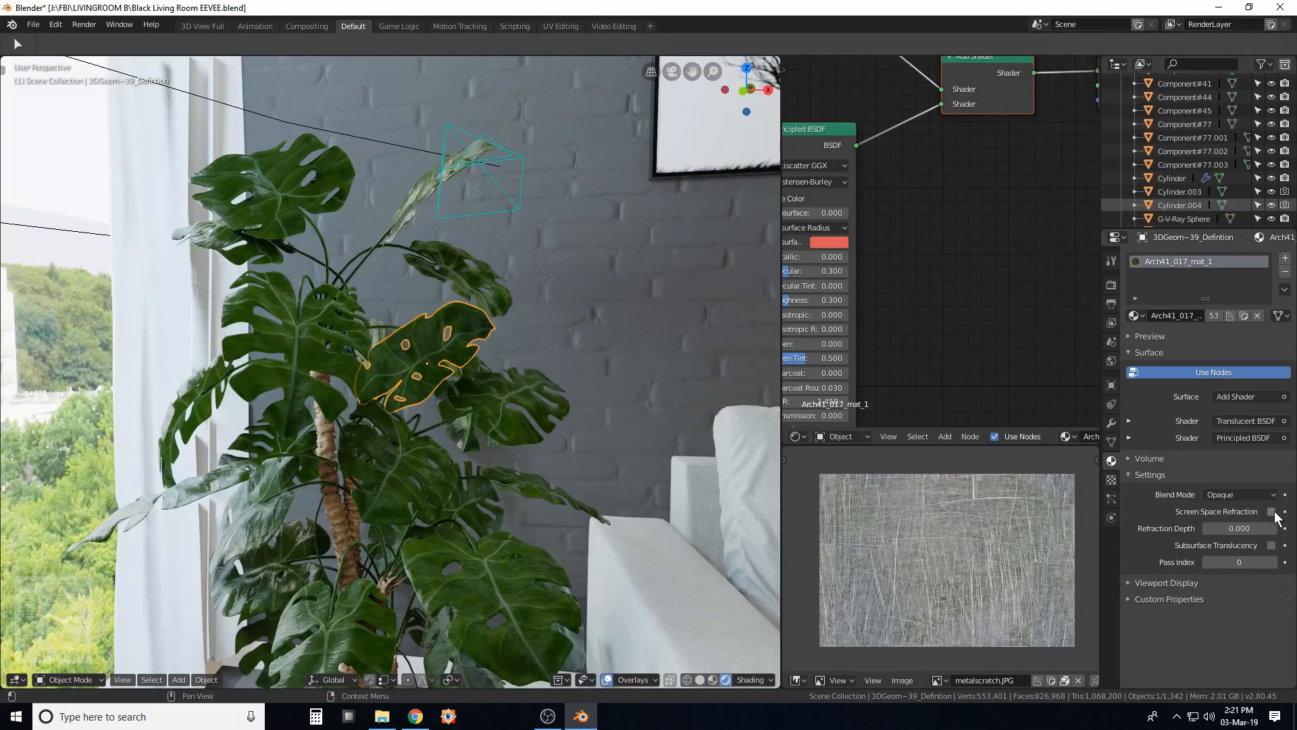
{"action": "left_click", "coordinate": [1272, 512]}
{"action": "middle_click_drag", "start_coordinate": [533, 430], "coordinate": [540, 427]}
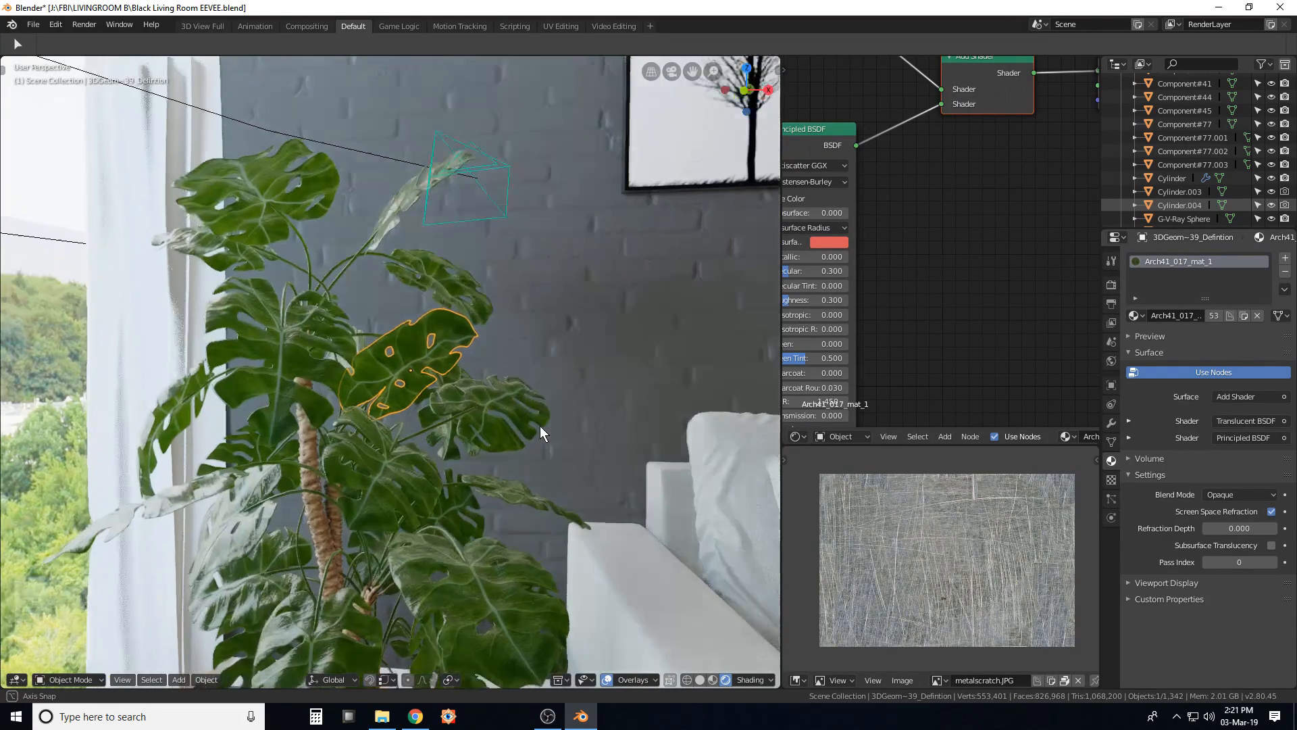
{"action": "scroll", "coordinate": [534, 427], "scroll_direction": "down", "scroll_amount": 2}
{"action": "key", "text": "alt+a"}
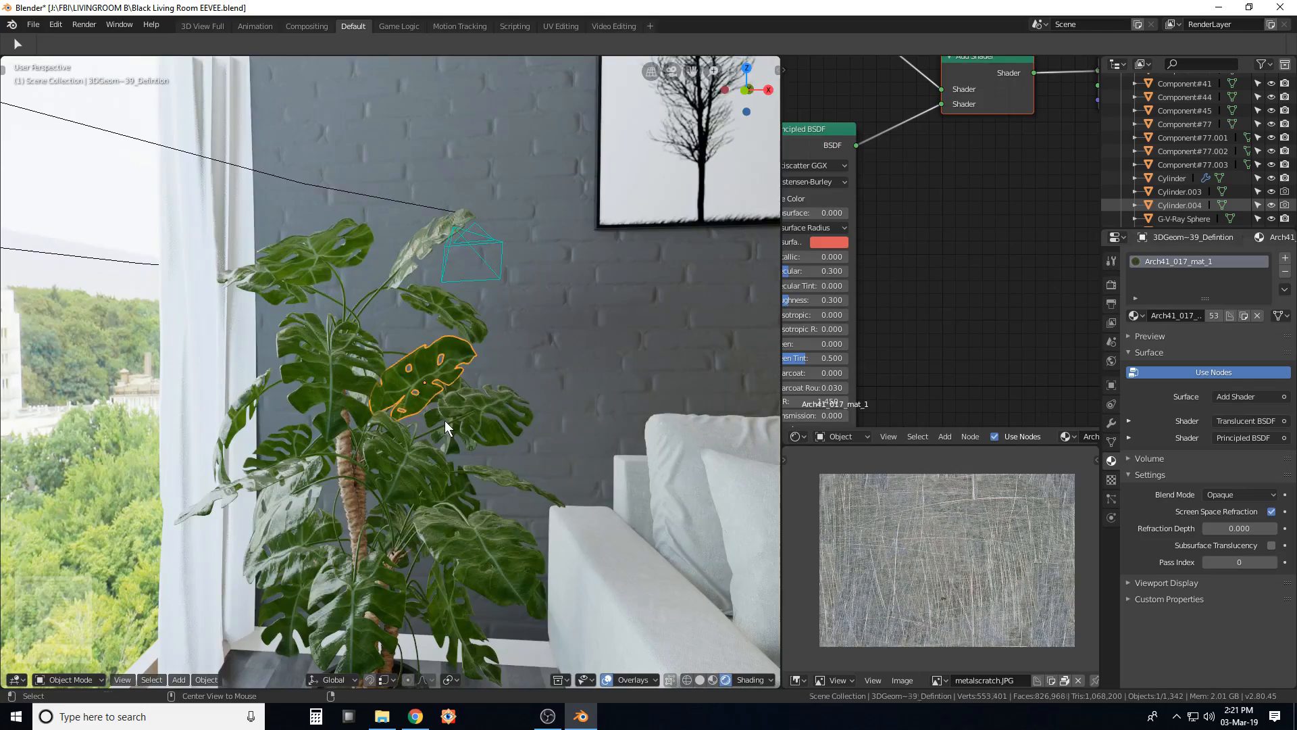
Raise the ambient occlusion Trace Precision to 1.0 in the render settings.
{"action": "scroll", "coordinate": [444, 420], "scroll_direction": "down", "scroll_amount": 10}
{"action": "scroll", "coordinate": [481, 400], "scroll_direction": "down", "scroll_amount": 5}
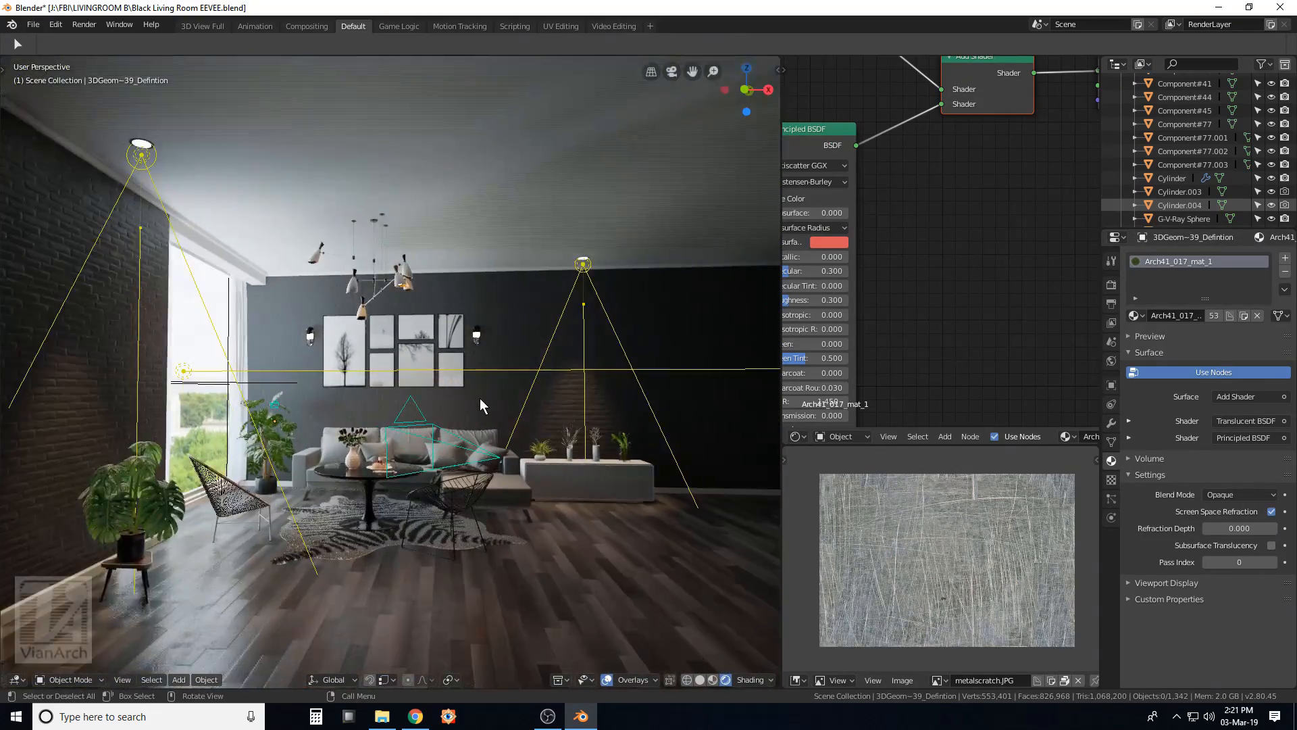
{"action": "middle_click_drag", "start_coordinate": [481, 405], "coordinate": [655, 467]}
{"action": "left_click", "coordinate": [1111, 284]}
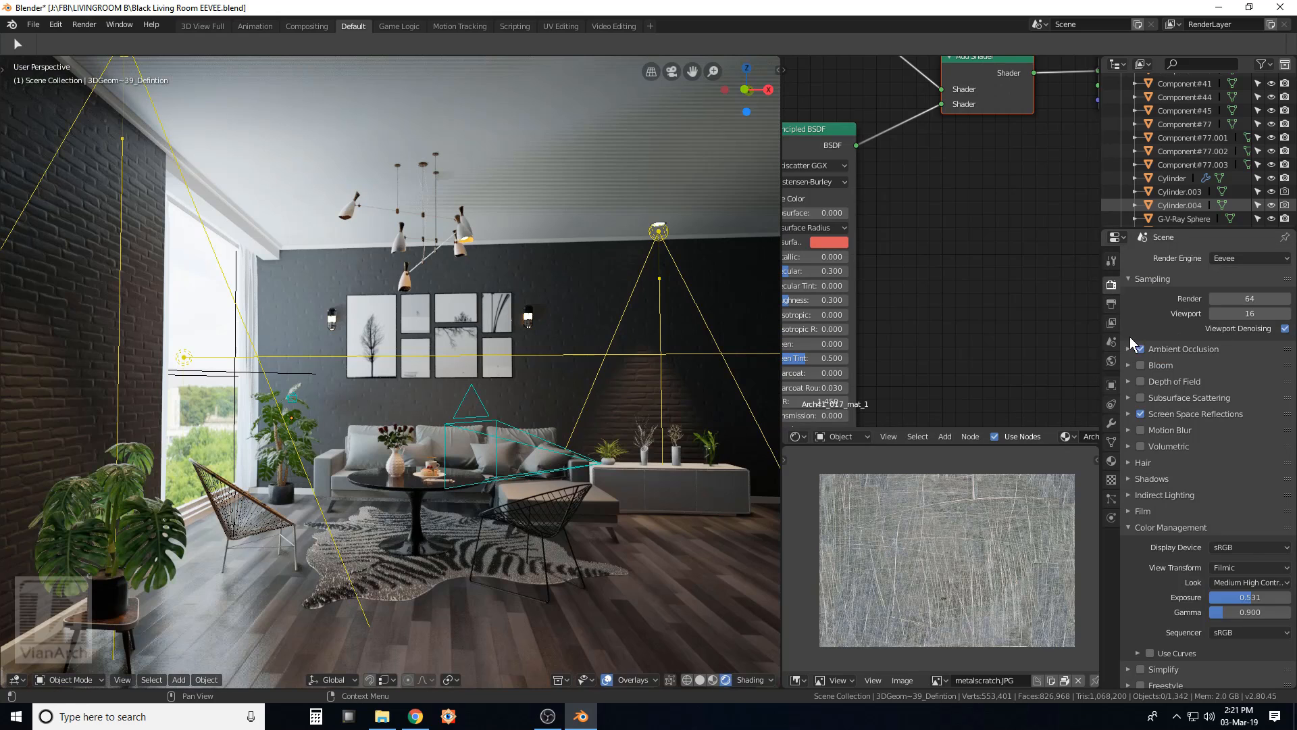
{"action": "left_click", "coordinate": [1127, 527]}
{"action": "left_click", "coordinate": [1182, 349]}
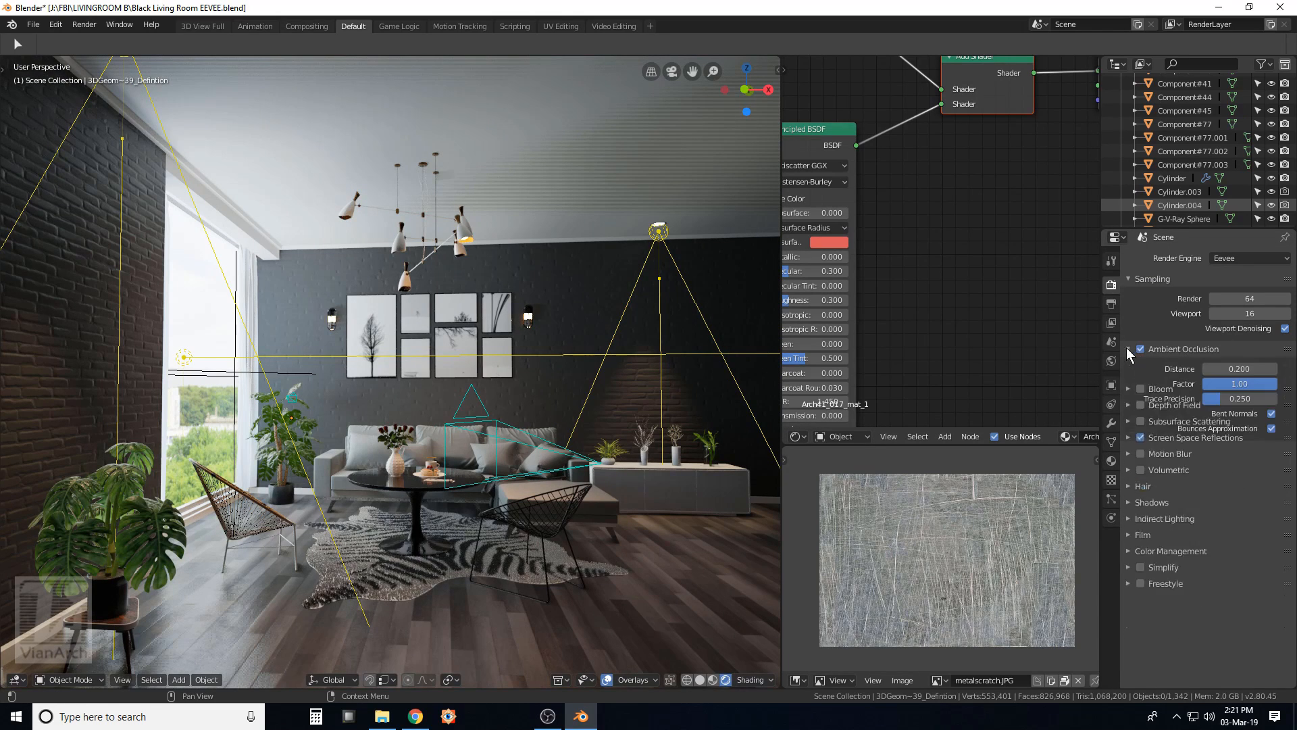
{"action": "left_click_drag", "start_coordinate": [1223, 404], "coordinate": [1277, 398]}
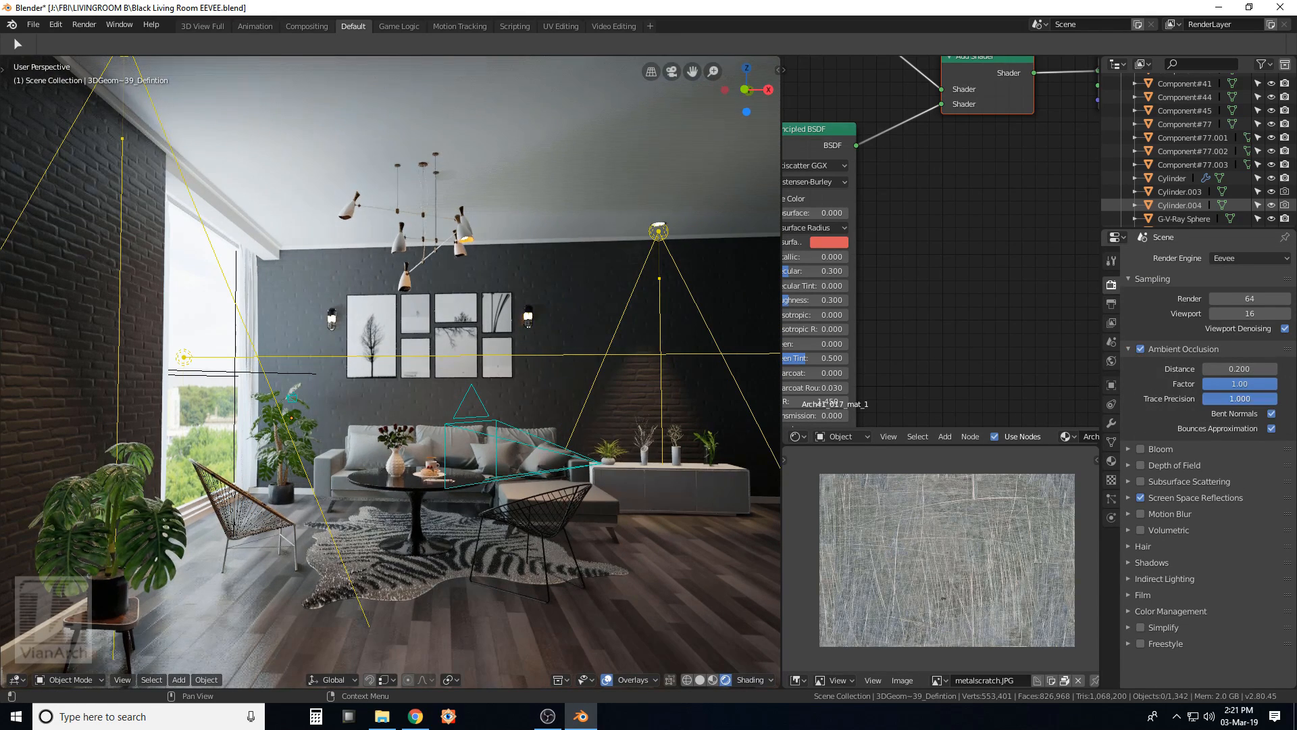
Set the ambient occlusion Distance to 0.2 and lower its Factor to about 0.6.
{"action": "key", "text": "Return"}
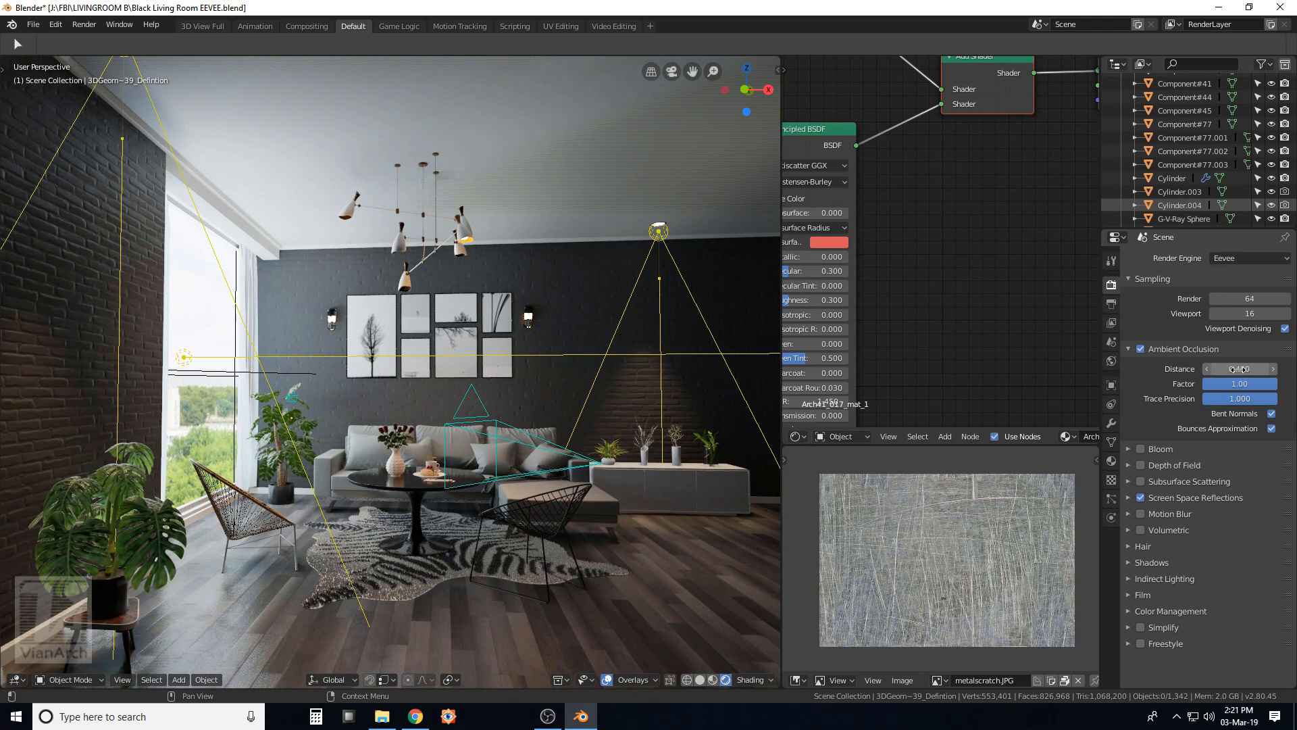
{"action": "type", "text": ".2"}
{"action": "key", "text": "Return"}
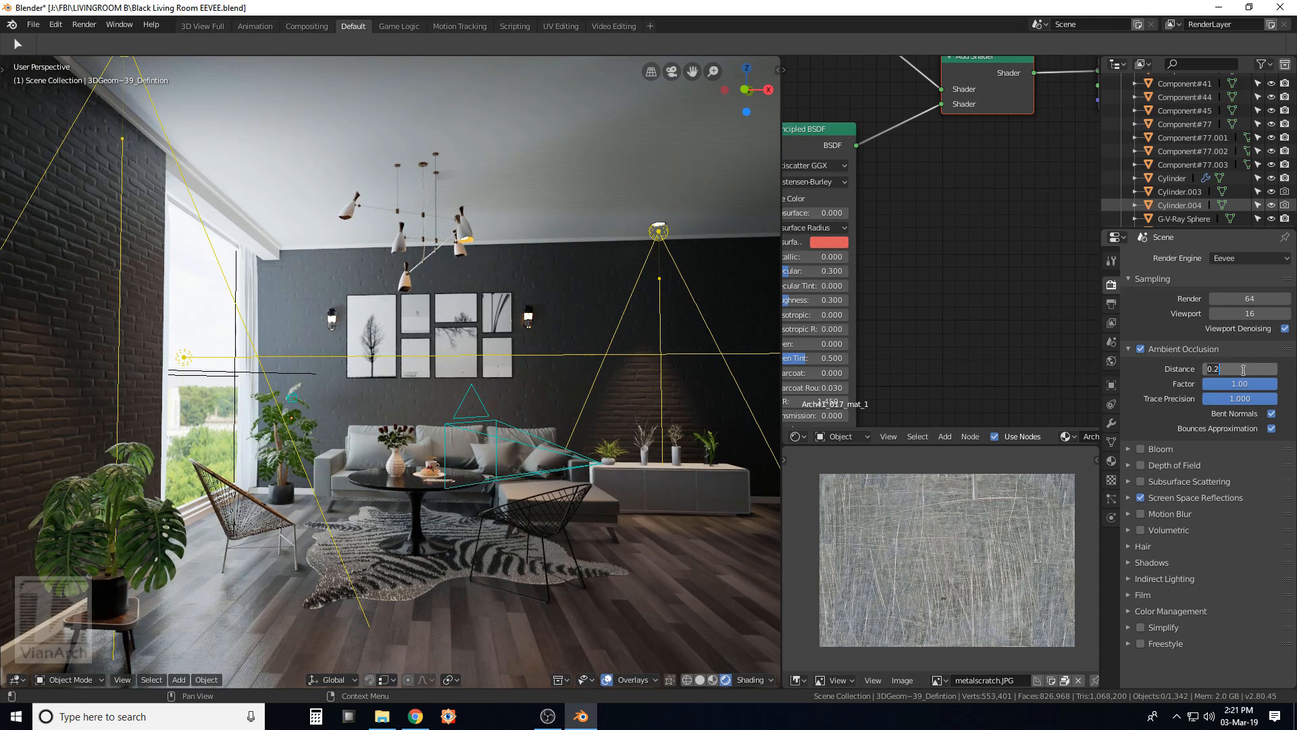
{"action": "key", "text": "Return"}
{"action": "mouse_move", "coordinate": [1270, 384]}
{"action": "left_mouse_down"}
{"action": "mouse_move", "coordinate": [1225, 384]}
{"action": "mouse_move", "coordinate": [1247, 384]}
{"action": "left_mouse_up"}
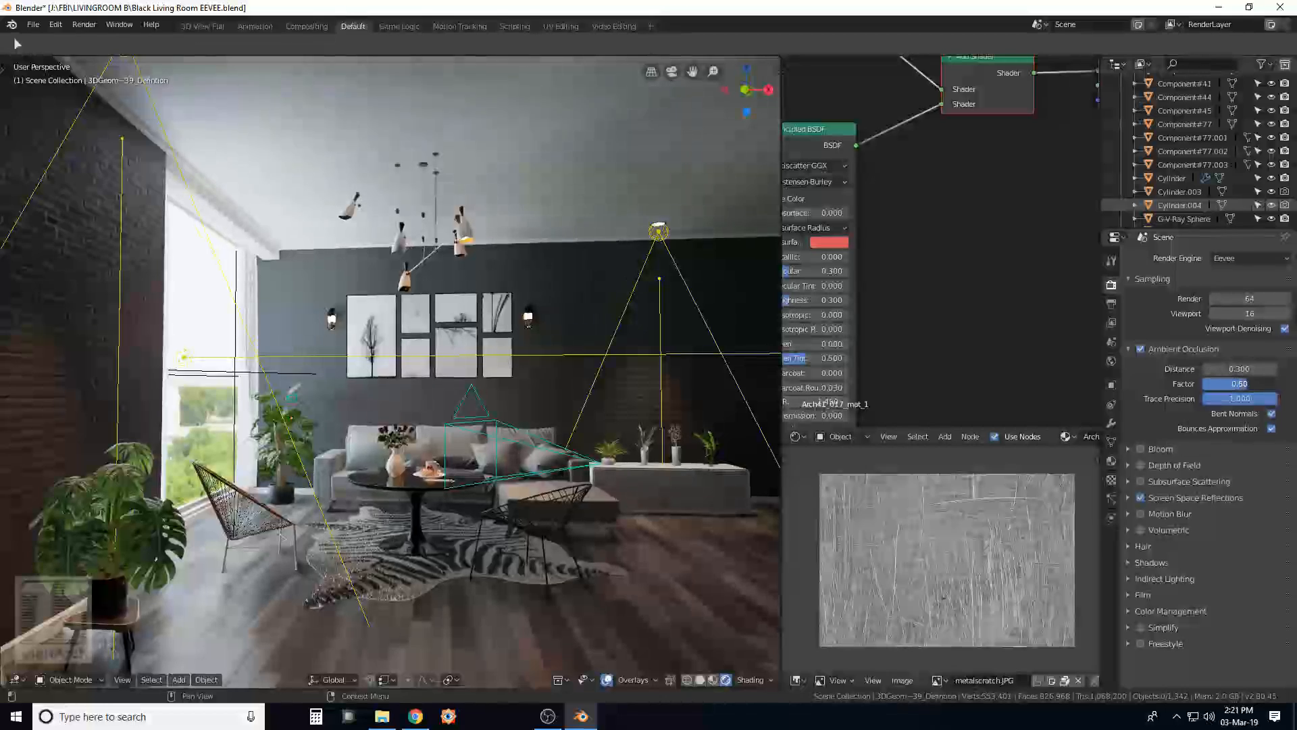
{"action": "left_click", "coordinate": [1148, 350]}
Enable Bloom with an Intensity of about 0.012 and a Threshold of about 0.606.
{"action": "left_click", "coordinate": [1128, 364]}
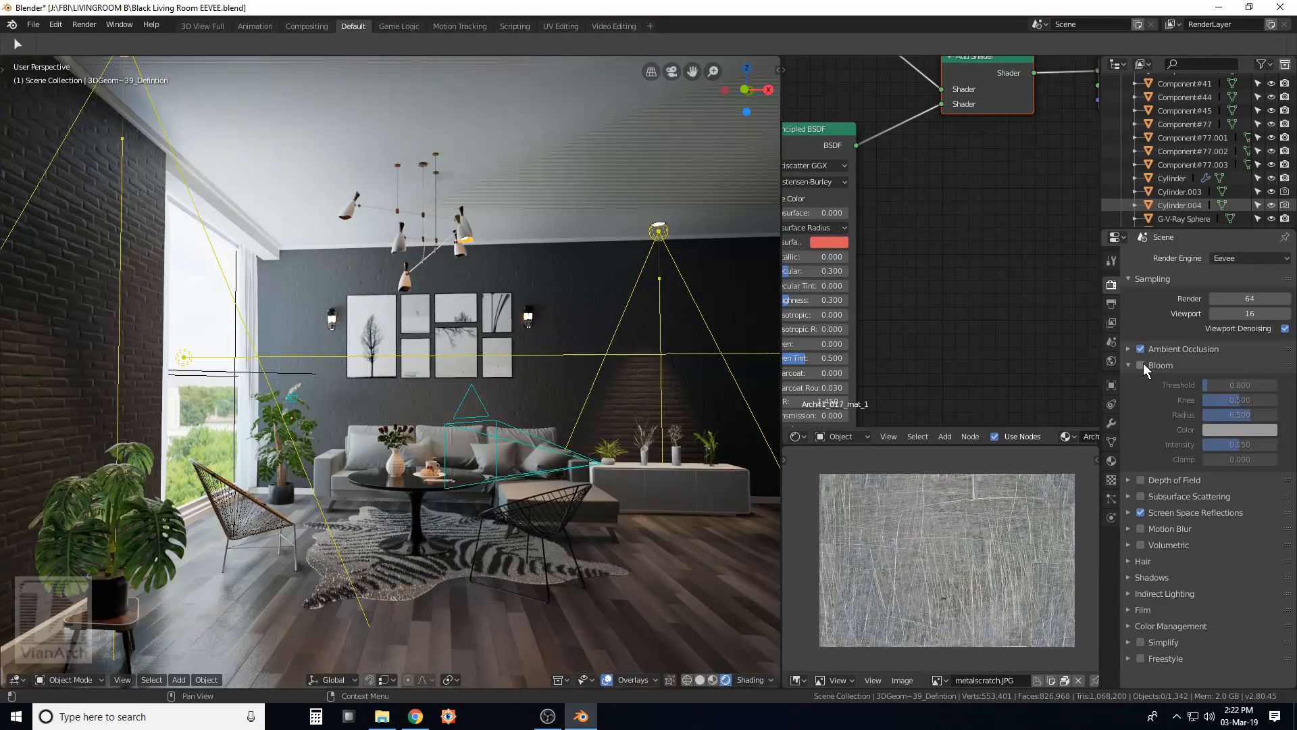
{"action": "left_click", "coordinate": [1141, 365]}
{"action": "left_click_drag", "start_coordinate": [1240, 444], "coordinate": [1220, 444]}
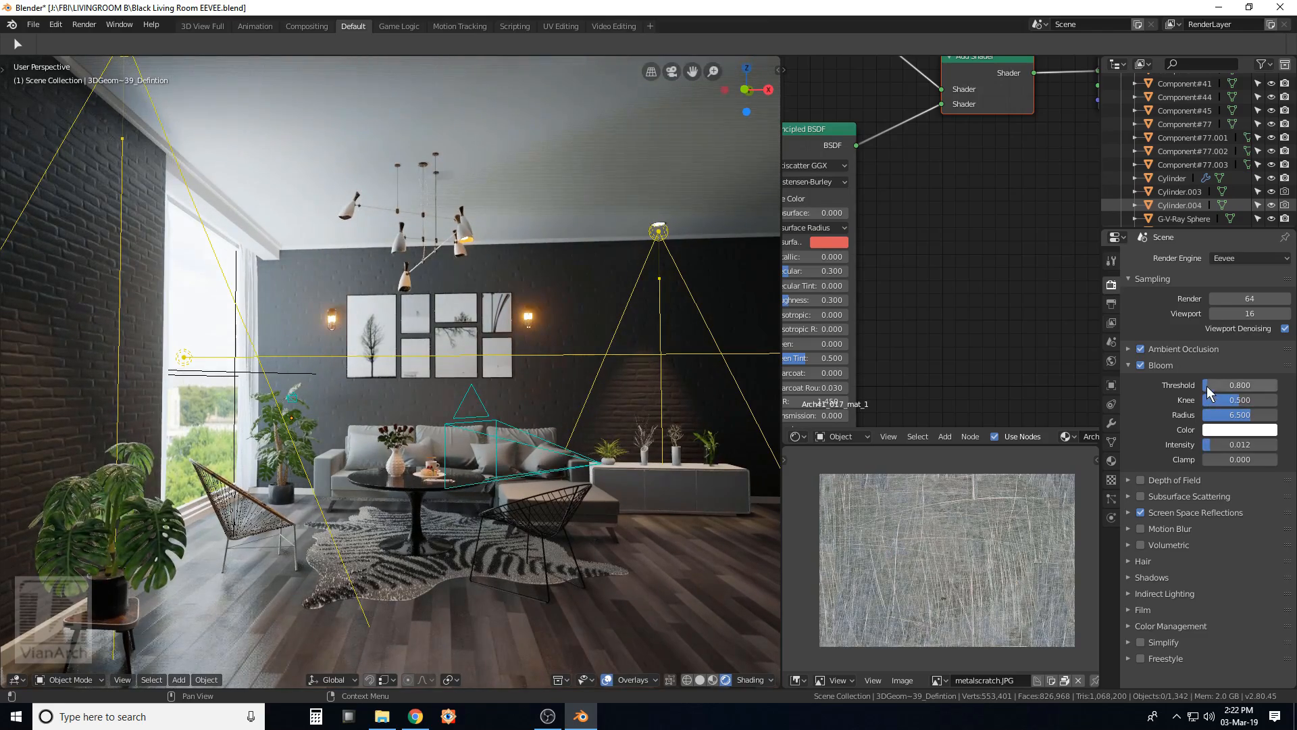
Darken the Diffuse BSDF color of the window curtain's material to a value of about 0.557.
{"action": "middle_click_drag", "start_coordinate": [648, 361], "coordinate": [311, 350]}
{"action": "scroll", "coordinate": [346, 330], "scroll_direction": "up", "scroll_amount": 5}
{"action": "left_click", "coordinate": [346, 330]}
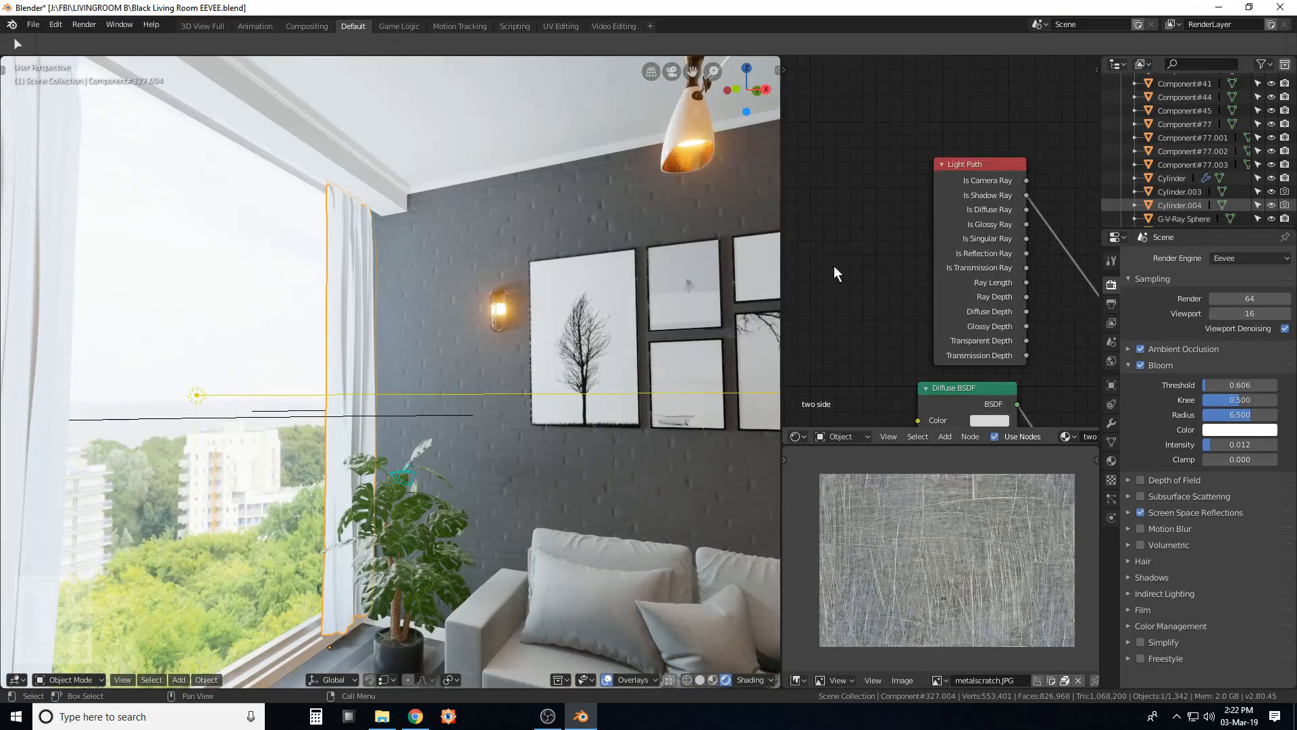
{"action": "scroll", "coordinate": [899, 257], "scroll_direction": "up", "scroll_amount": 4}
{"action": "left_click", "coordinate": [898, 252]}
{"action": "left_click_drag", "start_coordinate": [971, 120], "coordinate": [973, 129]}
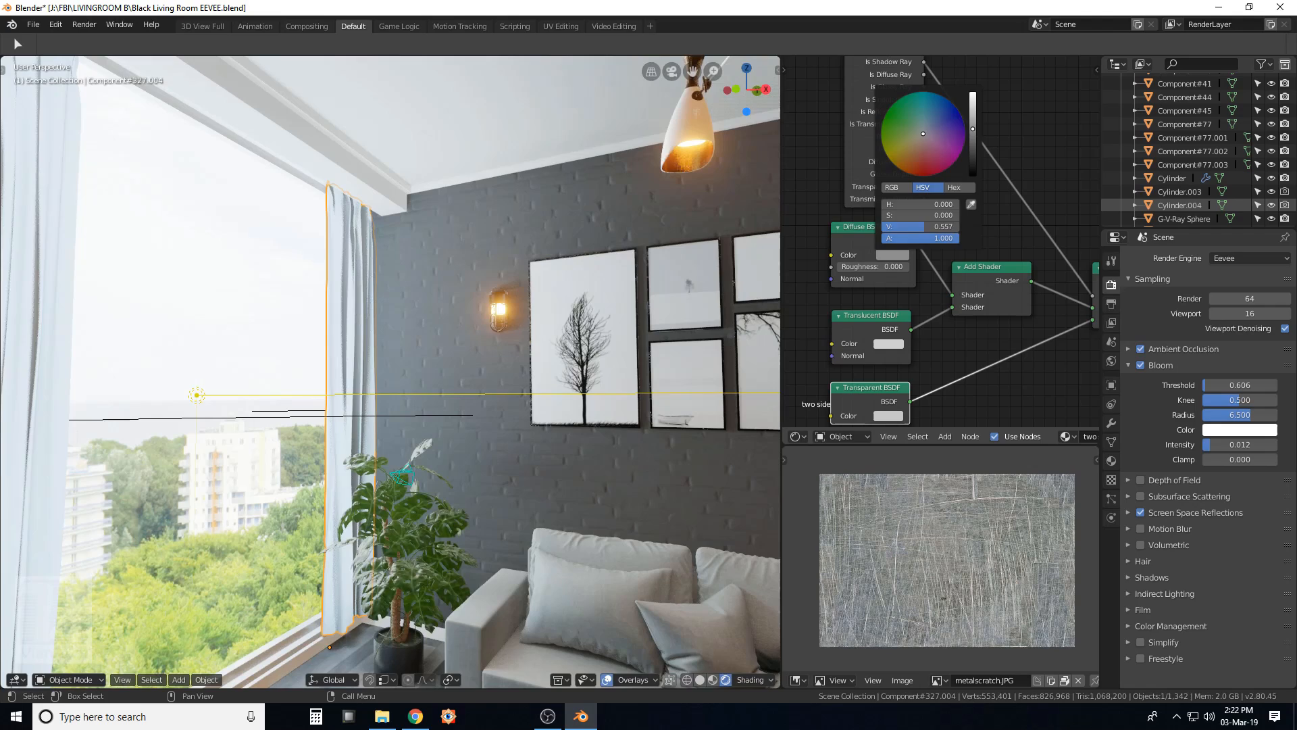
{"action": "left_click", "coordinate": [1112, 461]}
{"action": "left_click", "coordinate": [1271, 528]}
{"action": "type", "text": "0.010"}
{"action": "key", "text": "Return"}
Delete the scene's lighting cache and bake the indirect lighting again.
{"action": "middle_click_drag", "start_coordinate": [455, 347], "coordinate": [541, 377]}
{"action": "scroll", "coordinate": [427, 350], "scroll_direction": "down", "scroll_amount": 4}
{"action": "left_click", "coordinate": [1112, 284]}
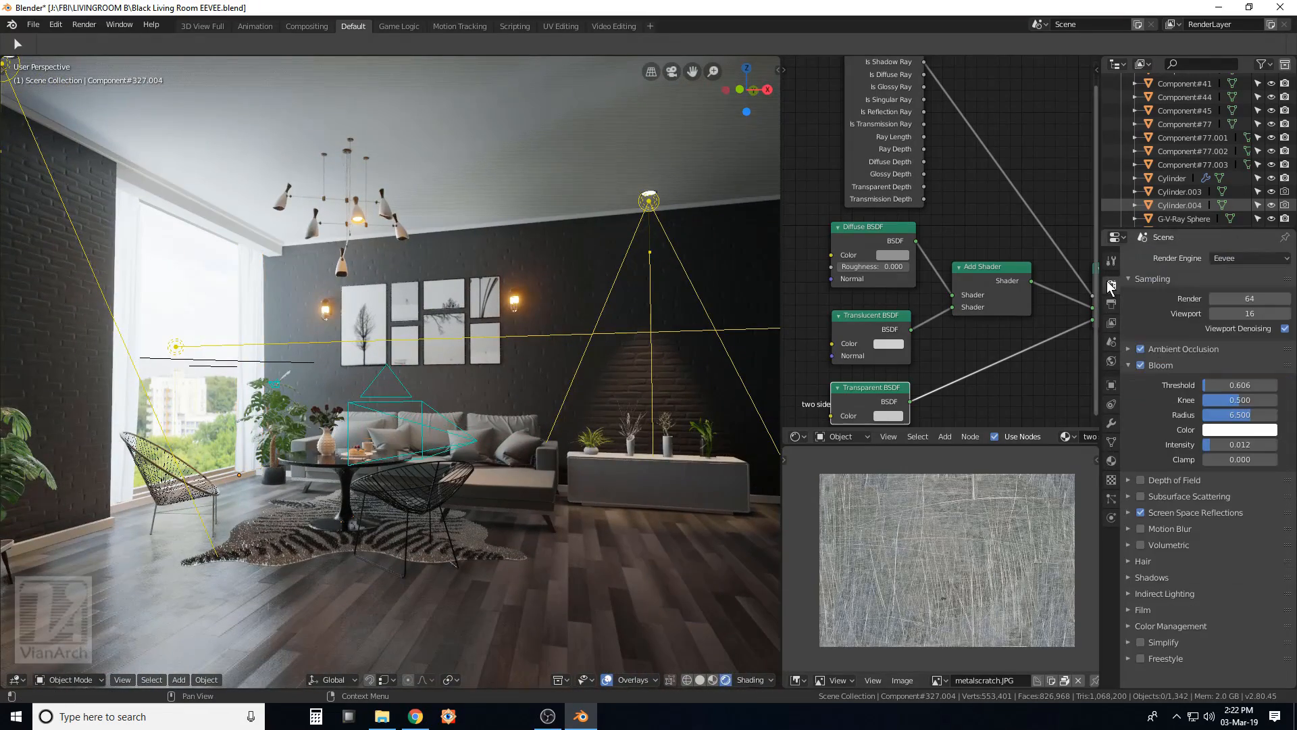
{"action": "left_click", "coordinate": [1128, 593]}
{"action": "scroll", "coordinate": [1210, 558], "scroll_direction": "down", "scroll_amount": 3}
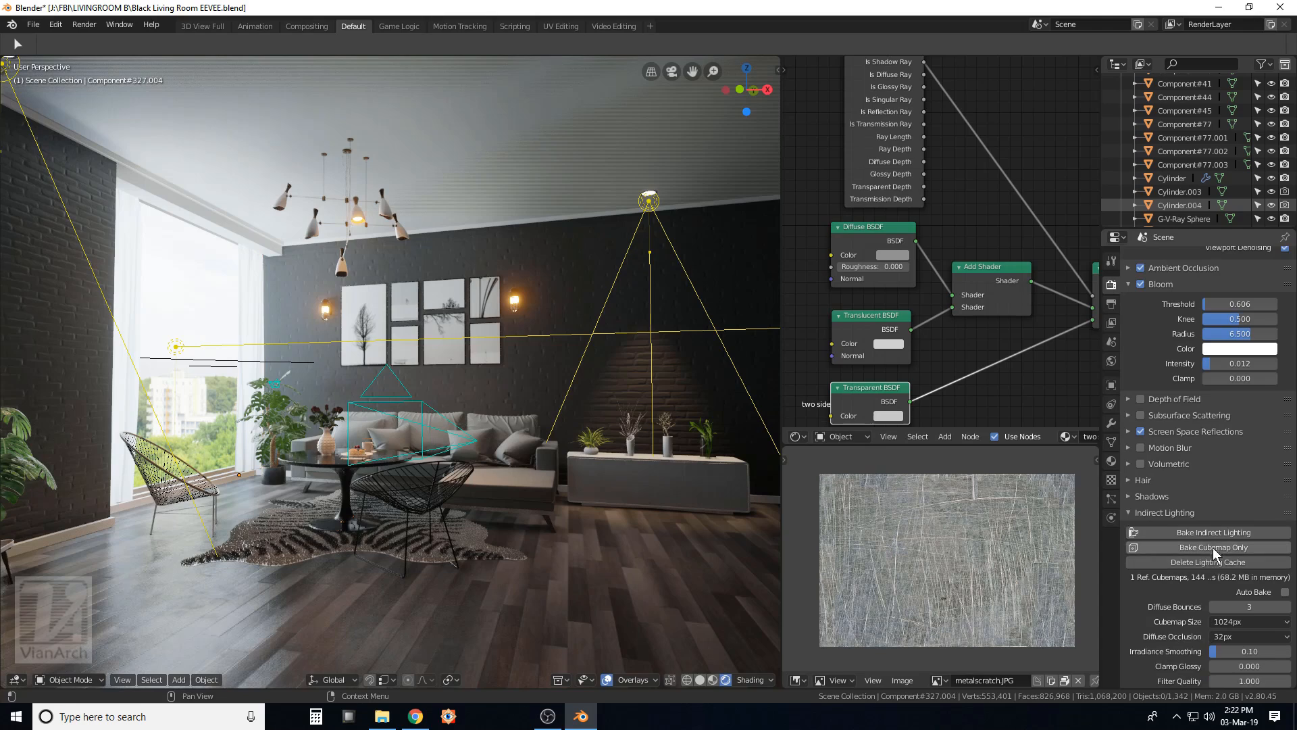
{"action": "left_click", "coordinate": [1235, 562]}
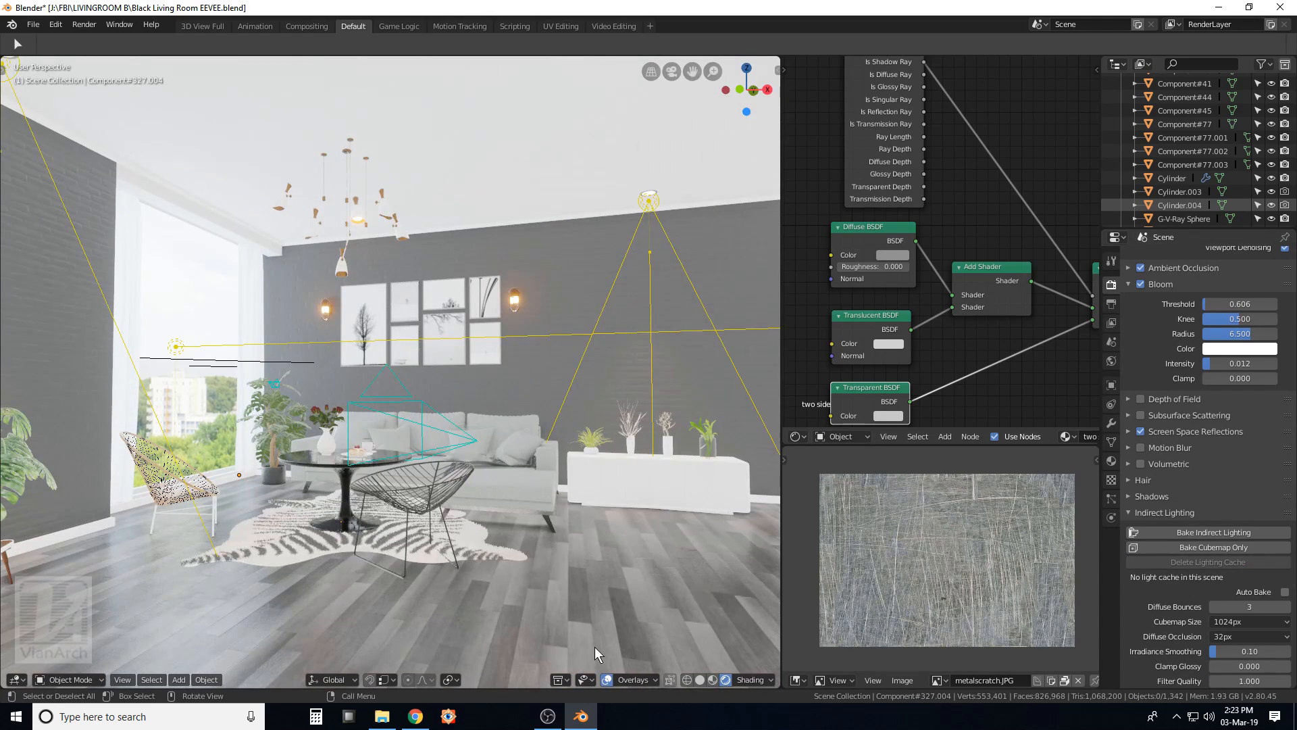
{"action": "left_click", "coordinate": [1257, 532]}
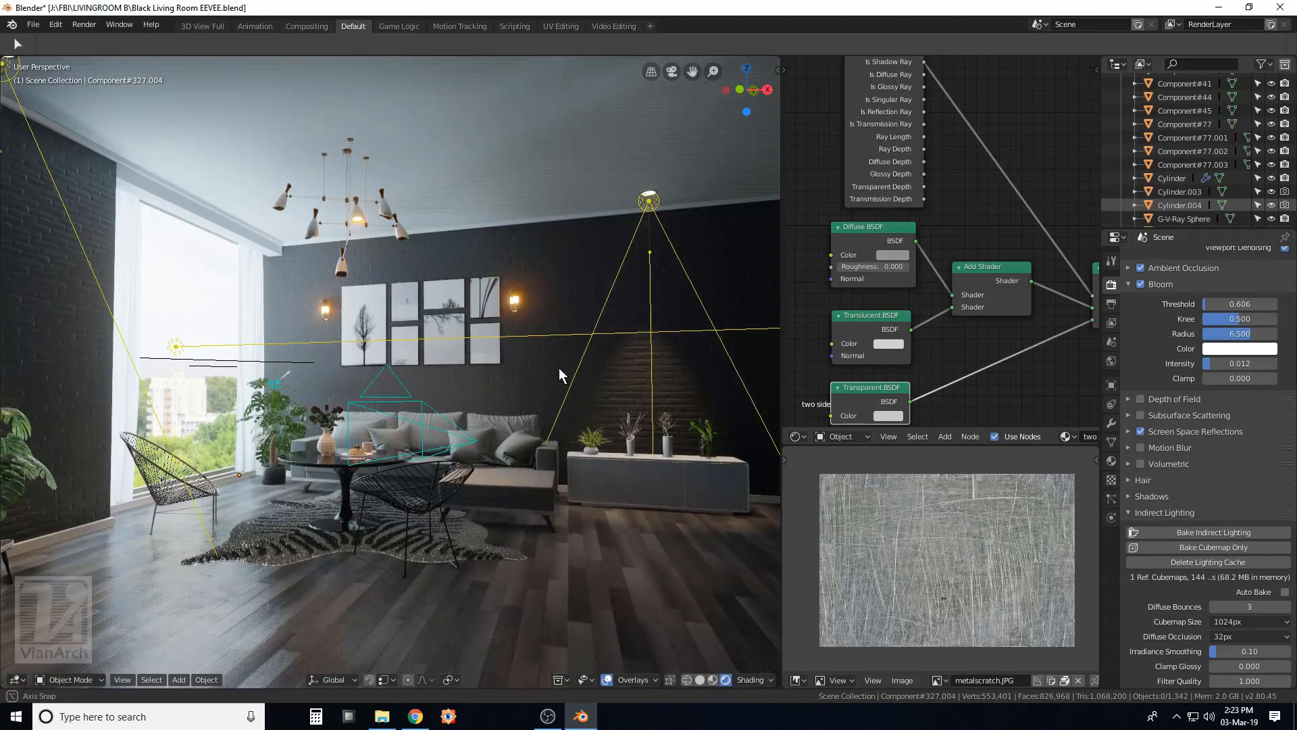
Turn off Soft Shadows in the render shadow settings.
{"action": "middle_click_drag", "start_coordinate": [558, 368], "coordinate": [580, 368]}
{"action": "left_click", "coordinate": [1151, 496]}
{"action": "left_click", "coordinate": [1229, 528]}
{"action": "mouse_move", "coordinate": [513, 358]}
{"action": "middle_mouse_down"}
{"action": "mouse_move", "coordinate": [626, 344]}
{"action": "mouse_move", "coordinate": [540, 355]}
{"action": "middle_mouse_up"}
{"action": "left_click", "coordinate": [1270, 575]}
{"action": "middle_click_drag", "start_coordinate": [625, 392], "coordinate": [533, 387]}
{"action": "scroll", "coordinate": [212, 342], "scroll_direction": "up", "scroll_amount": 3}
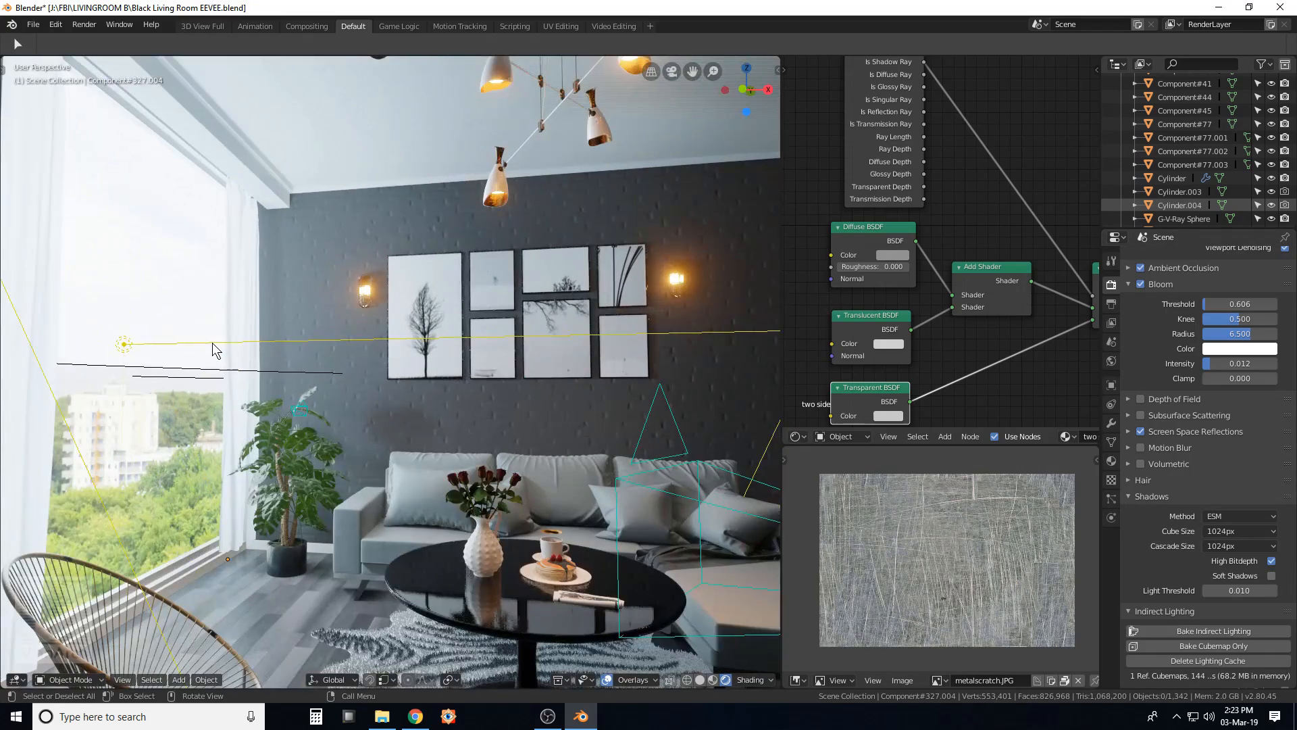
Set the shadow Clip Start of the window's Area light to 0.5 and its shadow Softness to 30.
{"action": "left_click", "coordinate": [212, 343]}
{"action": "left_click", "coordinate": [1111, 422]}
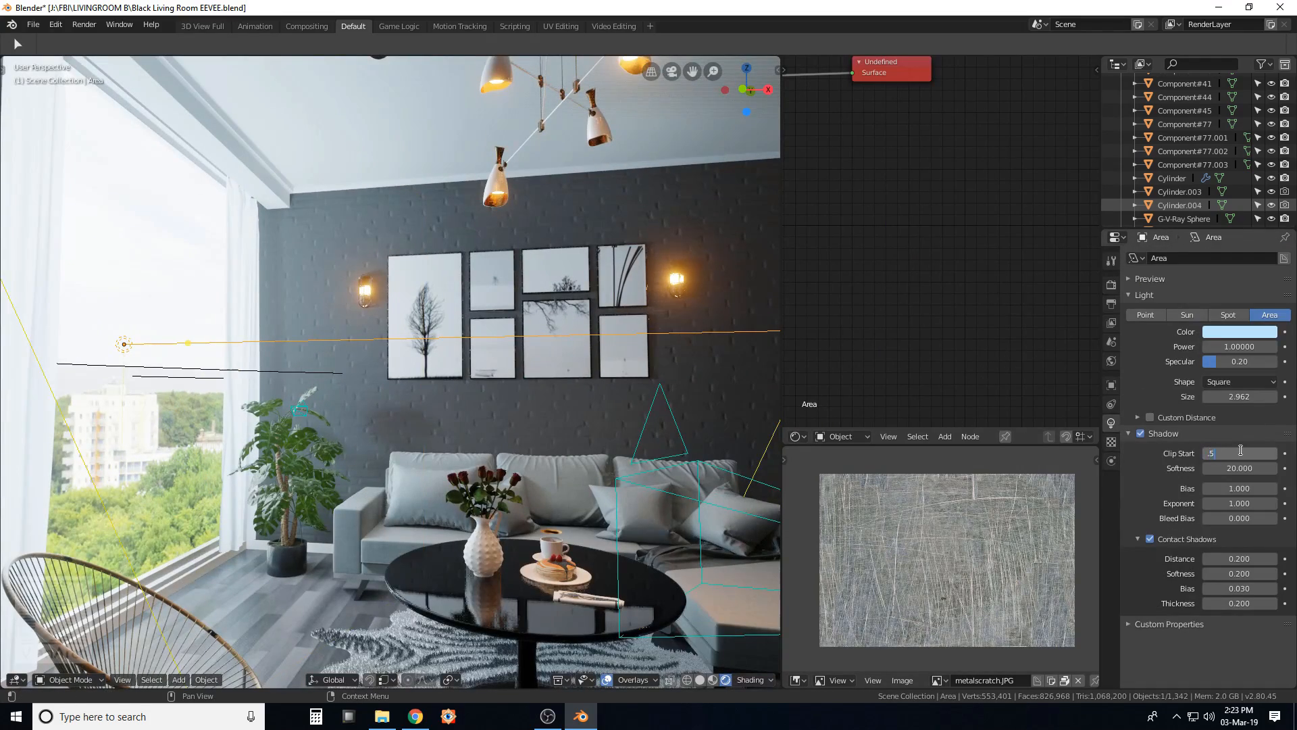
{"action": "left_click", "coordinate": [1241, 450]}
{"action": "type", "text": ".5"}
{"action": "key", "text": "Return"}
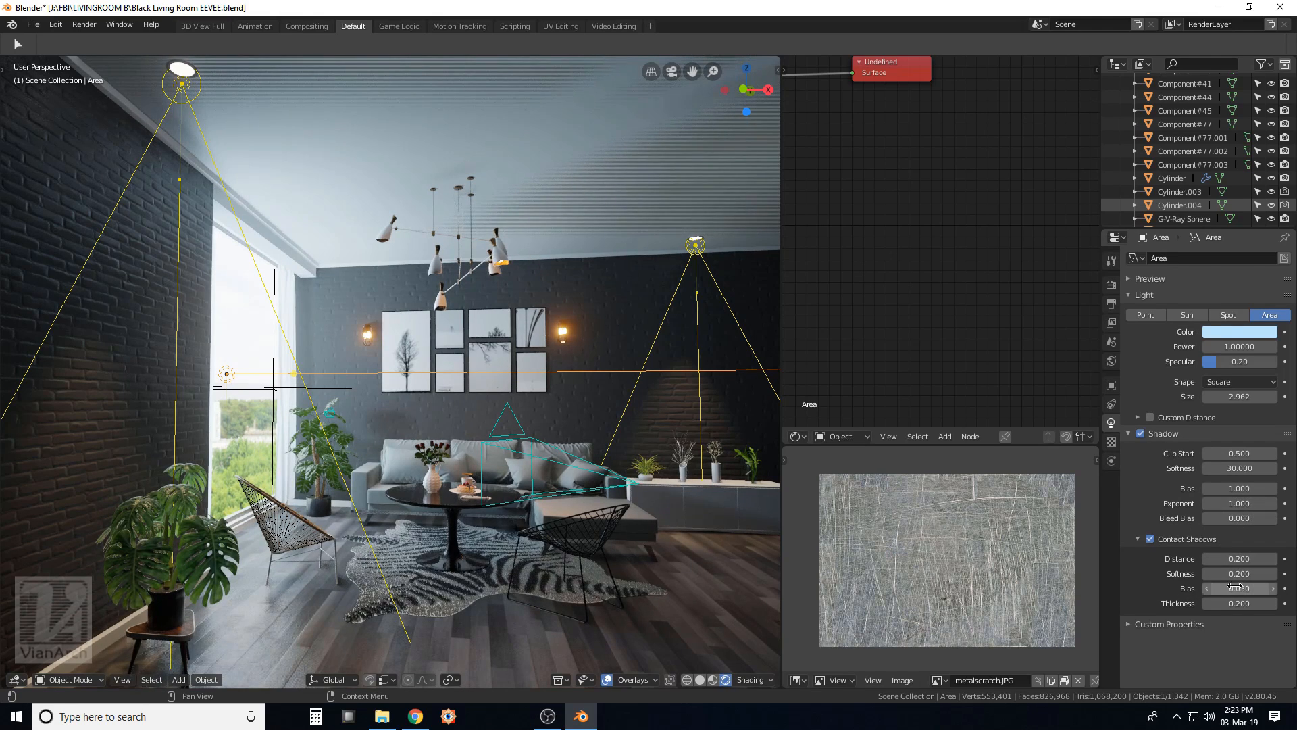
Set the contact shadow Softness of the window's Area light to 0.5.
{"action": "left_click_drag", "start_coordinate": [1240, 603], "coordinate": [1238, 574]}
{"action": "middle_click_drag", "start_coordinate": [608, 500], "coordinate": [514, 500]}
{"action": "left_click_drag", "start_coordinate": [1240, 574], "coordinate": [1243, 573]}
{"action": "type", "text": ".5"}
{"action": "key", "text": "Return"}
Turn on Soft Shadows in the render settings and frame the room through the active camera.
{"action": "middle_click_drag", "start_coordinate": [513, 368], "coordinate": [561, 378]}
{"action": "left_click", "coordinate": [1111, 285]}
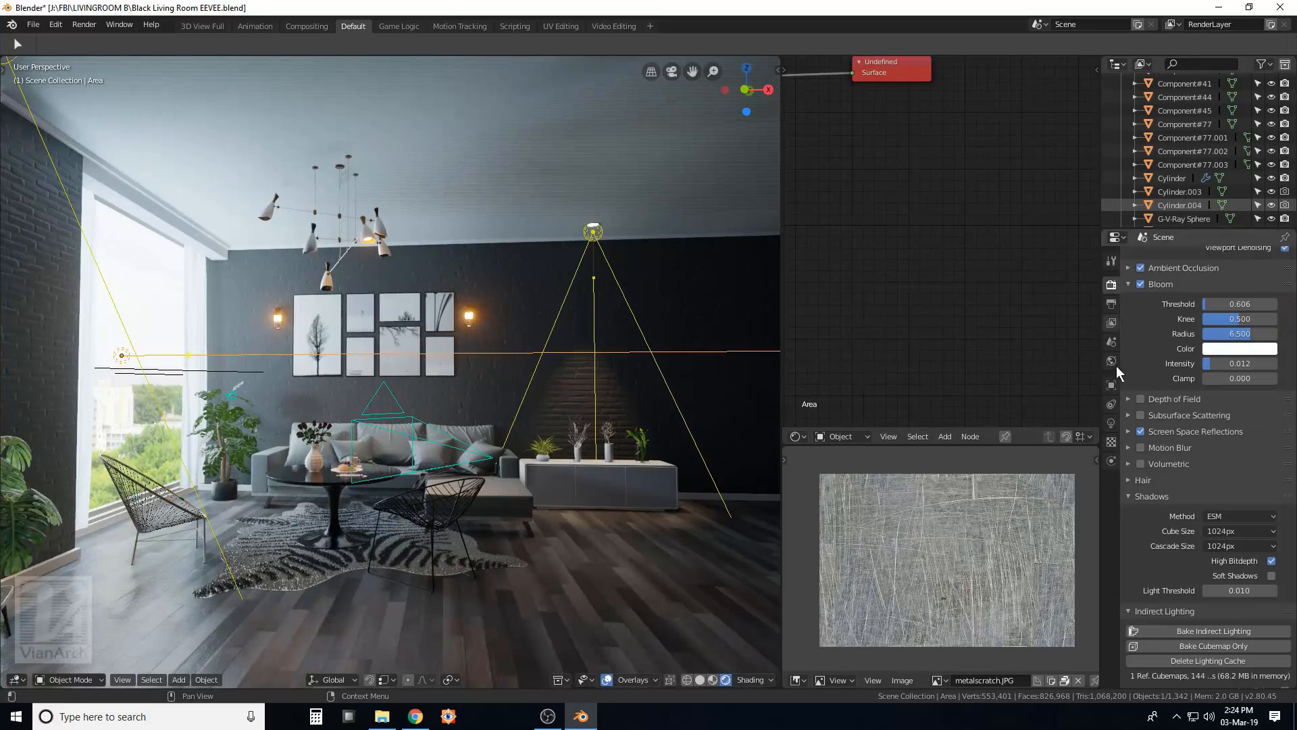
{"action": "left_click", "coordinate": [1271, 575]}
{"action": "key", "text": "KP_0"}
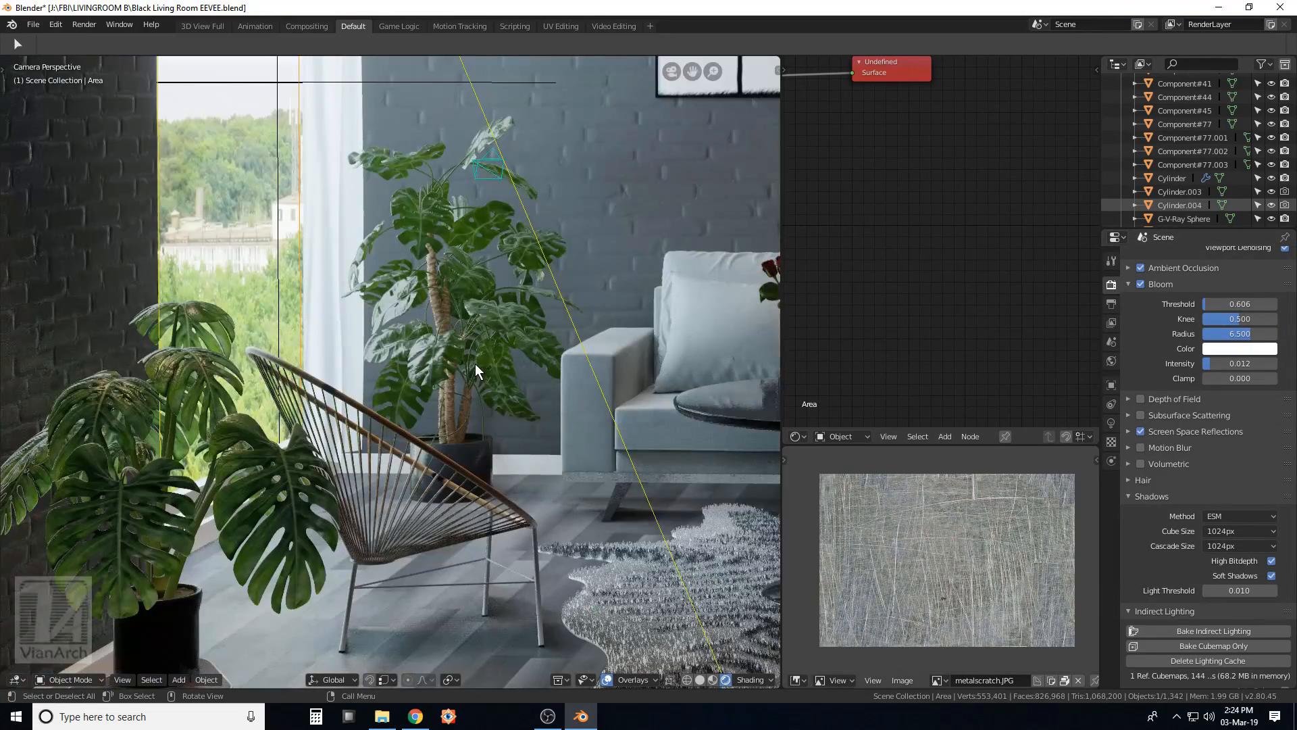
{"action": "scroll", "coordinate": [287, 410], "scroll_direction": "down", "scroll_amount": 2}
{"action": "scroll", "coordinate": [287, 410], "scroll_direction": "down", "scroll_amount": 2}
{"action": "key", "text": "Home"}
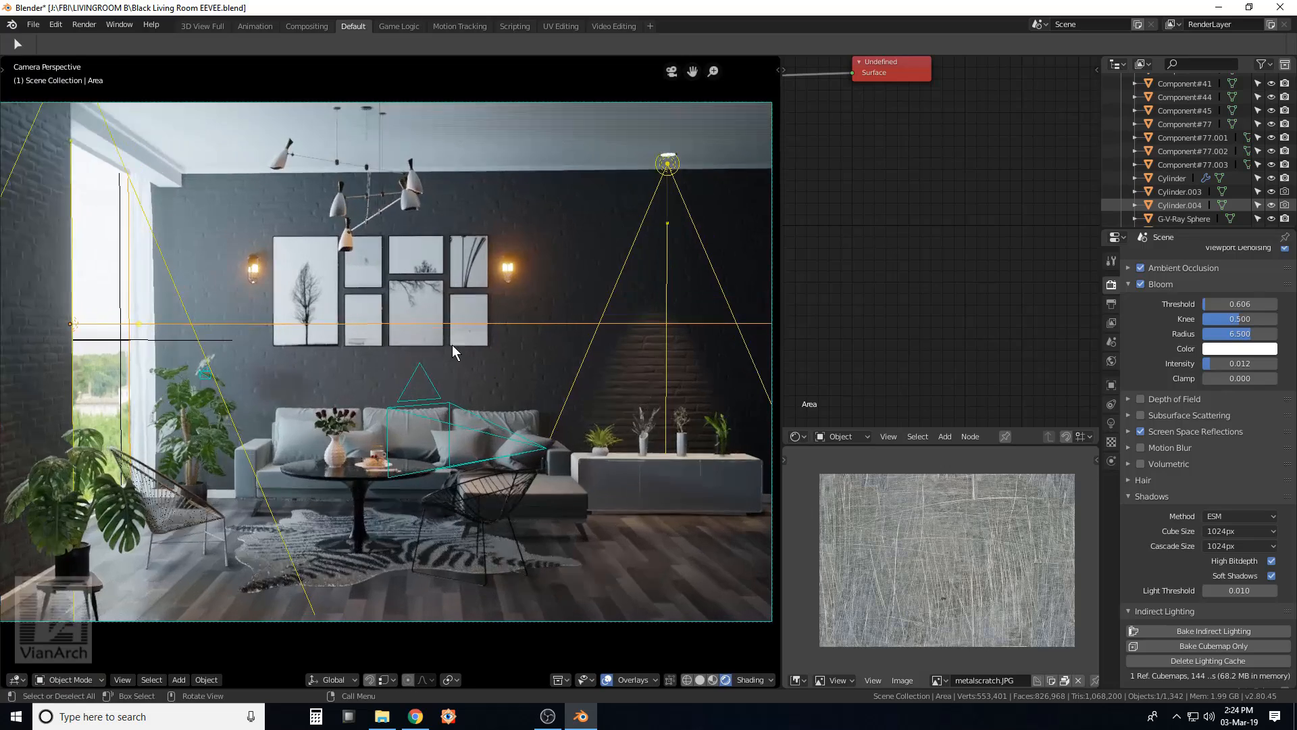
{"action": "middle_click_drag", "start_coordinate": [452, 344], "coordinate": [461, 336], "text": "shift"}
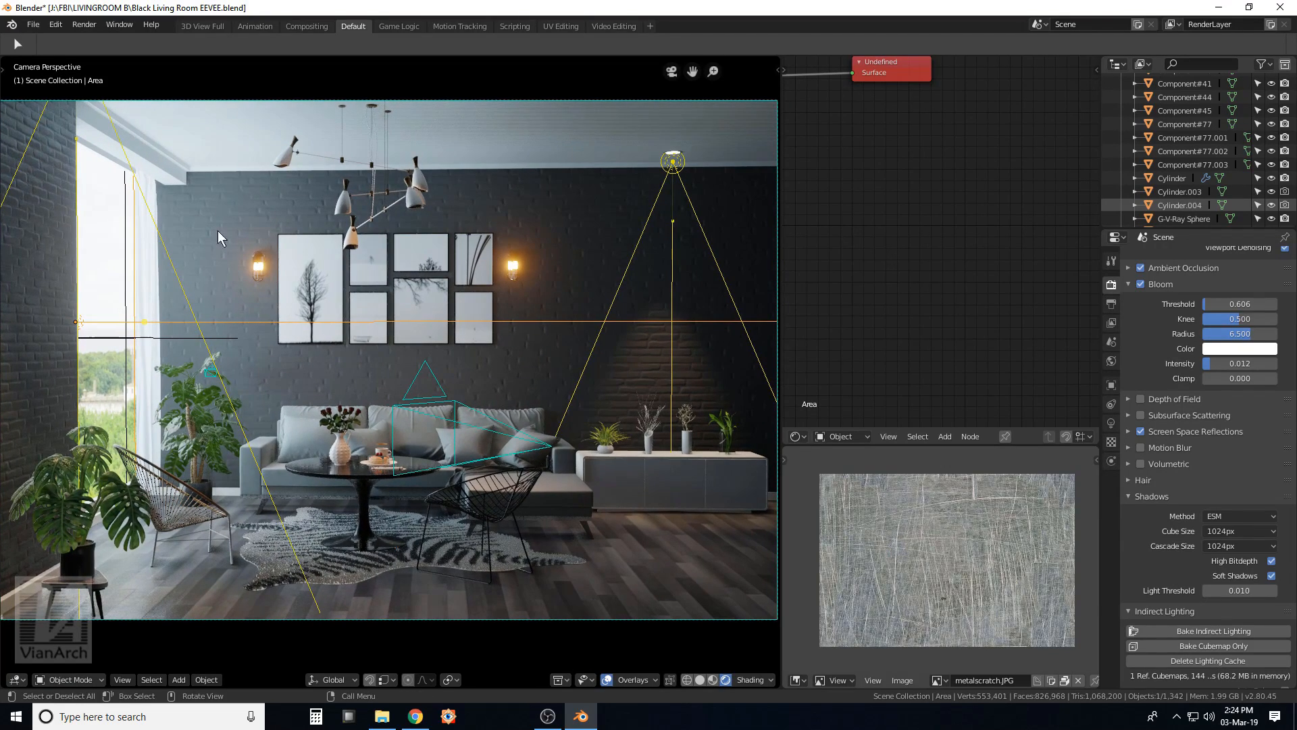
Set the output resolution scale to 100% and render the image from the camera.
{"action": "left_click", "coordinate": [1112, 304]}
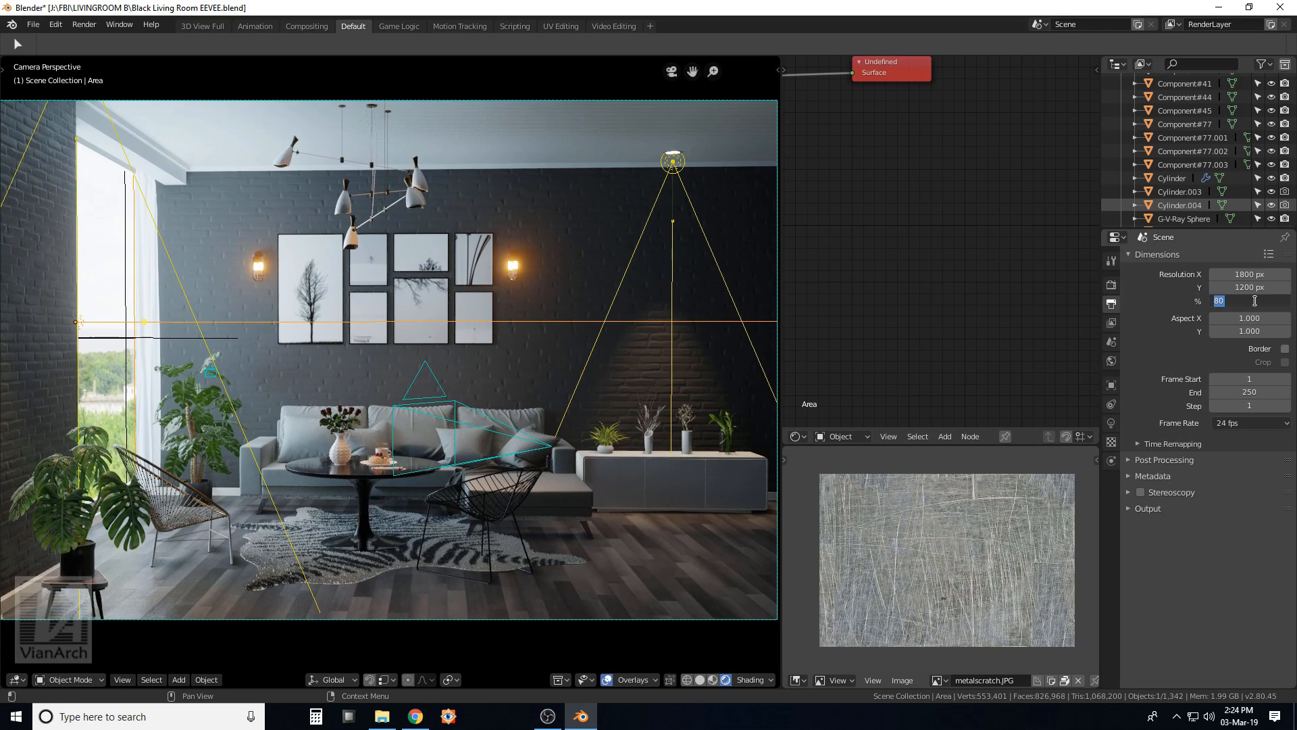
{"action": "key", "text": "Return"}
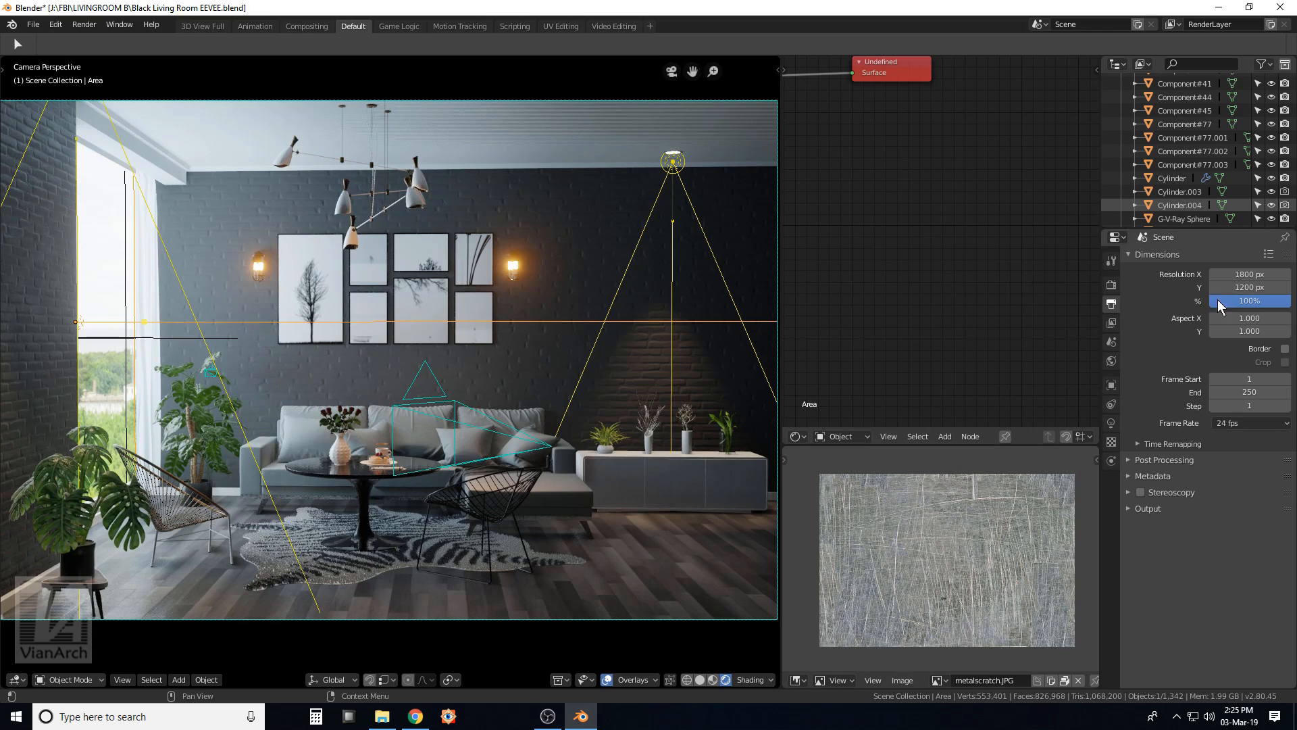
{"action": "left_click", "coordinate": [85, 24]}
{"action": "left_click", "coordinate": [108, 41]}
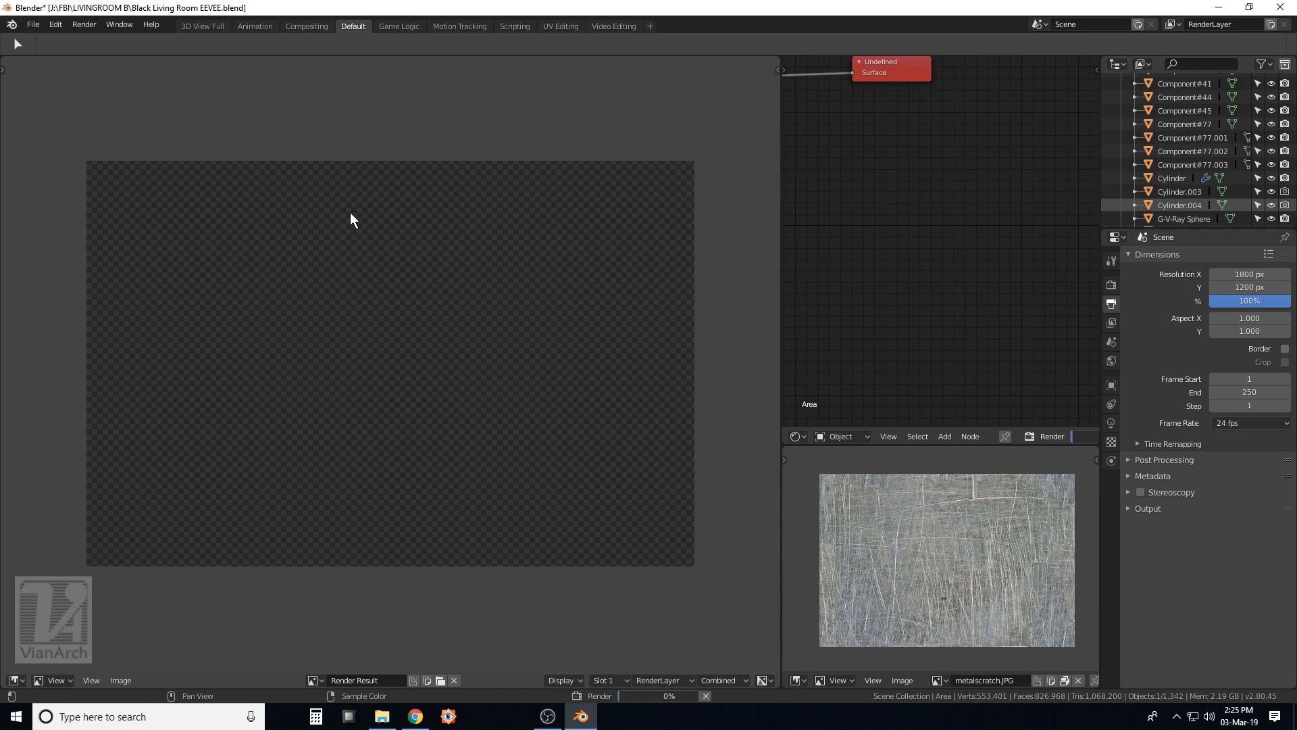
{"action": "scroll", "coordinate": [383, 231], "scroll_direction": "up", "scroll_amount": 3}
{"action": "scroll", "coordinate": [384, 231], "scroll_direction": "down", "scroll_amount": 3}
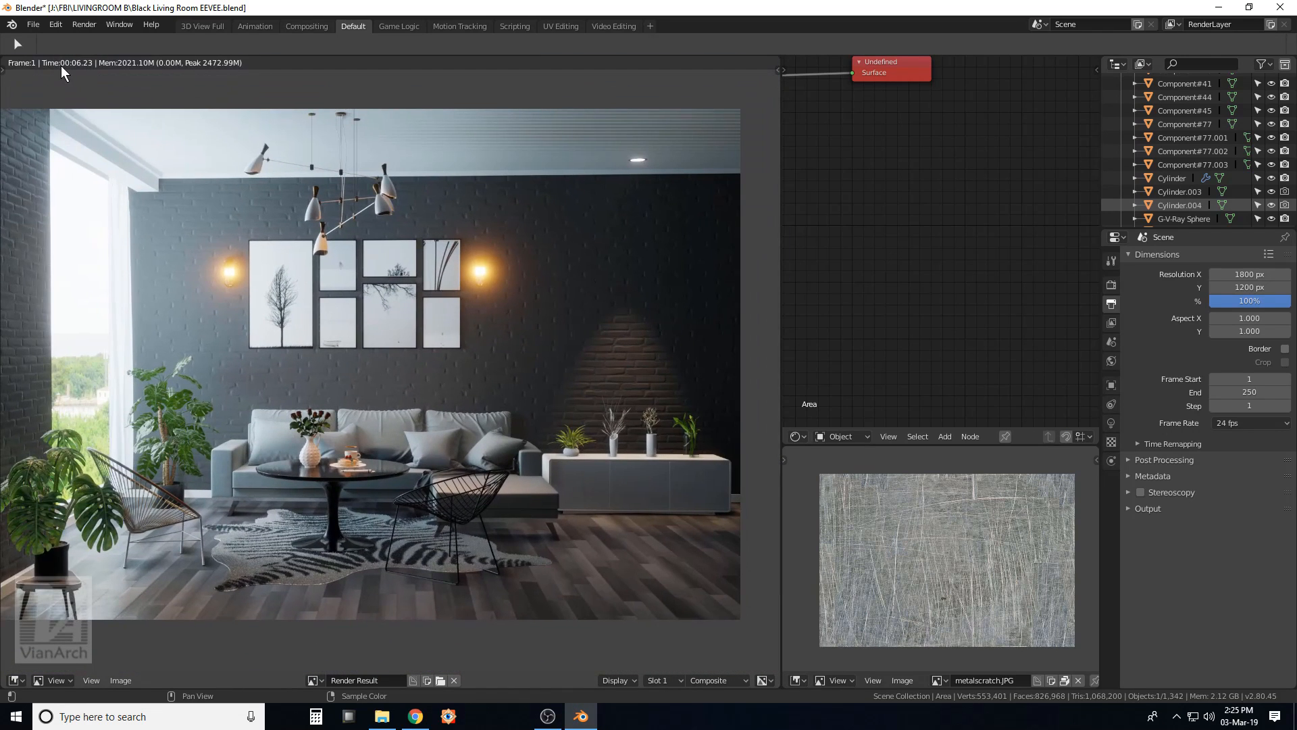
{"action": "scroll", "coordinate": [402, 301], "scroll_direction": "up", "scroll_amount": 2}
{"action": "scroll", "coordinate": [422, 297], "scroll_direction": "down", "scroll_amount": 1}
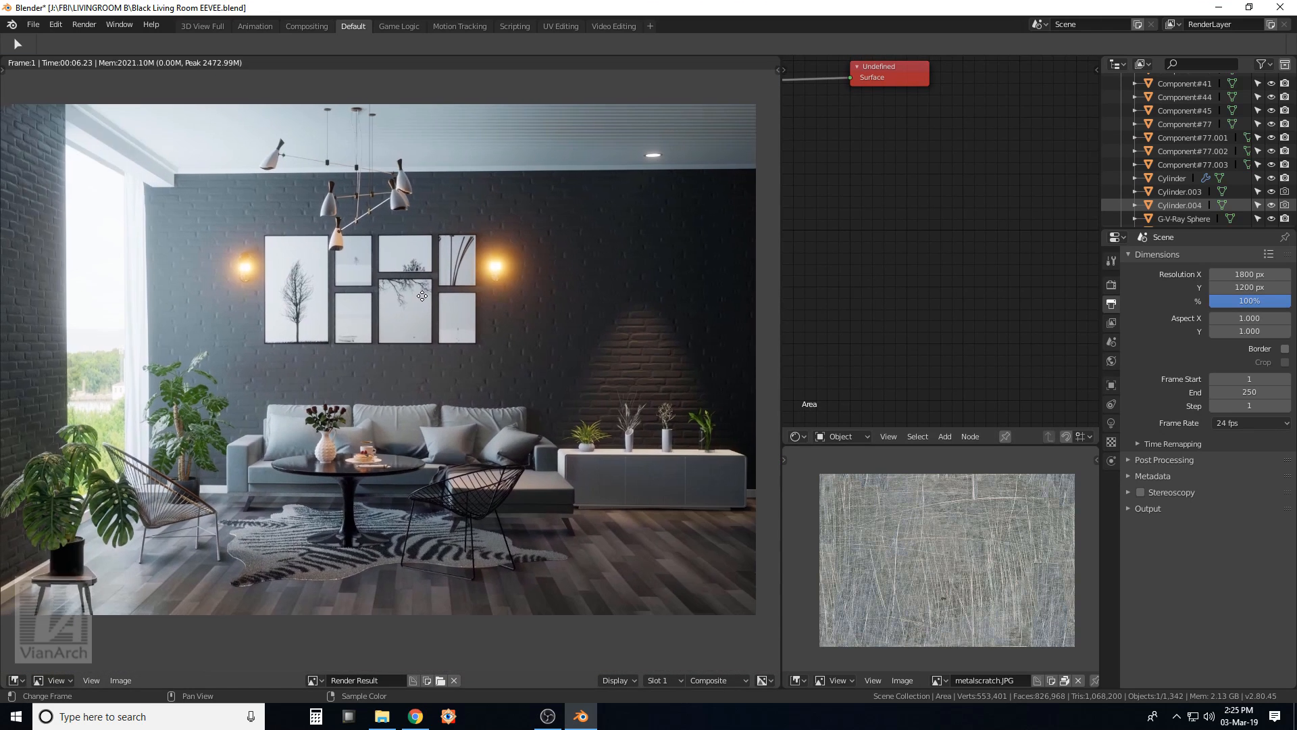
Toggle Use Nodes for the scene's compositing and return to the shader nodes.
{"action": "left_click", "coordinate": [804, 437]}
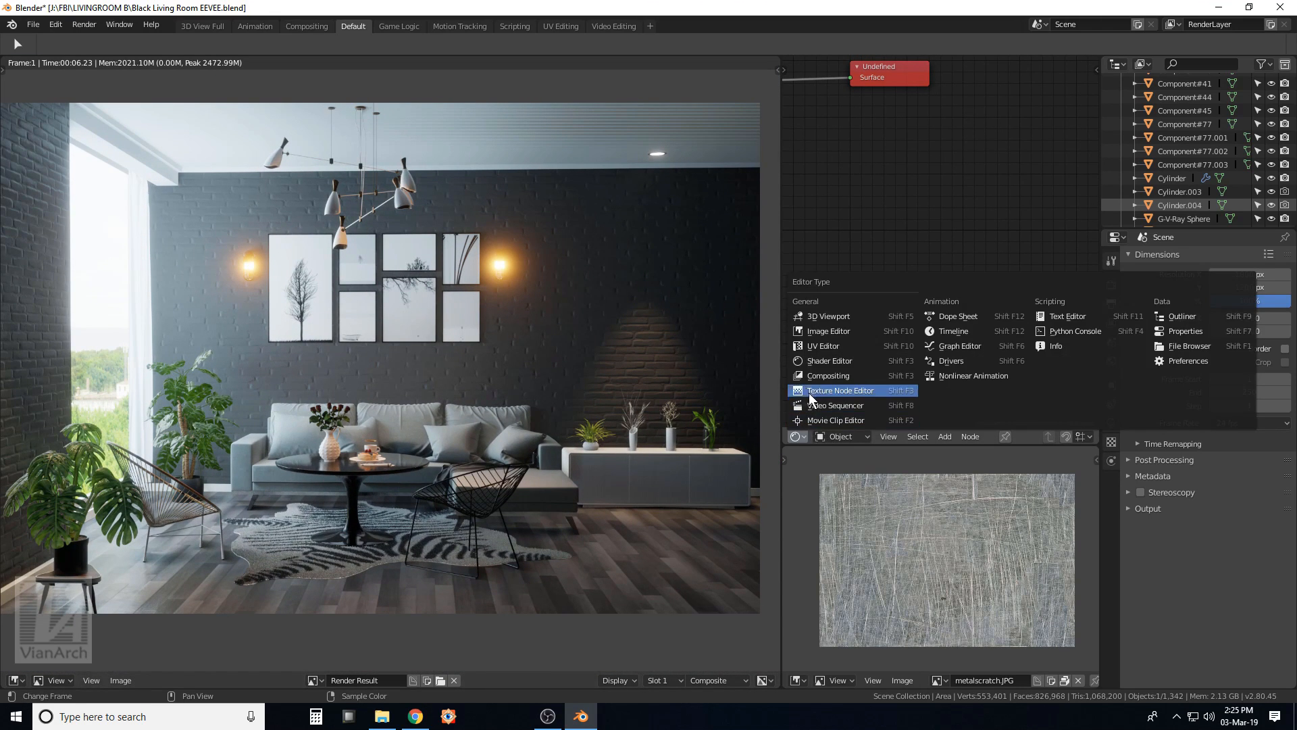
{"action": "left_click", "coordinate": [819, 373]}
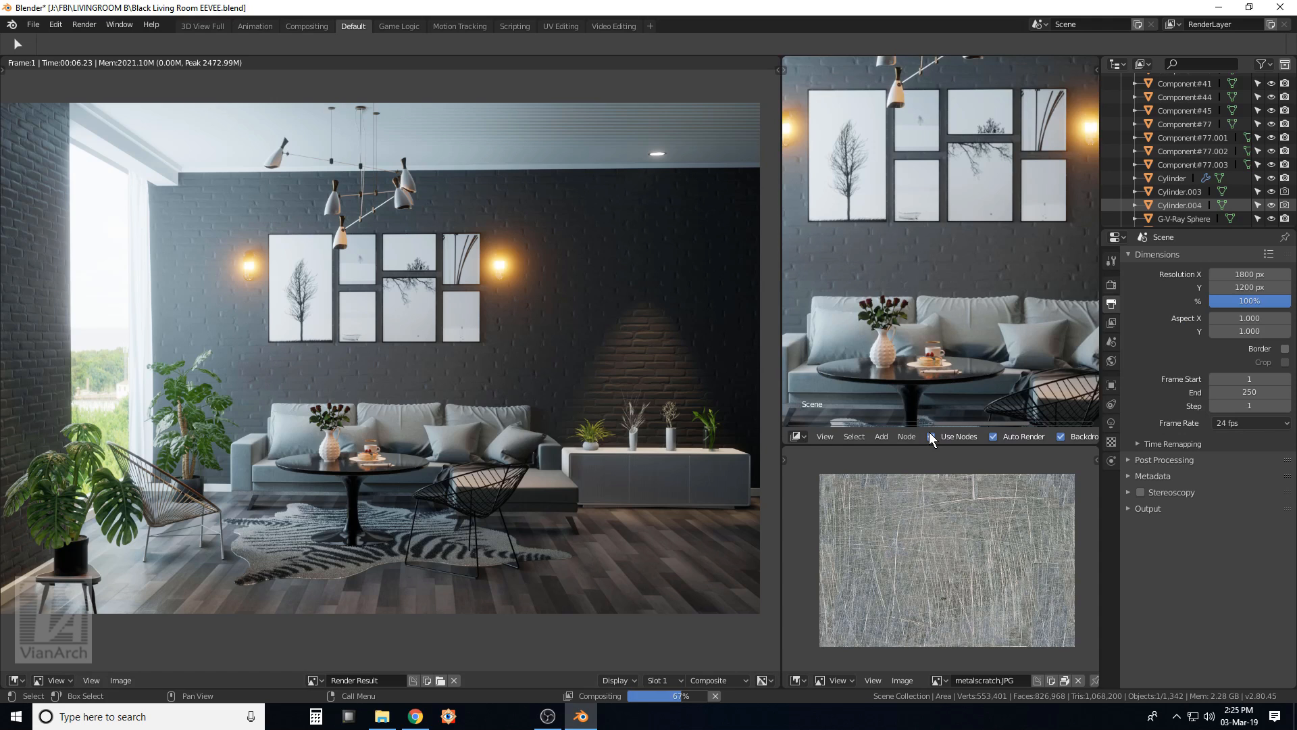
{"action": "left_click_drag", "start_coordinate": [1060, 437], "coordinate": [931, 436]}
{"action": "left_click", "coordinate": [804, 437]}
{"action": "left_click", "coordinate": [820, 363]}
Display the render result's RenderLayer Combined pass in place of Composite.
{"action": "left_click", "coordinate": [707, 679]}
{"action": "left_click", "coordinate": [707, 651]}
{"action": "scroll", "coordinate": [415, 400], "scroll_direction": "down", "scroll_amount": 2}
{"action": "scroll", "coordinate": [390, 378], "scroll_direction": "up", "scroll_amount": 2}
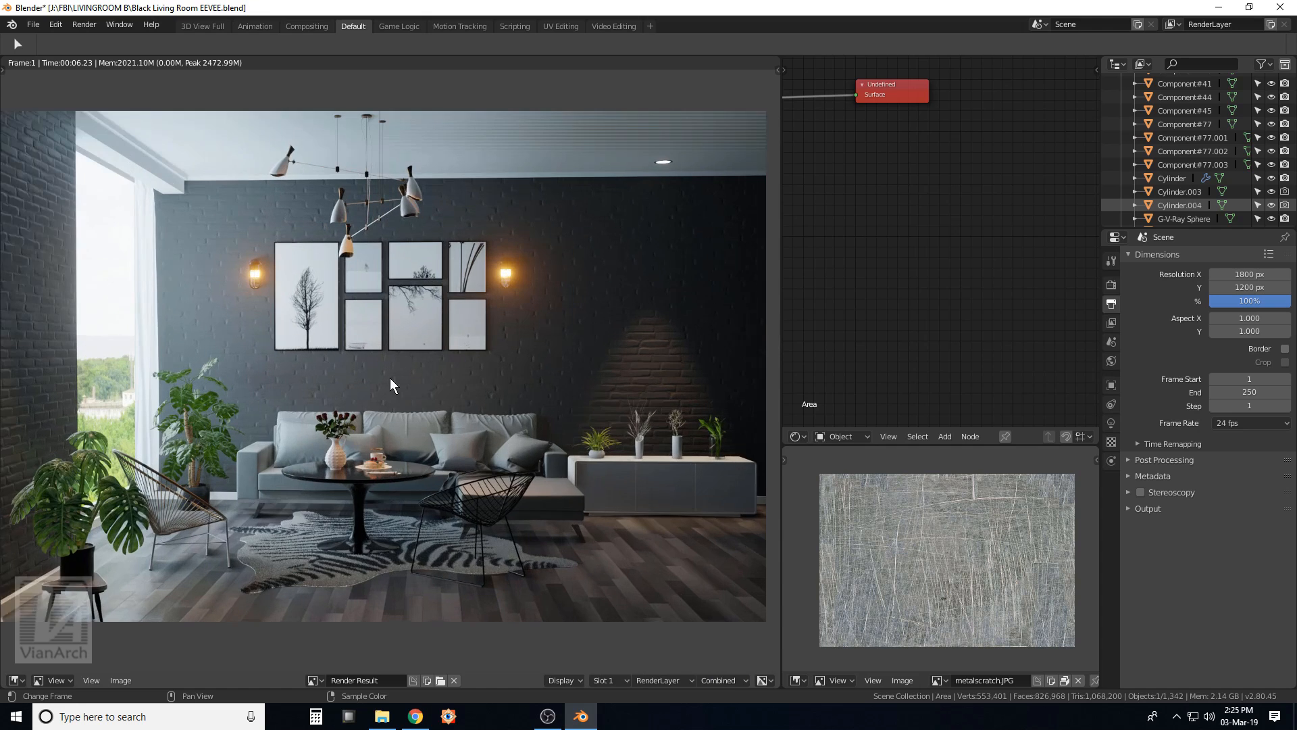
{"action": "middle_click_drag", "start_coordinate": [391, 379], "coordinate": [411, 375]}
Set the color management Gamma to about 0.856 in the render settings.
{"action": "left_click", "coordinate": [1111, 284]}
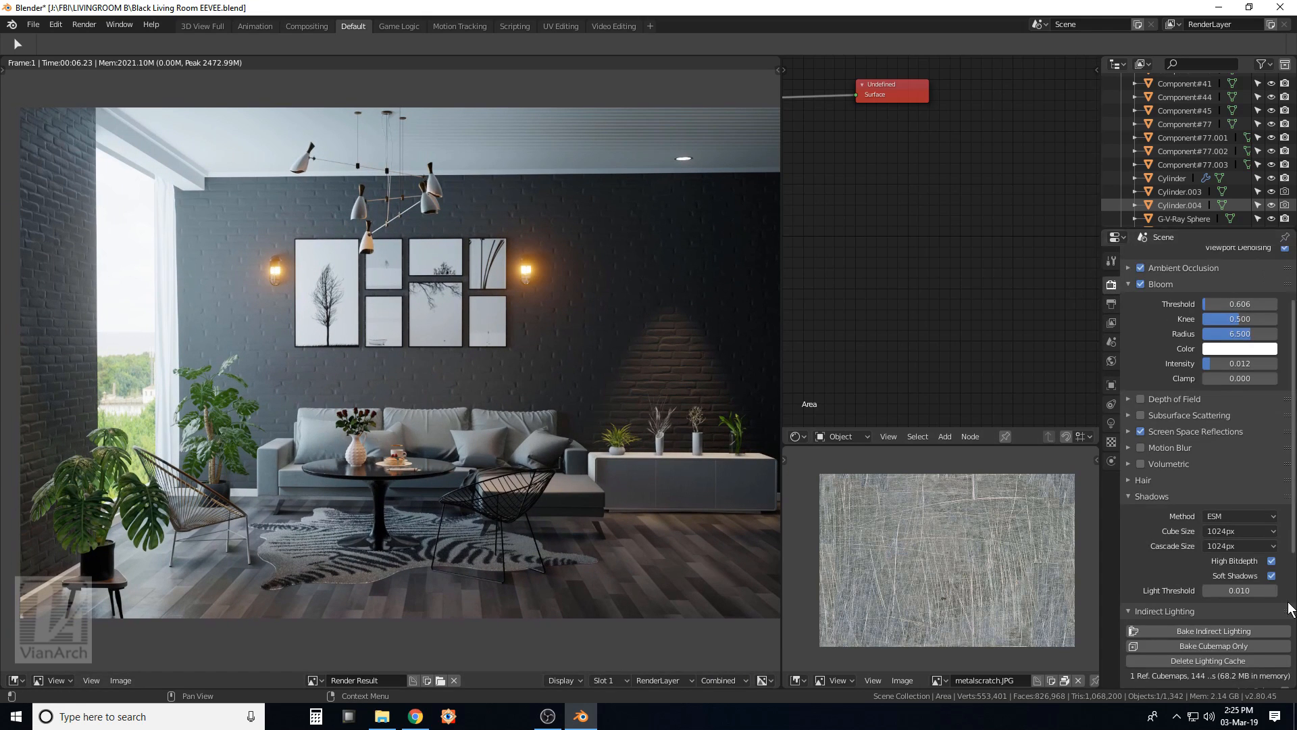
{"action": "left_click", "coordinate": [1130, 499]}
{"action": "left_click", "coordinate": [1130, 485]}
{"action": "left_click", "coordinate": [1222, 548]}
{"action": "scroll", "coordinate": [1225, 568], "scroll_direction": "down", "scroll_amount": 1}
{"action": "mouse_move", "coordinate": [1250, 608]}
{"action": "left_mouse_down"}
{"action": "mouse_move", "coordinate": [1233, 608]}
{"action": "mouse_move", "coordinate": [1262, 606]}
{"action": "left_mouse_up"}
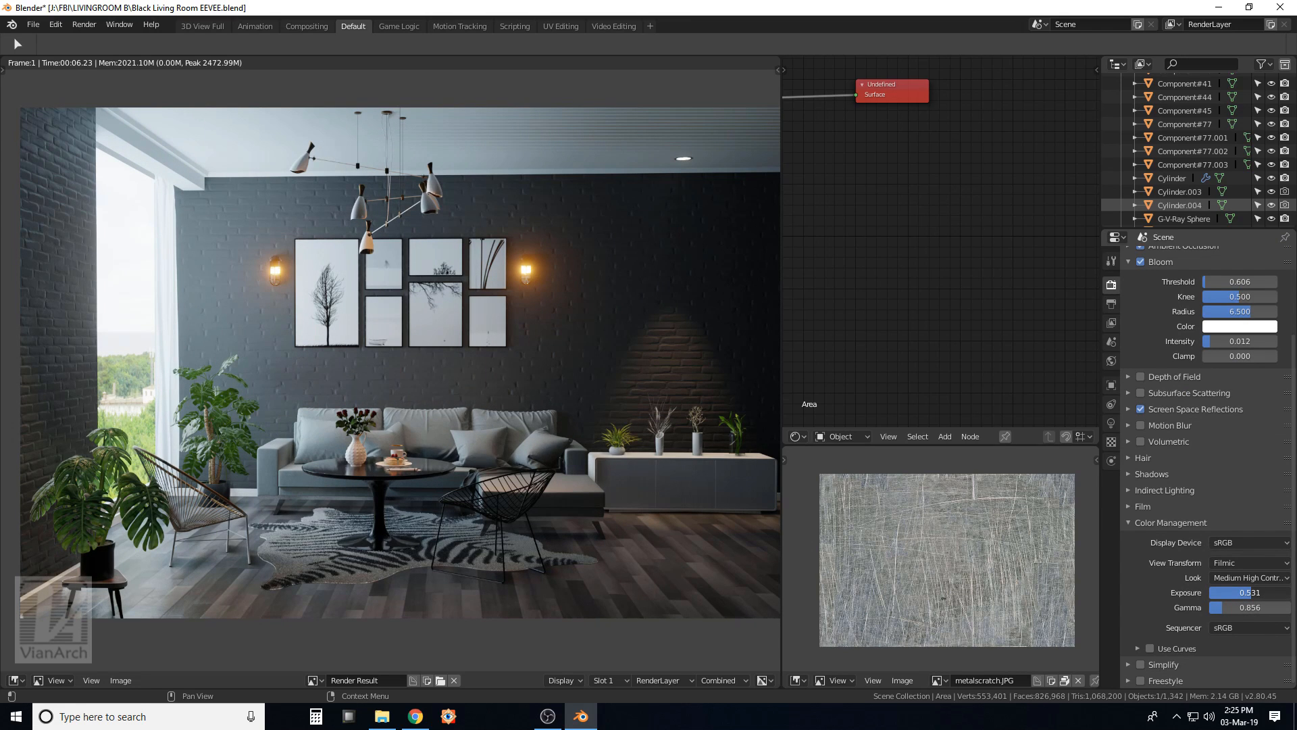
Set the color management Look to High Contrast and inspect the render result maximized.
{"action": "left_click", "coordinate": [1250, 578]}
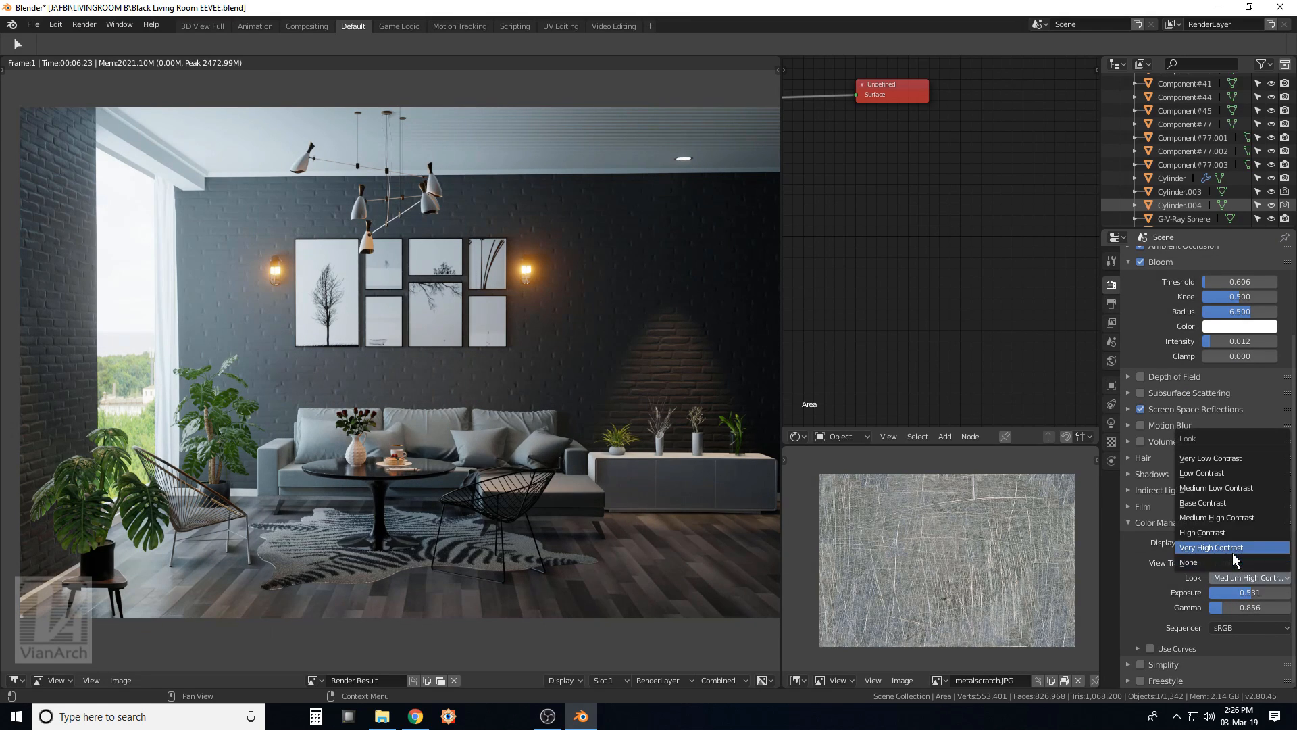
{"action": "left_click", "coordinate": [1226, 531]}
{"action": "middle_click_drag", "start_coordinate": [550, 315], "coordinate": [539, 315]}
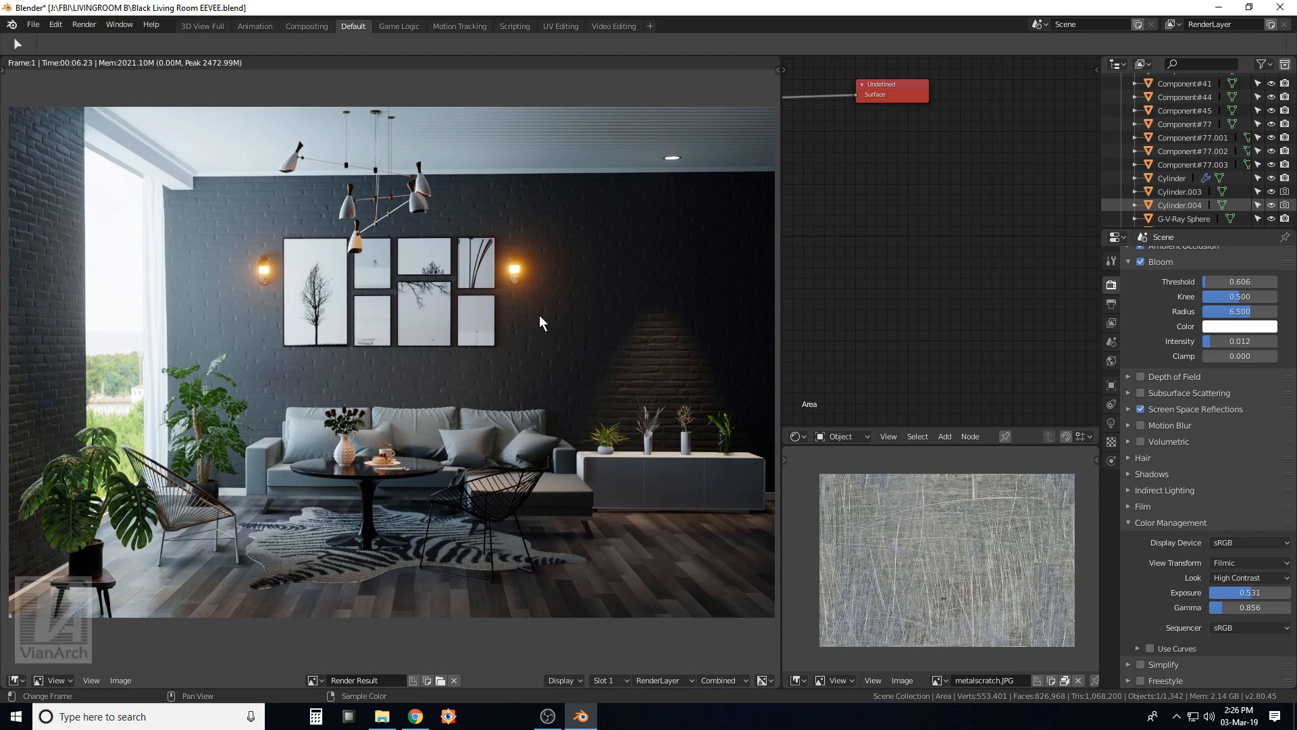
{"action": "key", "text": "ctrl+space"}
{"action": "scroll", "coordinate": [903, 338], "scroll_direction": "up", "scroll_amount": 2}
{"action": "middle_click_drag", "start_coordinate": [902, 338], "coordinate": [920, 365]}
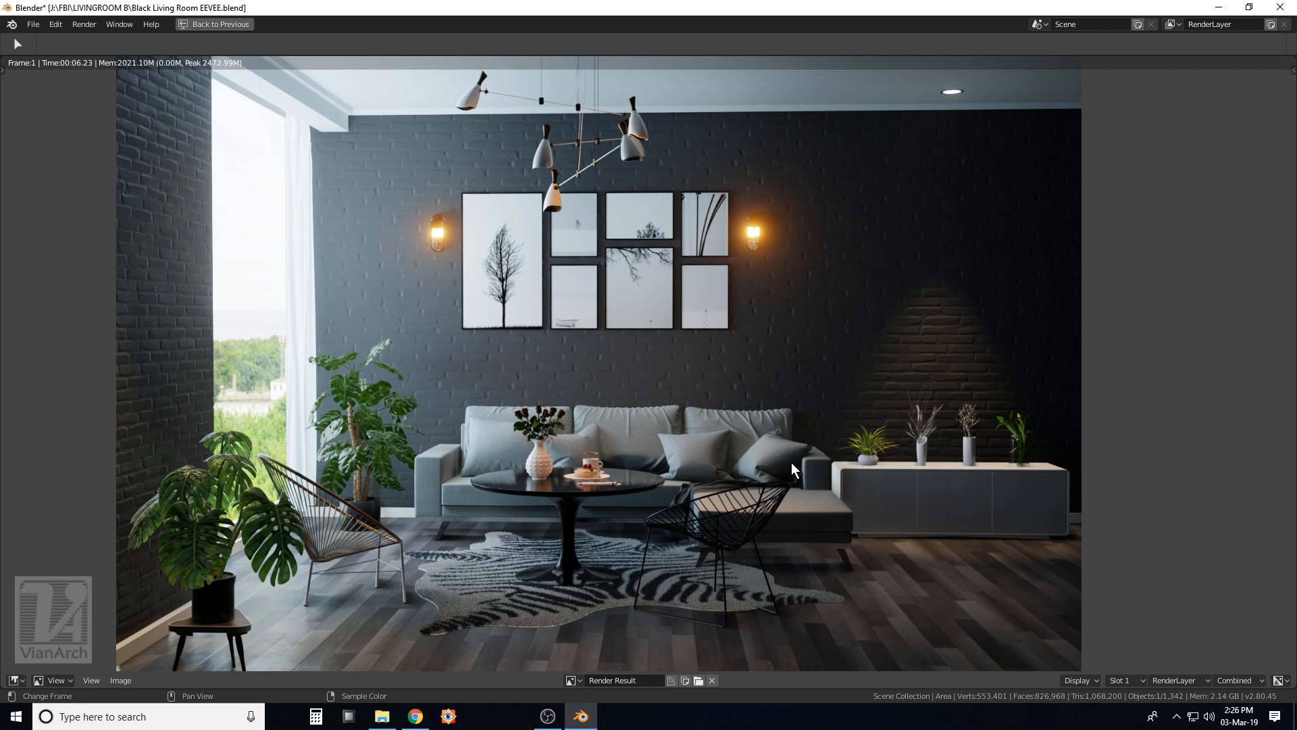
{"action": "key", "text": "ctrl+space"}
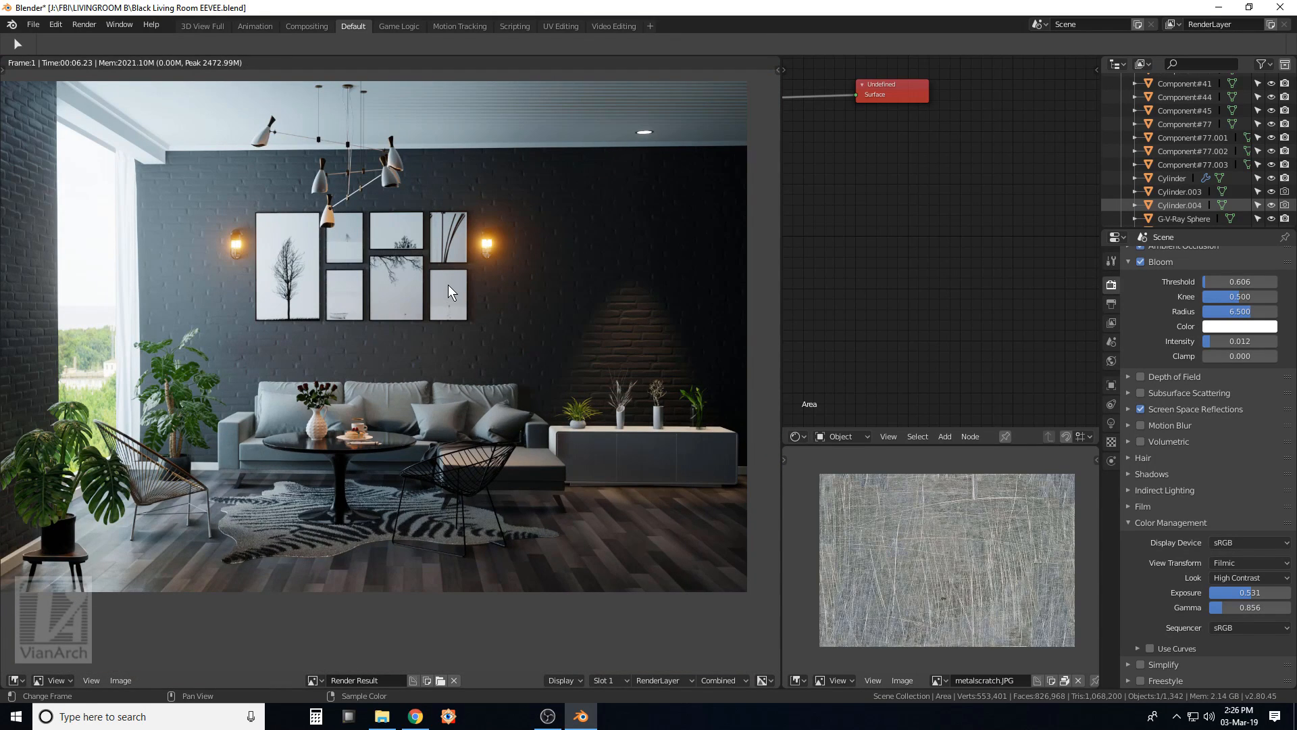
Return to the 3D viewport and make the Scene 3.001 camera near the sofa the active camera.
{"action": "key", "text": "shift+F5"}
{"action": "middle_click_drag", "start_coordinate": [475, 323], "coordinate": [495, 381]}
{"action": "scroll", "coordinate": [530, 368], "scroll_direction": "down", "scroll_amount": 3}
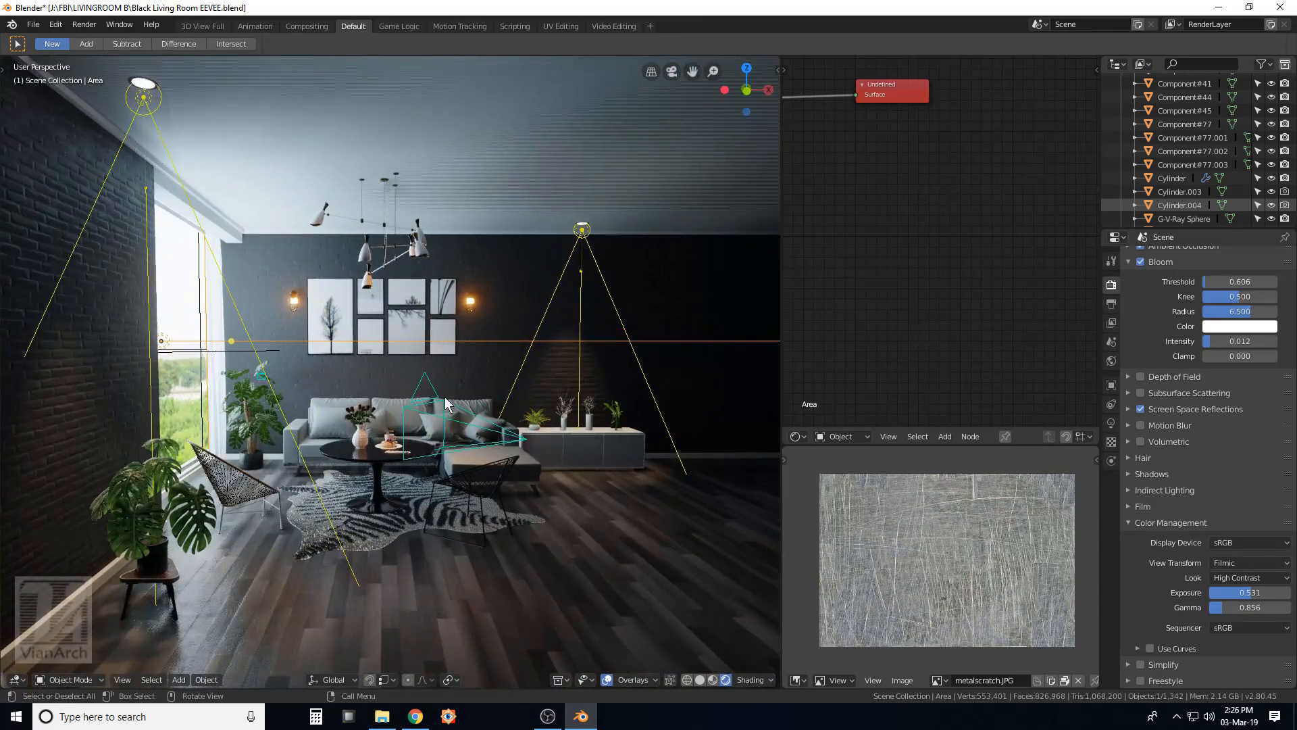
{"action": "left_click", "coordinate": [436, 399]}
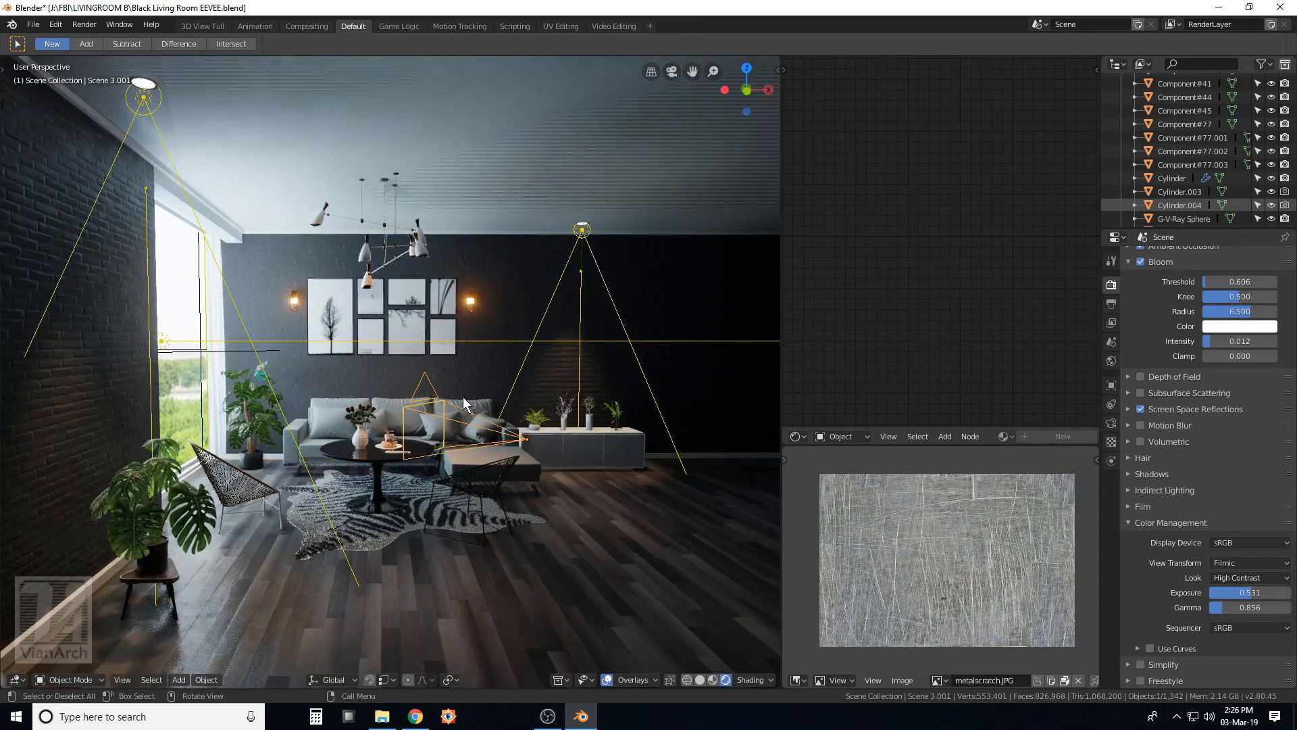
{"action": "key", "text": "ctrl+KP_0"}
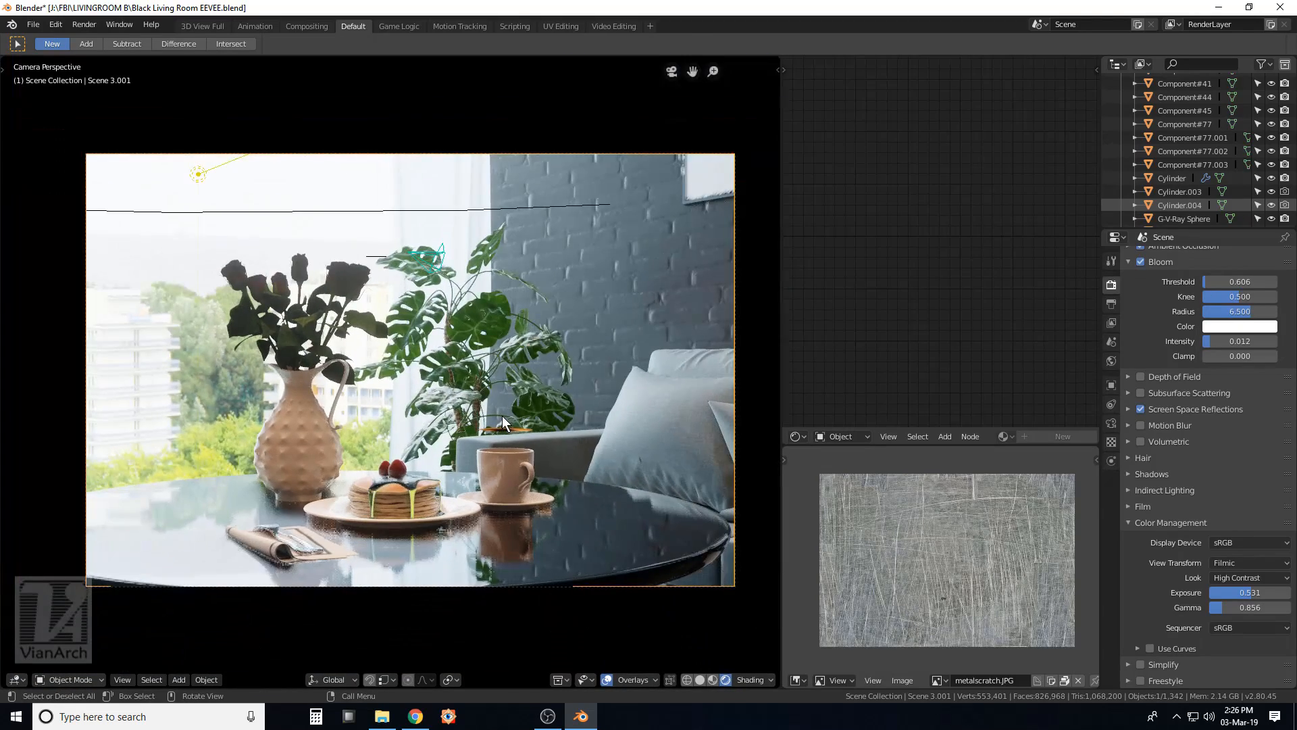
Fly the Scene 3.001 camera to frame the table and sofa with the large-leaved plant in the foreground.
{"action": "scroll", "coordinate": [501, 415], "scroll_direction": "down", "scroll_amount": 1}
{"action": "key", "text": "shift+grave"}
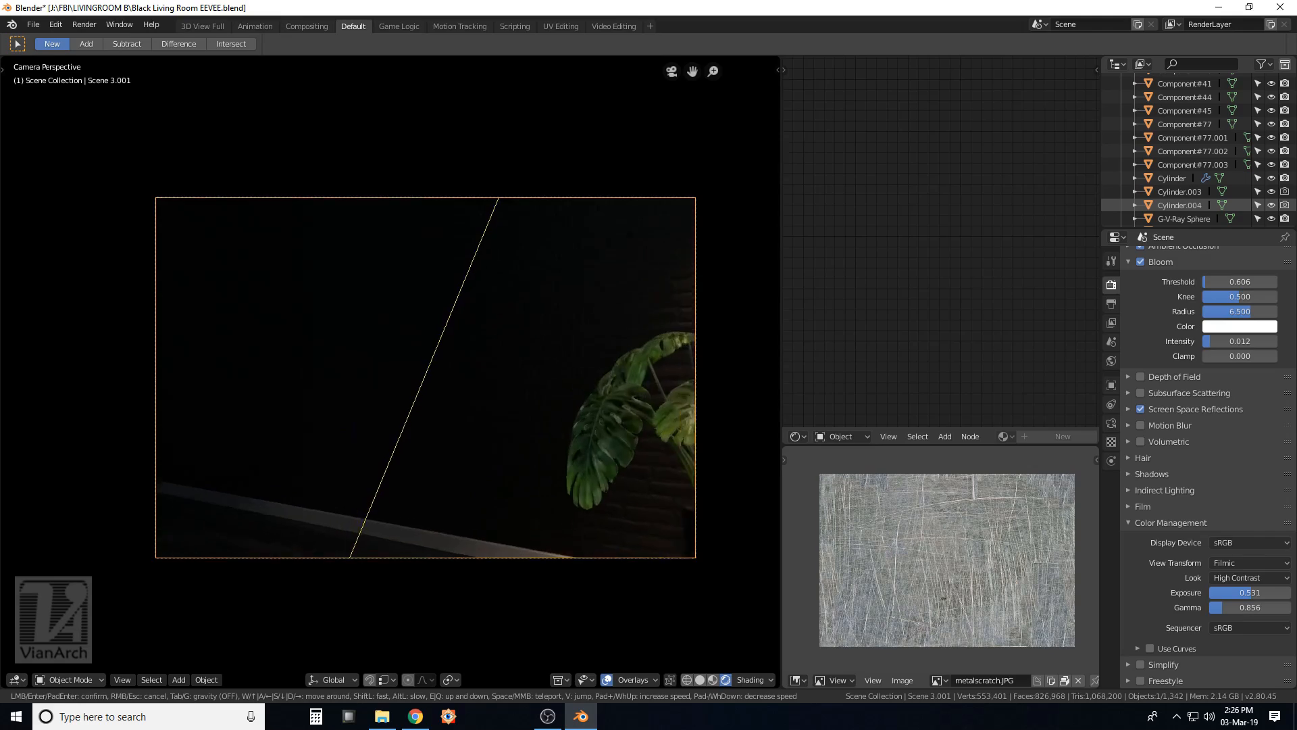
{"action": "key", "text": "w"}
{"action": "key", "text": "a"}
{"action": "key", "text": "w"}
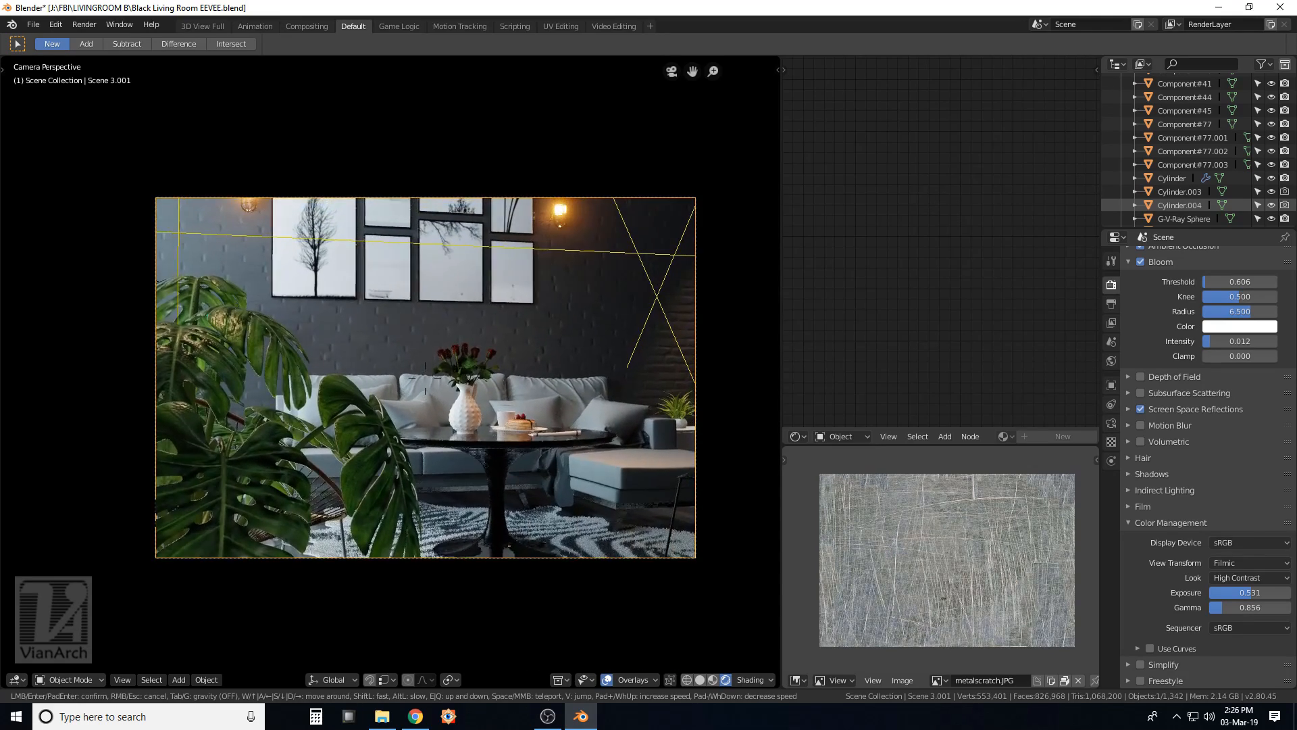
{"action": "key", "text": "a"}
{"action": "key", "text": "d"}
{"action": "key", "text": "e"}
{"action": "key", "text": "s"}
{"action": "left_click", "coordinate": [425, 378]}
{"action": "scroll", "coordinate": [583, 359], "scroll_direction": "up", "scroll_amount": 1}
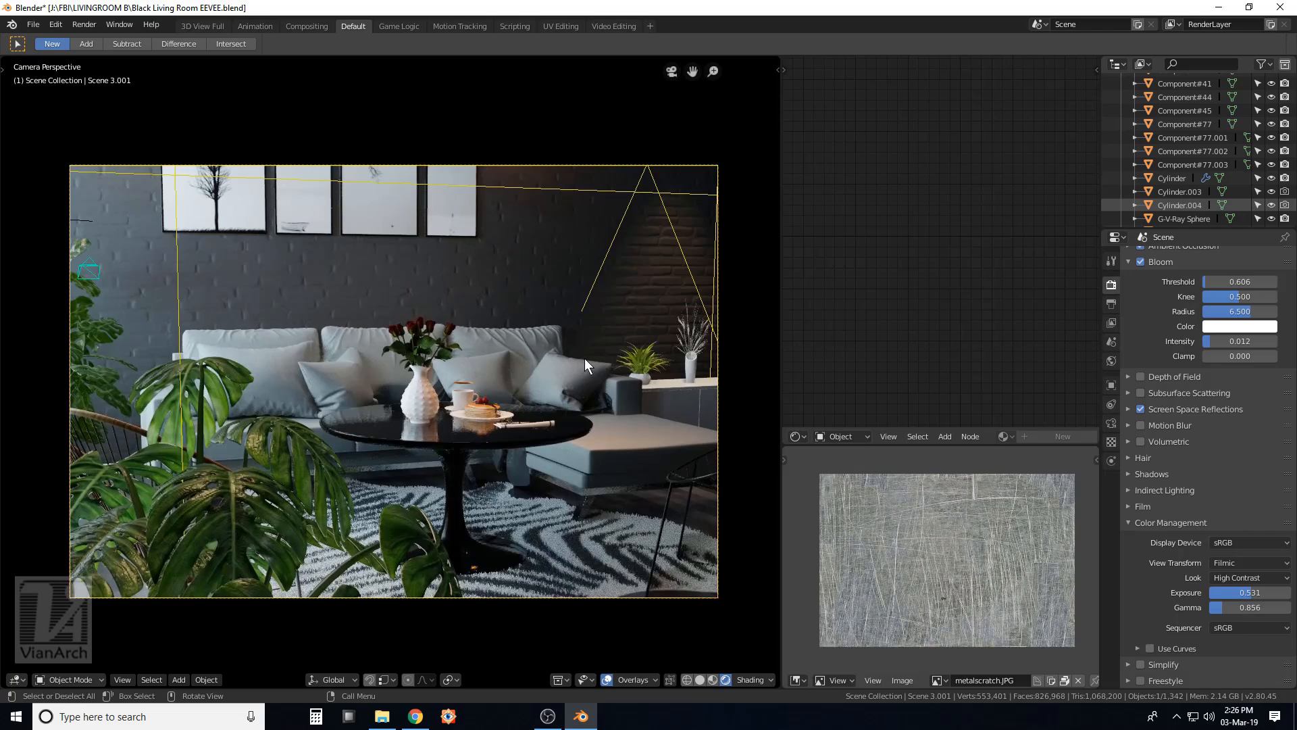
{"action": "left_click", "coordinate": [1111, 421]}
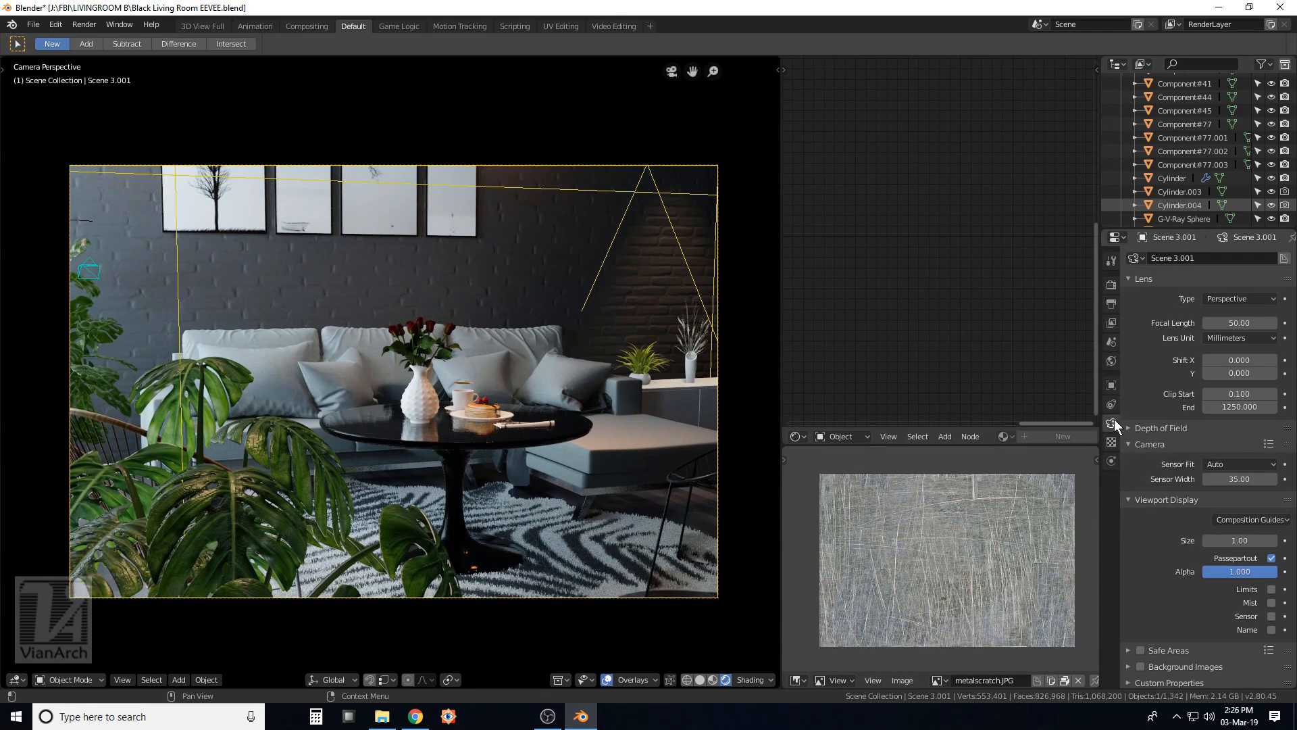
{"action": "left_click", "coordinate": [1111, 285]}
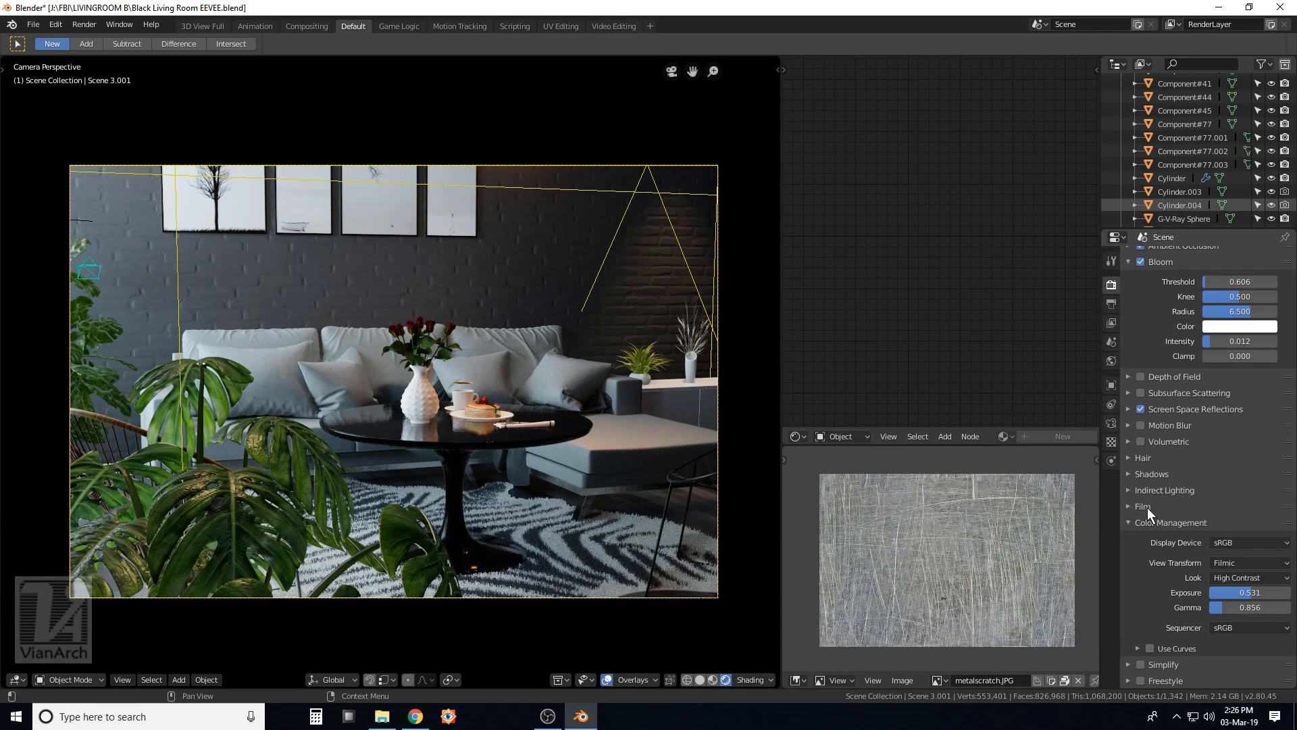
Enable Depth of Field in the Eevee render settings and set the Scene 3.001 camera's aperture F-stop to 4.0.
{"action": "left_click", "coordinate": [1128, 377]}
{"action": "left_click", "coordinate": [1140, 377]}
{"action": "left_click", "coordinate": [1126, 378]}
{"action": "left_click", "coordinate": [1111, 423]}
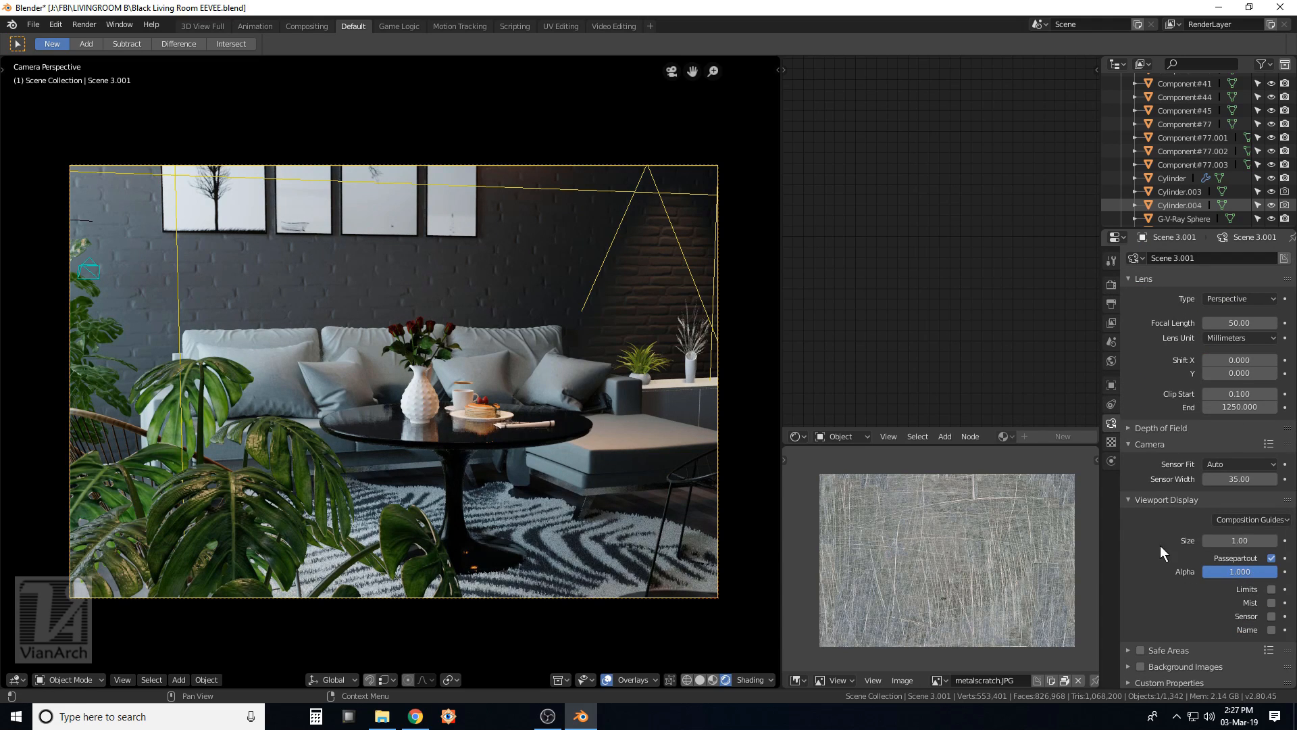
{"action": "left_click", "coordinate": [1130, 444]}
{"action": "left_click", "coordinate": [1128, 428]}
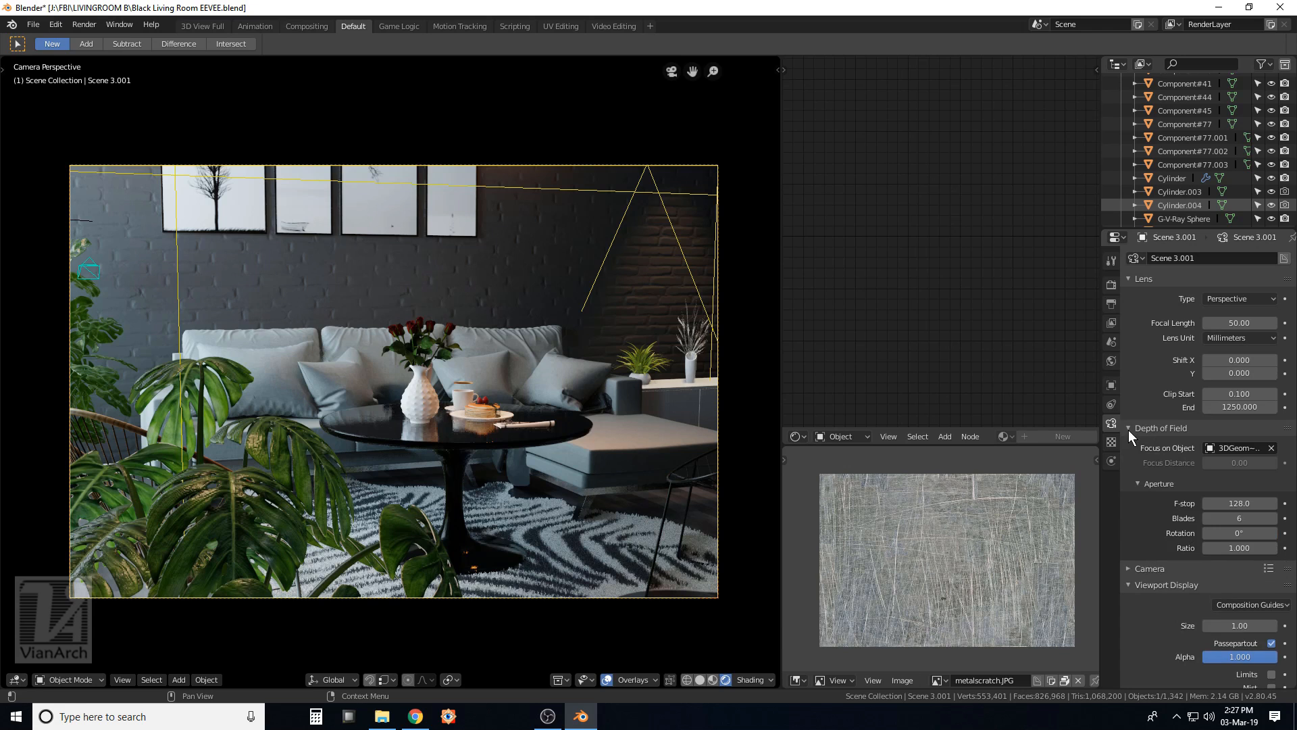
{"action": "left_click", "coordinate": [1238, 503]}
{"action": "key", "text": "Return"}
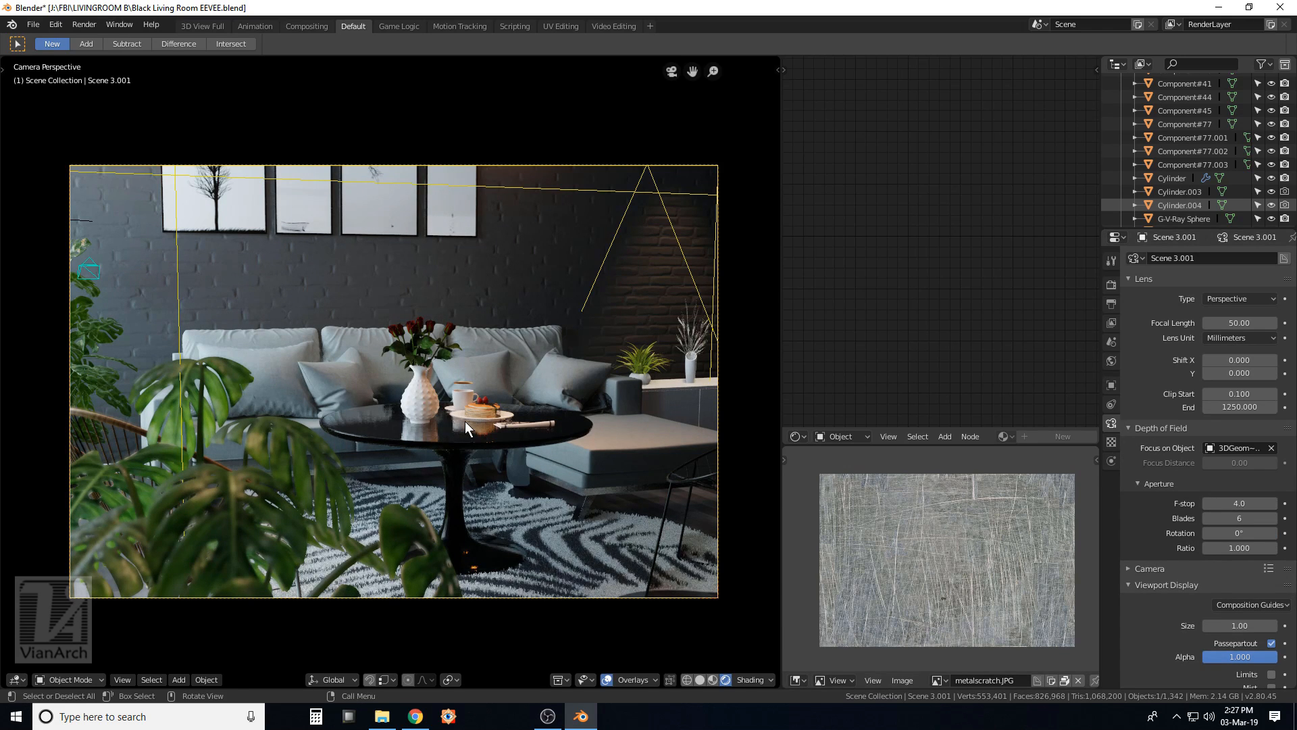
Clear the Scene 3.001 camera's focus object and set its focus distance to about 3.14.
{"action": "key", "text": "Home"}
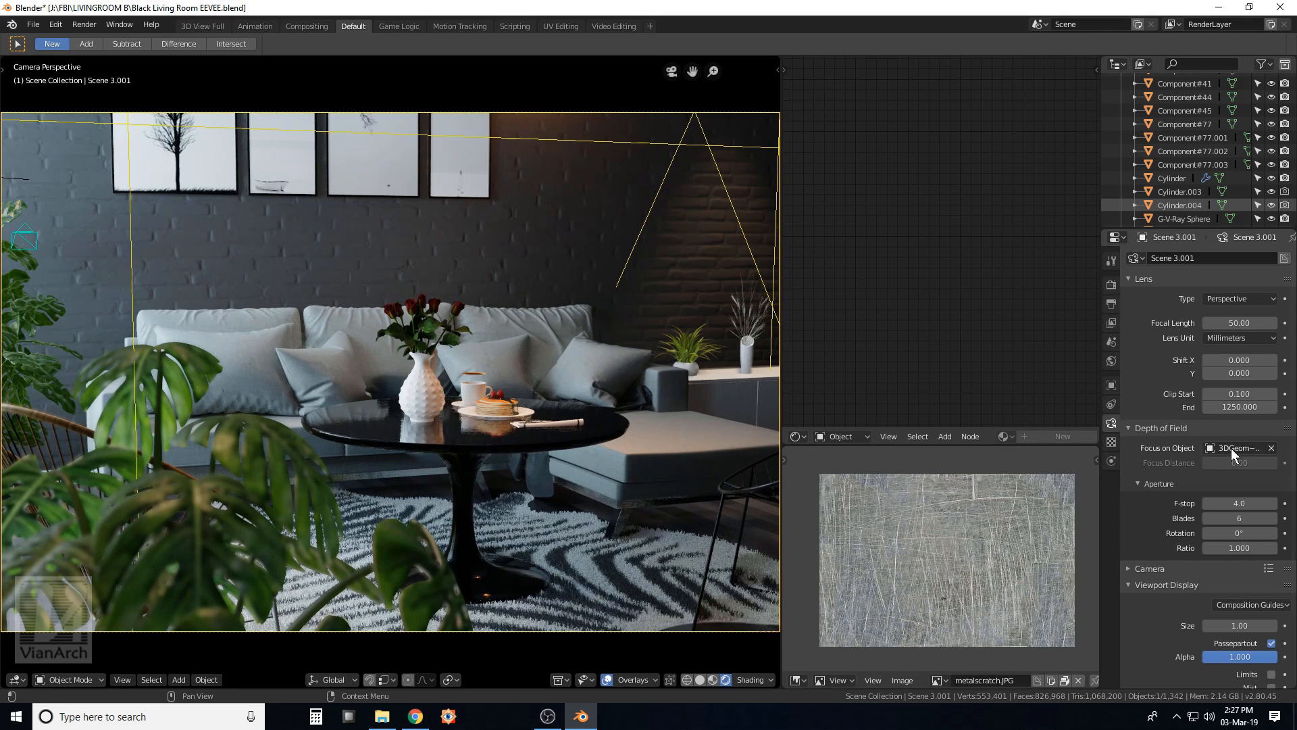
{"action": "left_click", "coordinate": [1271, 448]}
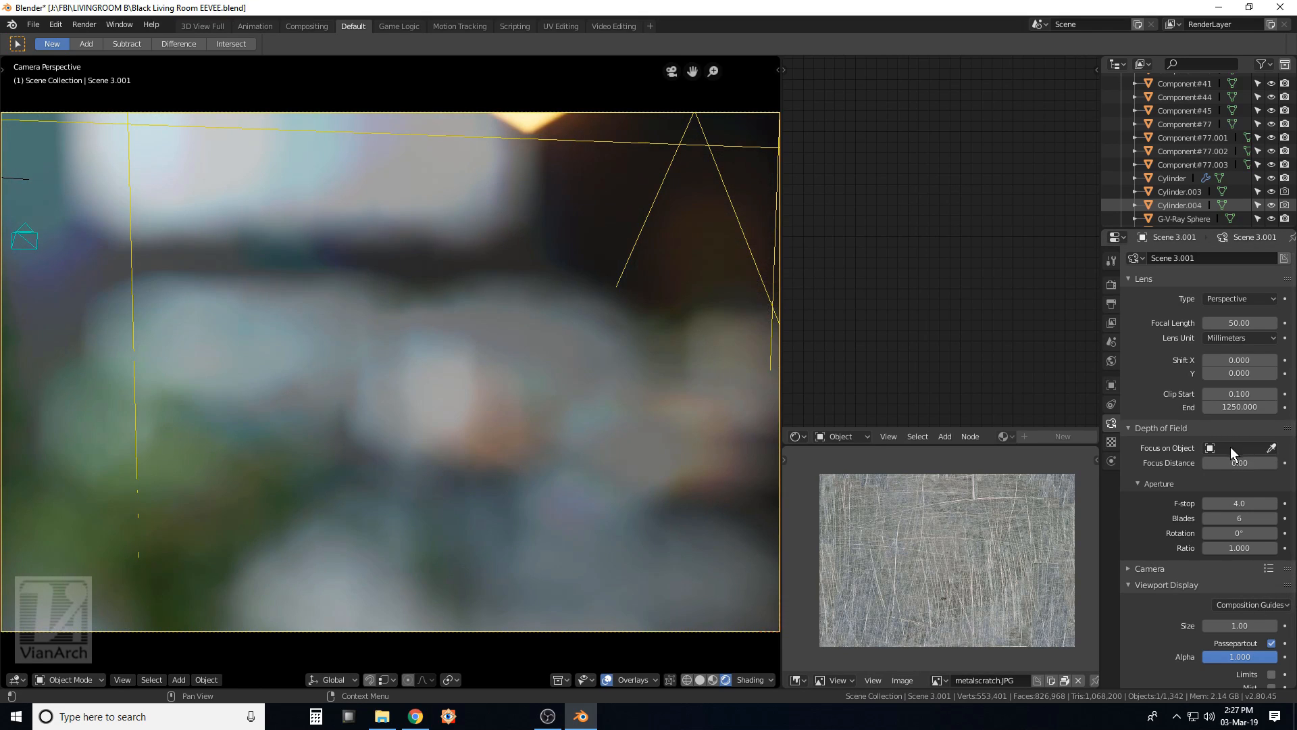
{"action": "left_click_drag", "start_coordinate": [1236, 463], "coordinate": [1296, 460]}
{"action": "scroll", "coordinate": [538, 392], "scroll_direction": "down", "scroll_amount": 1}
{"action": "scroll", "coordinate": [524, 391], "scroll_direction": "up", "scroll_amount": 1}
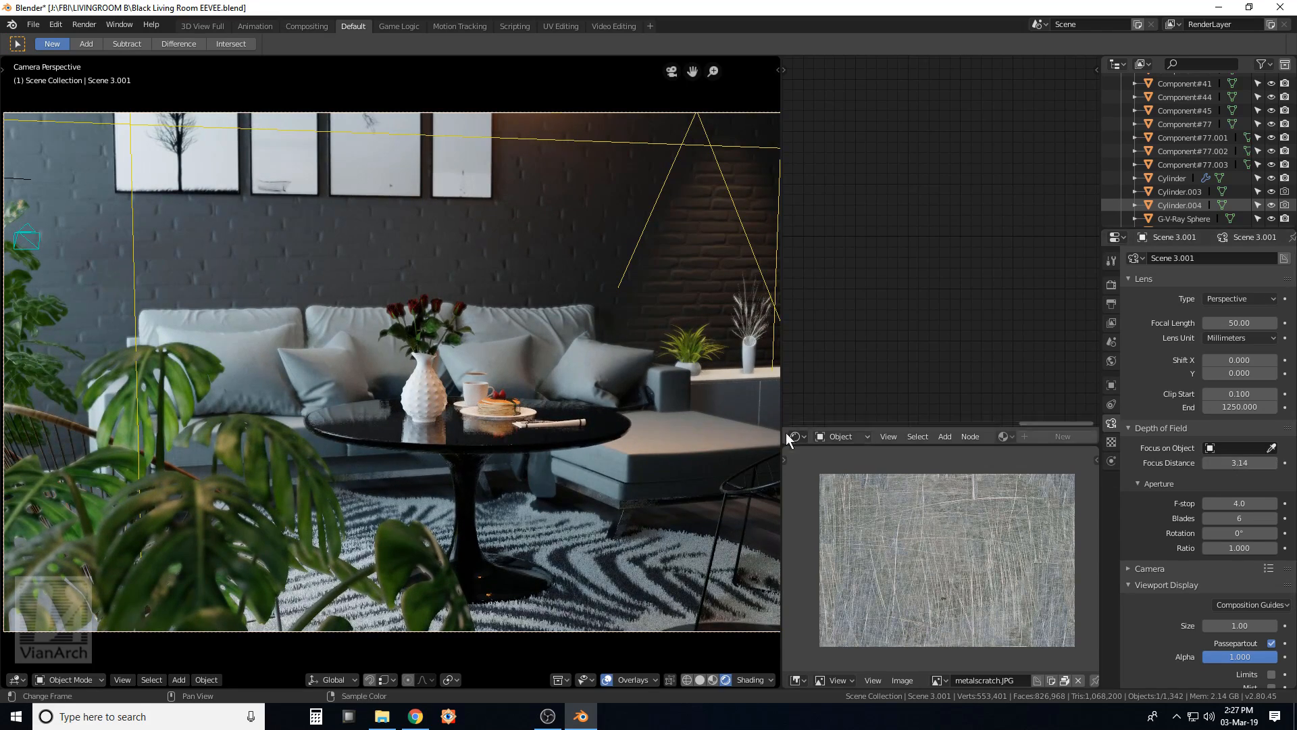
{"action": "scroll", "coordinate": [535, 395], "scroll_direction": "down", "scroll_amount": 1}
{"action": "scroll", "coordinate": [535, 395], "scroll_direction": "up", "scroll_amount": 1}
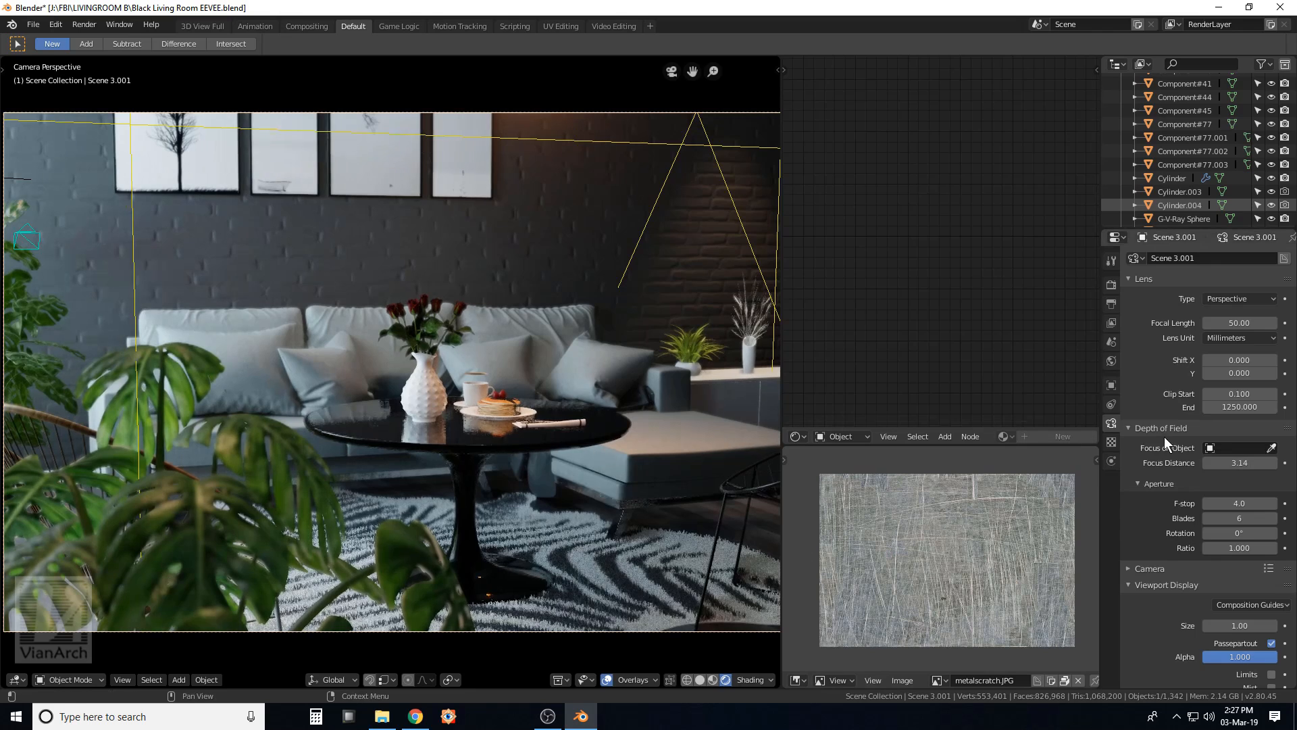
Collapse the camera's open settings sections, as well as Bloom and Sampling in the render settings.
{"action": "left_click", "coordinate": [1126, 428]}
{"action": "left_click", "coordinate": [1127, 460]}
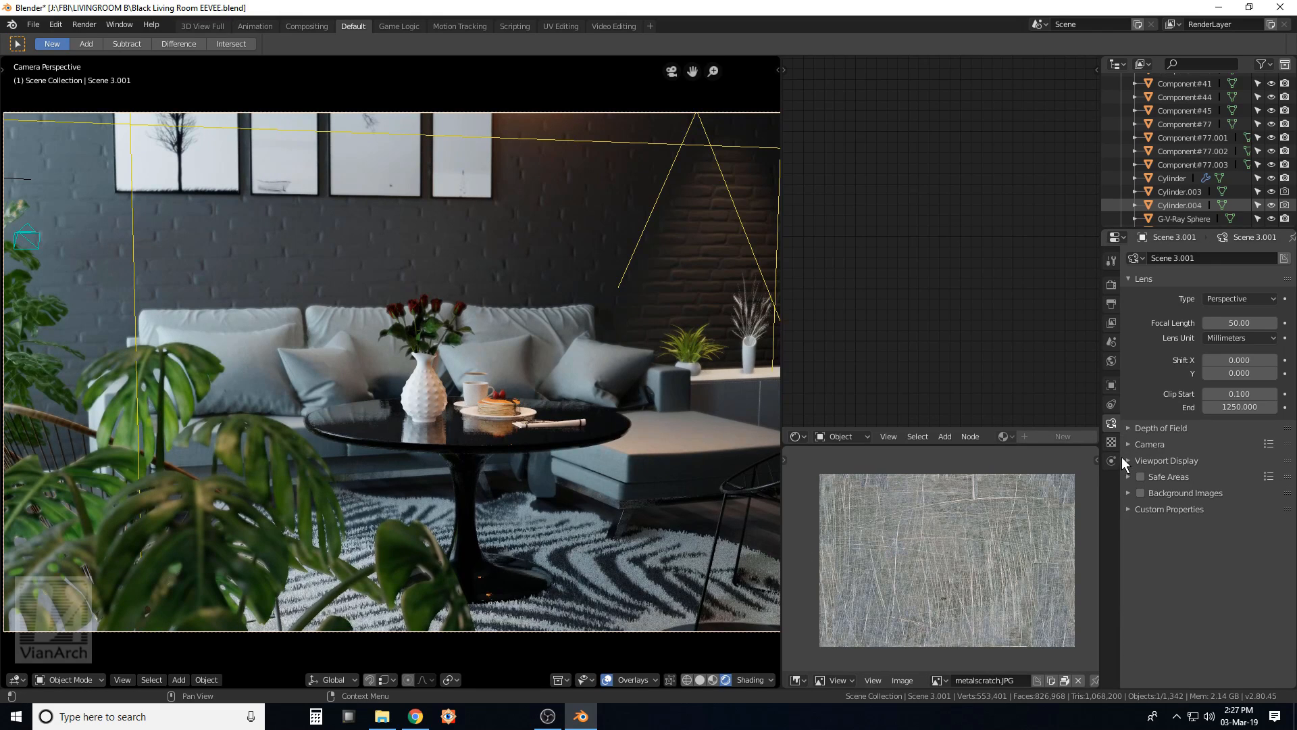
{"action": "left_click", "coordinate": [1127, 278]}
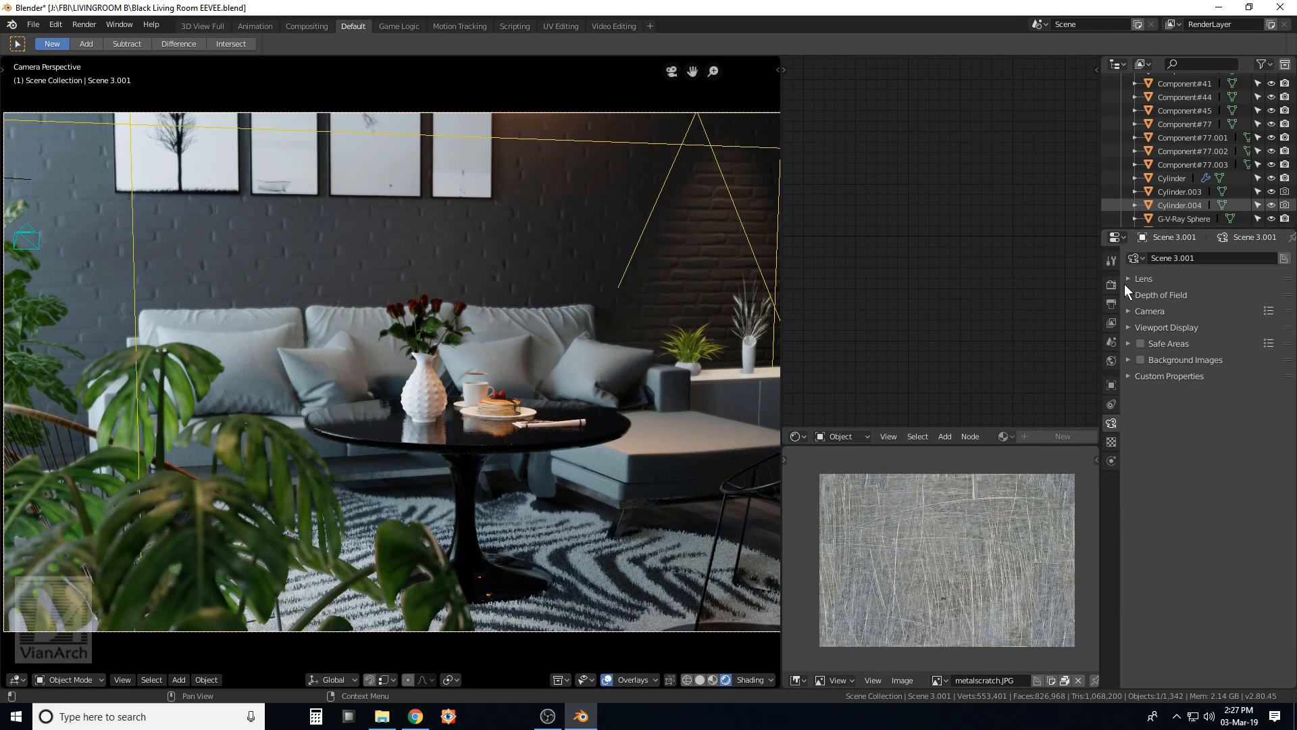
{"action": "left_click", "coordinate": [1110, 285]}
{"action": "left_click", "coordinate": [1129, 262]}
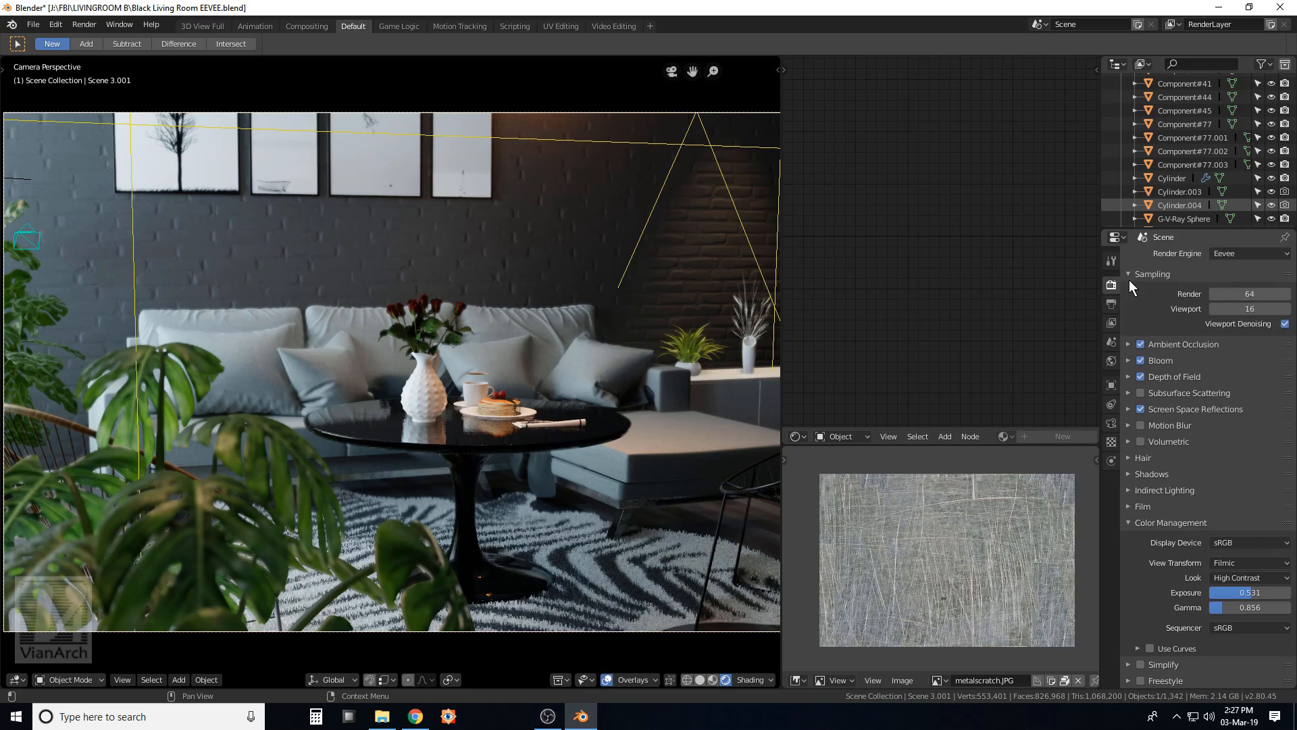
{"action": "left_click", "coordinate": [1129, 278]}
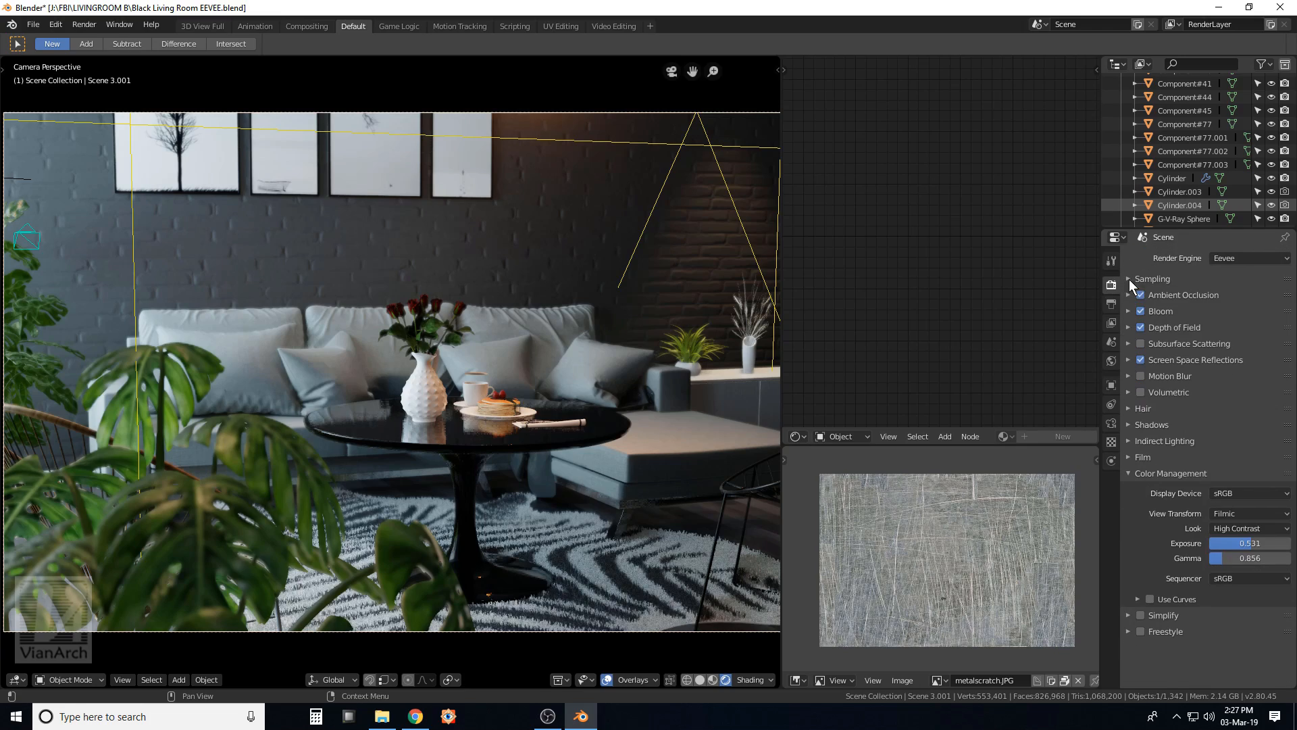
Set the Eevee hair shape type to Strip and adjust its additional subdivision while viewing the selected zebra rug up close.
{"action": "left_click", "coordinate": [1133, 414]}
{"action": "scroll", "coordinate": [444, 464], "scroll_direction": "down", "scroll_amount": 2}
{"action": "middle_click_drag", "start_coordinate": [444, 463], "coordinate": [501, 509]}
{"action": "left_click", "coordinate": [507, 527]}
{"action": "scroll", "coordinate": [372, 481], "scroll_direction": "up", "scroll_amount": 5}
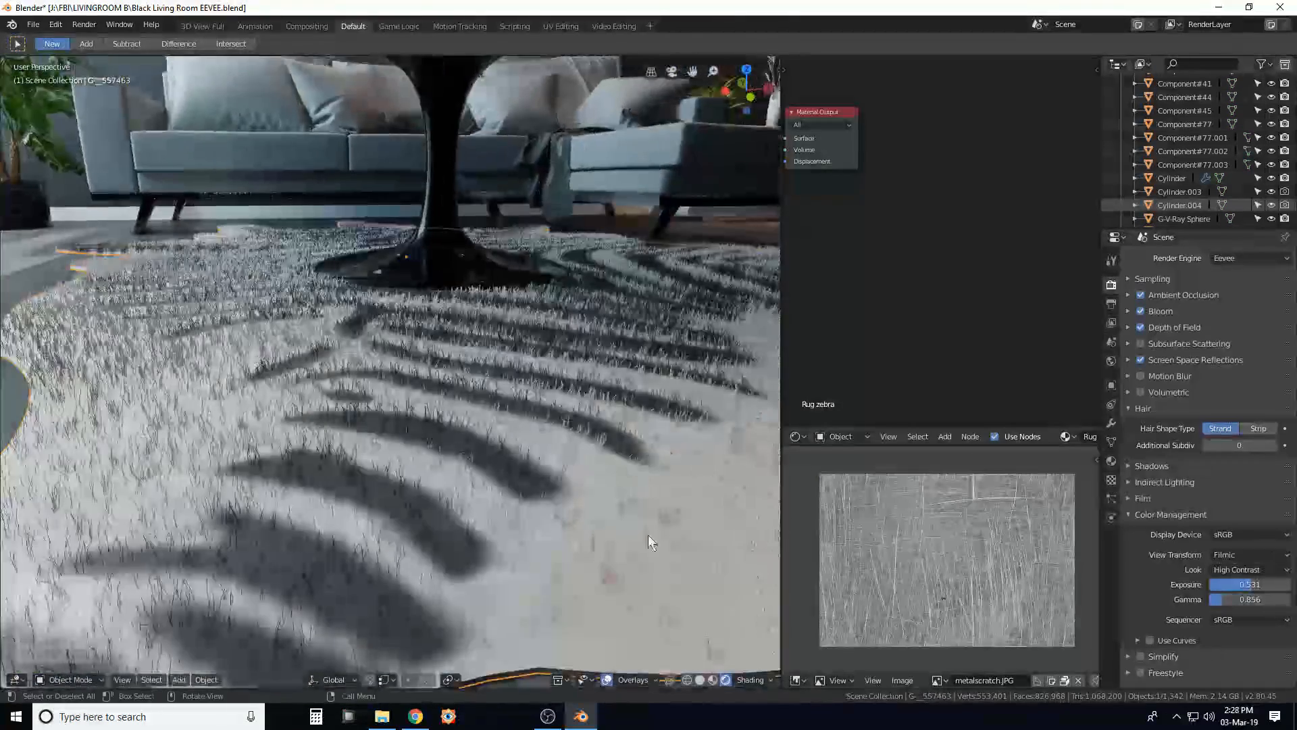
{"action": "left_click", "coordinate": [1257, 428]}
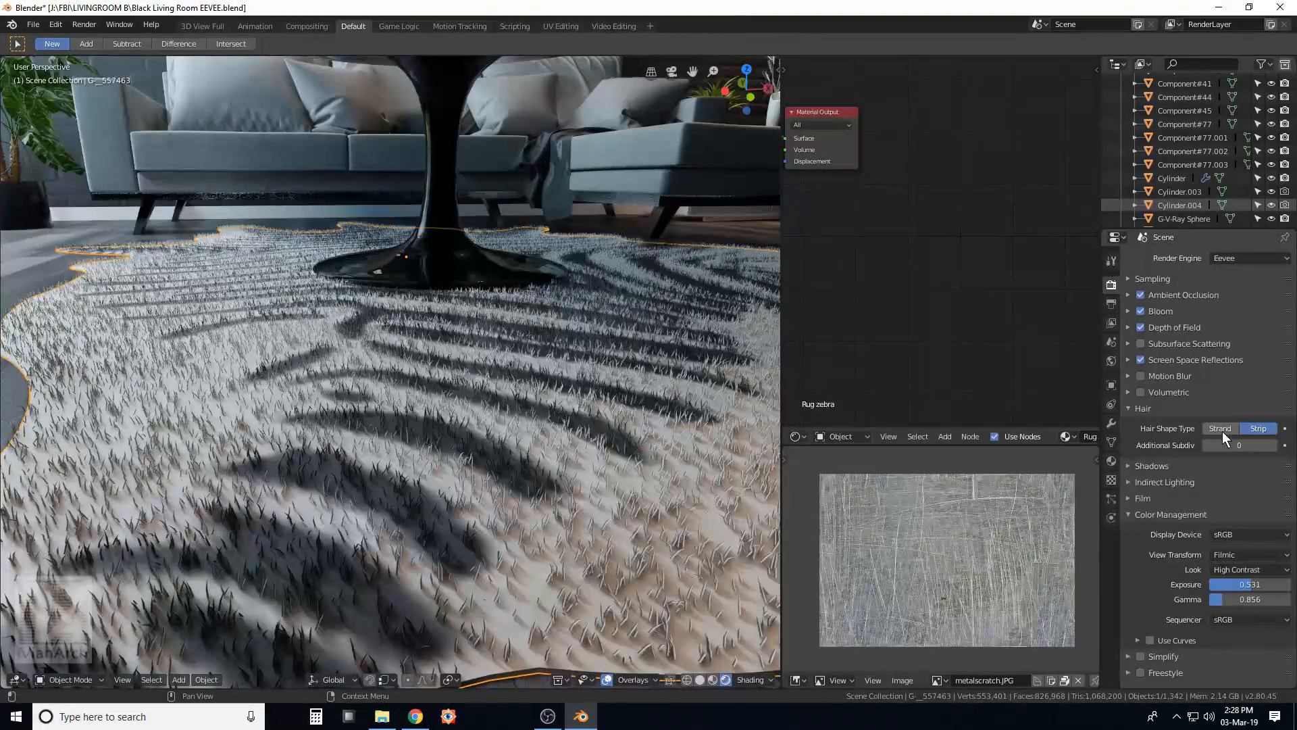
{"action": "left_click", "coordinate": [1273, 443]}
{"action": "key", "text": "Return"}
Raise the zebra rug hair particle system's viewport display amount to 75% and finally to 100%.
{"action": "left_click", "coordinate": [1111, 499]}
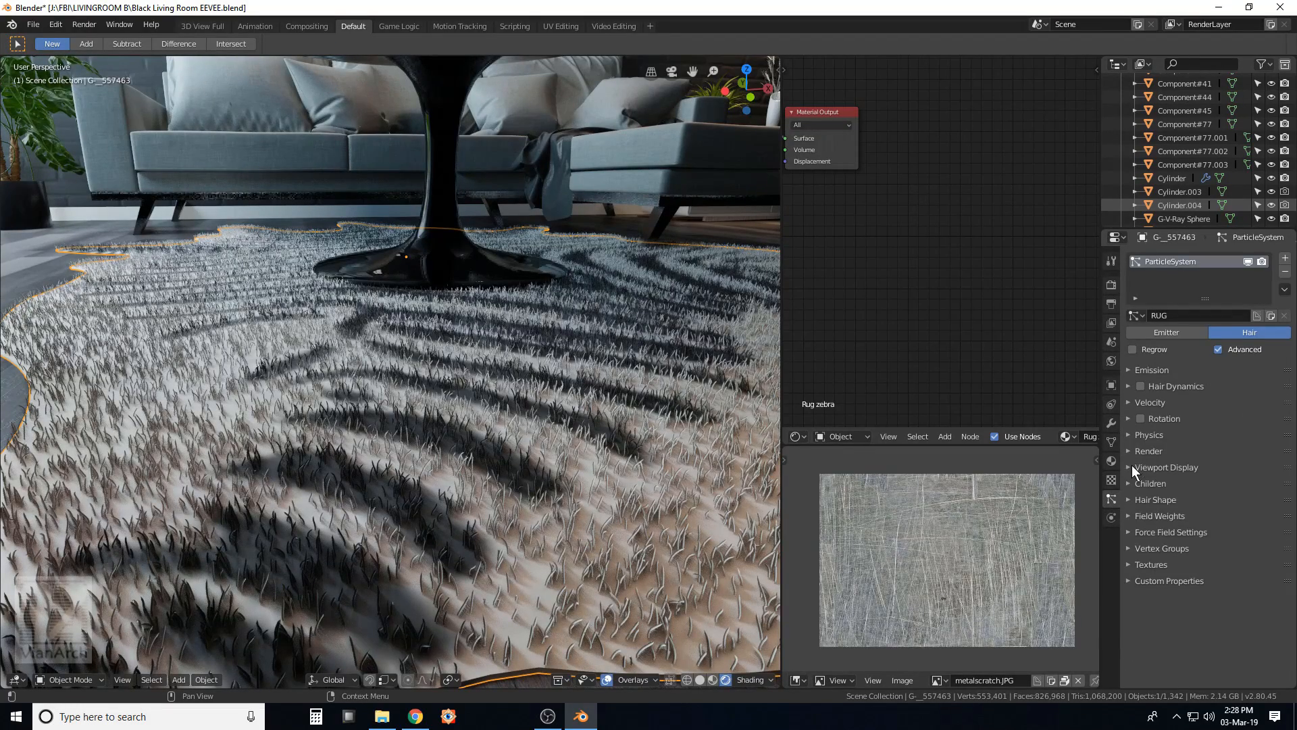
{"action": "left_click", "coordinate": [1133, 464]}
{"action": "left_click", "coordinate": [1244, 542]}
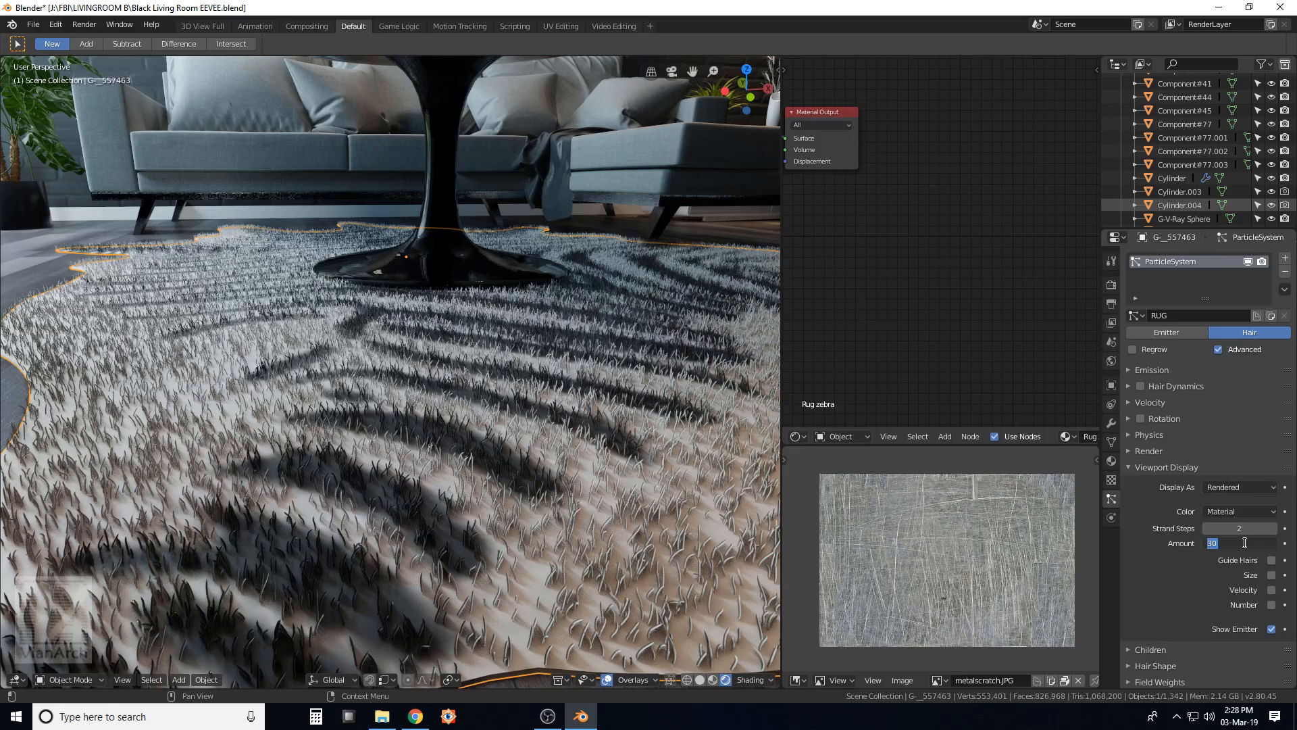
{"action": "type", "text": "75"}
{"action": "key", "text": "Return"}
{"action": "left_click", "coordinate": [1245, 542]}
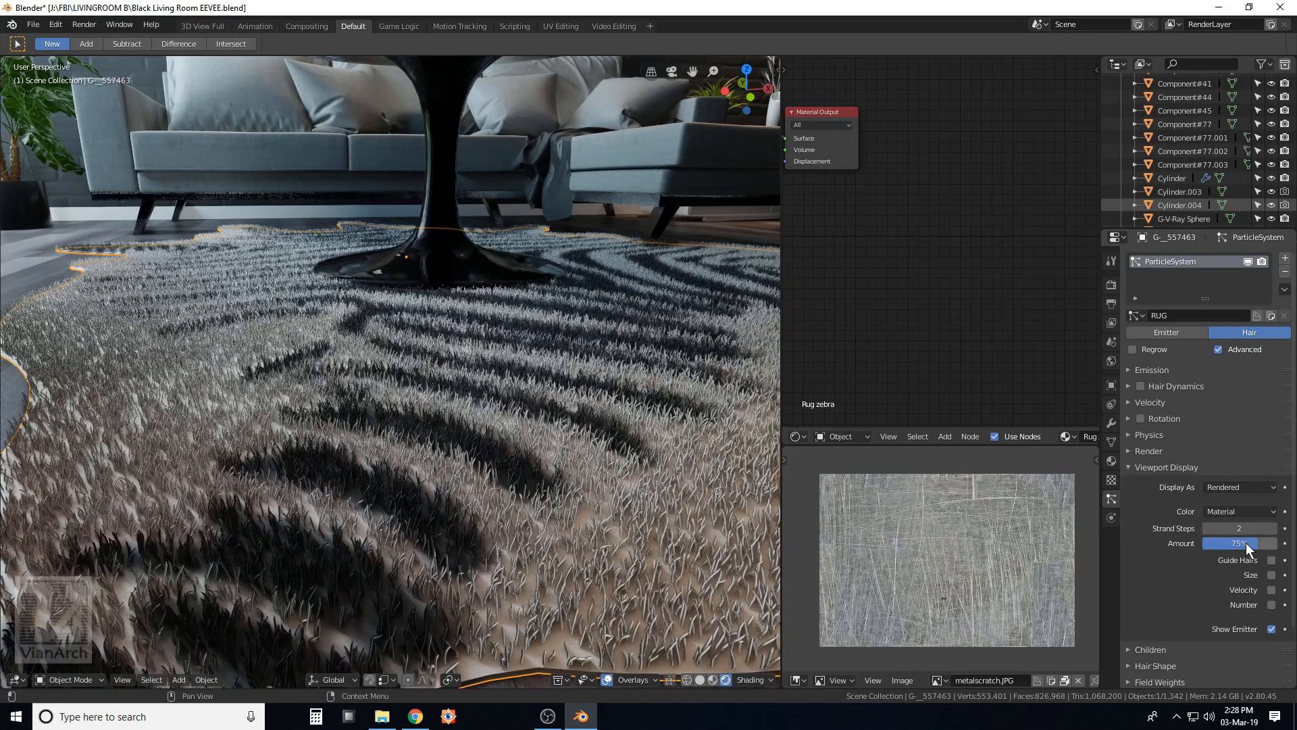
{"action": "type", "text": "100"}
{"action": "key", "text": "Return"}
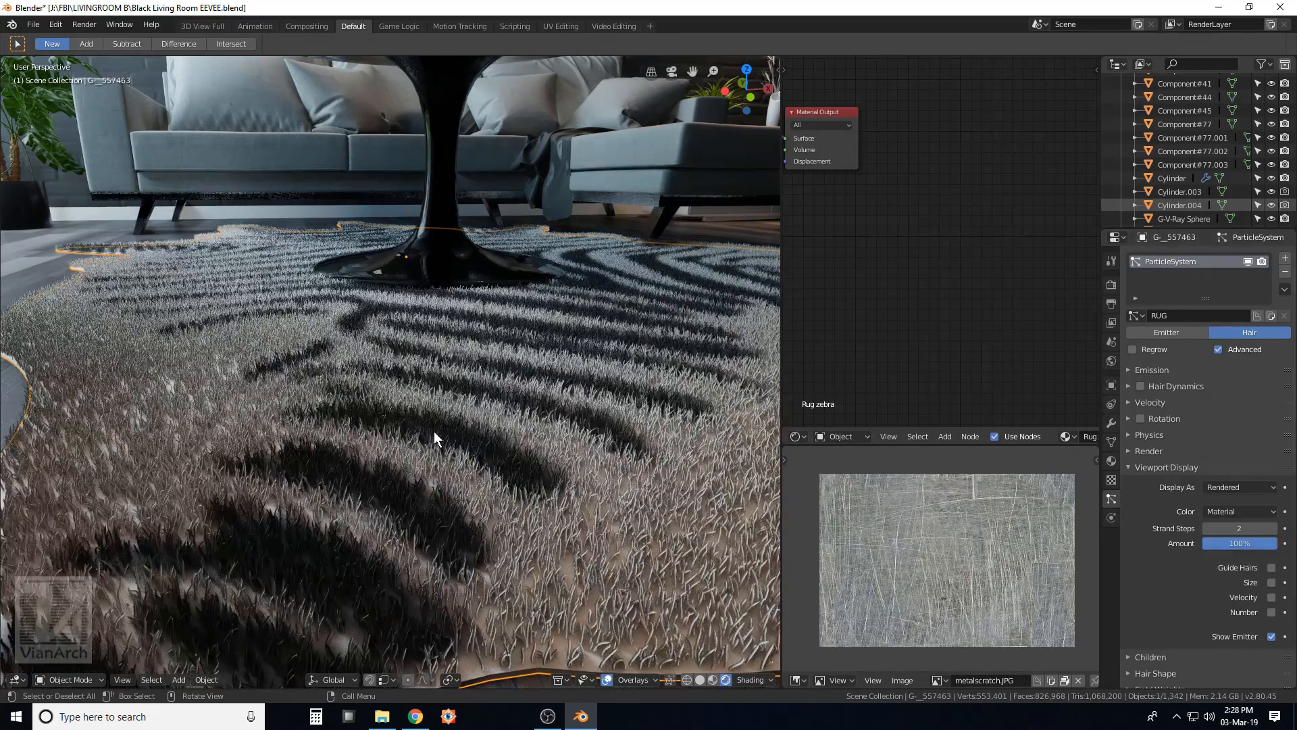
Make Active Camera.001, which frames the whole living room, the active camera.
{"action": "scroll", "coordinate": [445, 427], "scroll_direction": "down", "scroll_amount": 5}
{"action": "scroll", "coordinate": [457, 424], "scroll_direction": "down", "scroll_amount": 8}
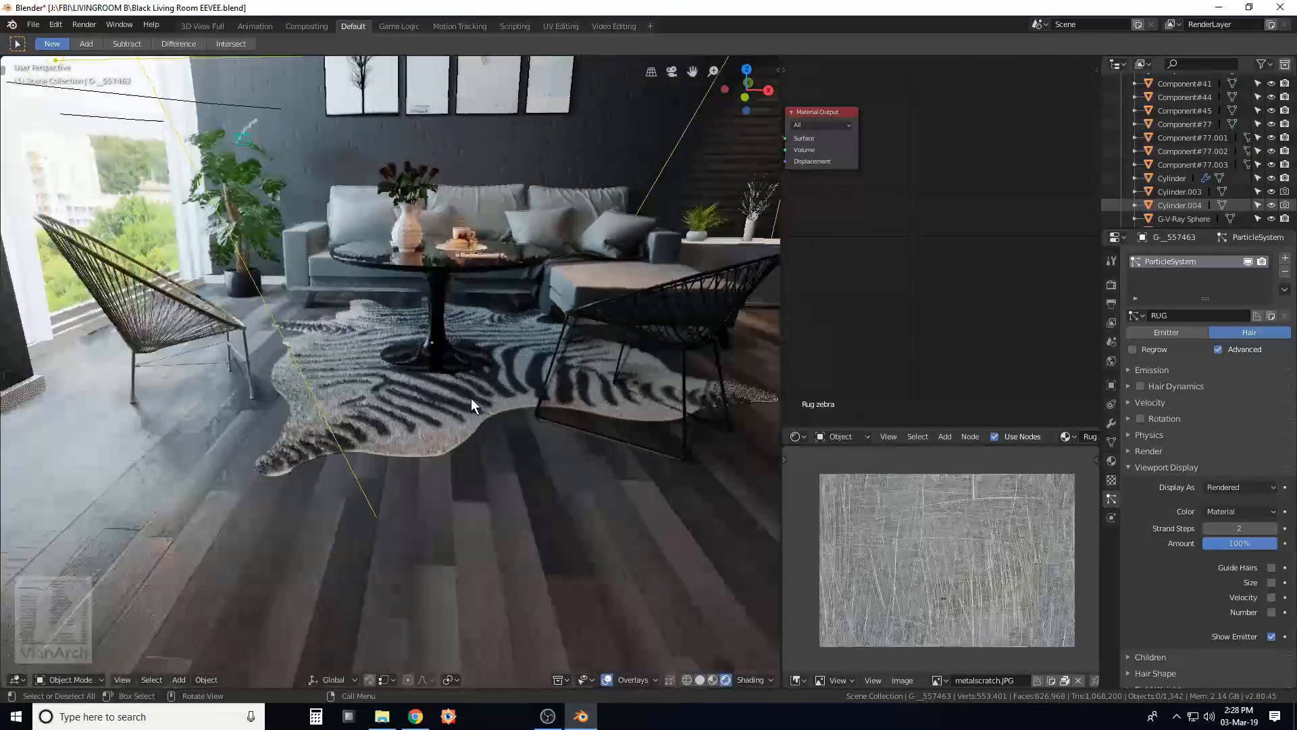
{"action": "middle_click_drag", "start_coordinate": [472, 399], "coordinate": [479, 428]}
{"action": "key", "text": "KP_0"}
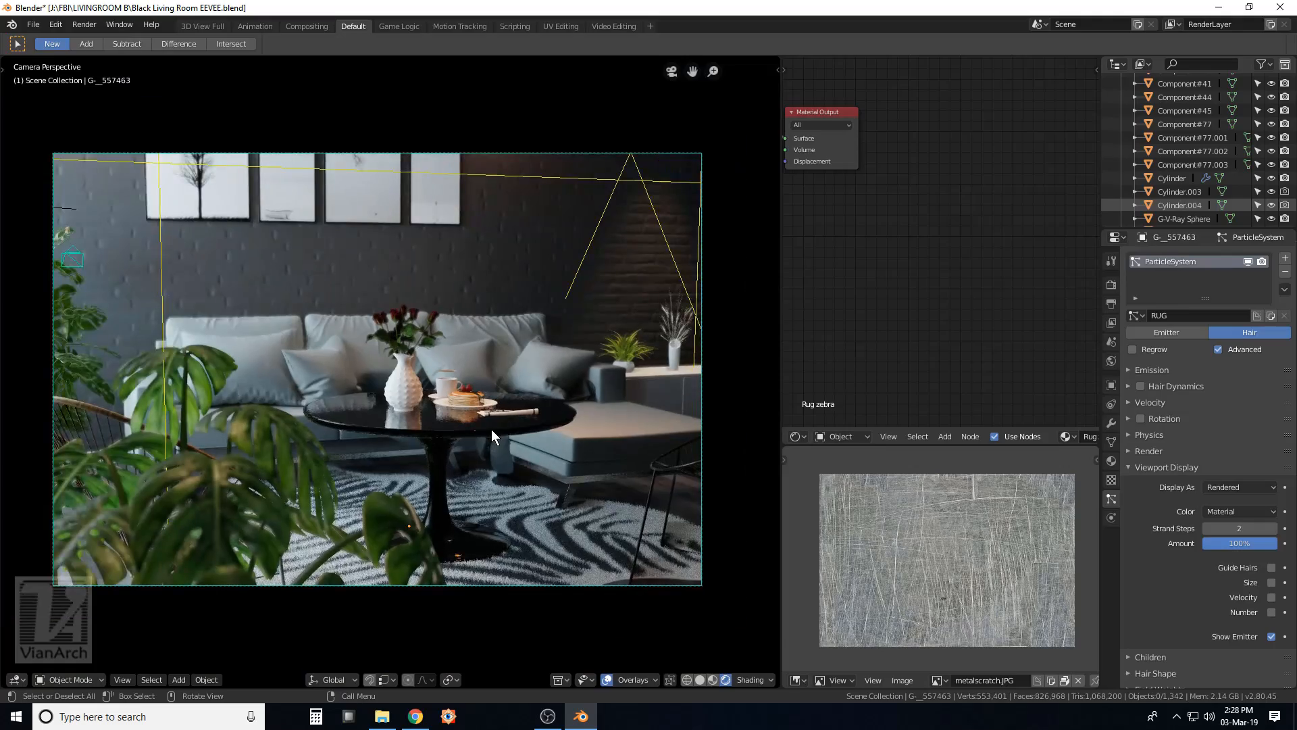
{"action": "middle_click_drag", "start_coordinate": [492, 428], "coordinate": [200, 378]}
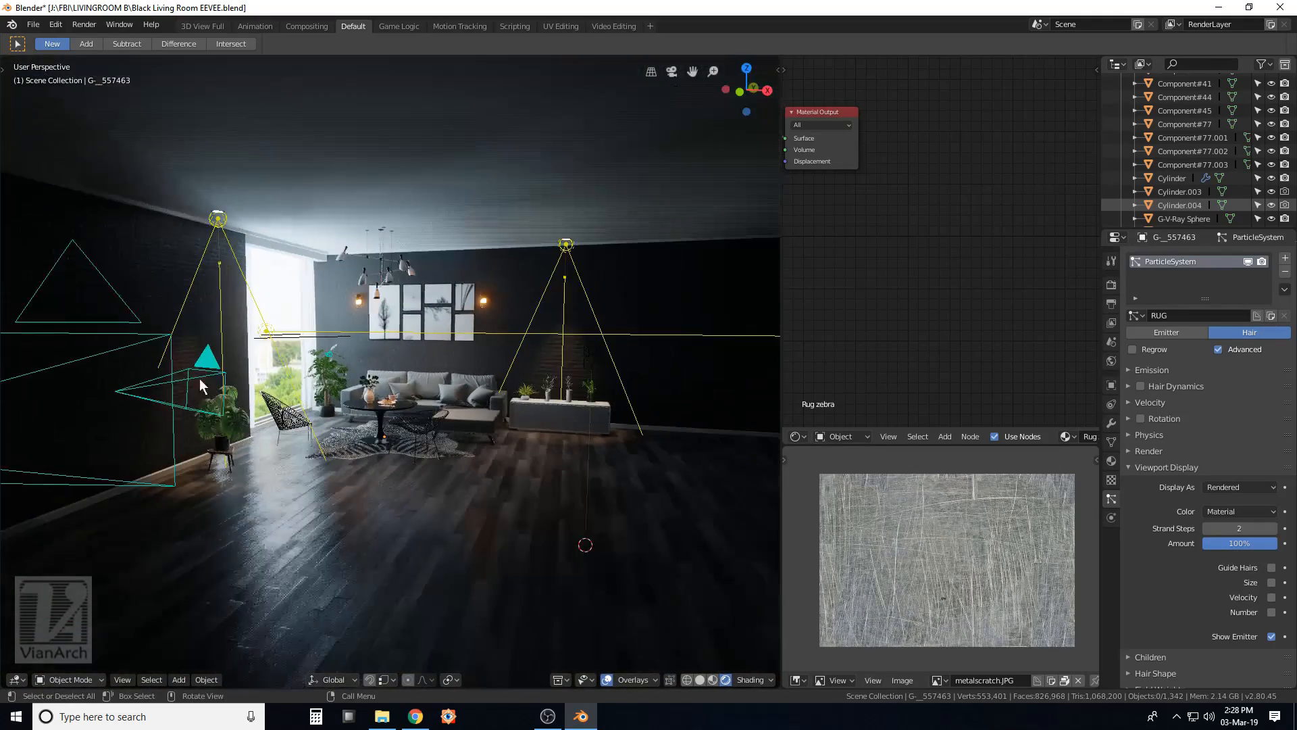
{"action": "left_click", "coordinate": [140, 343]}
{"action": "middle_click_drag", "start_coordinate": [139, 342], "coordinate": [95, 619]}
{"action": "left_click", "coordinate": [82, 626]}
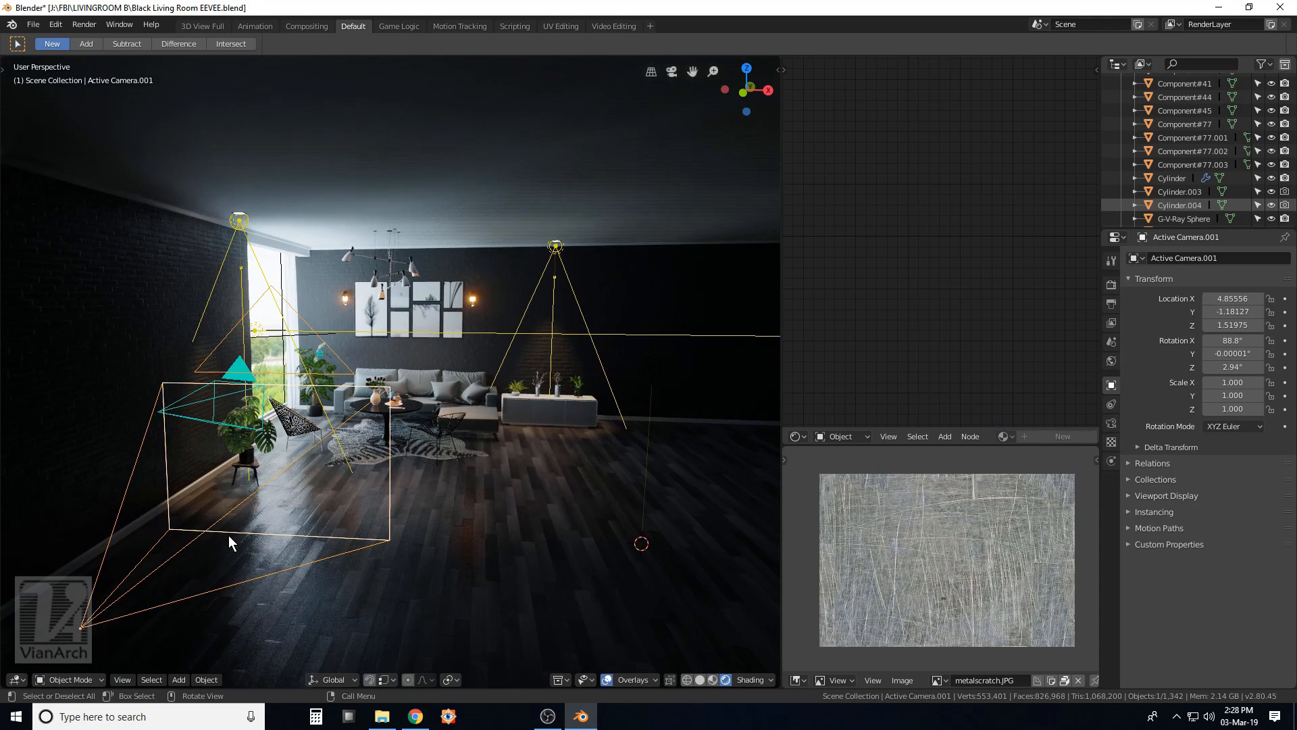
{"action": "key", "text": "ctrl+KP_0"}
Set the focus distance of Active Camera.001 to 6 in its depth of field settings.
{"action": "scroll", "coordinate": [465, 464], "scroll_direction": "up", "scroll_amount": 1}
{"action": "scroll", "coordinate": [465, 464], "scroll_direction": "down", "scroll_amount": 1}
{"action": "scroll", "coordinate": [464, 464], "scroll_direction": "up", "scroll_amount": 1}
{"action": "left_click", "coordinate": [1111, 423]}
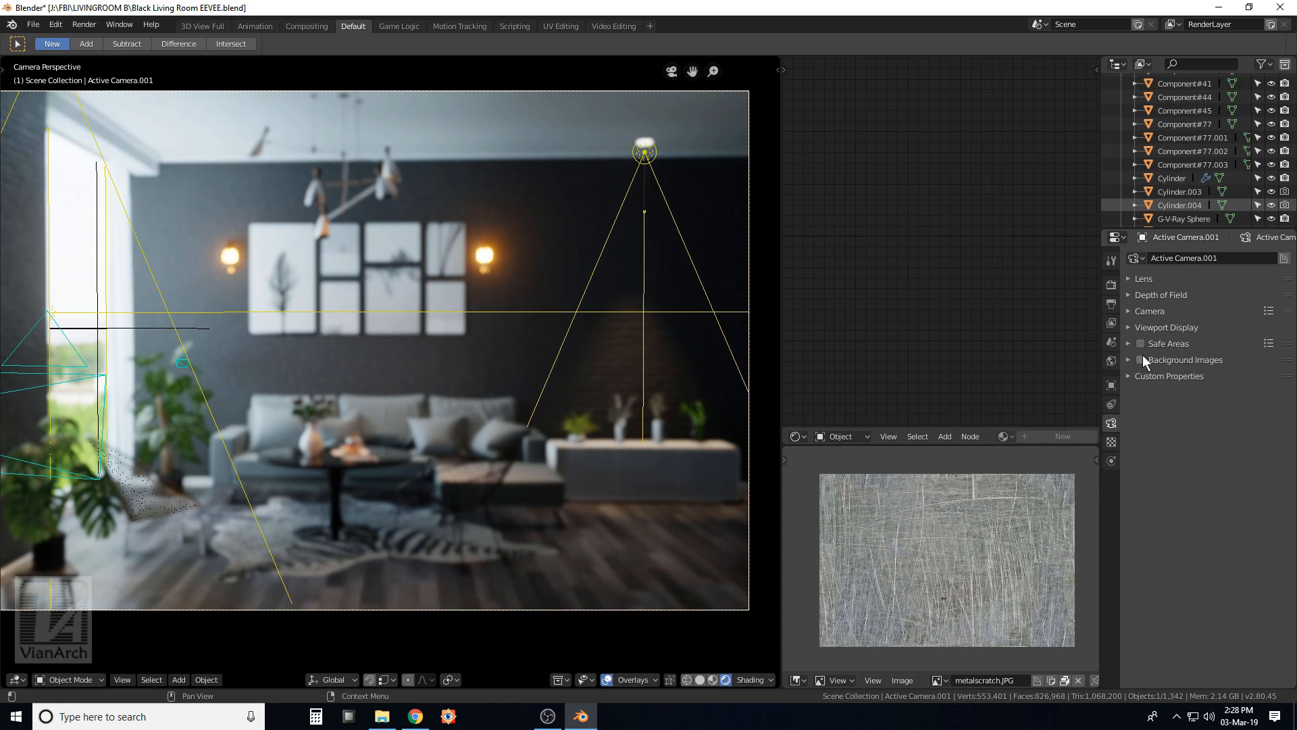
{"action": "left_click", "coordinate": [1132, 294]}
{"action": "left_click", "coordinate": [1239, 329]}
{"action": "type", "text": "6"}
{"action": "key", "text": "Return"}
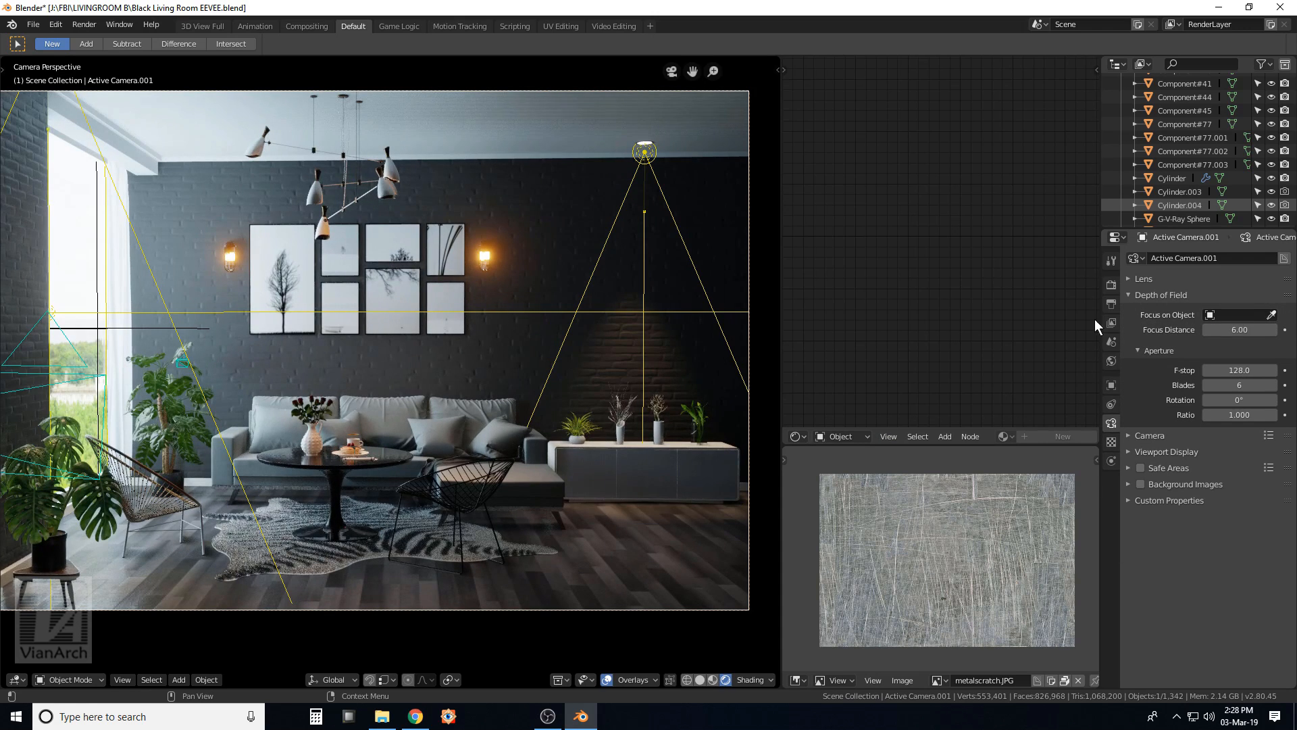
Set the output resolution percentage to 200% and render the image from Active Camera.001.
{"action": "middle_click_drag", "start_coordinate": [543, 308], "coordinate": [573, 309], "text": "shift"}
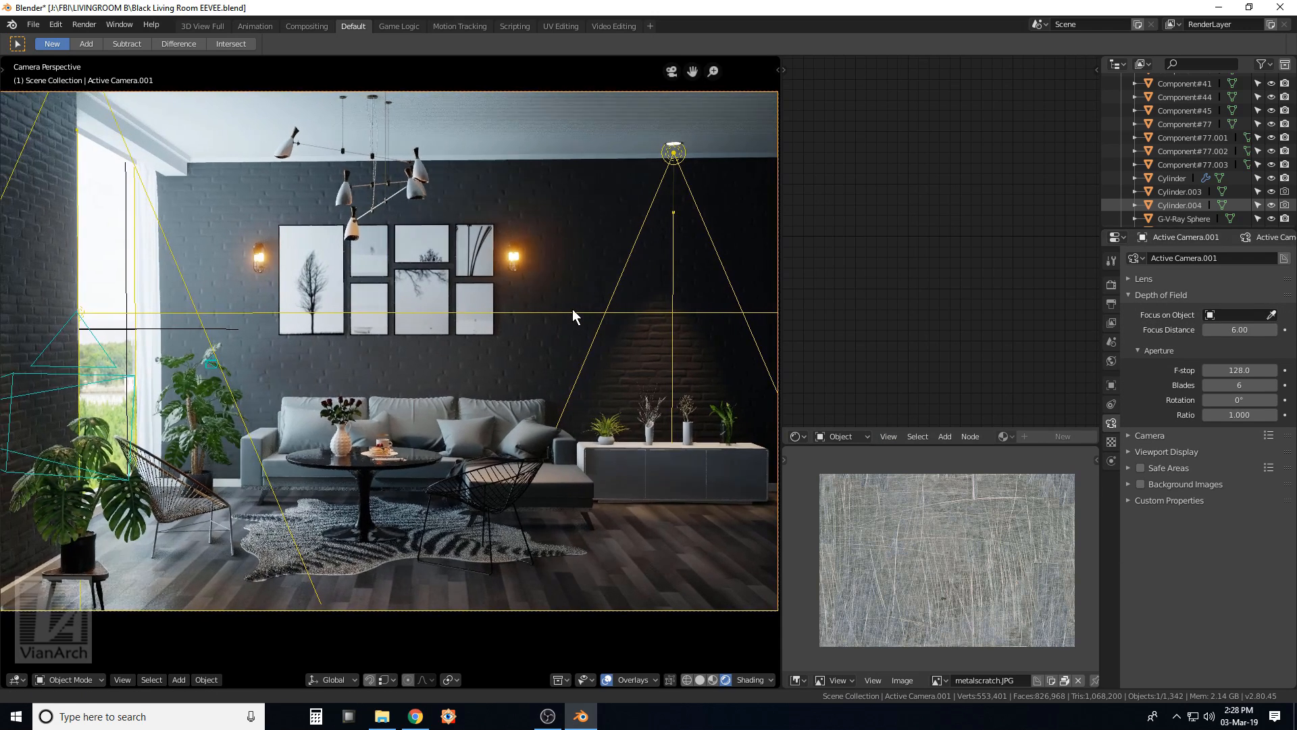
{"action": "left_click", "coordinate": [1112, 304]}
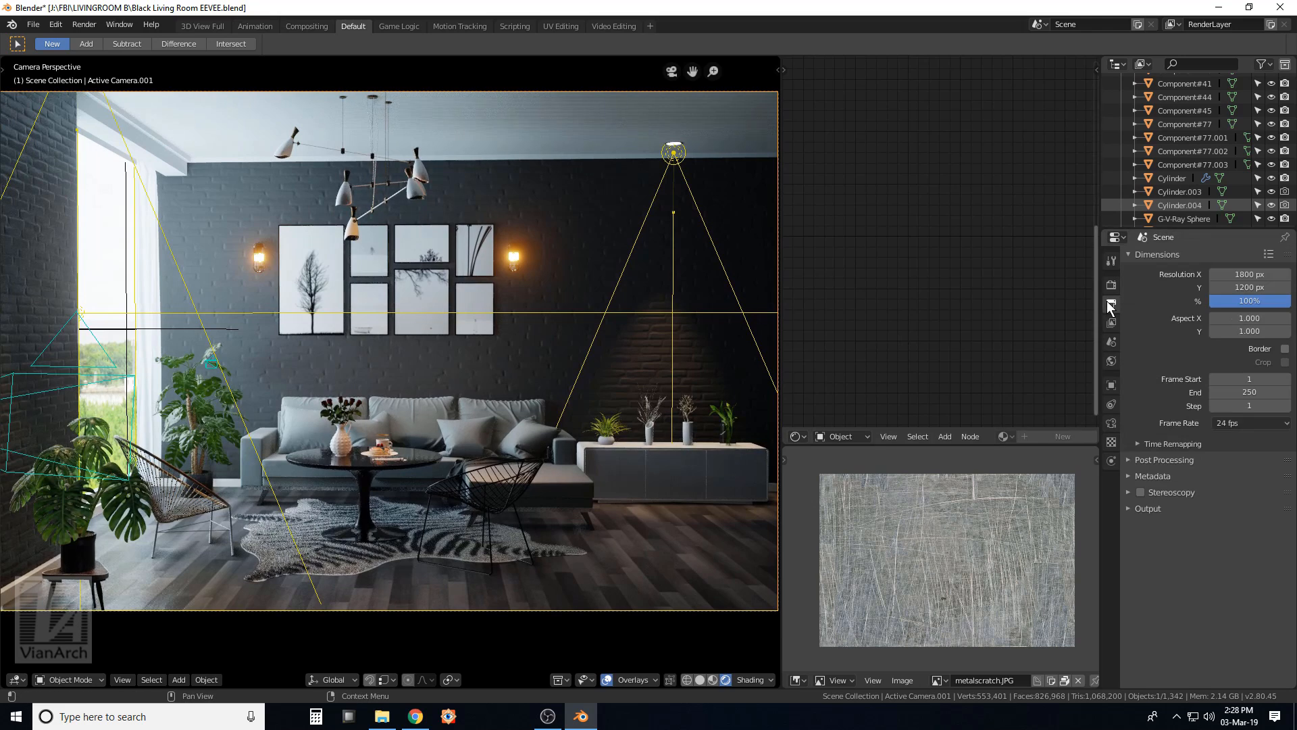
{"action": "left_click", "coordinate": [1256, 305]}
{"action": "type", "text": "200"}
{"action": "key", "text": "Return"}
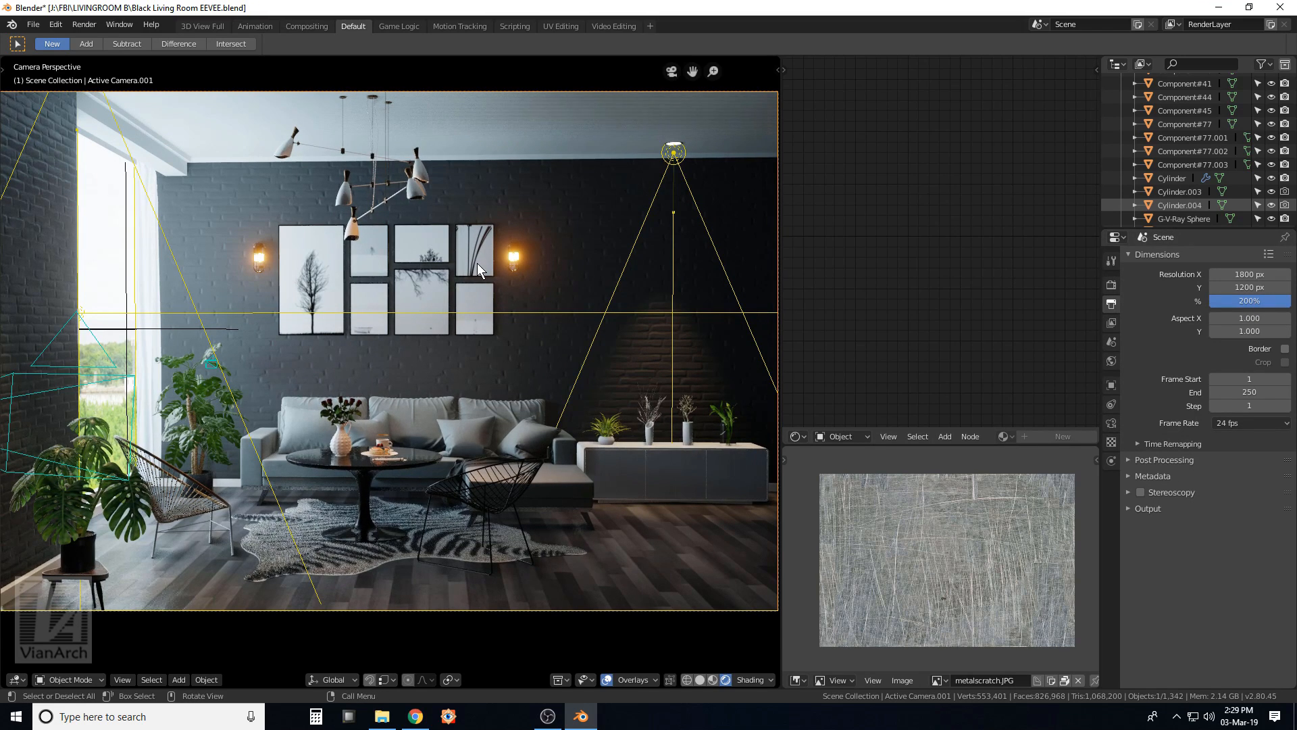
{"action": "left_click", "coordinate": [84, 25]}
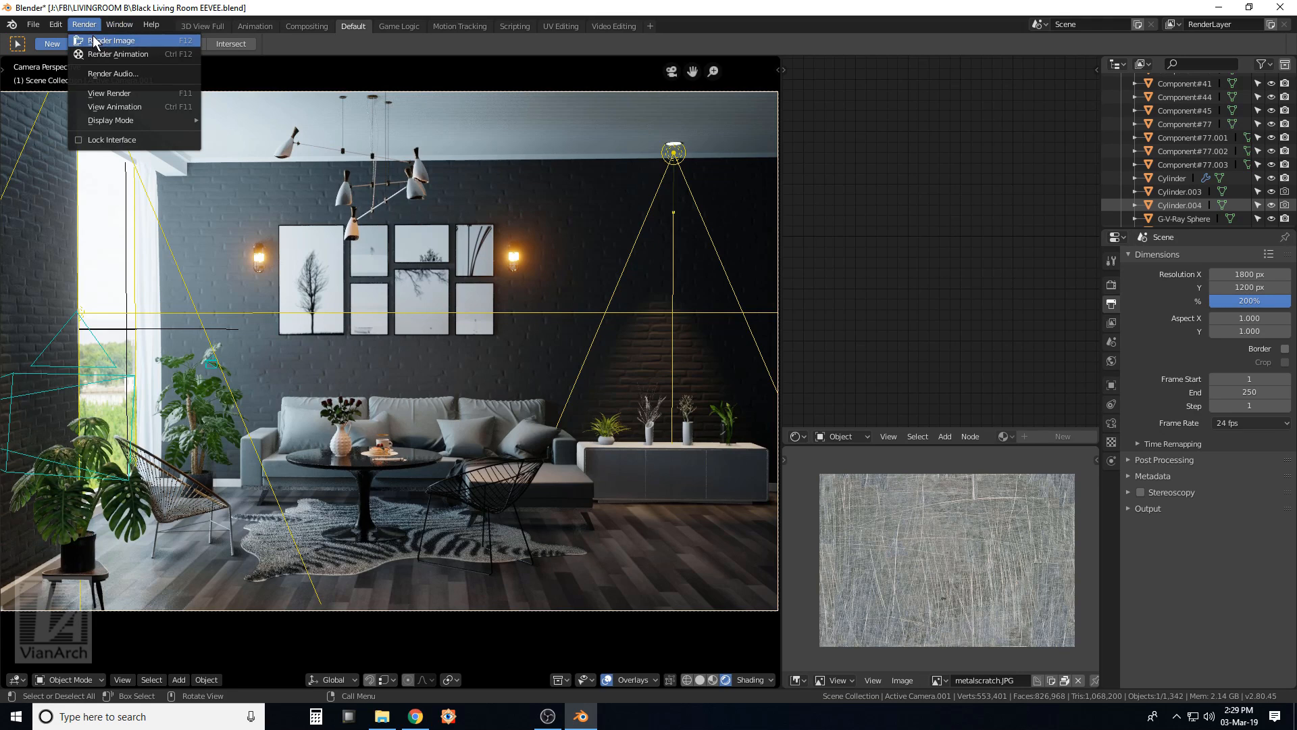
{"action": "left_click", "coordinate": [95, 42]}
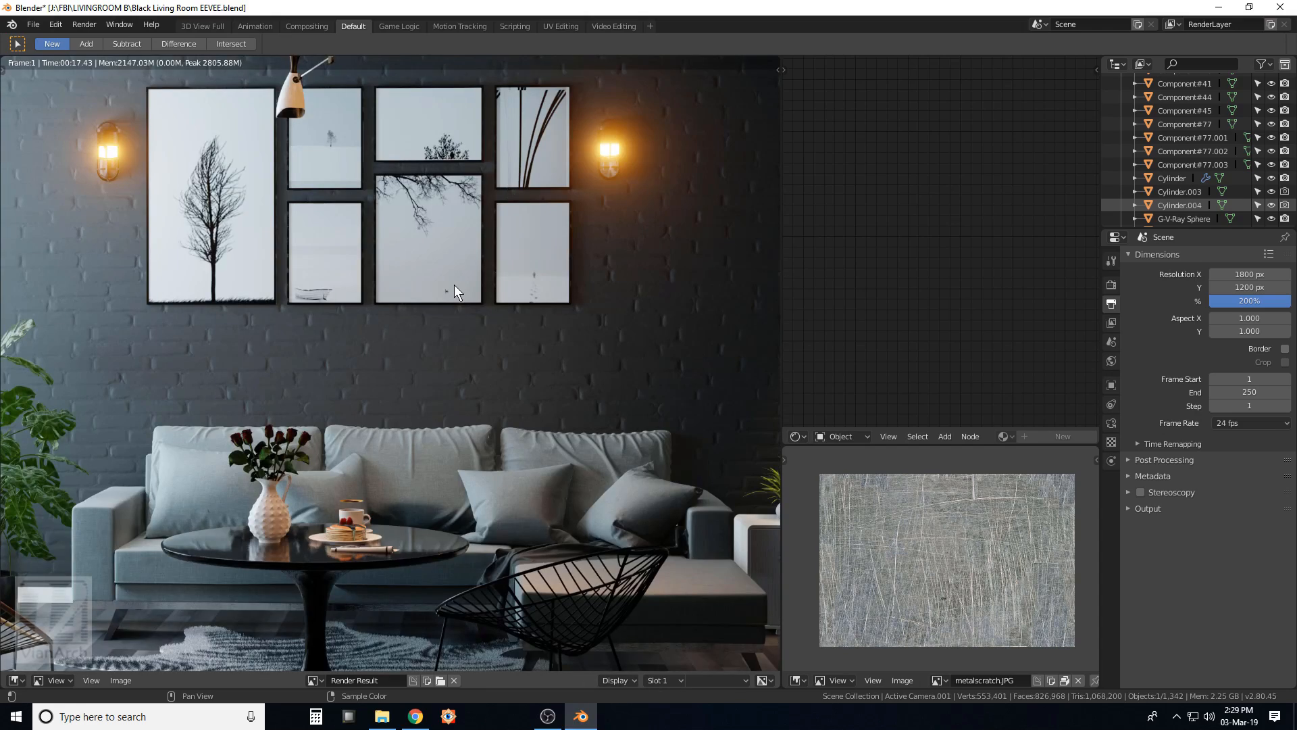
Maximize the render result and examine the plants, sofa area, wall pictures and lamps up close.
{"action": "scroll", "coordinate": [454, 290], "scroll_direction": "down", "scroll_amount": 2}
{"action": "scroll", "coordinate": [454, 286], "scroll_direction": "down", "scroll_amount": 1}
{"action": "key", "text": "ctrl+space"}
{"action": "scroll", "coordinate": [459, 281], "scroll_direction": "down", "scroll_amount": 1}
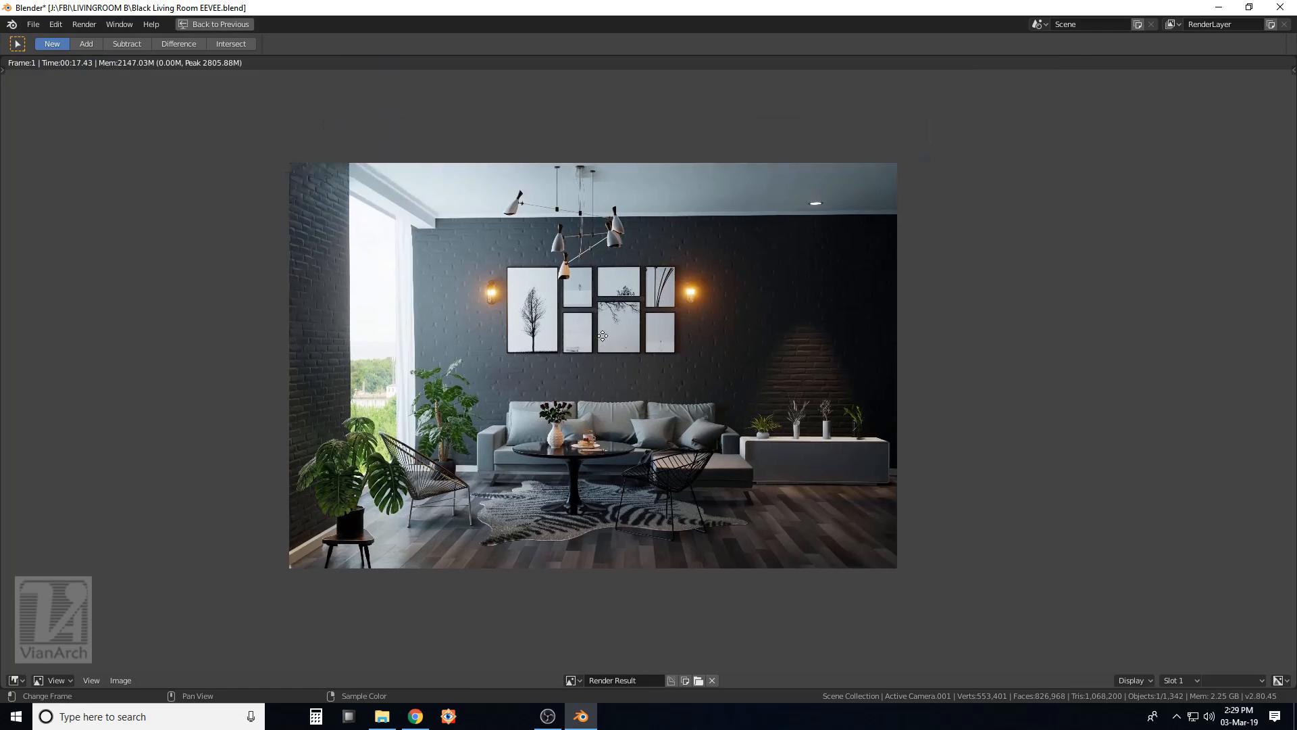
{"action": "key", "text": "Home"}
{"action": "scroll", "coordinate": [595, 409], "scroll_direction": "up", "scroll_amount": 4}
{"action": "middle_click_drag", "start_coordinate": [103, 419], "coordinate": [71, 388]}
{"action": "middle_click_drag", "start_coordinate": [824, 249], "coordinate": [599, 343]}
{"action": "middle_click_drag", "start_coordinate": [632, 249], "coordinate": [659, 400]}
{"action": "middle_click_drag", "start_coordinate": [426, 232], "coordinate": [689, 589]}
{"action": "middle_click_drag", "start_coordinate": [372, 256], "coordinate": [677, 292]}
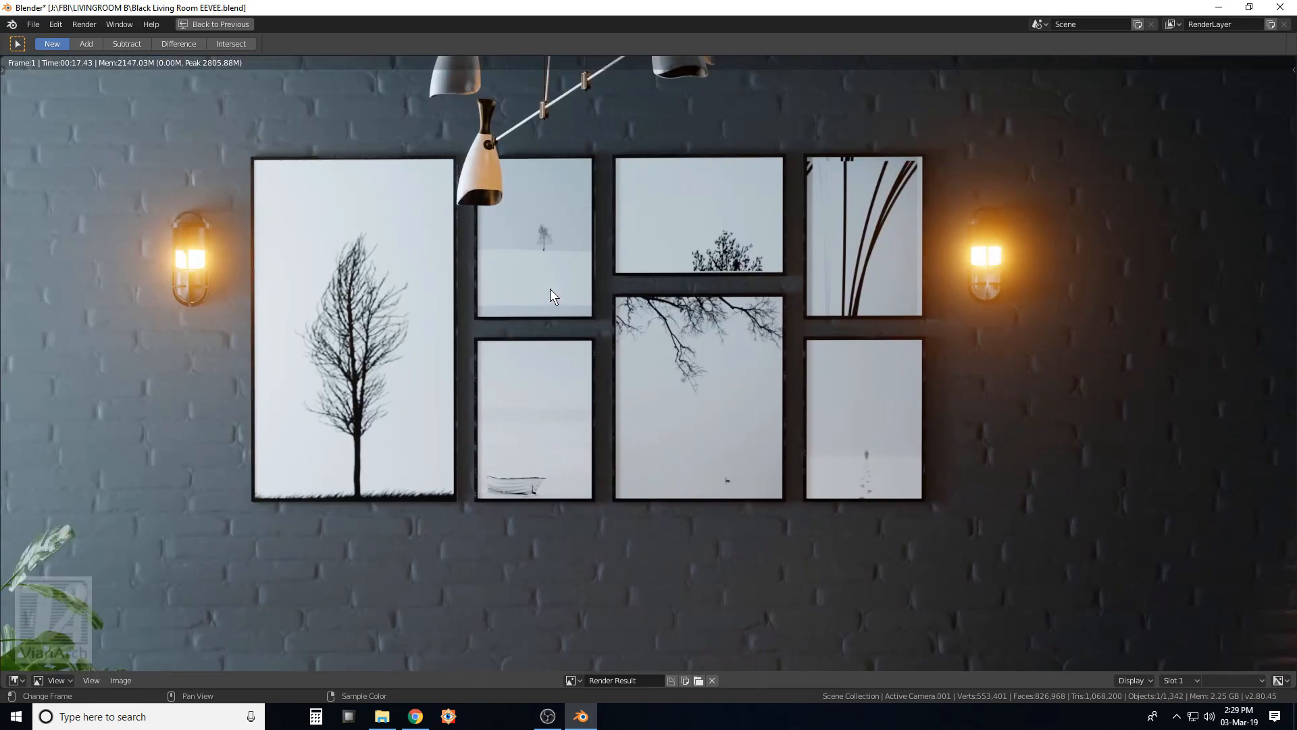
{"action": "scroll", "coordinate": [542, 290], "scroll_direction": "down", "scroll_amount": 3}
{"action": "scroll", "coordinate": [542, 291], "scroll_direction": "down", "scroll_amount": 4}
{"action": "scroll", "coordinate": [640, 299], "scroll_direction": "up", "scroll_amount": 1}
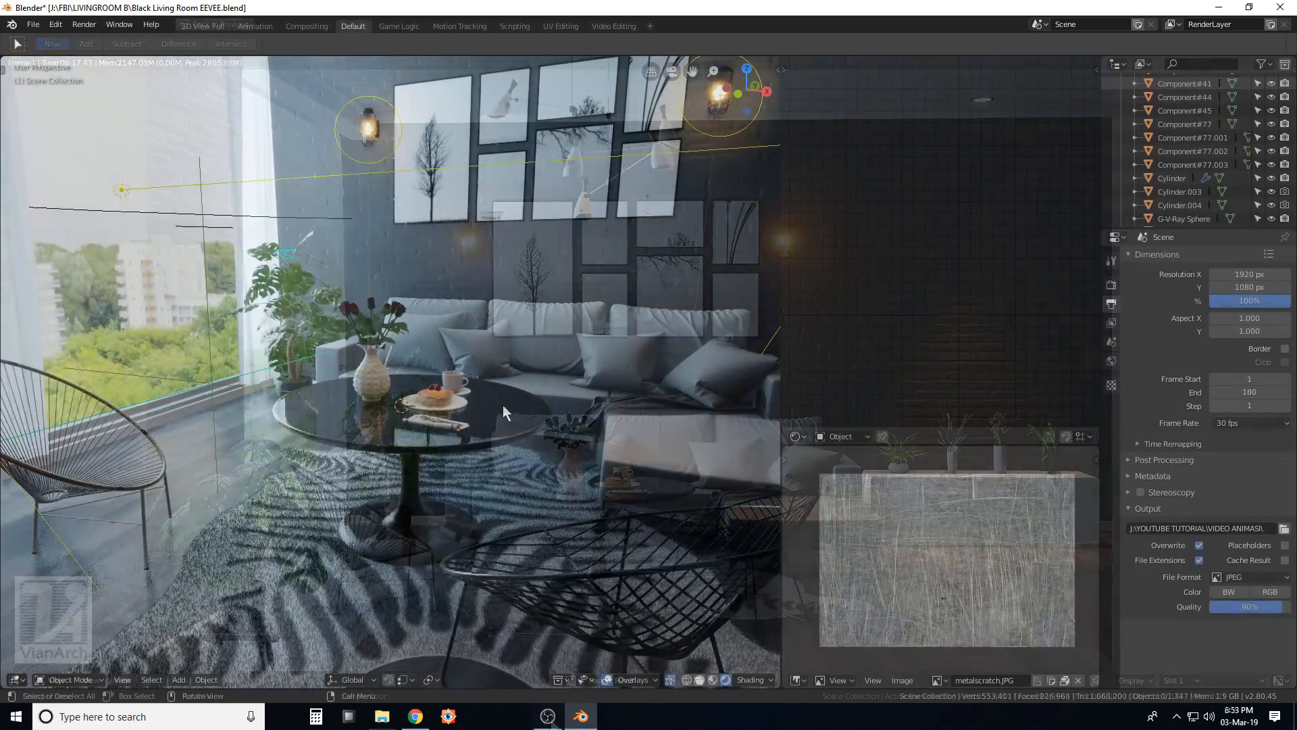
Add a Reflection Plane light probe at the round table and scale it down to just cover the tabletop.
{"action": "scroll", "coordinate": [405, 427], "scroll_direction": "up", "scroll_amount": 4}
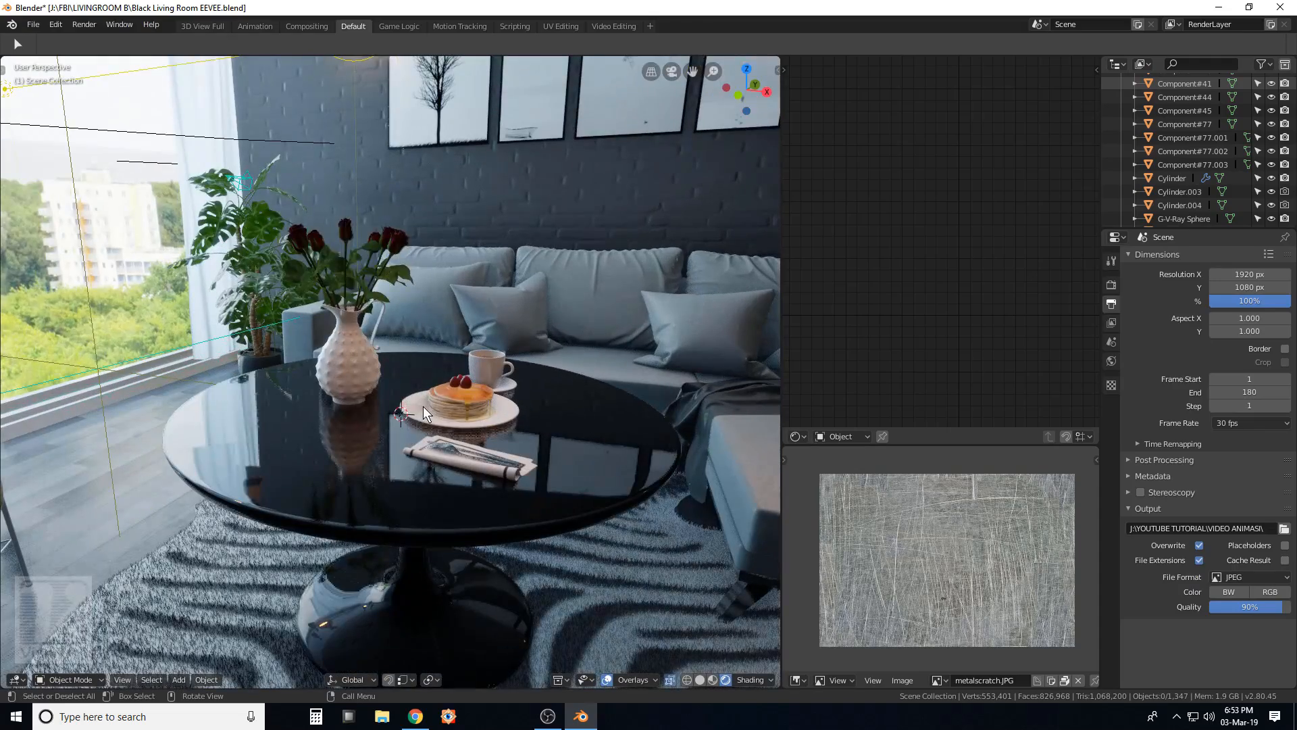
{"action": "key", "text": "shift+a"}
{"action": "mouse_move", "coordinate": [423, 407]}
{"action": "left_click", "coordinate": [493, 420]}
{"action": "middle_click_drag", "start_coordinate": [493, 419], "coordinate": [631, 323]}
{"action": "key", "text": "s"}
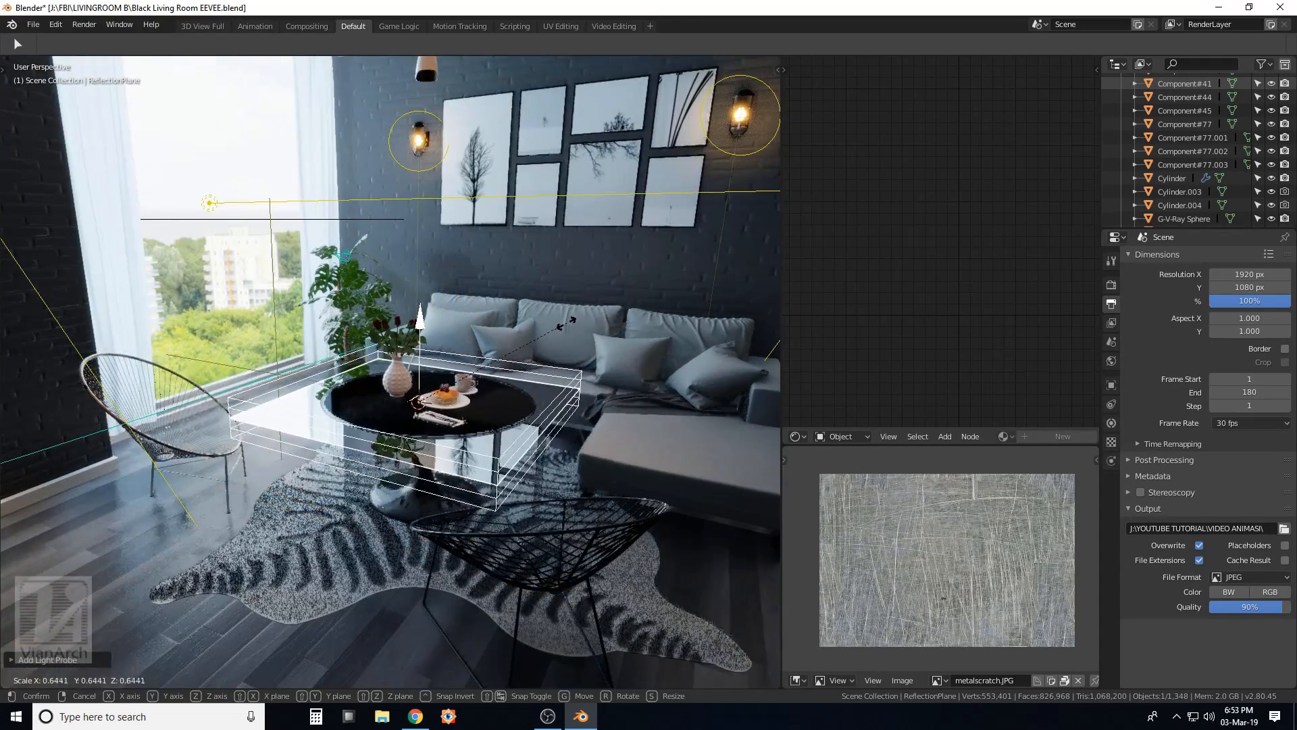
{"action": "left_click", "coordinate": [545, 332]}
Move the reflection plane so that it is centred on the round tabletop.
{"action": "middle_click_drag", "start_coordinate": [545, 333], "coordinate": [463, 416]}
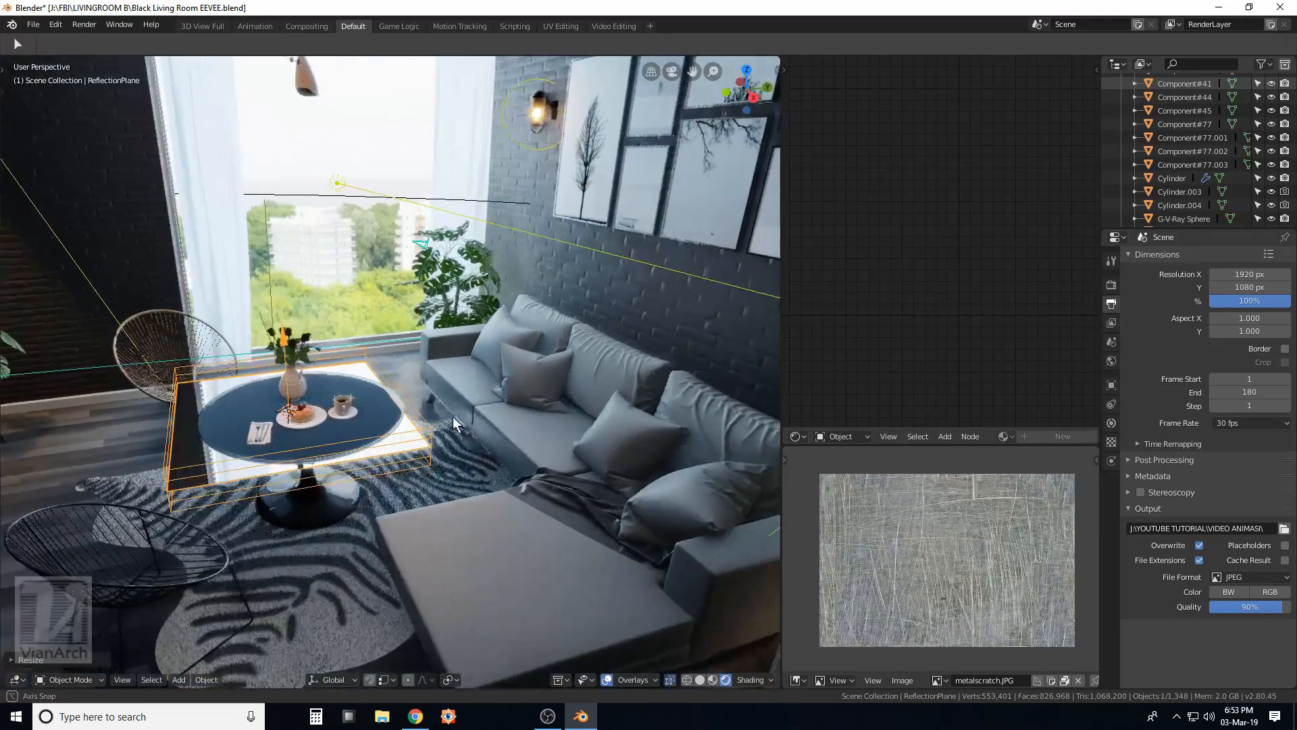
{"action": "scroll", "coordinate": [338, 420], "scroll_direction": "up", "scroll_amount": 3}
{"action": "key", "text": "g"}
{"action": "left_click", "coordinate": [371, 407]}
{"action": "middle_click_drag", "start_coordinate": [372, 406], "coordinate": [411, 423]}
Set the reflection plane's probe distance to 0.2 and raise it slightly along Z to the tabletop surface.
{"action": "left_click", "coordinate": [1111, 423]}
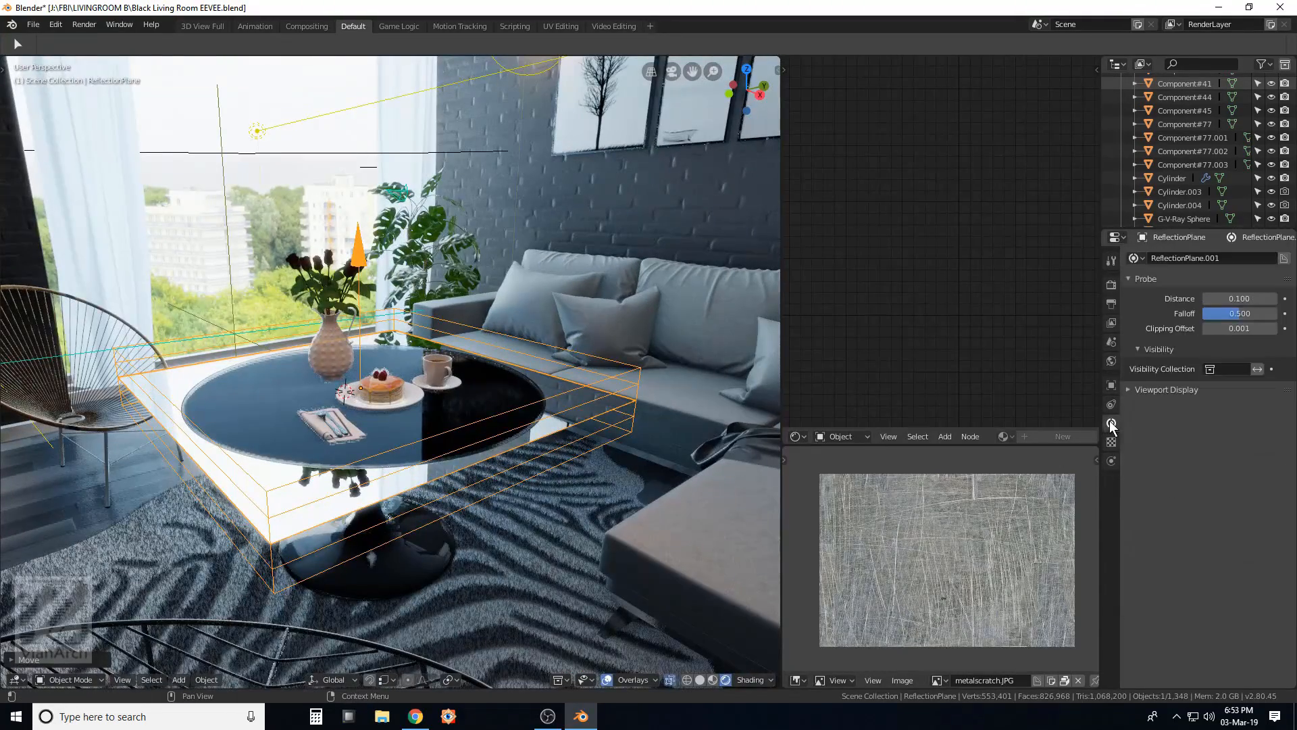
{"action": "middle_click_drag", "start_coordinate": [369, 388], "coordinate": [464, 358]}
{"action": "key", "text": "g"}
{"action": "key", "text": "z"}
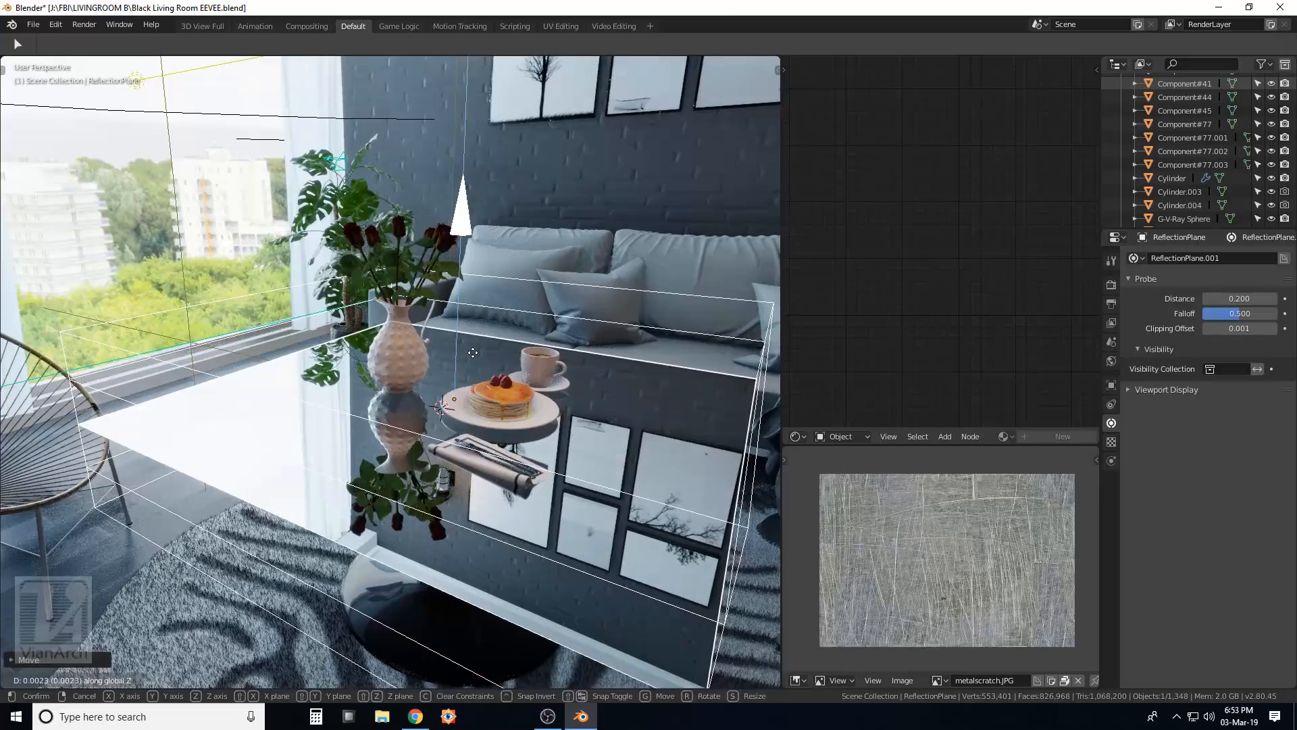
{"action": "left_click", "coordinate": [500, 358]}
Hide the viewport overlays and play the animation through the camera view to review the table reflections.
{"action": "left_click", "coordinate": [607, 679]}
{"action": "left_click", "coordinate": [608, 679]}
{"action": "left_click", "coordinate": [608, 678]}
{"action": "scroll", "coordinate": [542, 504], "scroll_direction": "down", "scroll_amount": 8}
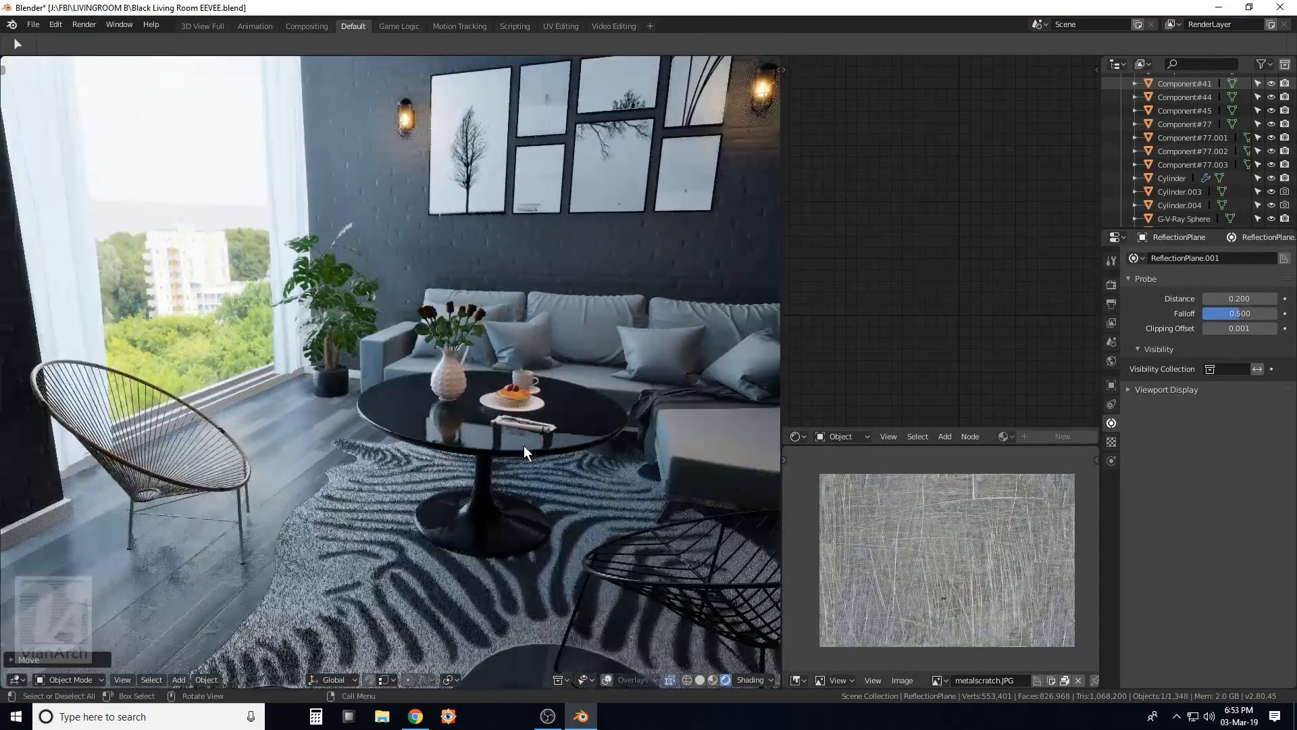
{"action": "middle_click_drag", "start_coordinate": [524, 444], "coordinate": [456, 431]}
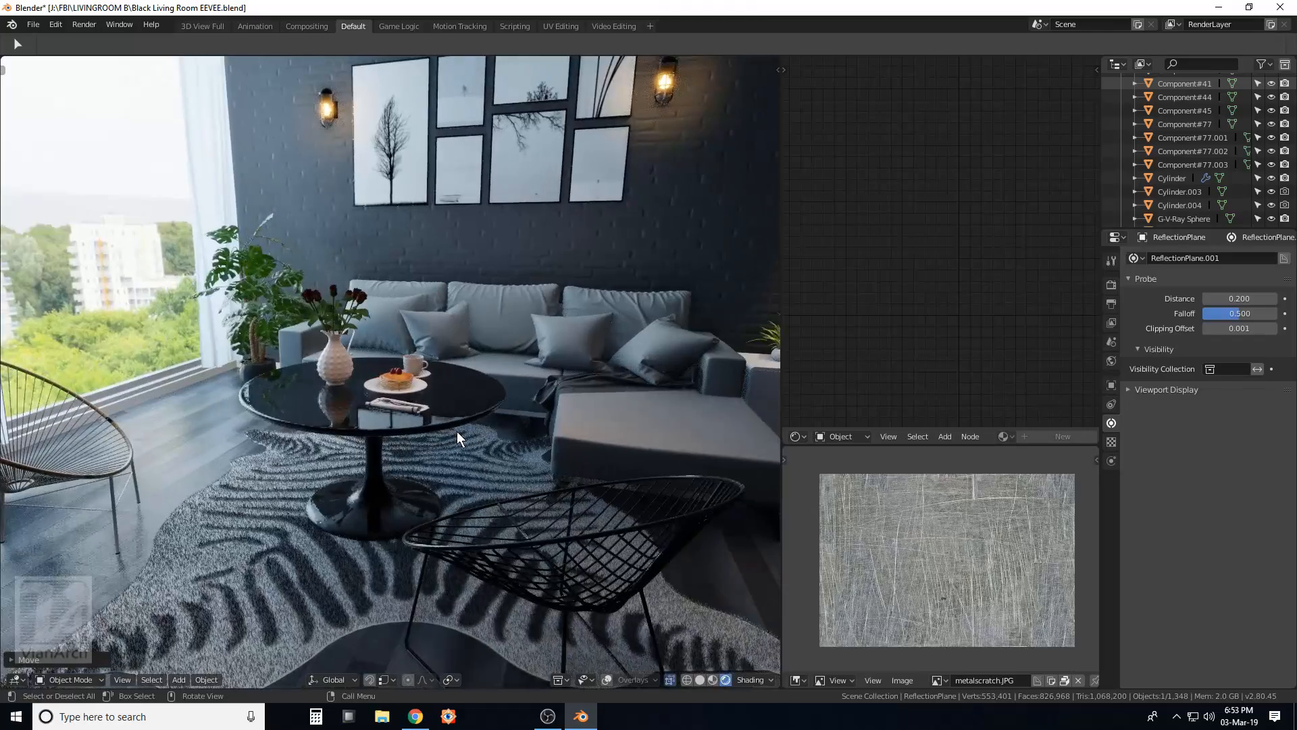
{"action": "key", "text": "KP_0"}
{"action": "key", "text": "space"}
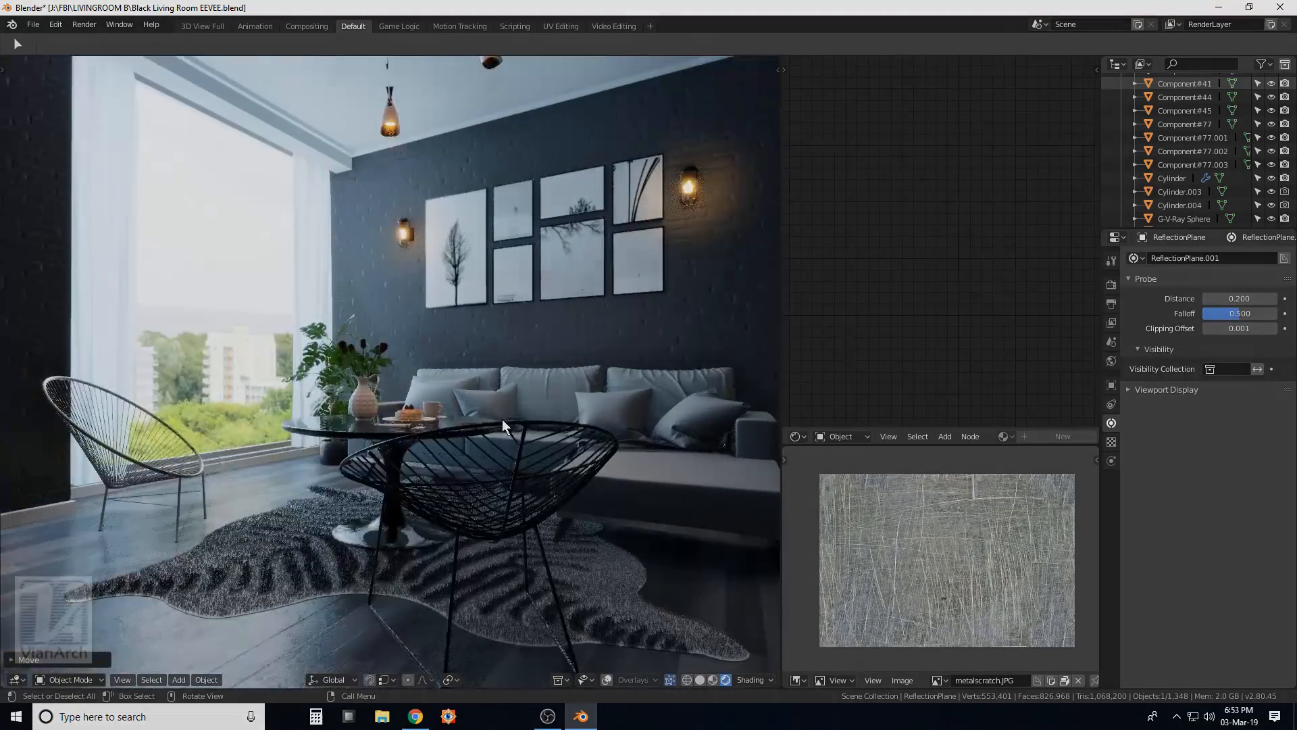